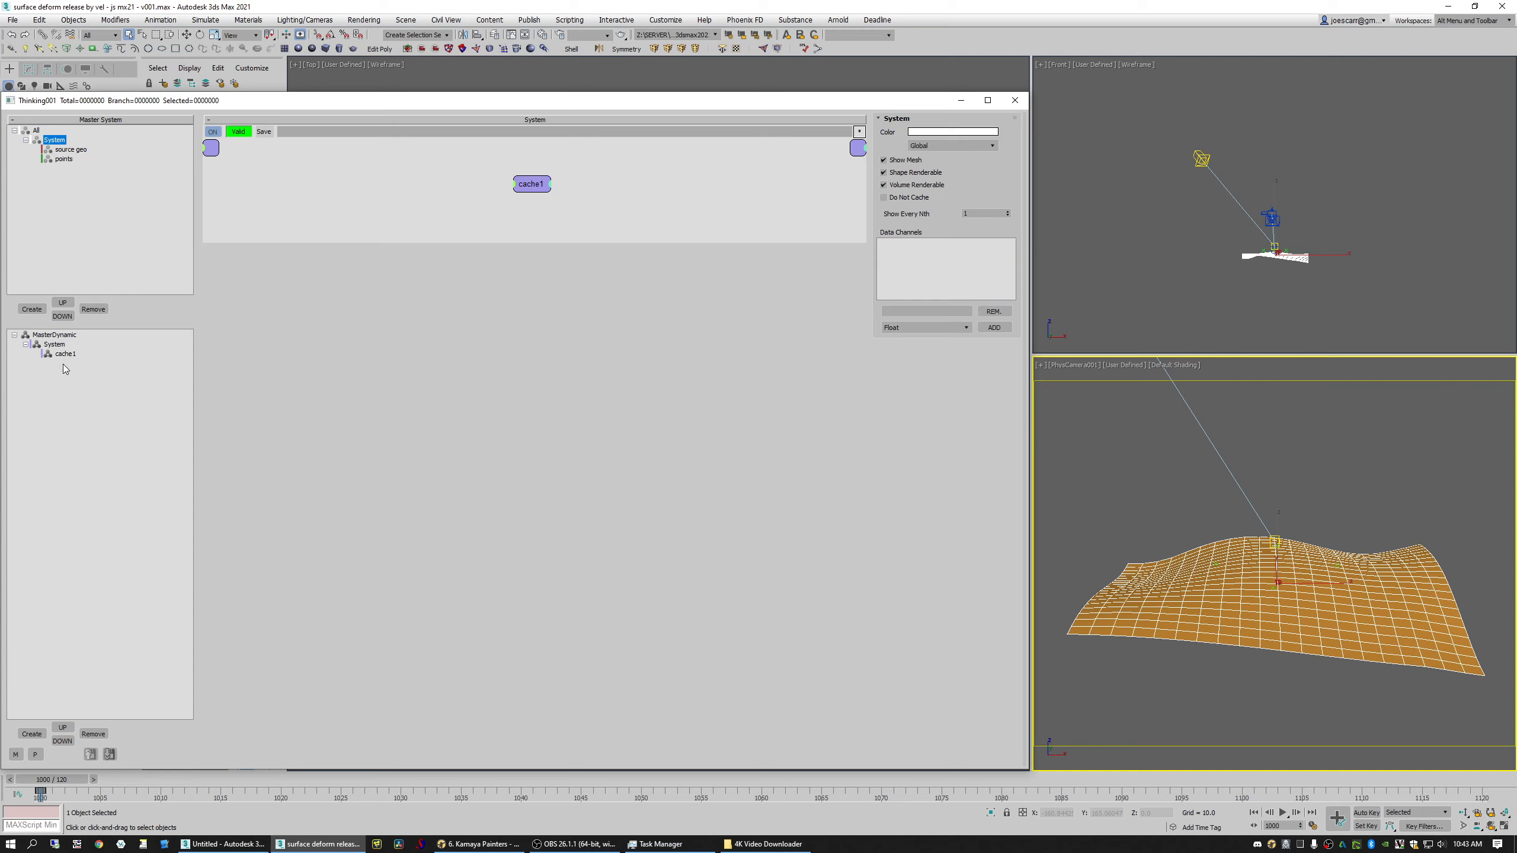
pyautogui.click(47, 345)
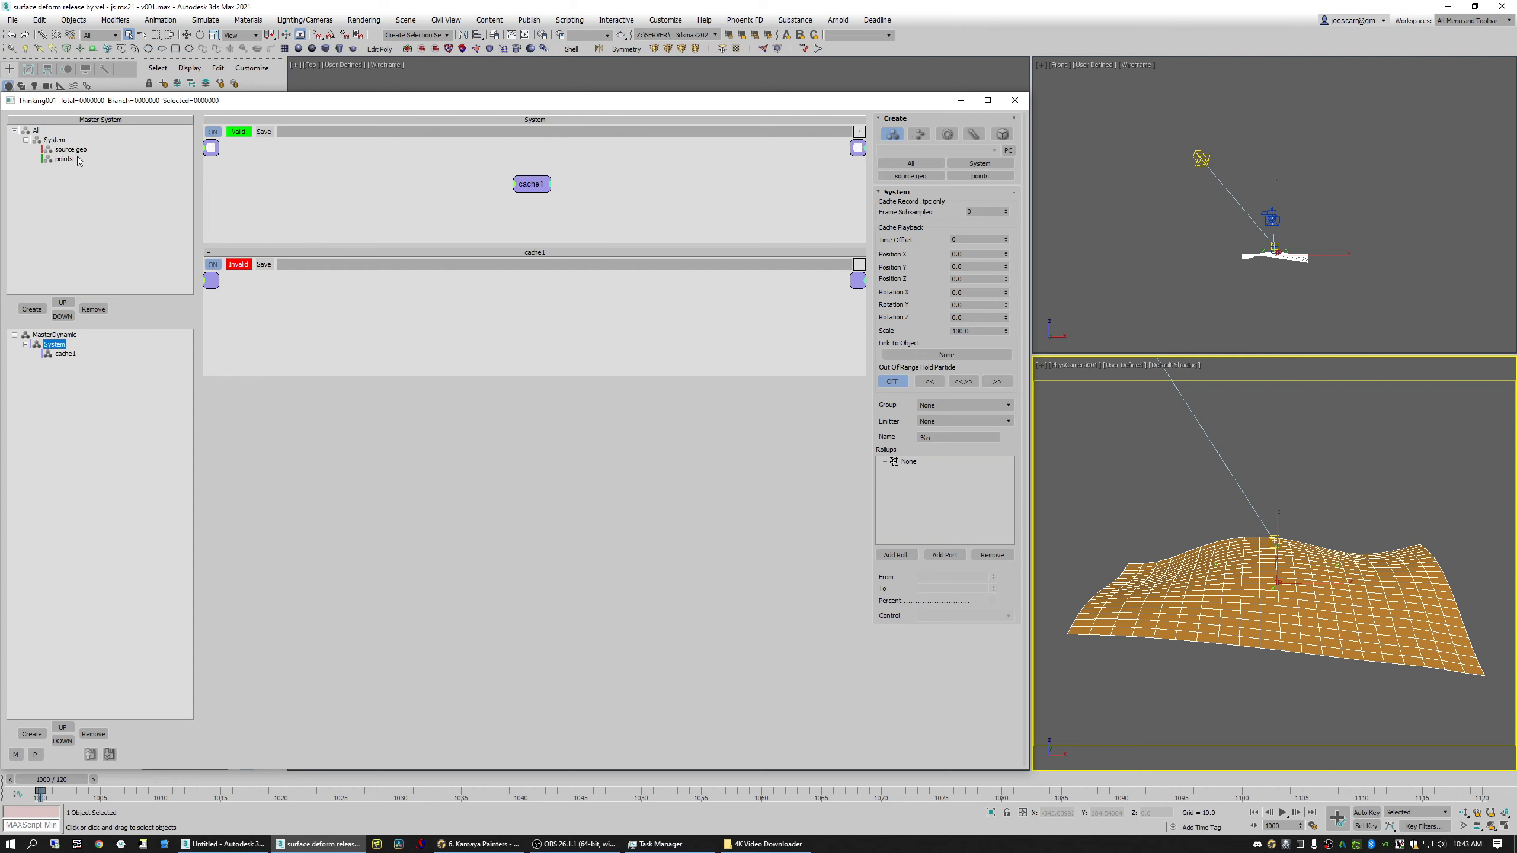
pyautogui.click(69, 150)
pyautogui.click(1188, 527)
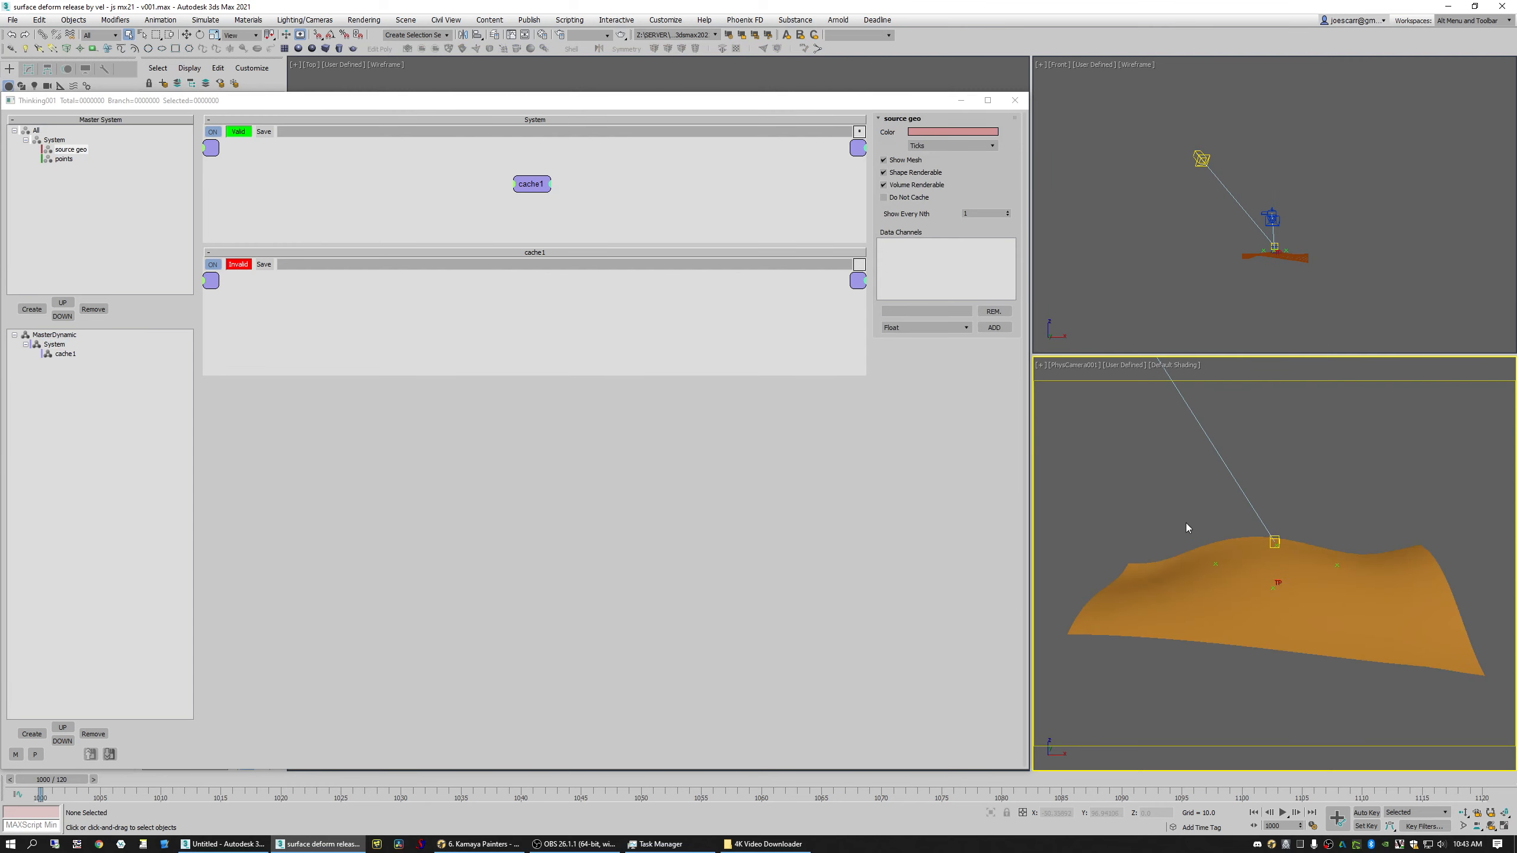
pyautogui.click(1168, 578)
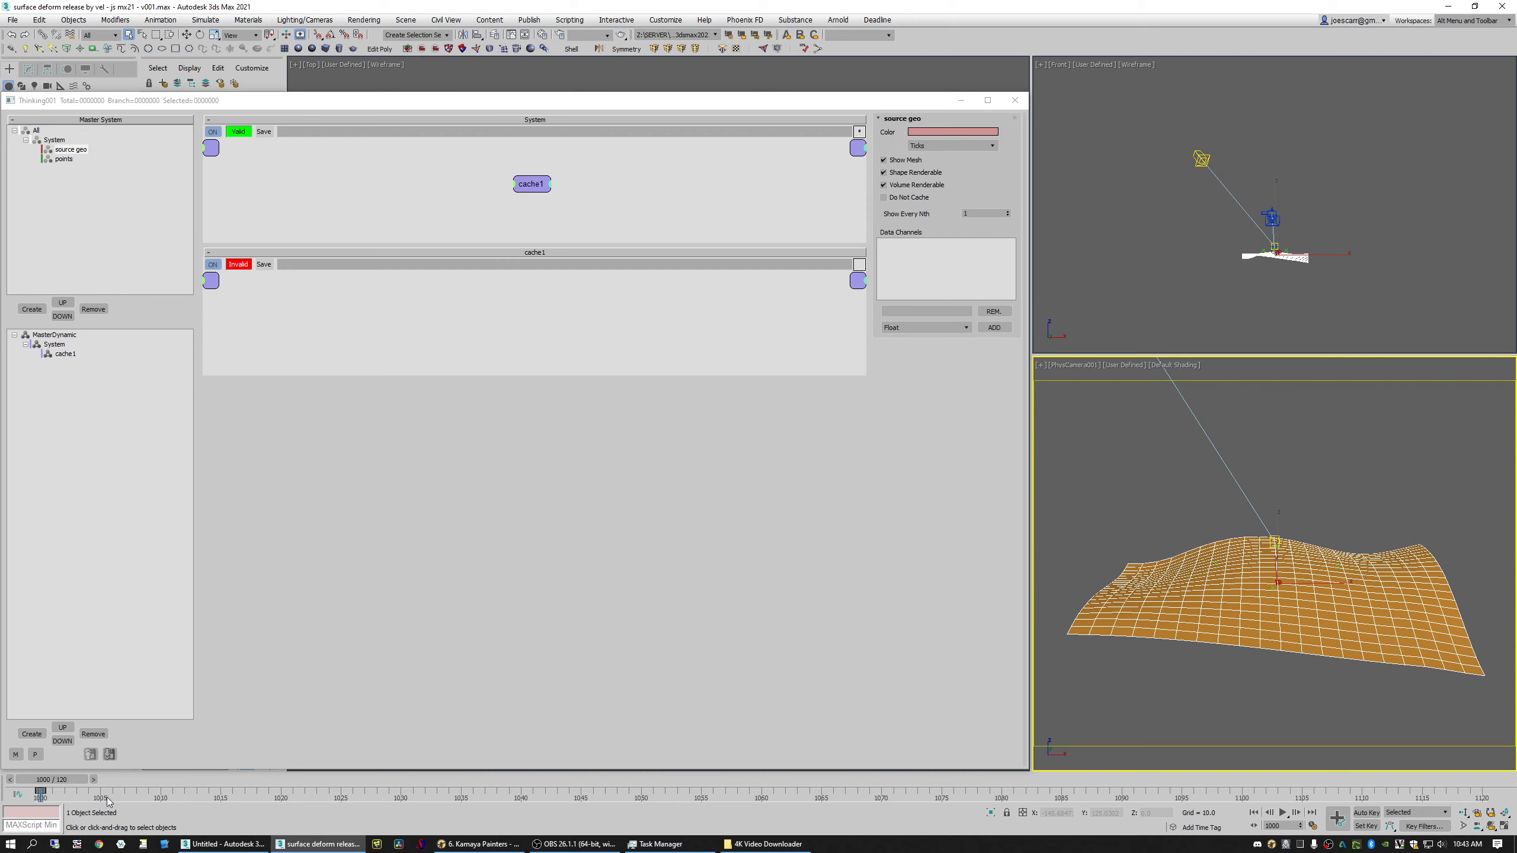
pyautogui.moveTo(62, 785); pyautogui.dragTo(3, 780)
# Step: Add a new DynamicSet under cache1 and name it Birth
pyautogui.click(64, 357)
pyautogui.press('Insert')
pyautogui.click(84, 363)
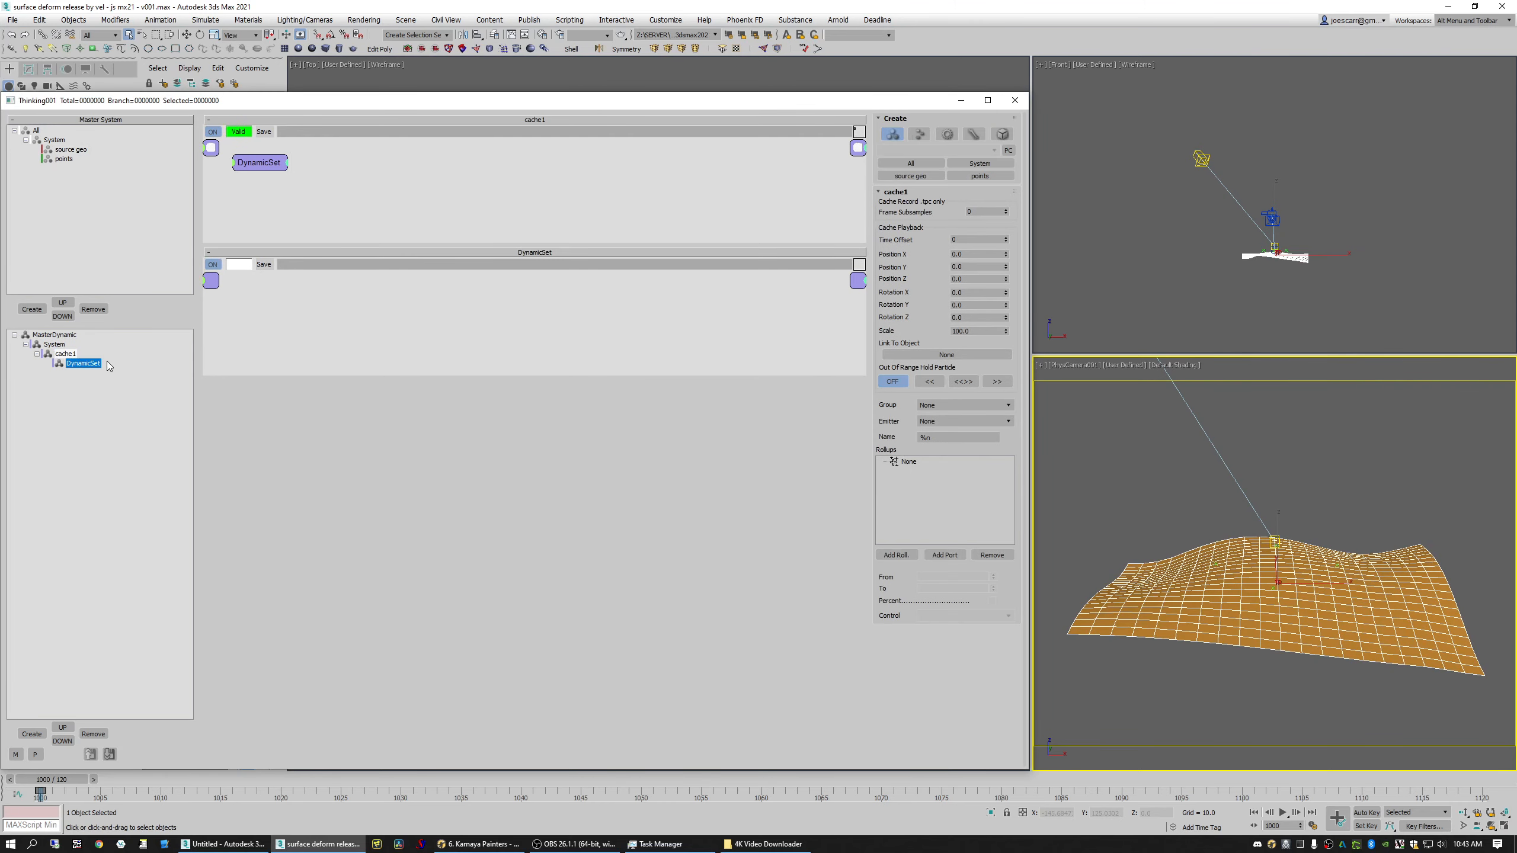
pyautogui.press('F2')
pyautogui.write('Bi')
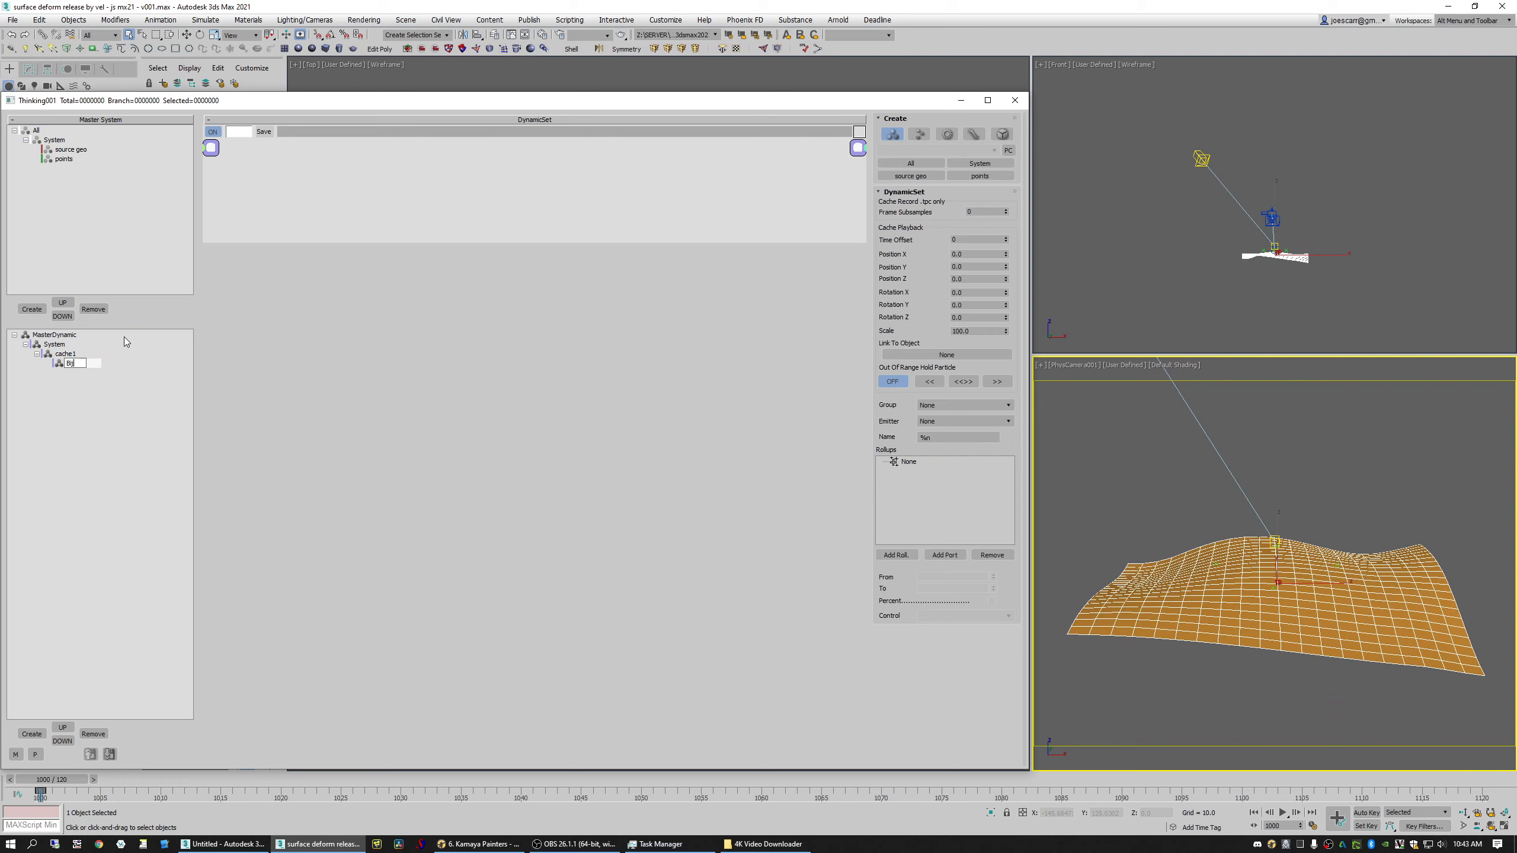
pyautogui.write('rth')
pyautogui.press('Return')
# Step: Add an ObjToParticle operator to Birth that brings in the plane, using the source geo group, Object To Particle tracking and Instance Shape
pyautogui.rightClick(213, 173)
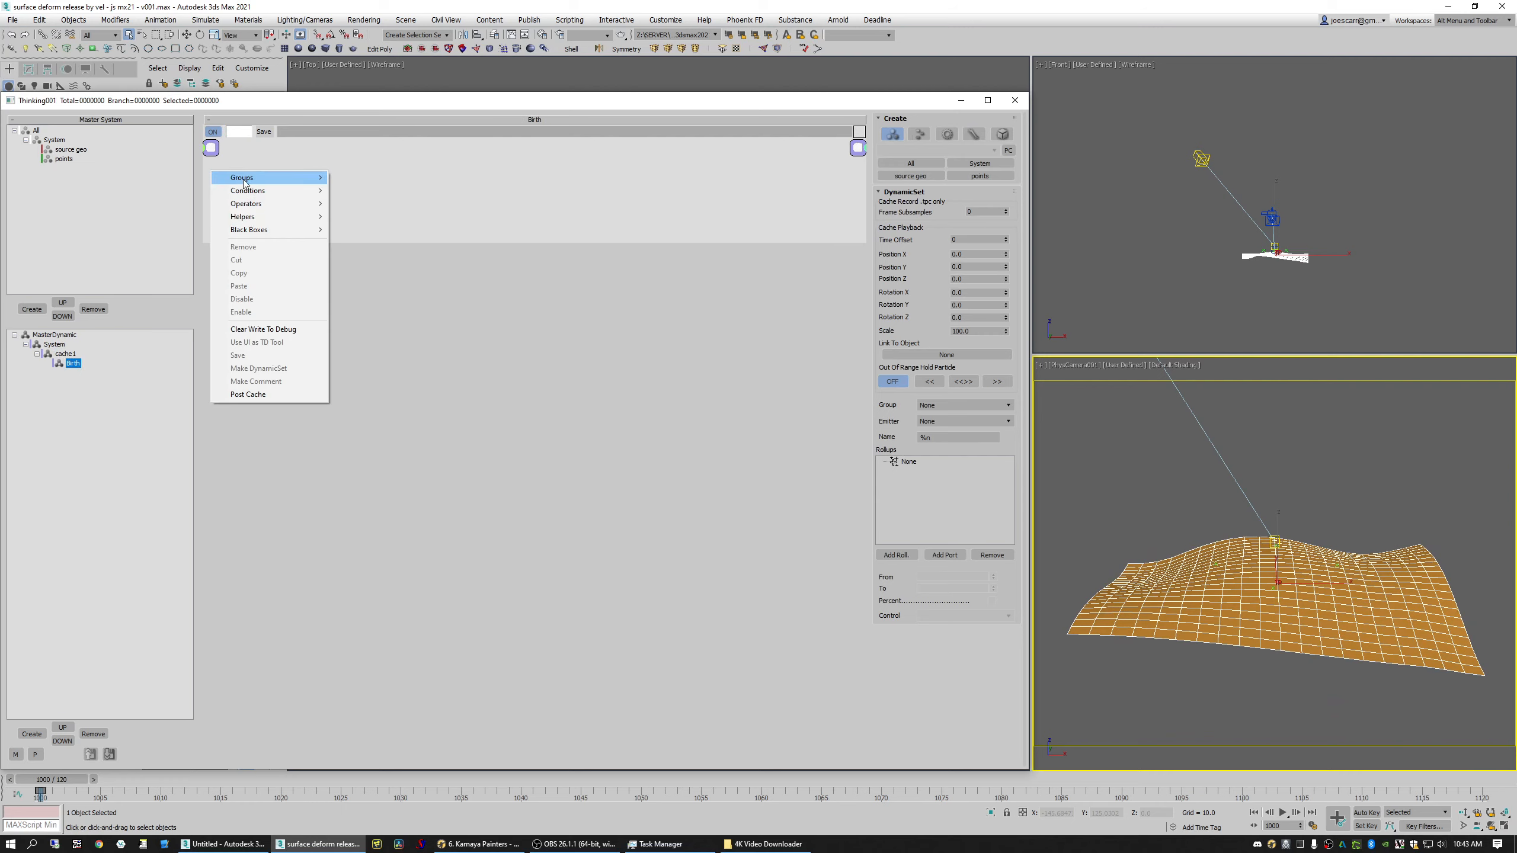
pyautogui.moveTo(263, 204)
pyautogui.moveTo(380, 232)
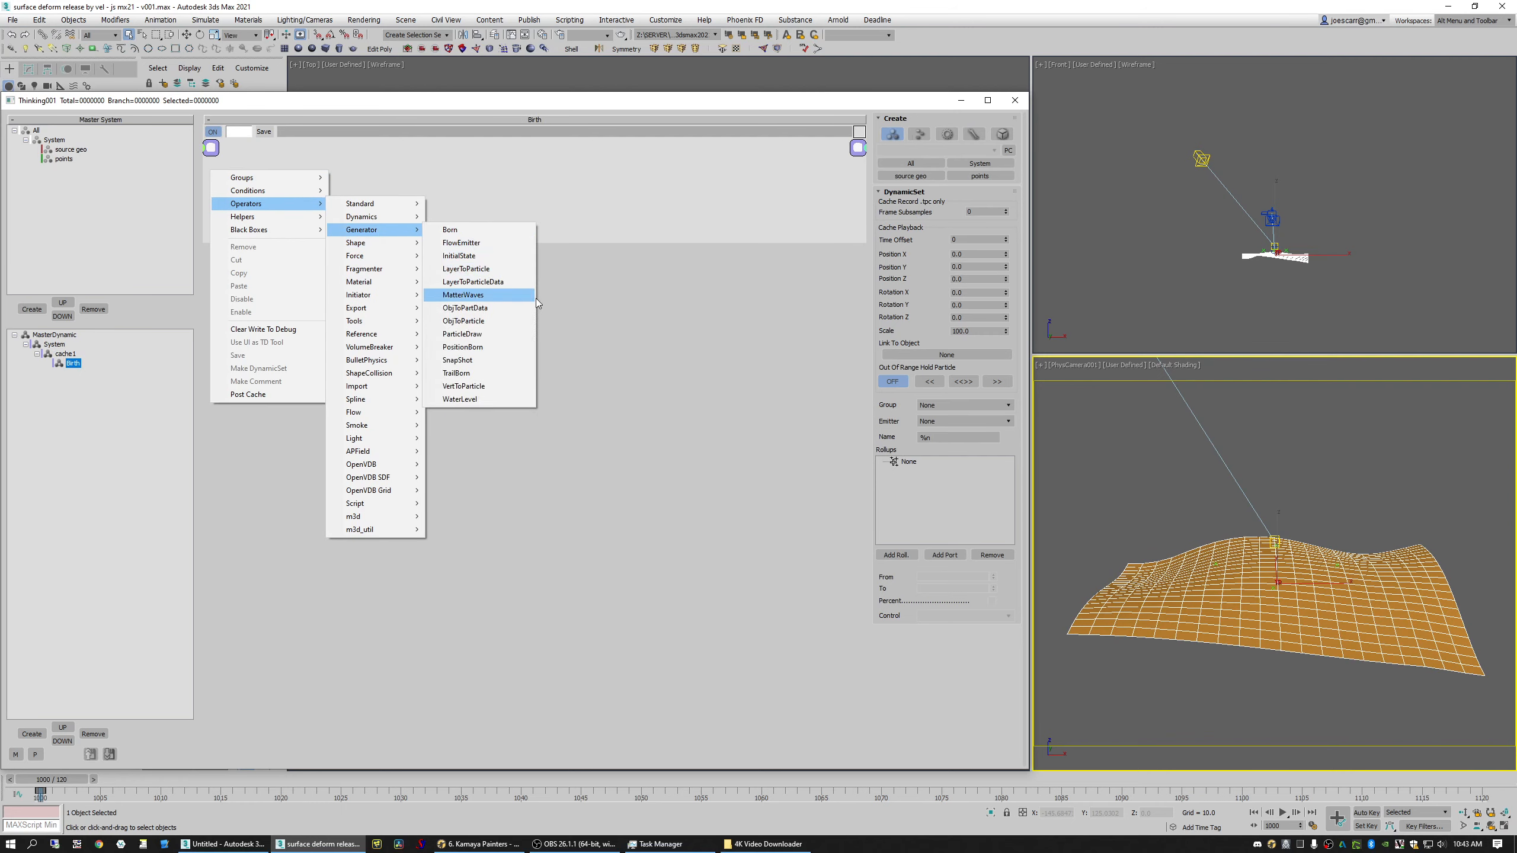
pyautogui.click(471, 327)
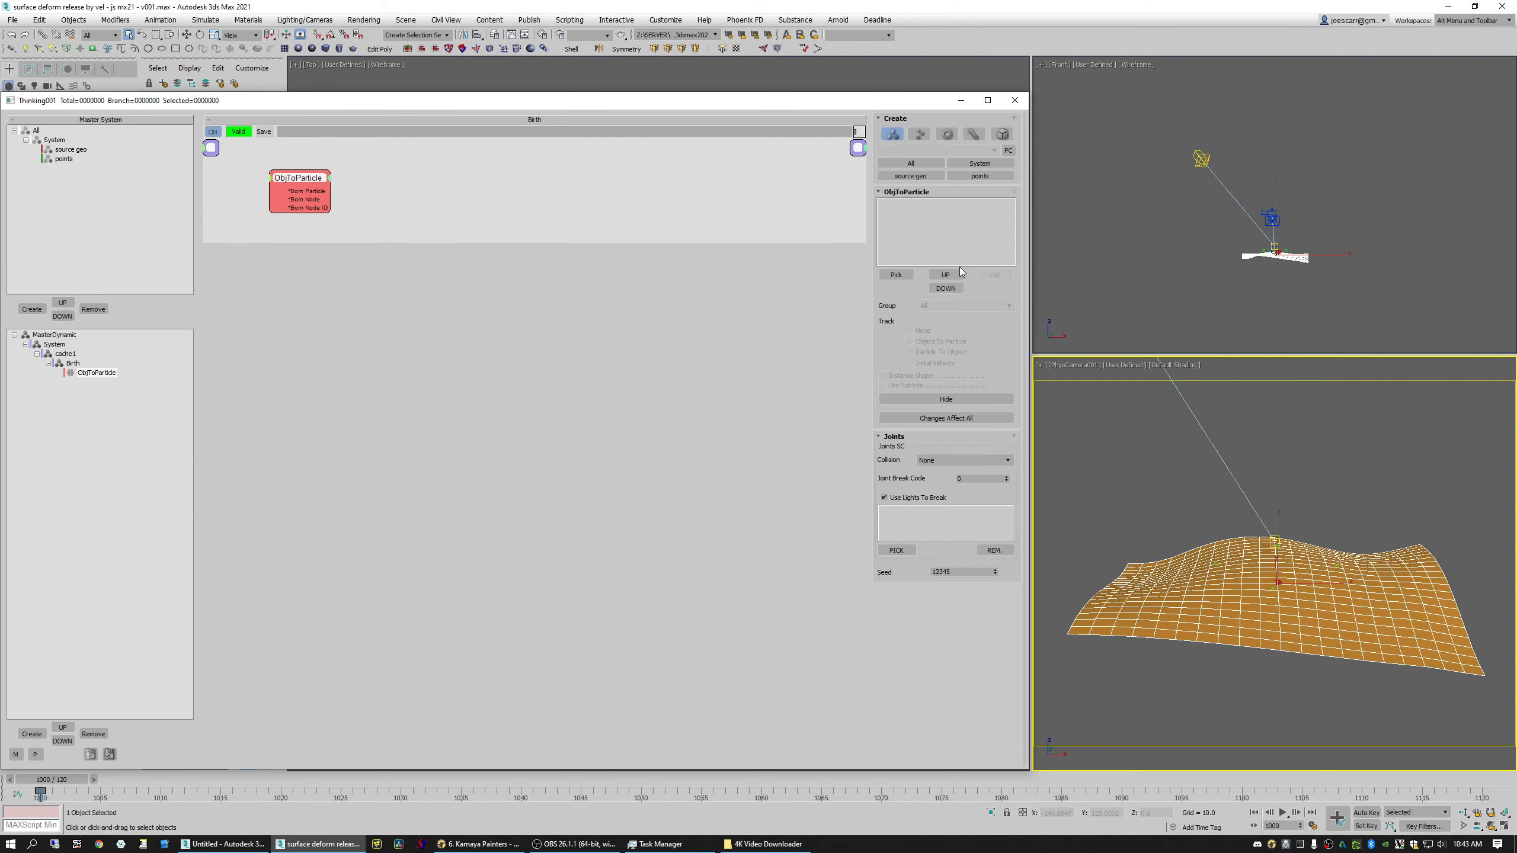
pyautogui.click(1146, 581)
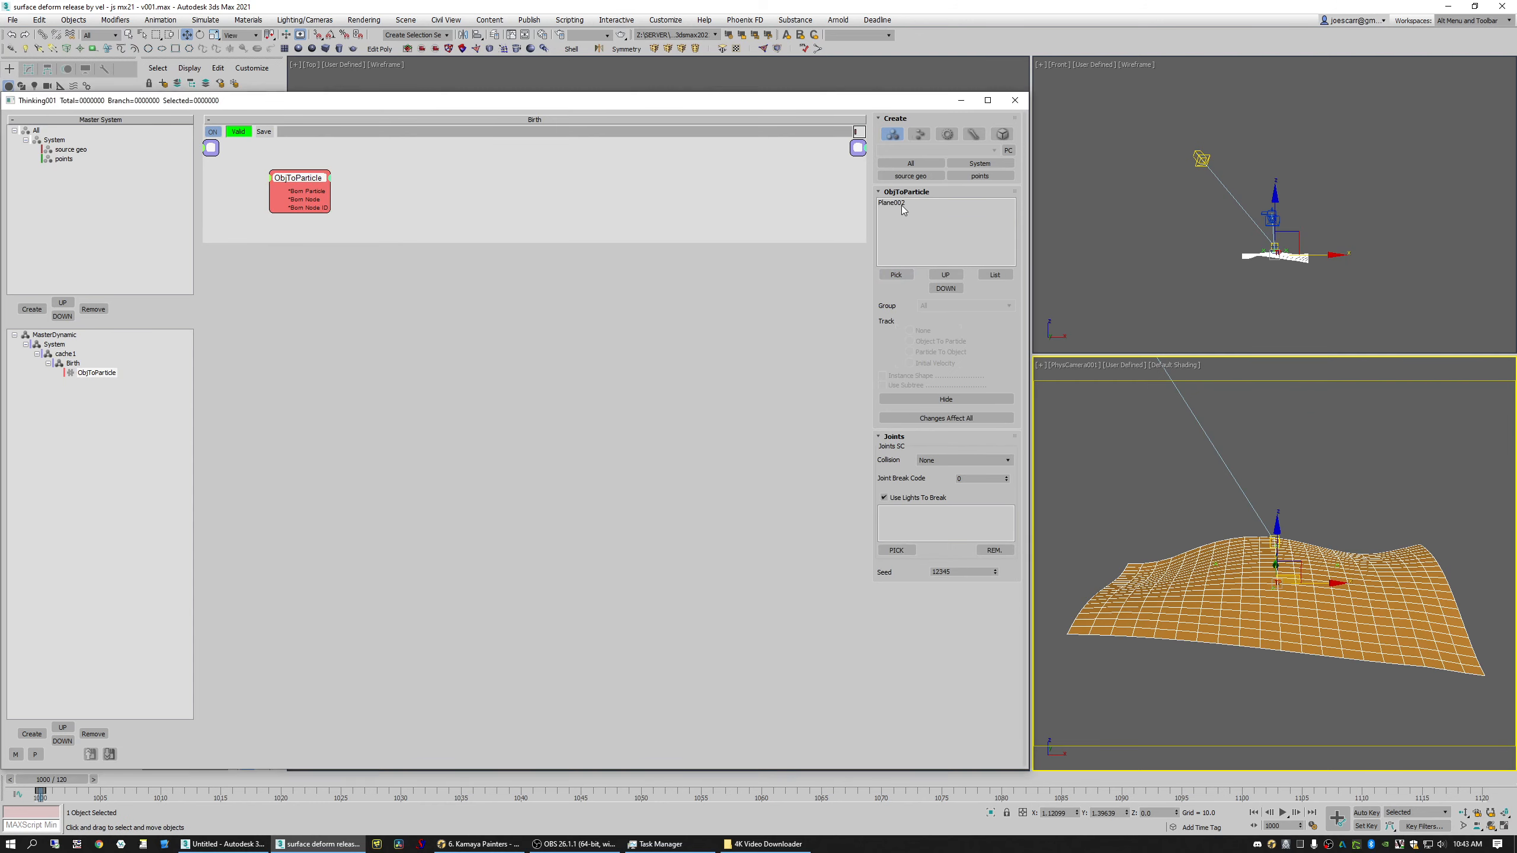
pyautogui.click(1008, 305)
pyautogui.click(939, 333)
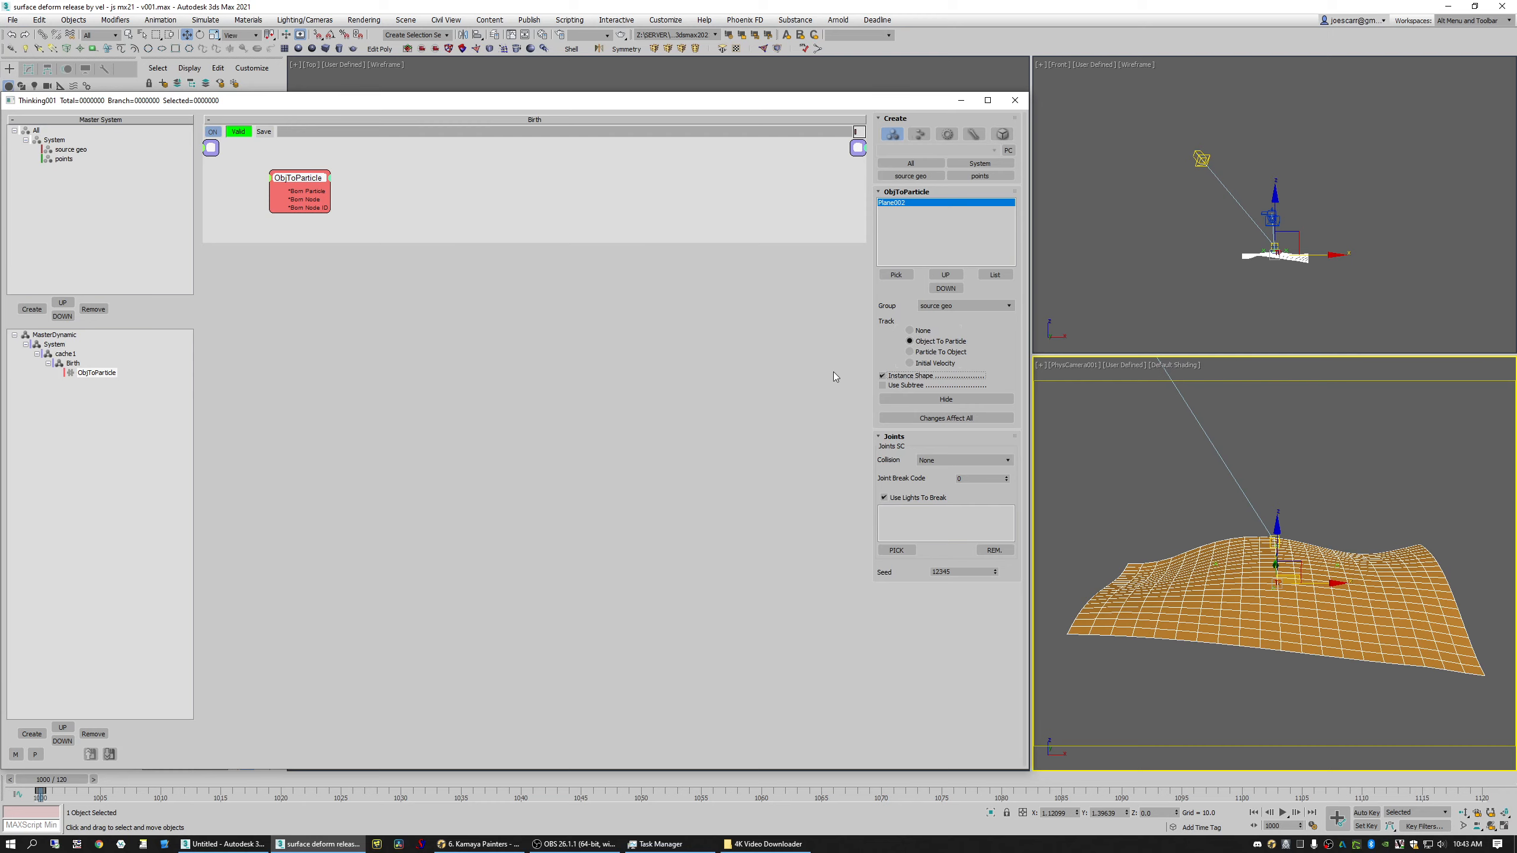
pyautogui.moveTo(374, 240); pyautogui.dragTo(373, 369)
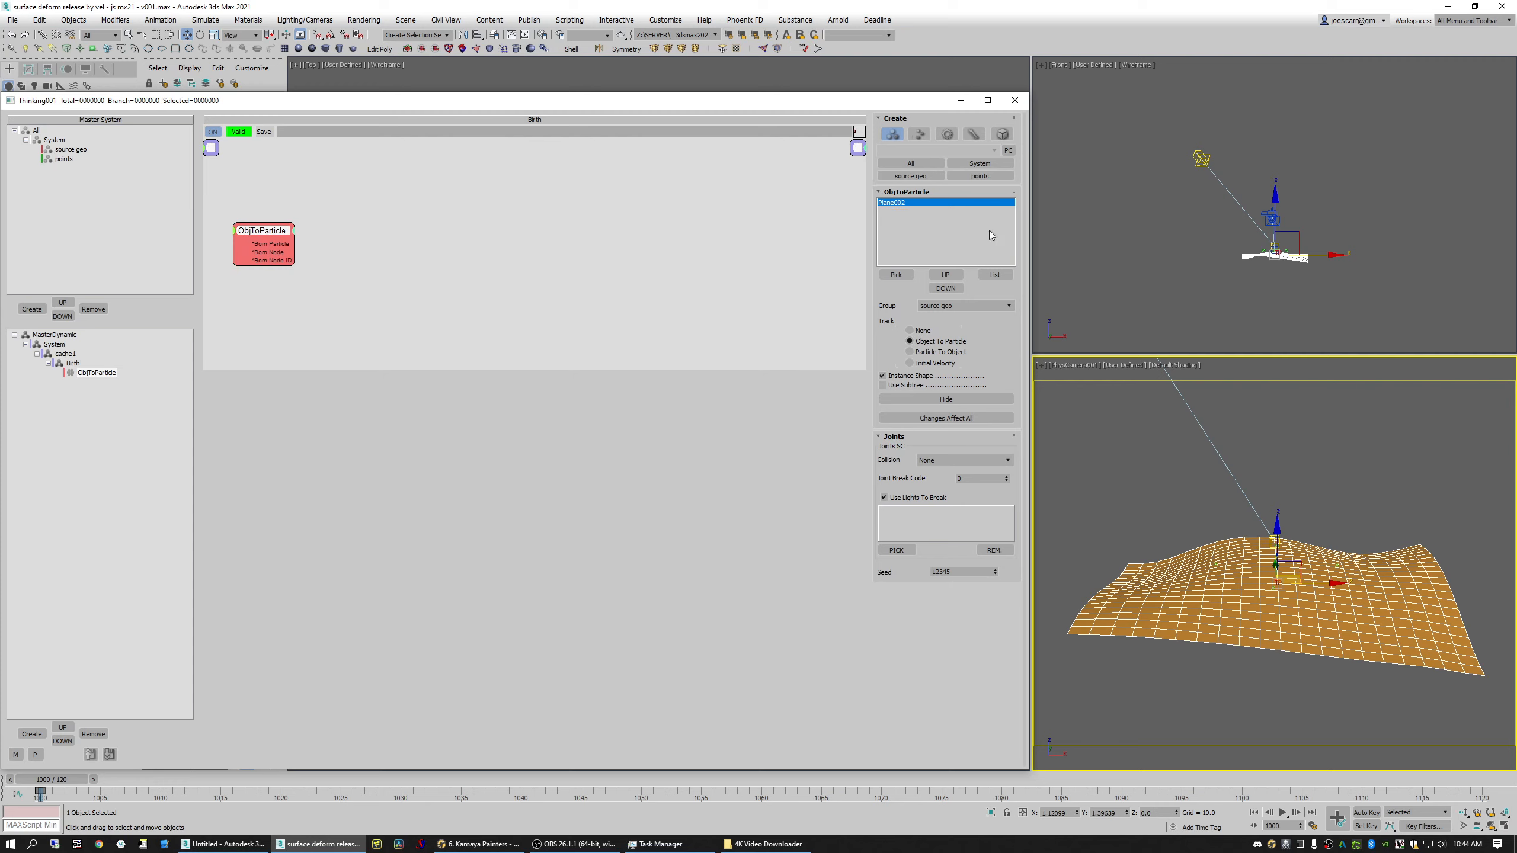
# Step: Add an Object helper and connect ObjToParticle's Born Particle output to its ParticleA input
pyautogui.click(978, 136)
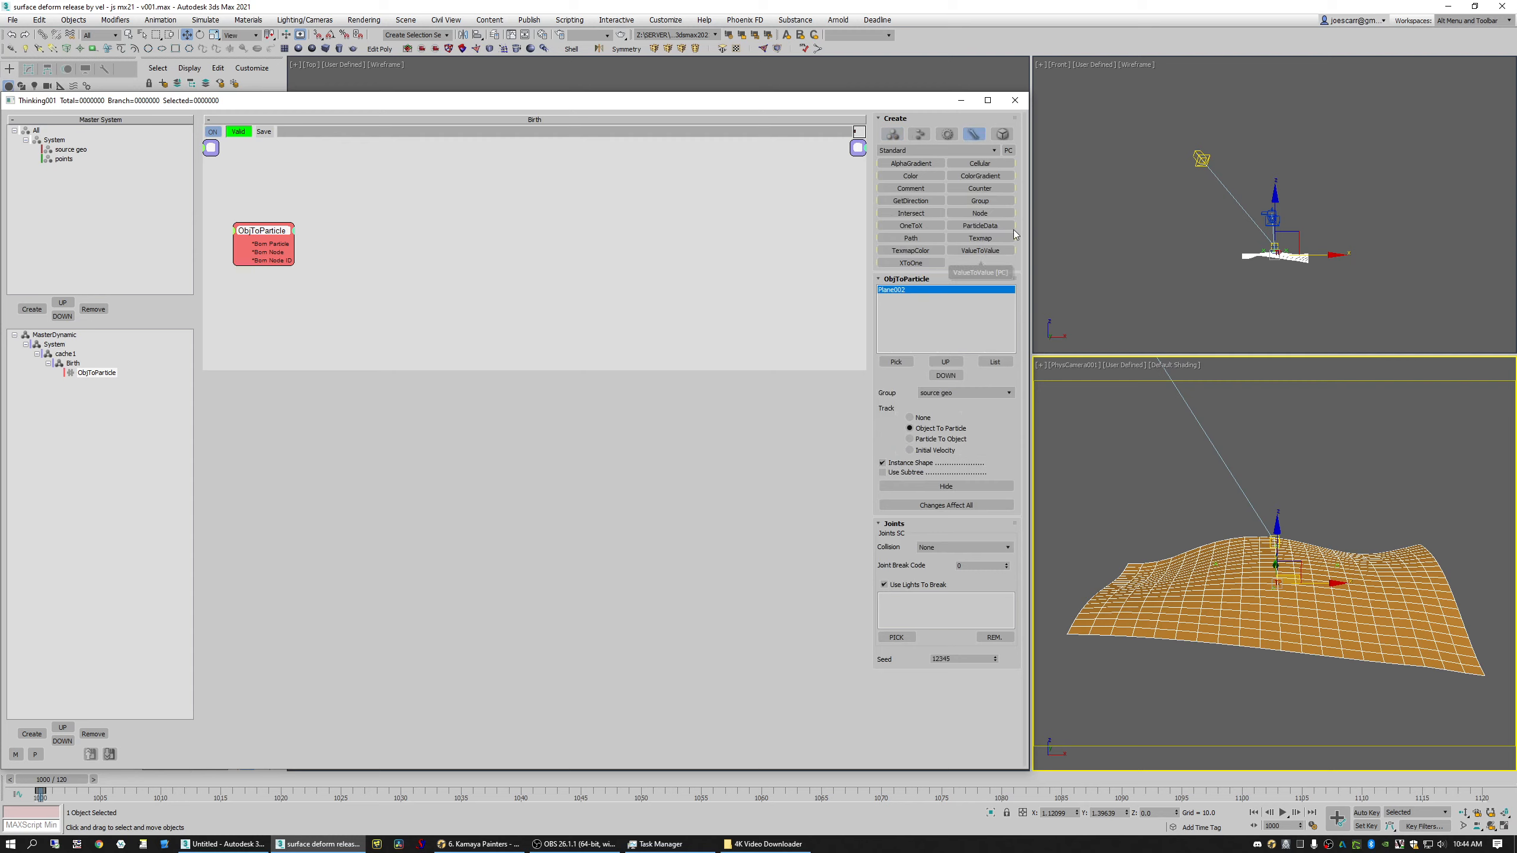
pyautogui.click(929, 150)
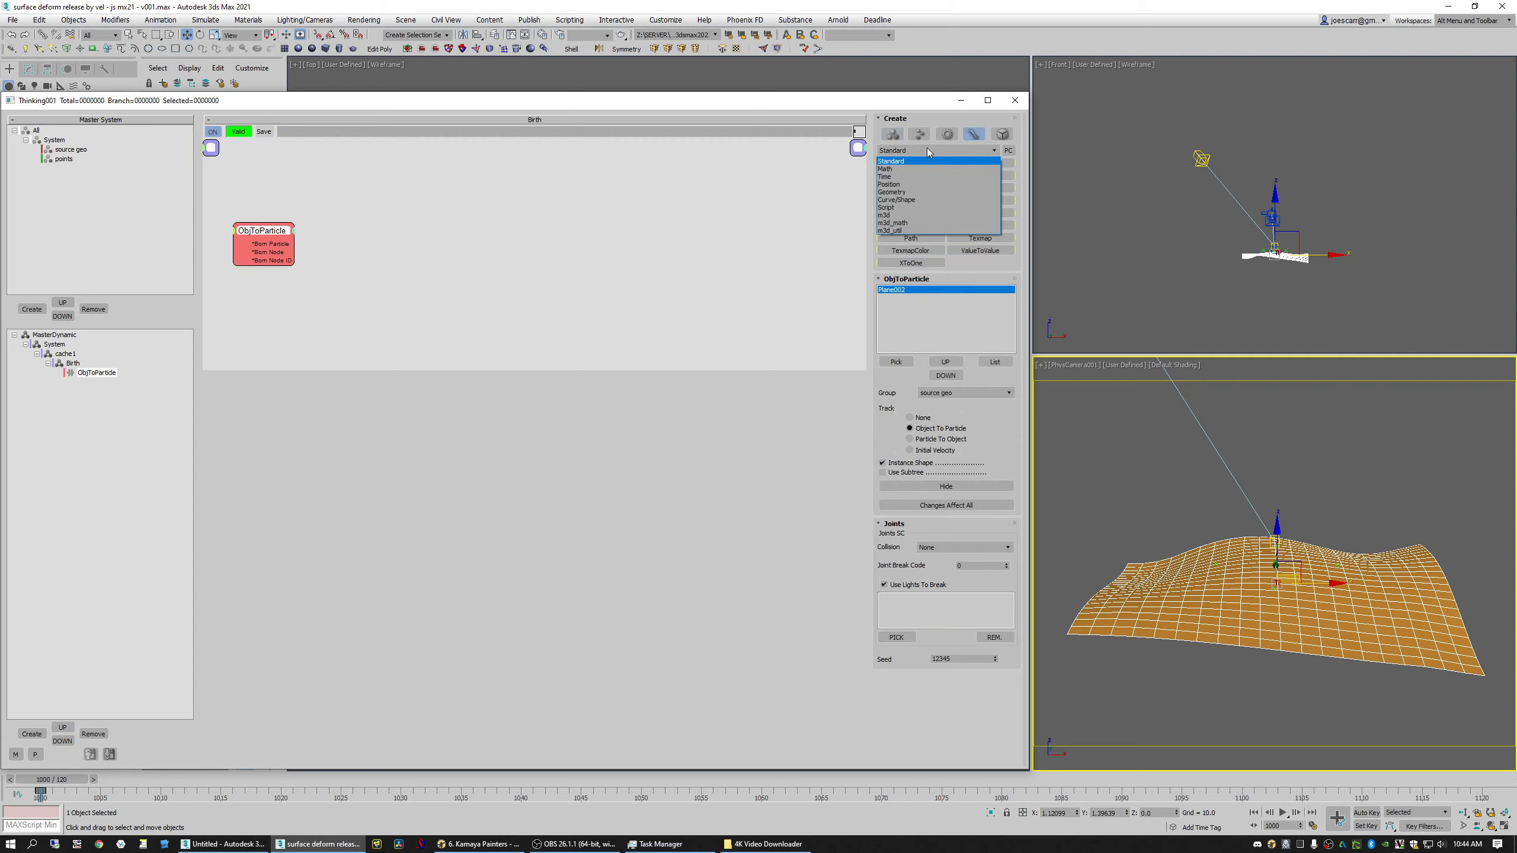
pyautogui.click(898, 192)
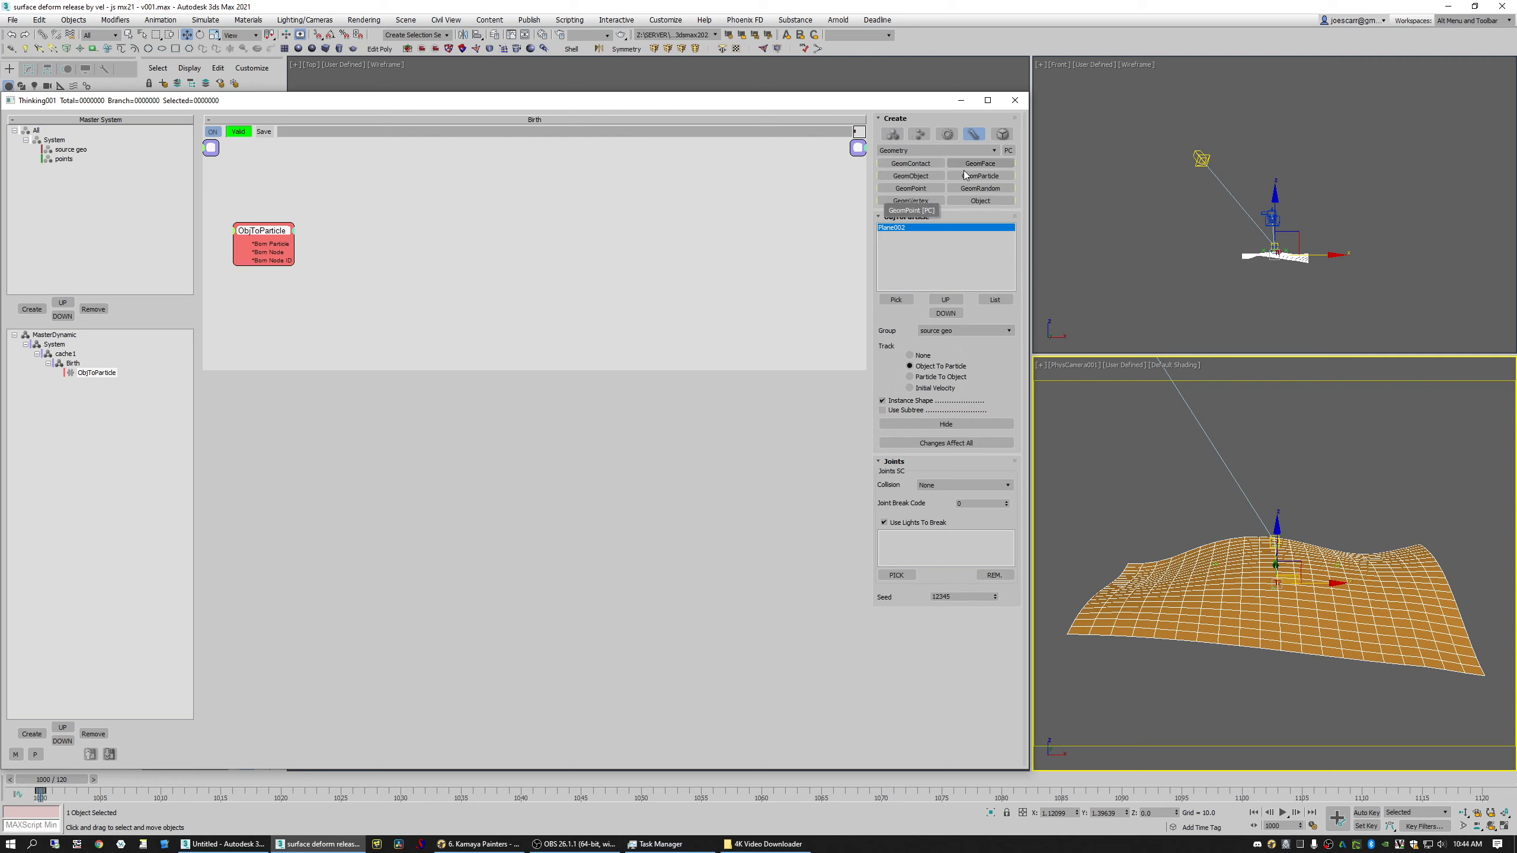
pyautogui.rightClick(510, 216)
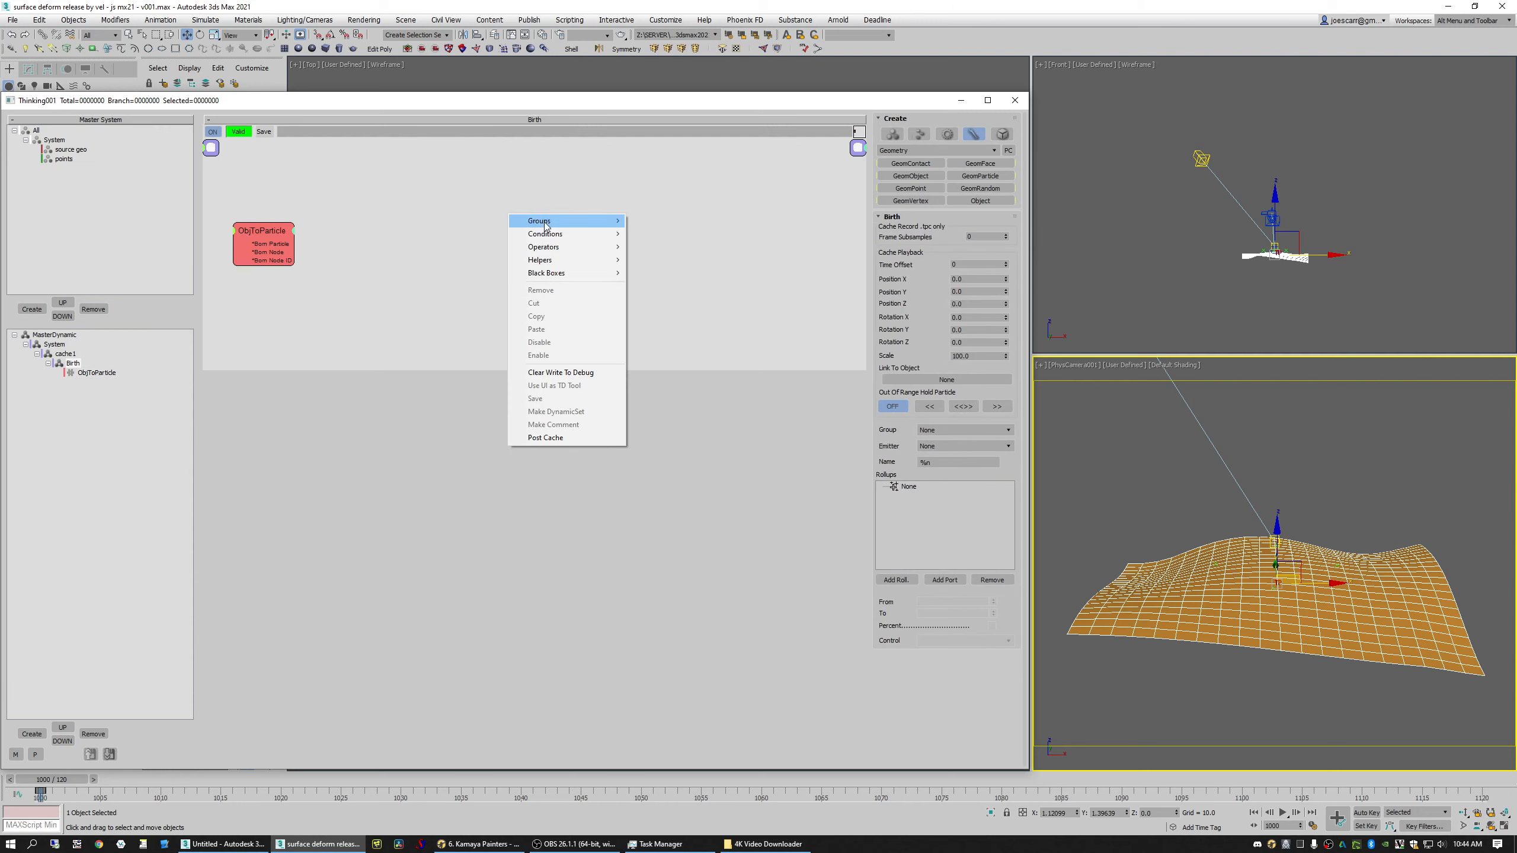
pyautogui.moveTo(609, 261)
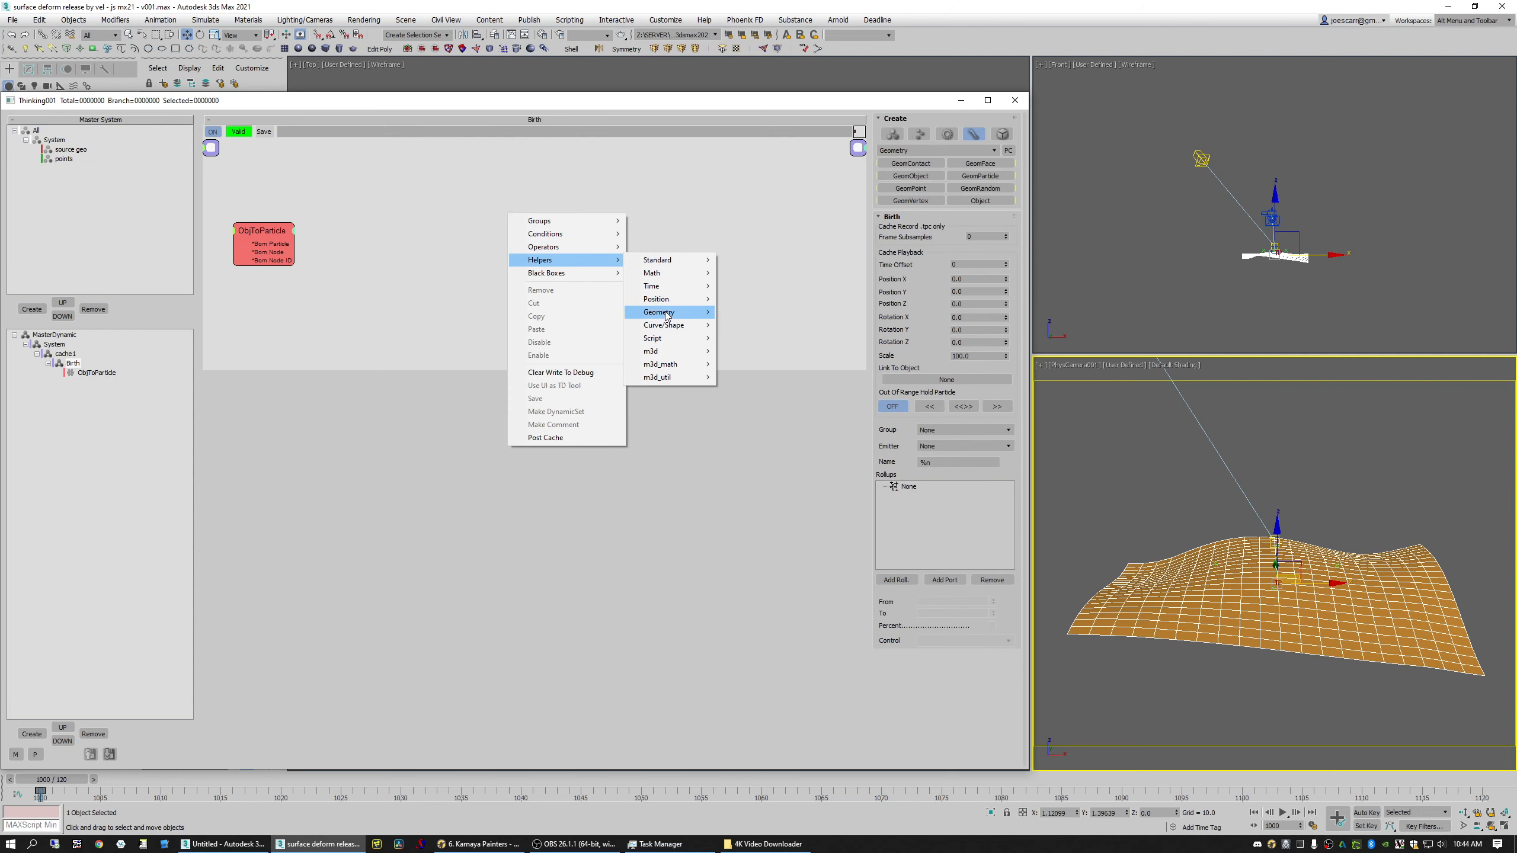
pyautogui.click(755, 246)
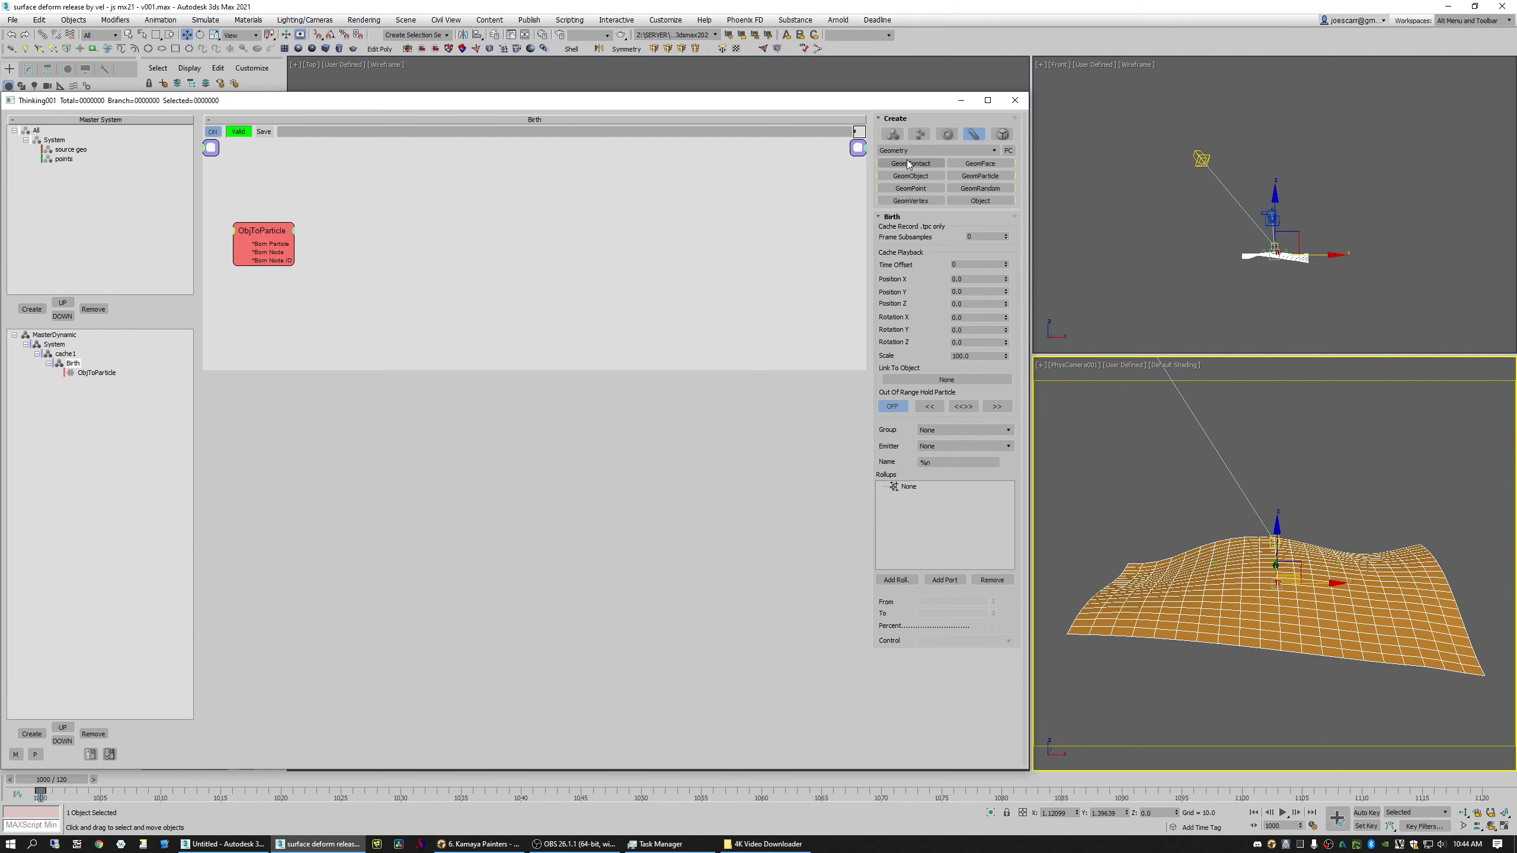
pyautogui.click(967, 202)
pyautogui.click(319, 240)
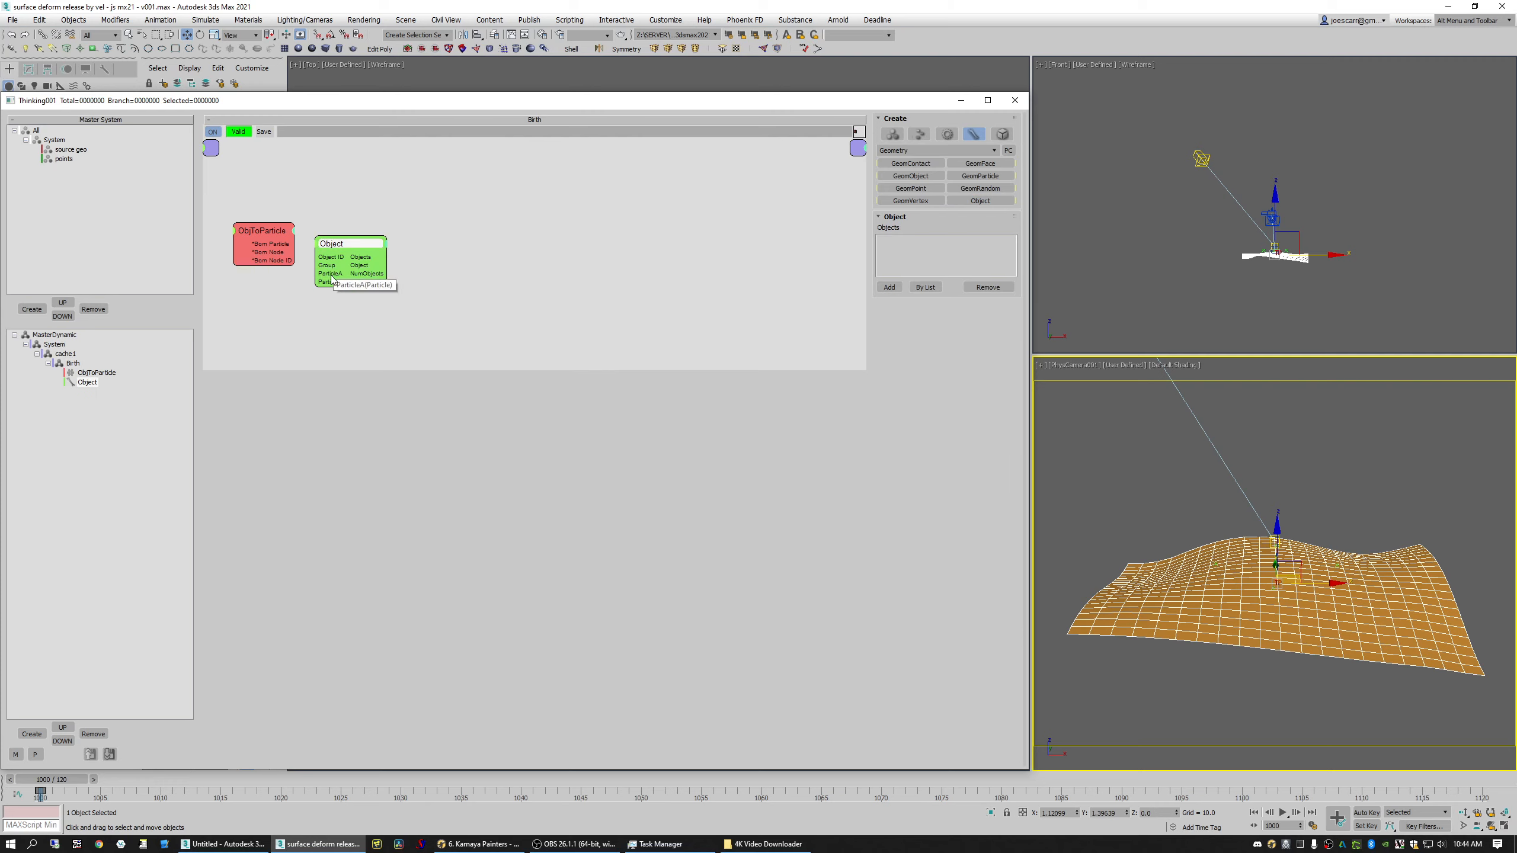
pyautogui.moveTo(279, 245); pyautogui.dragTo(320, 273)
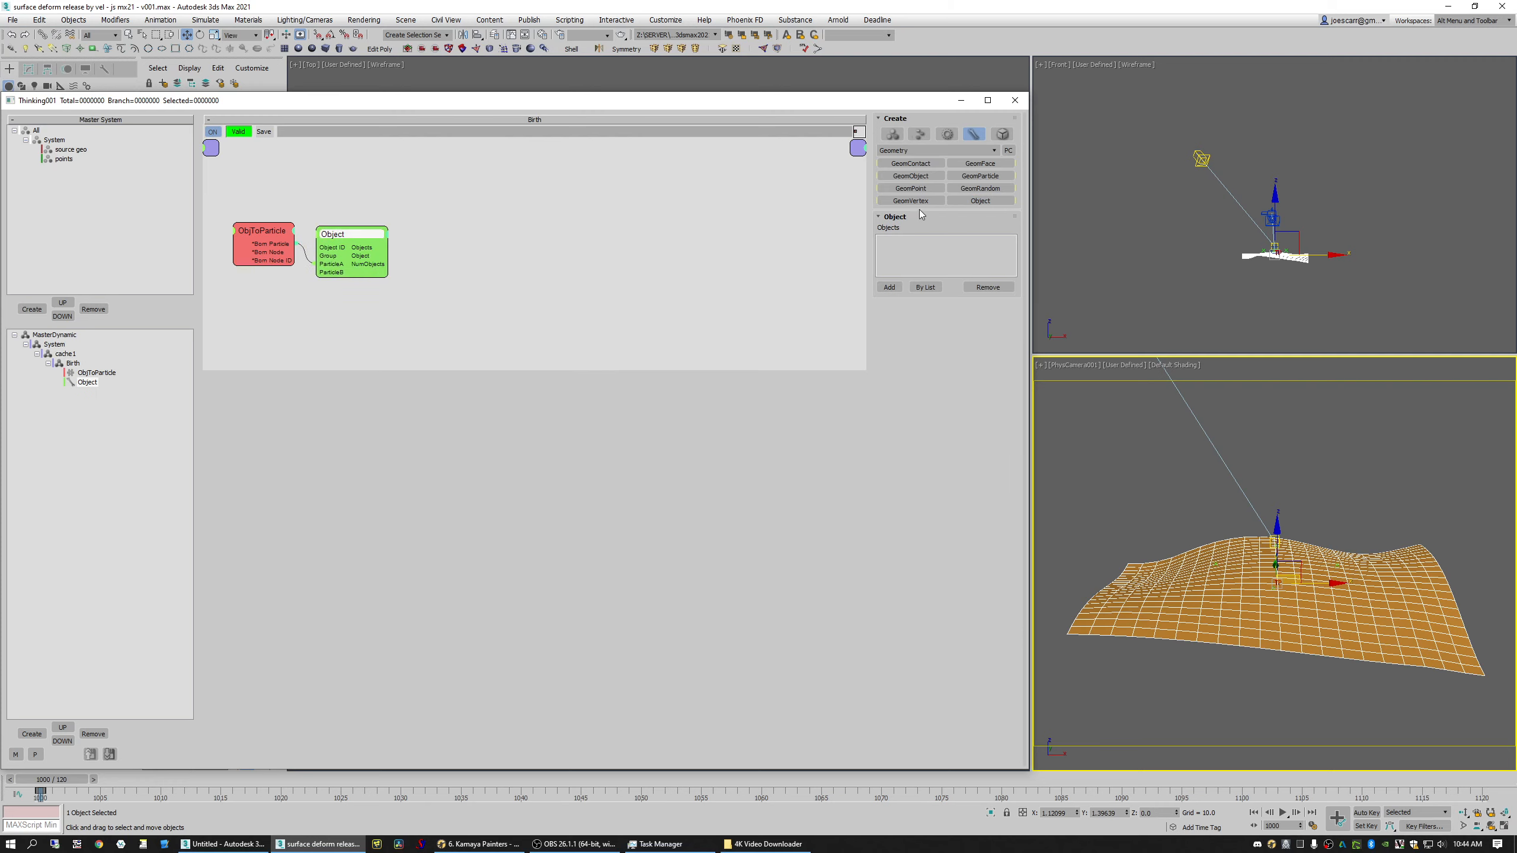
# Step: Add a GeomObject helper and connect the Object helper's Objects output to its Objects input
pyautogui.click(908, 177)
pyautogui.click(433, 245)
pyautogui.moveTo(389, 247); pyautogui.dragTo(546, 274)
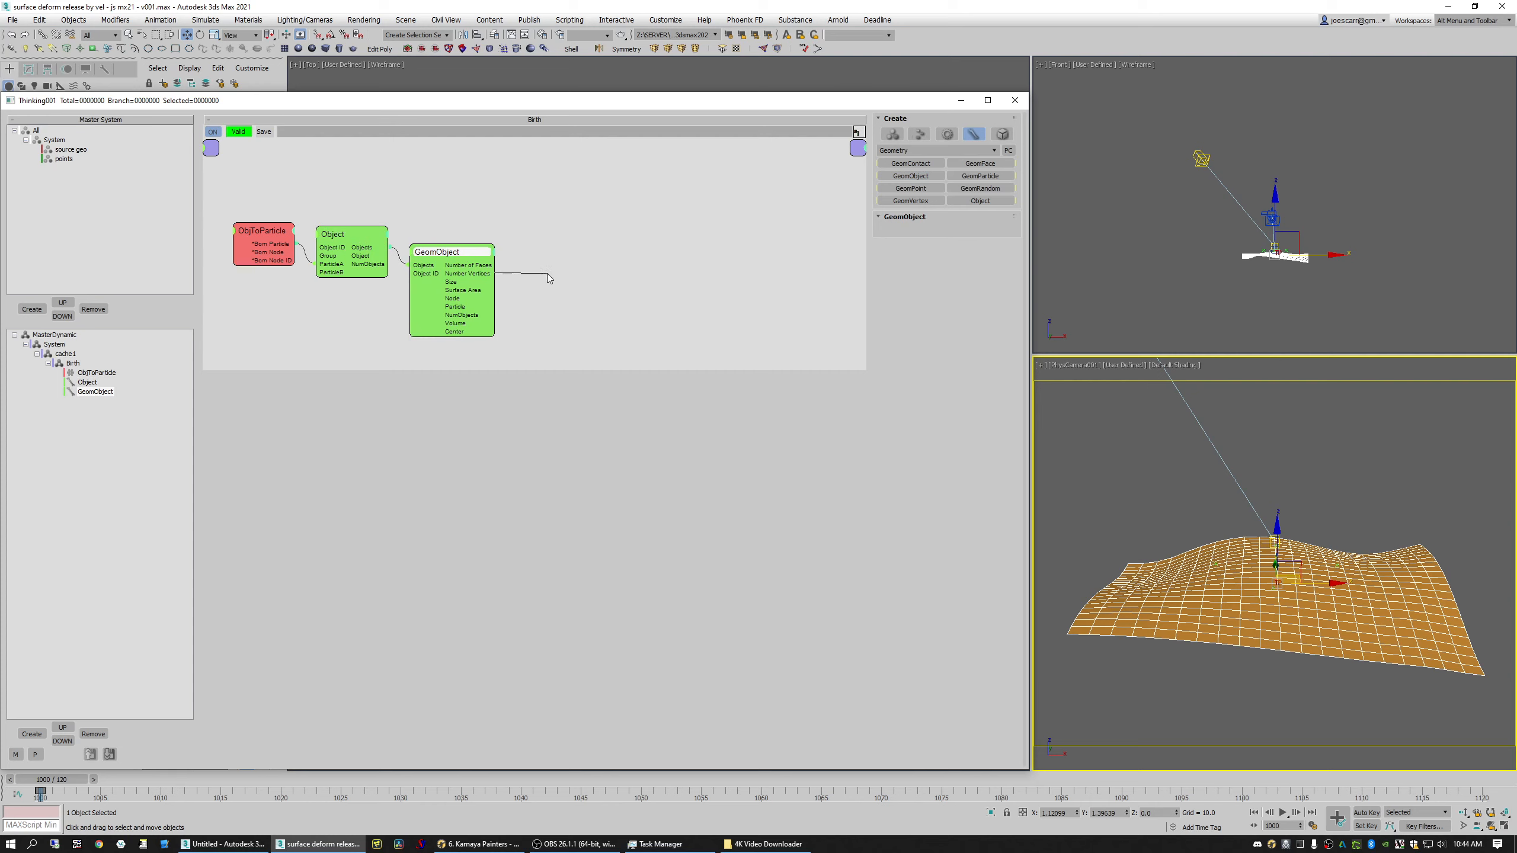
# Step: Add a PositionBorn generator, expose its Shot input and feed it from GeomObject's Number Vertices output
pyautogui.click(594, 231)
pyautogui.rightClick(541, 234)
pyautogui.moveTo(575, 265)
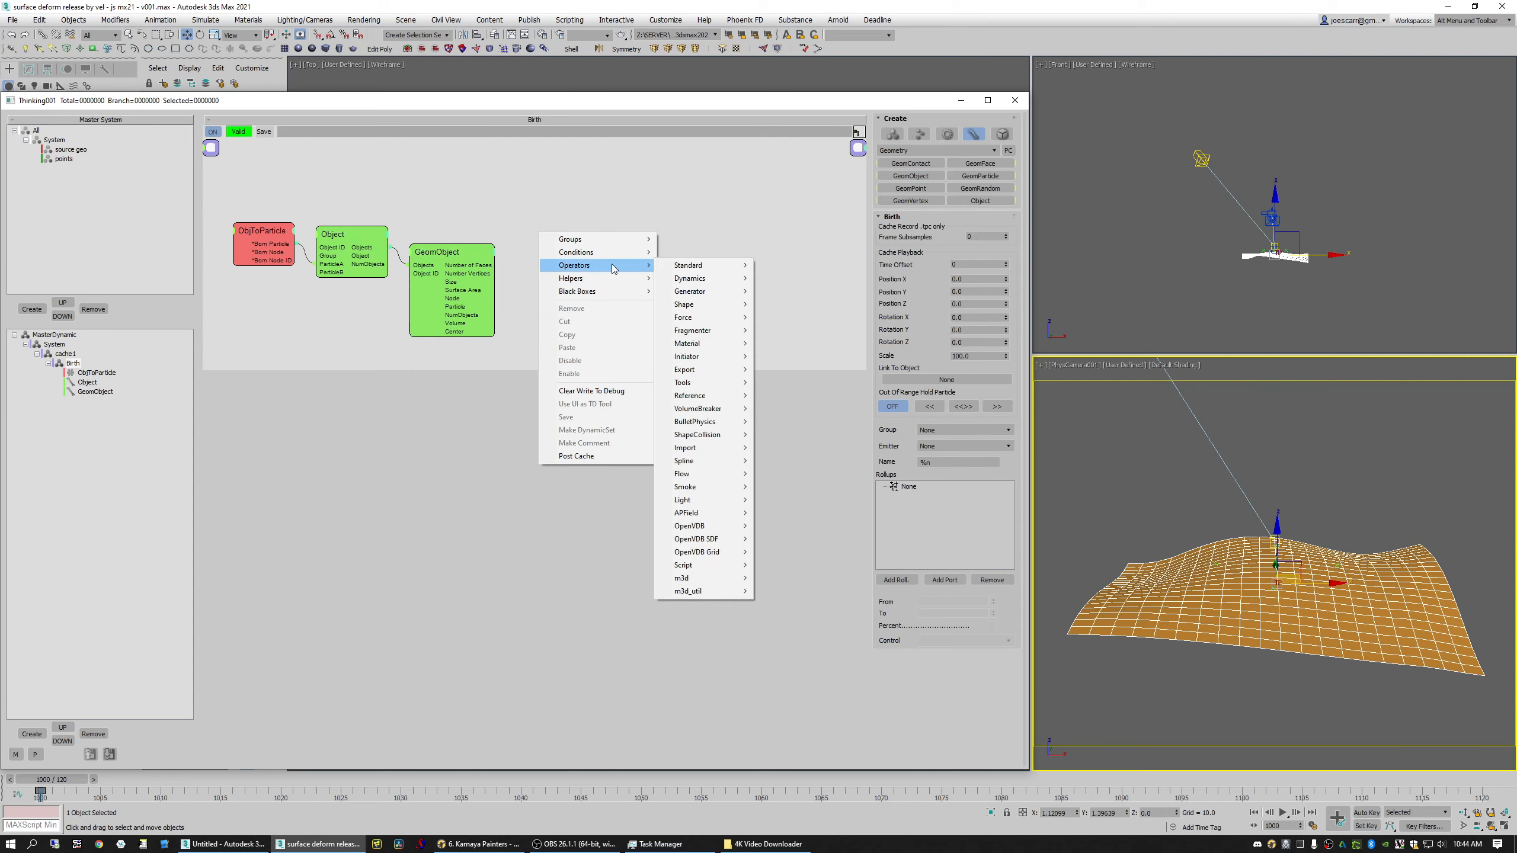
pyautogui.moveTo(704, 293)
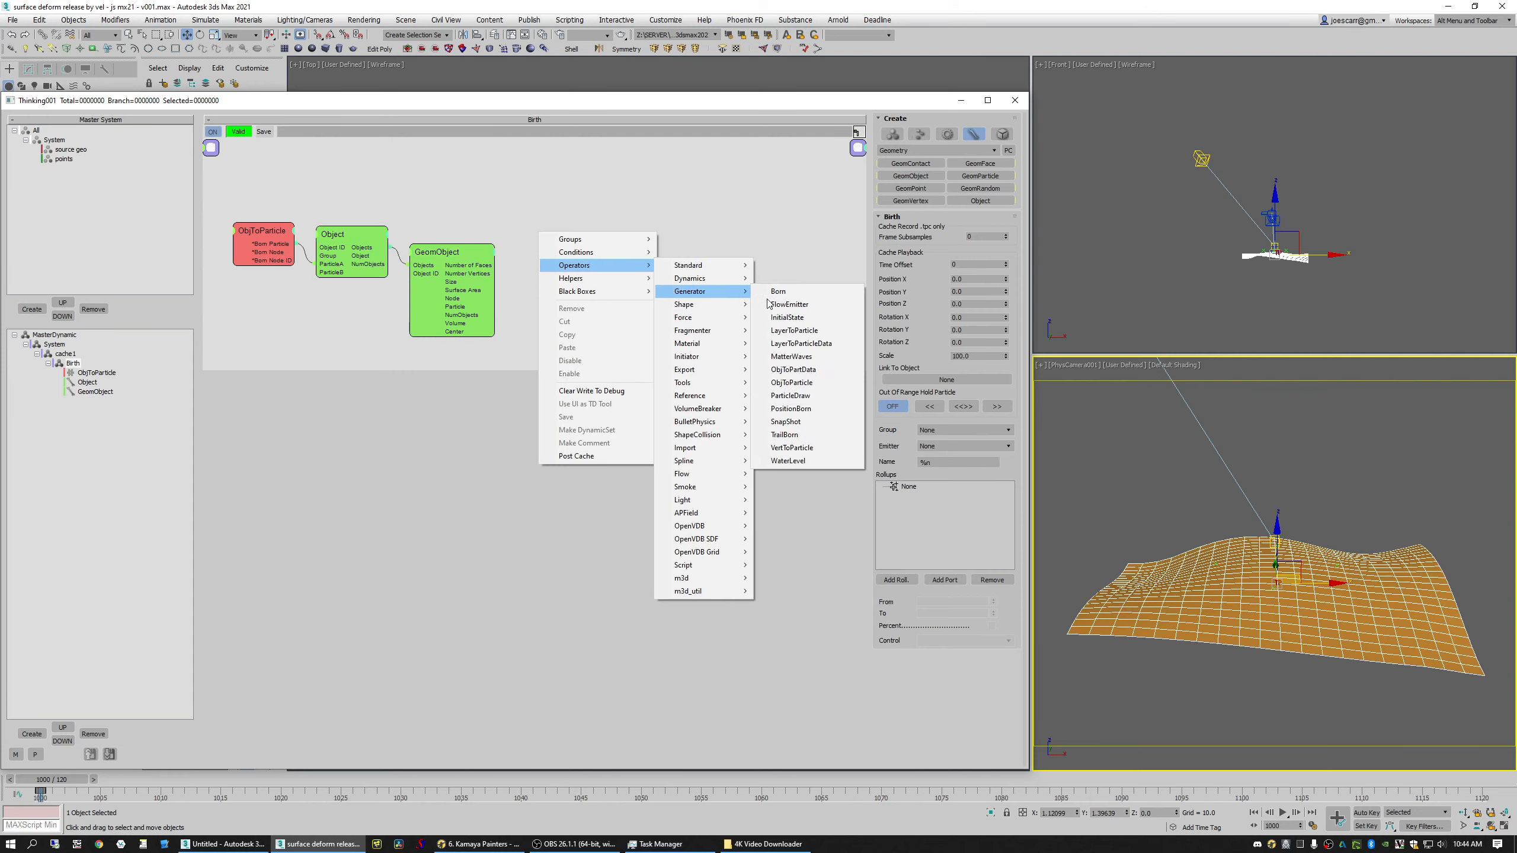
pyautogui.click(818, 412)
pyautogui.rightClick(611, 273)
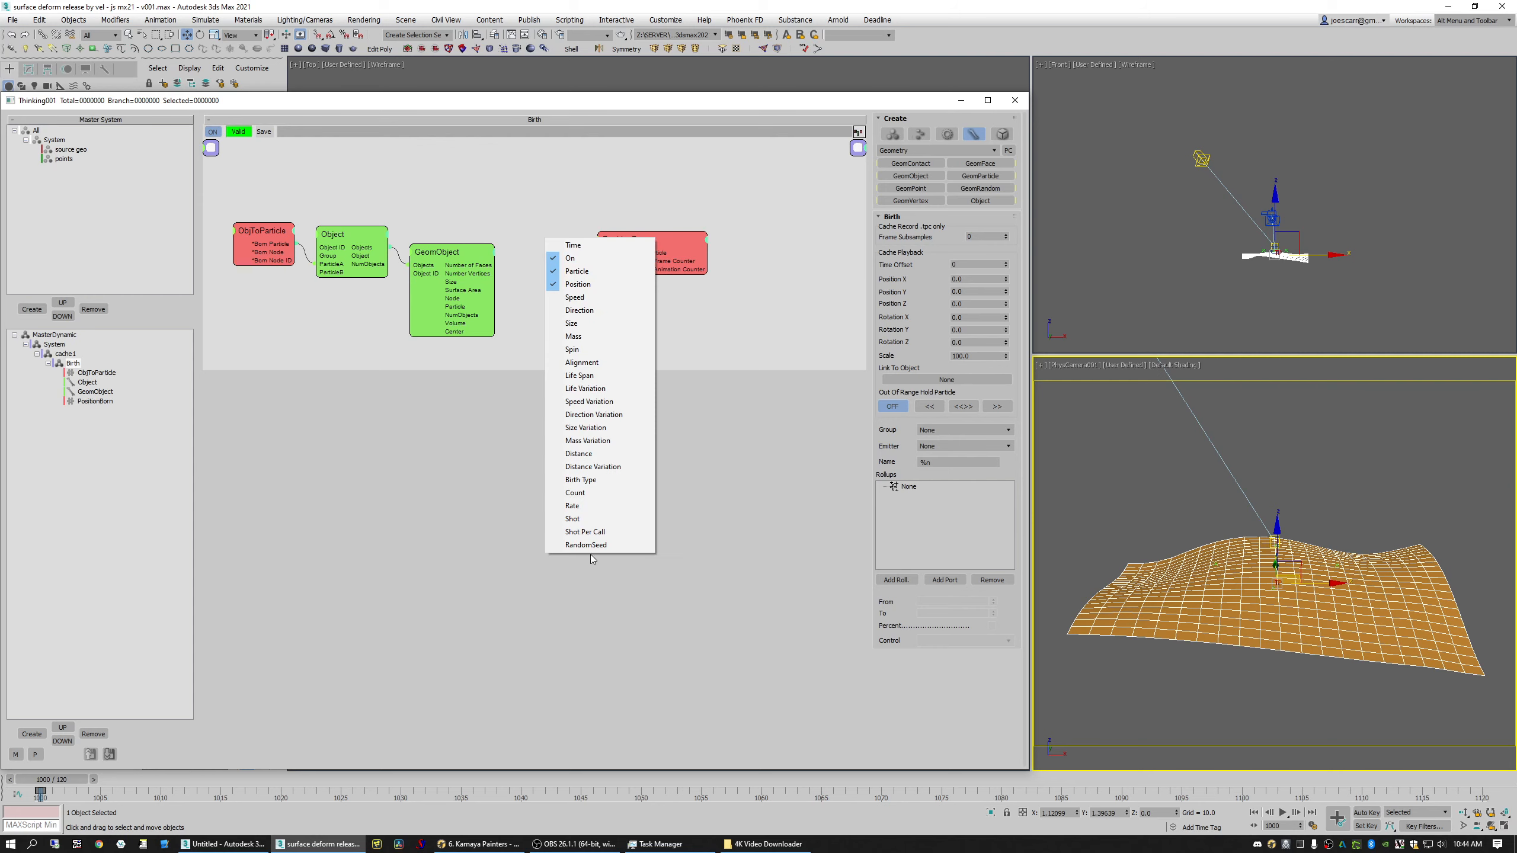
pyautogui.click(574, 519)
pyautogui.moveTo(622, 243); pyautogui.dragTo(481, 276)
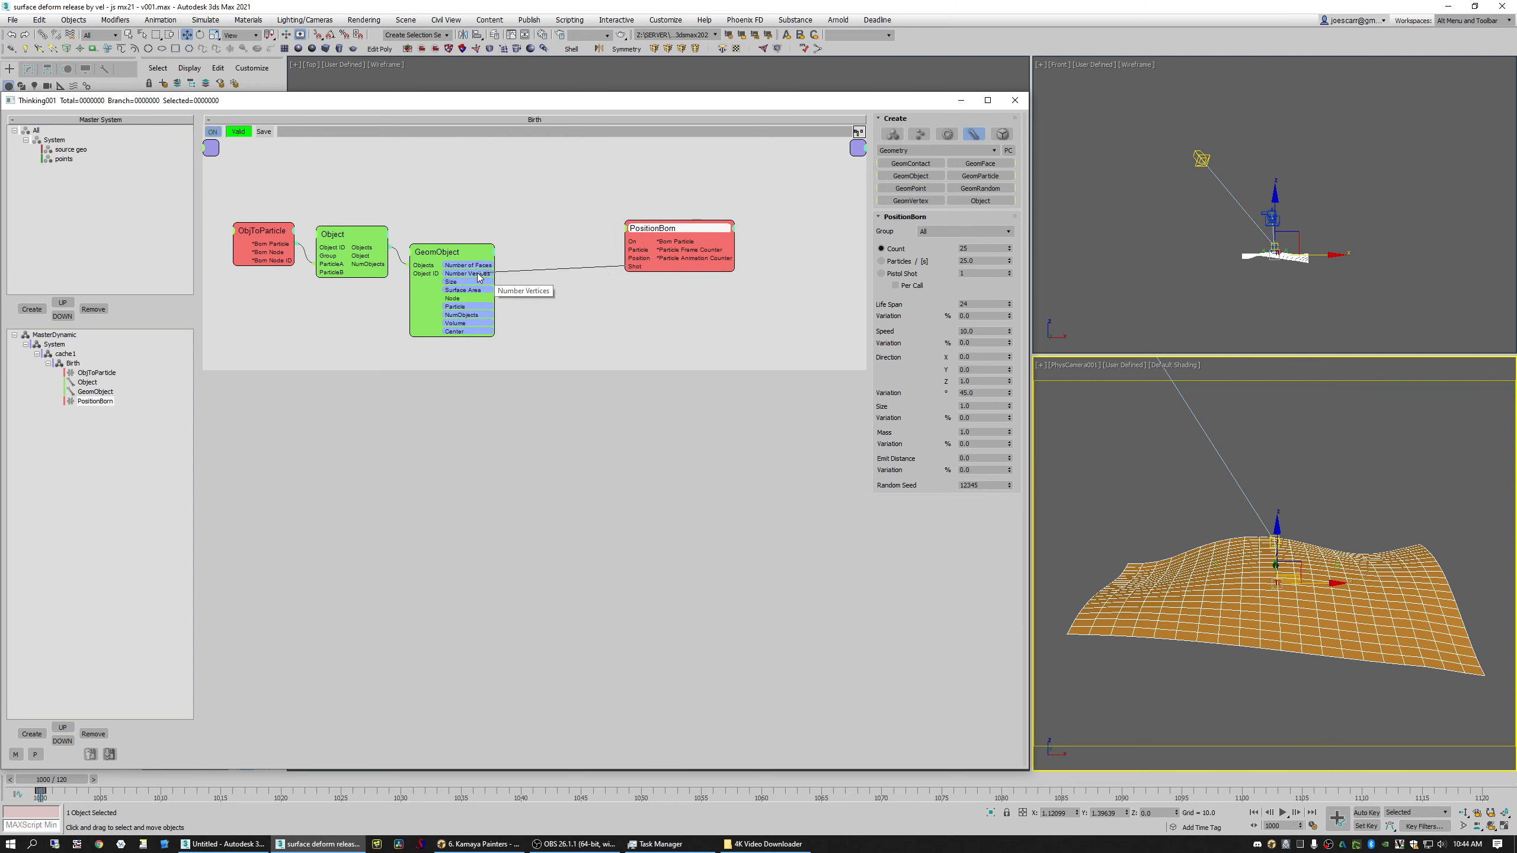
# Step: Set PositionBorn to Pistol Shot emission and assign its particles to the points group
pyautogui.moveTo(633, 263); pyautogui.dragTo(642, 274)
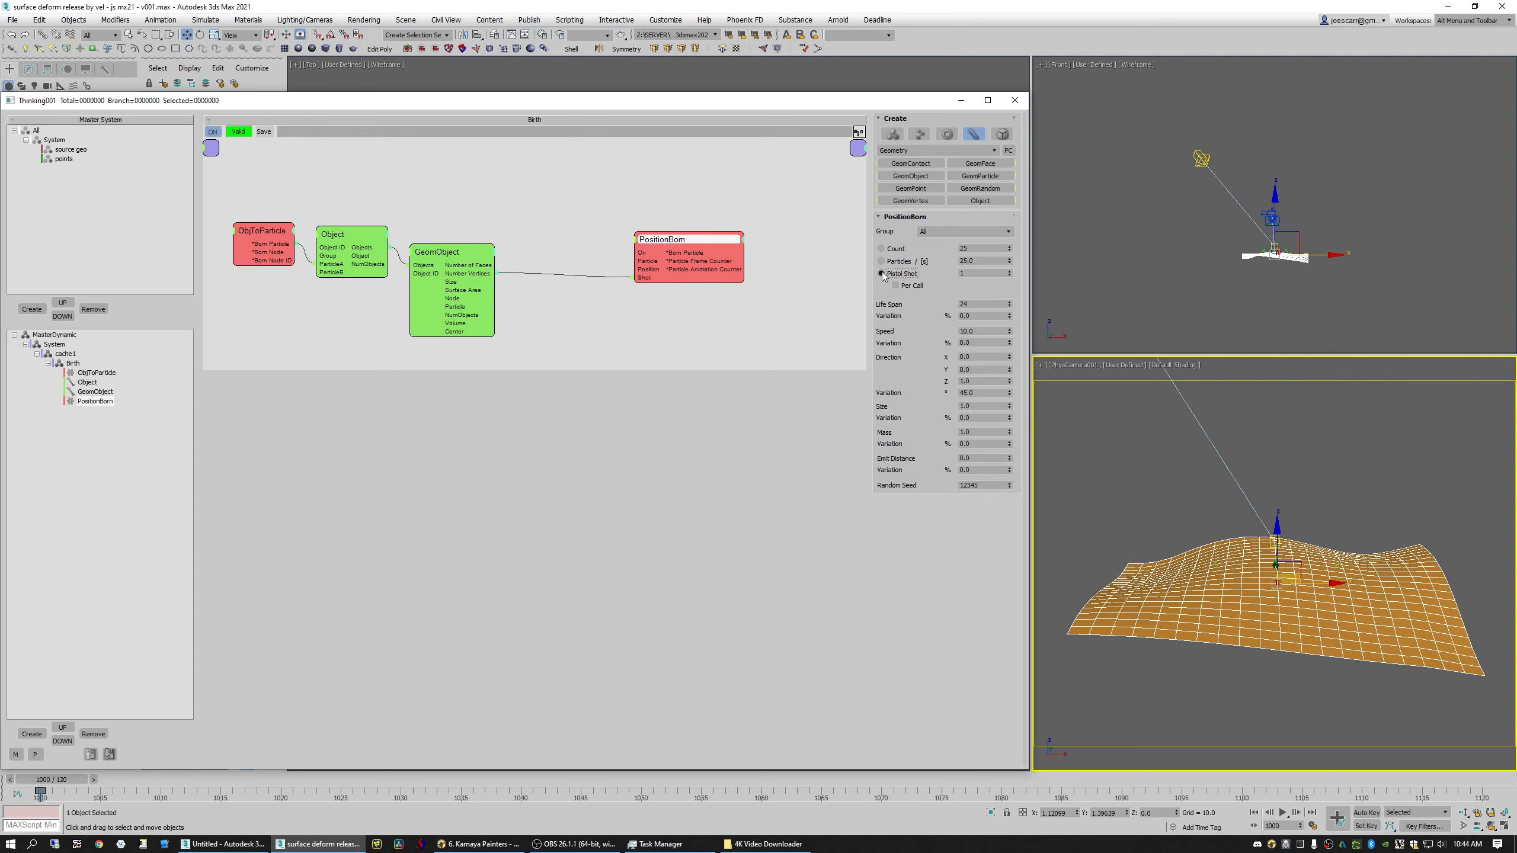
pyautogui.click(950, 232)
pyautogui.click(935, 273)
pyautogui.click(1273, 317)
pyautogui.scroll(3, 1285, 292)
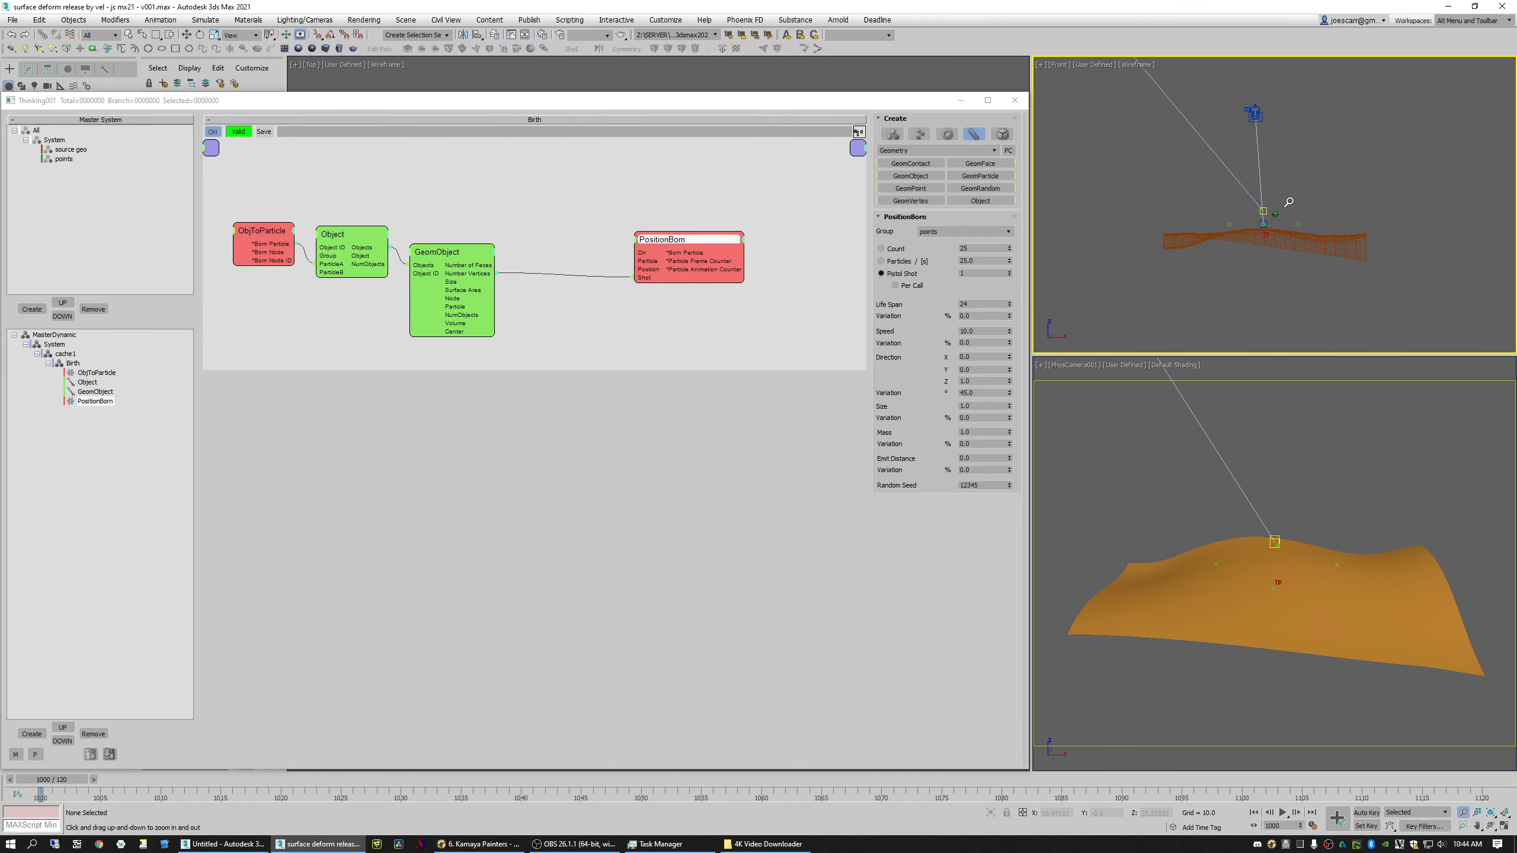
# Step: Give the points group a more saturated green colour and display its particles as Ticks
pyautogui.click(65, 158)
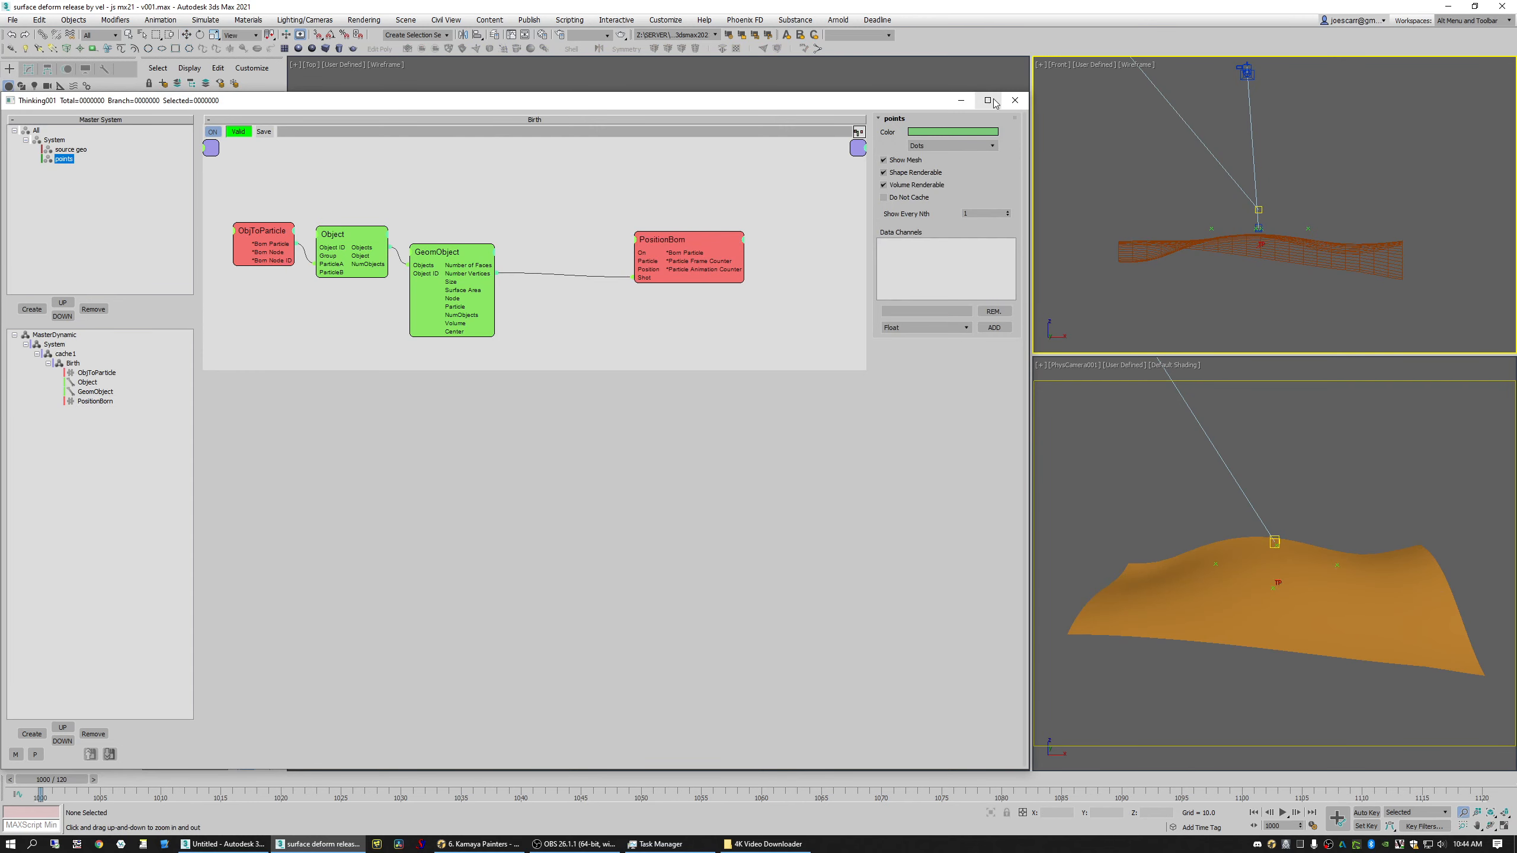
pyautogui.click(946, 132)
pyautogui.moveTo(458, 426); pyautogui.dragTo(484, 426)
pyautogui.click(674, 556)
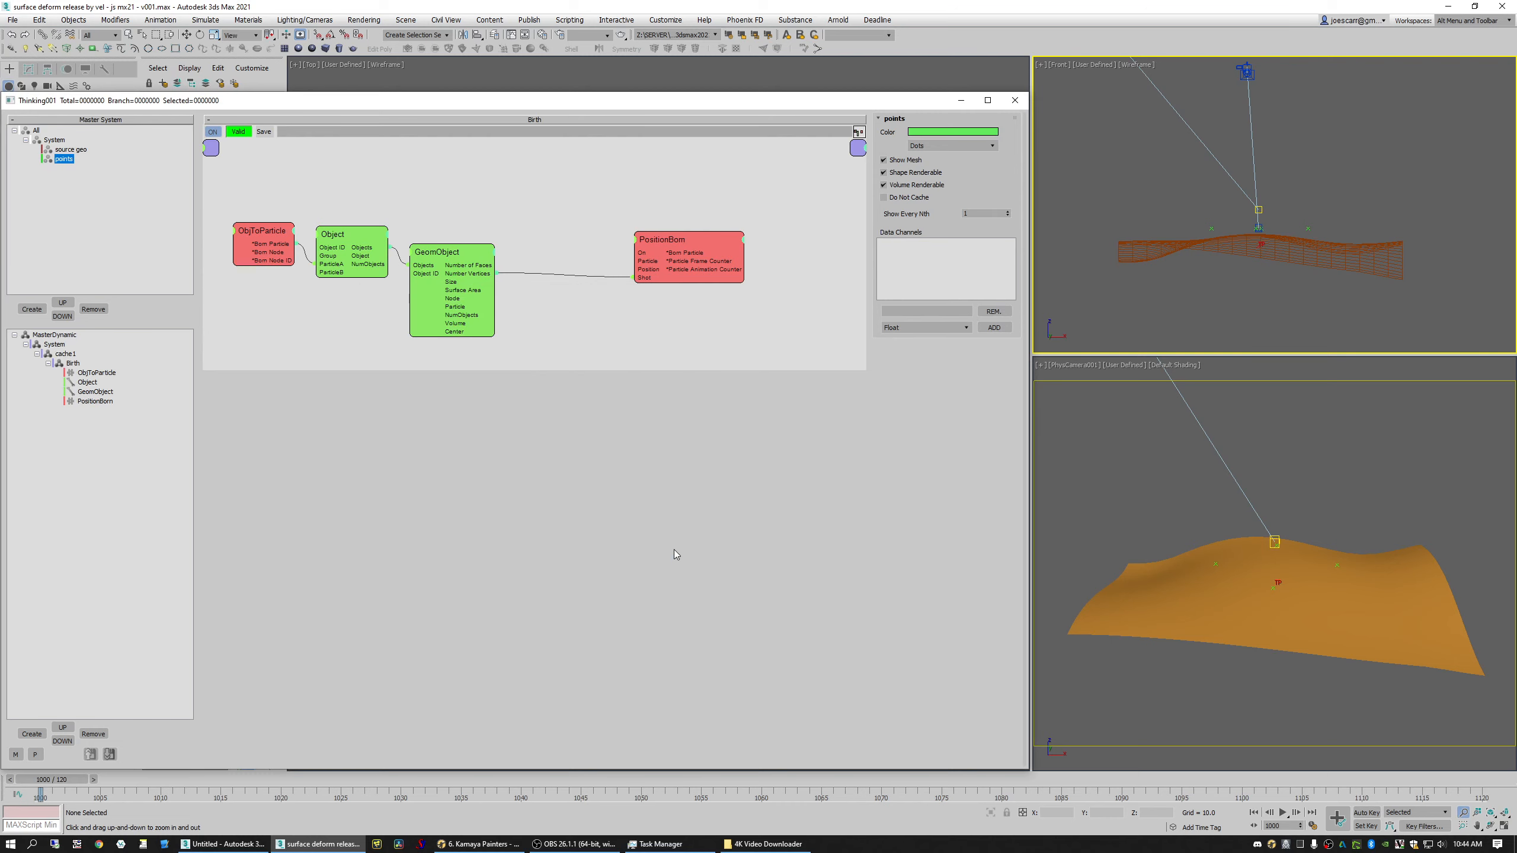
pyautogui.click(953, 145)
pyautogui.click(932, 170)
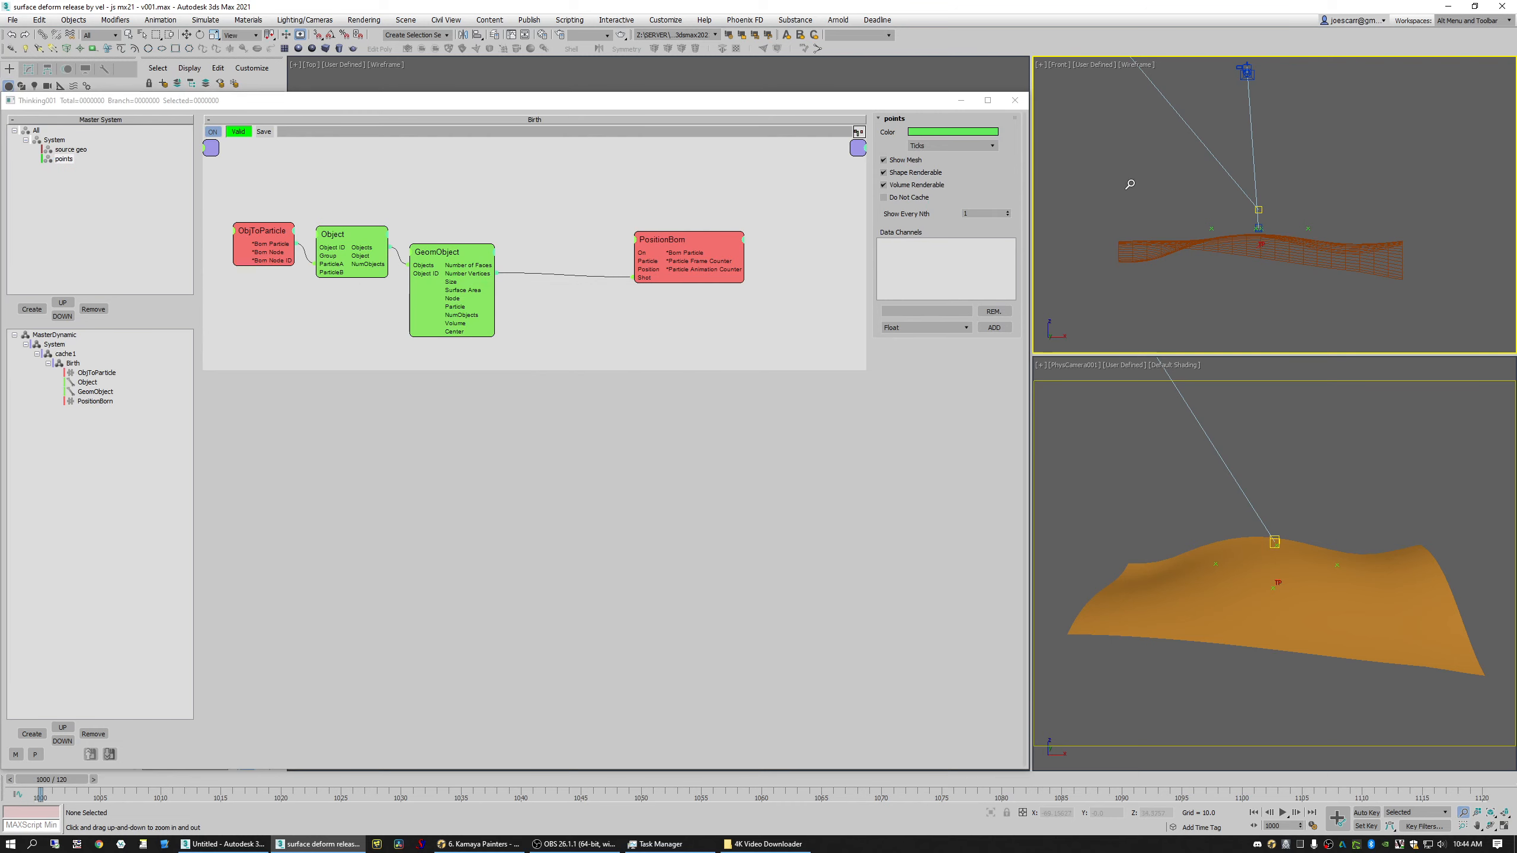
# Step: Advance to frame 1001 and examine the particles around the plane in the Front view
pyautogui.moveTo(1076, 169); pyautogui.dragTo(1075, 167)
pyautogui.press('.')
pyautogui.moveTo(1185, 344); pyautogui.dragTo(1171, 259)
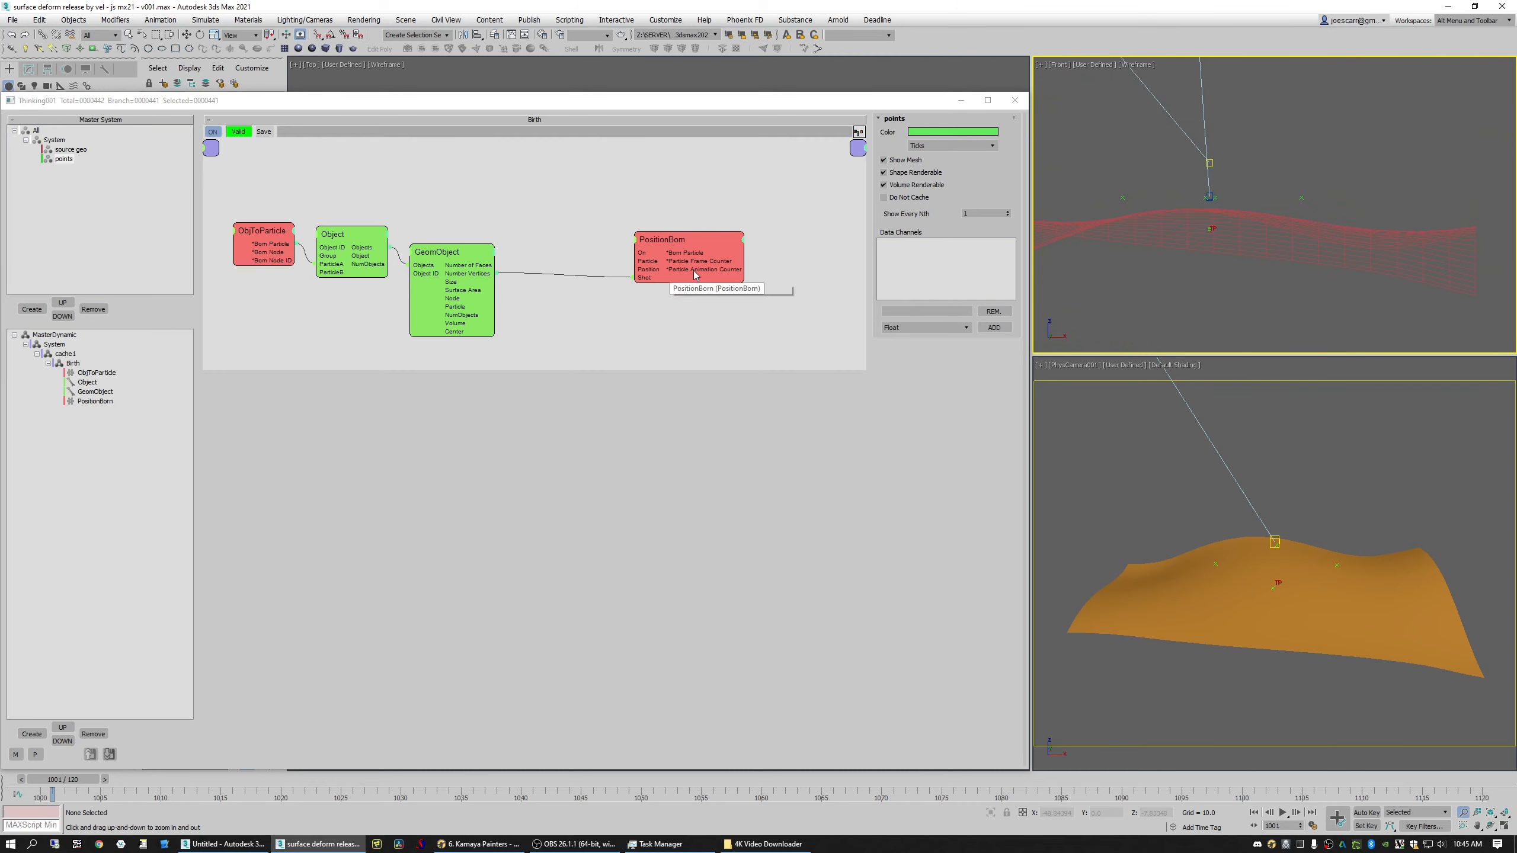
# Step: Set PositionBorn's Life Span to 9999, Speed to 0 and direction Variation to 0
pyautogui.moveTo(687, 240); pyautogui.dragTo(682, 251)
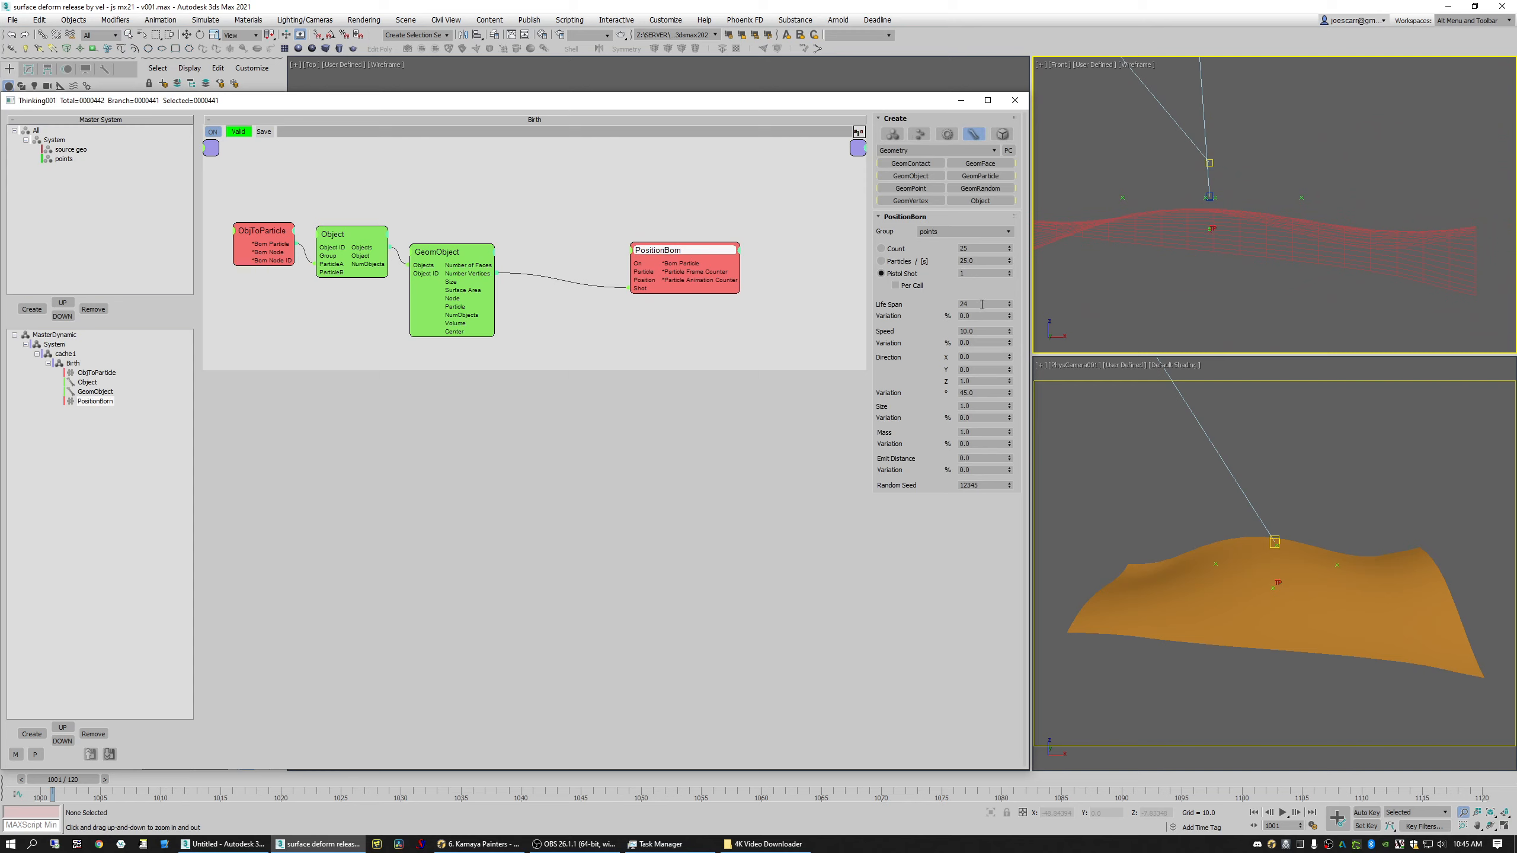
pyautogui.press('Tab')
pyautogui.press('Tab')
pyautogui.write('0')
pyautogui.press('Tab')
pyautogui.press('Tab')
pyautogui.press('Tab')
pyautogui.press('Tab')
pyautogui.press('Tab')
pyautogui.write('0')
pyautogui.press('Tab')
pyautogui.moveTo(680, 263)
pyautogui.mouseDown()
pyautogui.moveTo(660, 268)
pyautogui.moveTo(681, 275)
pyautogui.mouseUp()
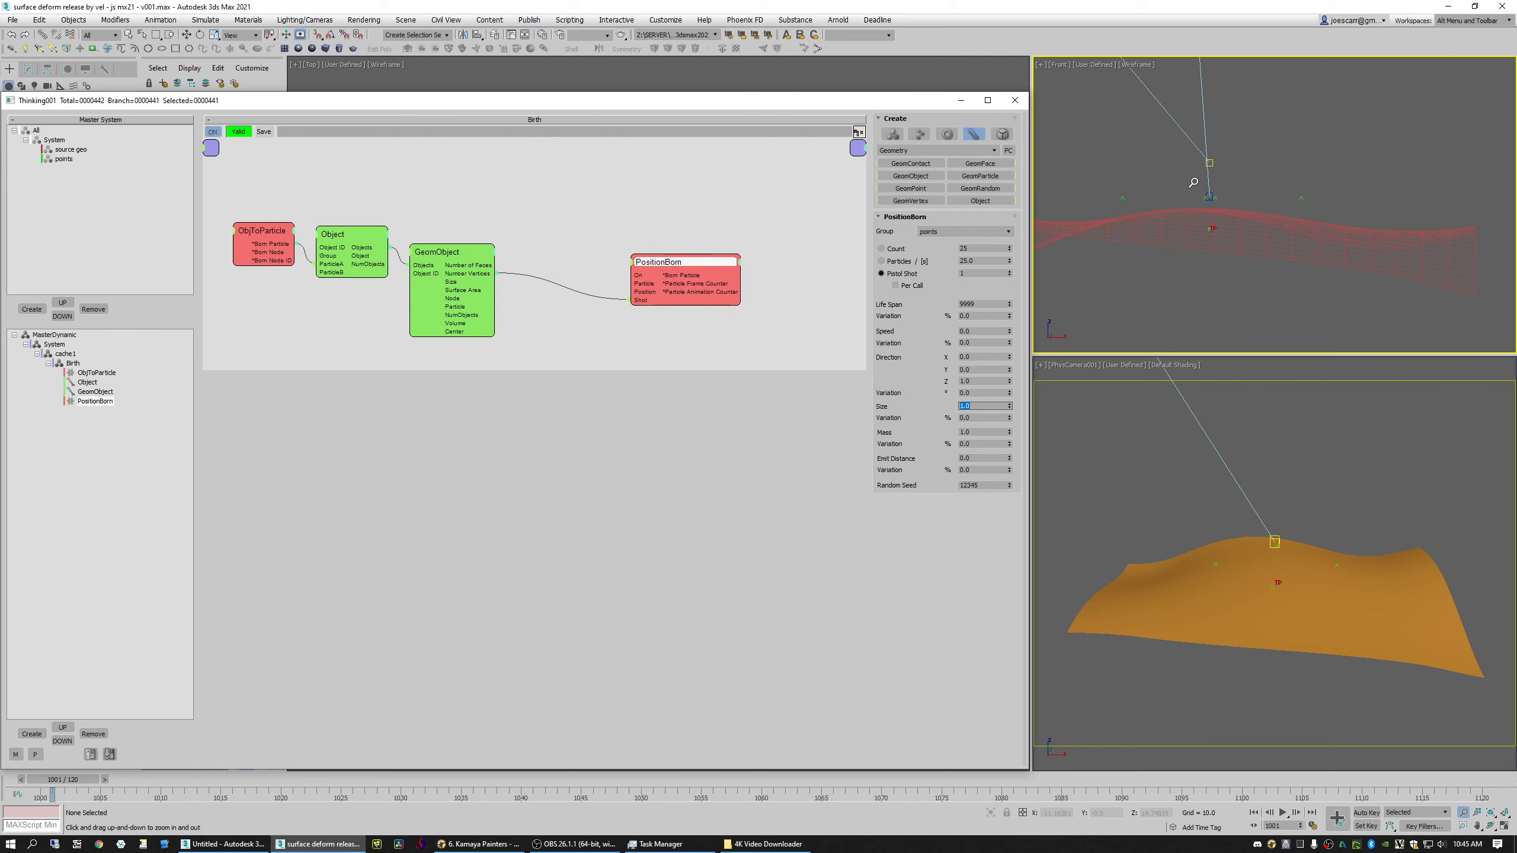
# Step: Select the two objects at the plane in the camera view and move the PositionBorn node farther from GeomObject
pyautogui.moveTo(1192, 183); pyautogui.dragTo(1193, 200)
pyautogui.click(710, 244)
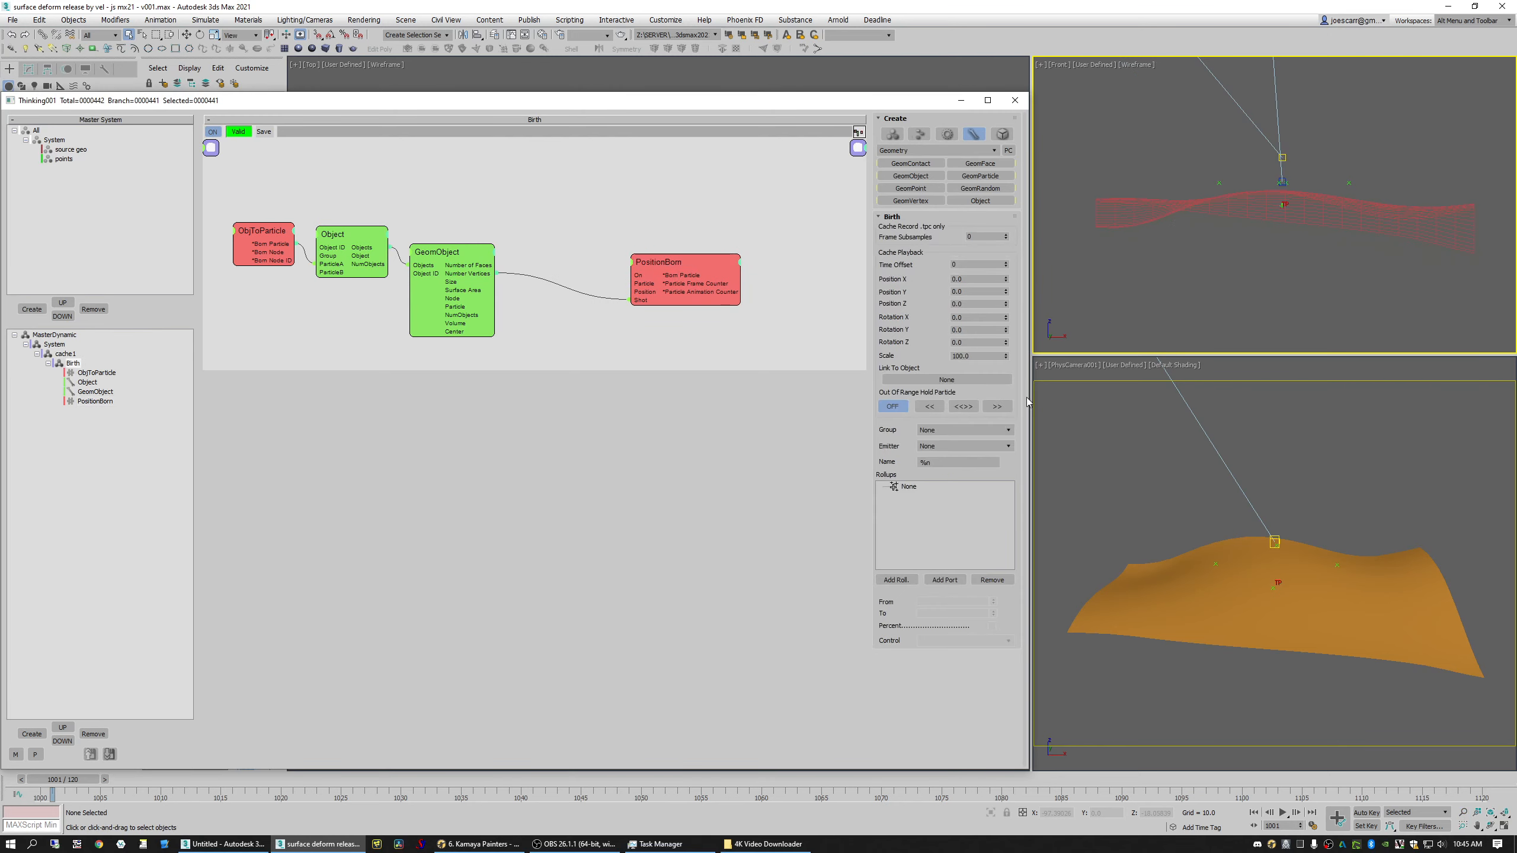
pyautogui.moveTo(1121, 621); pyautogui.dragTo(1134, 568)
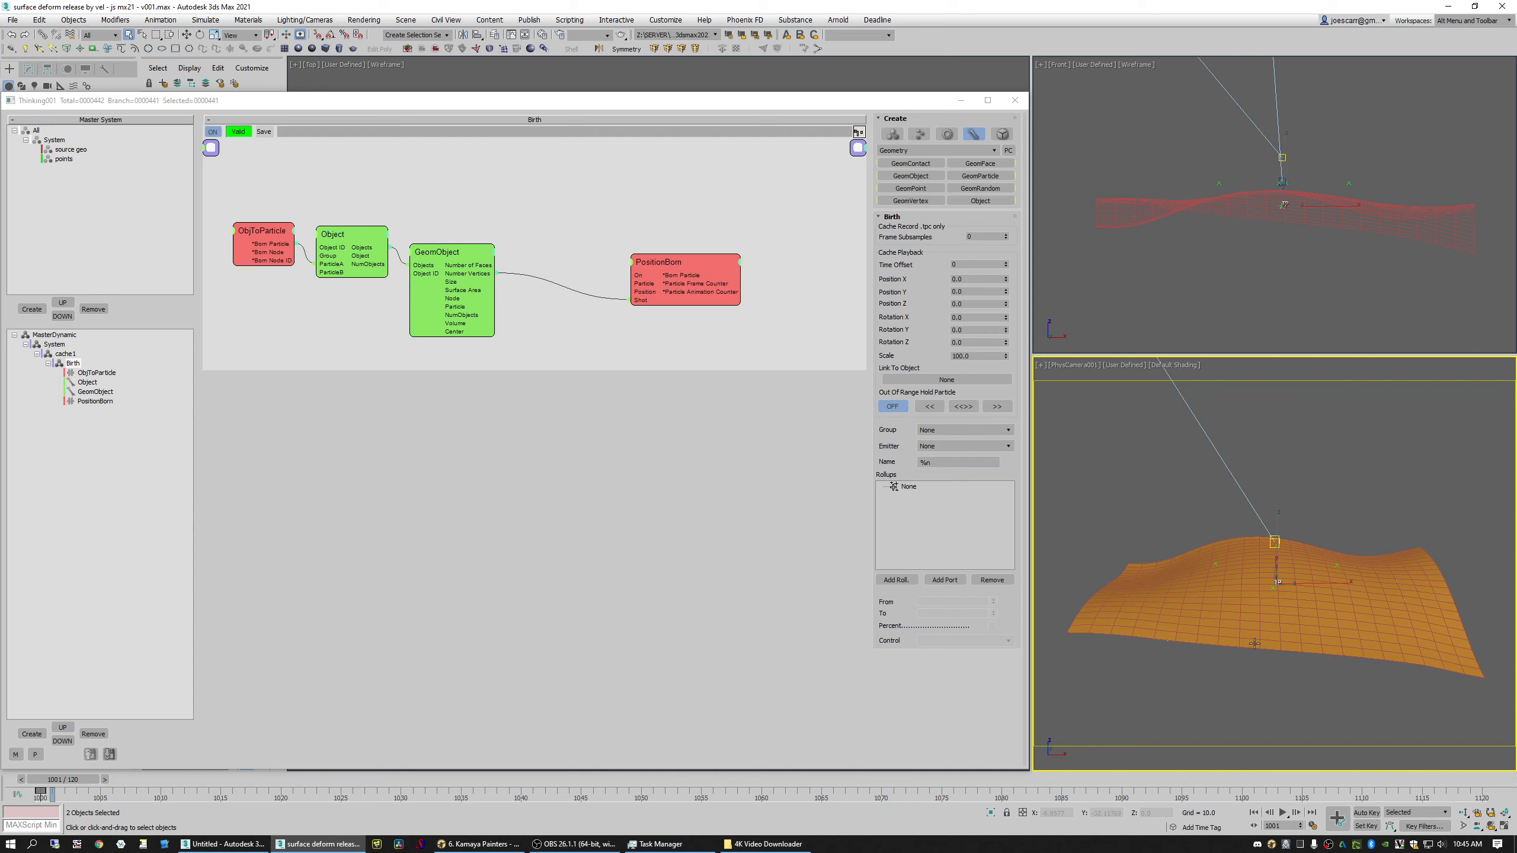
pyautogui.moveTo(657, 263); pyautogui.dragTo(701, 247)
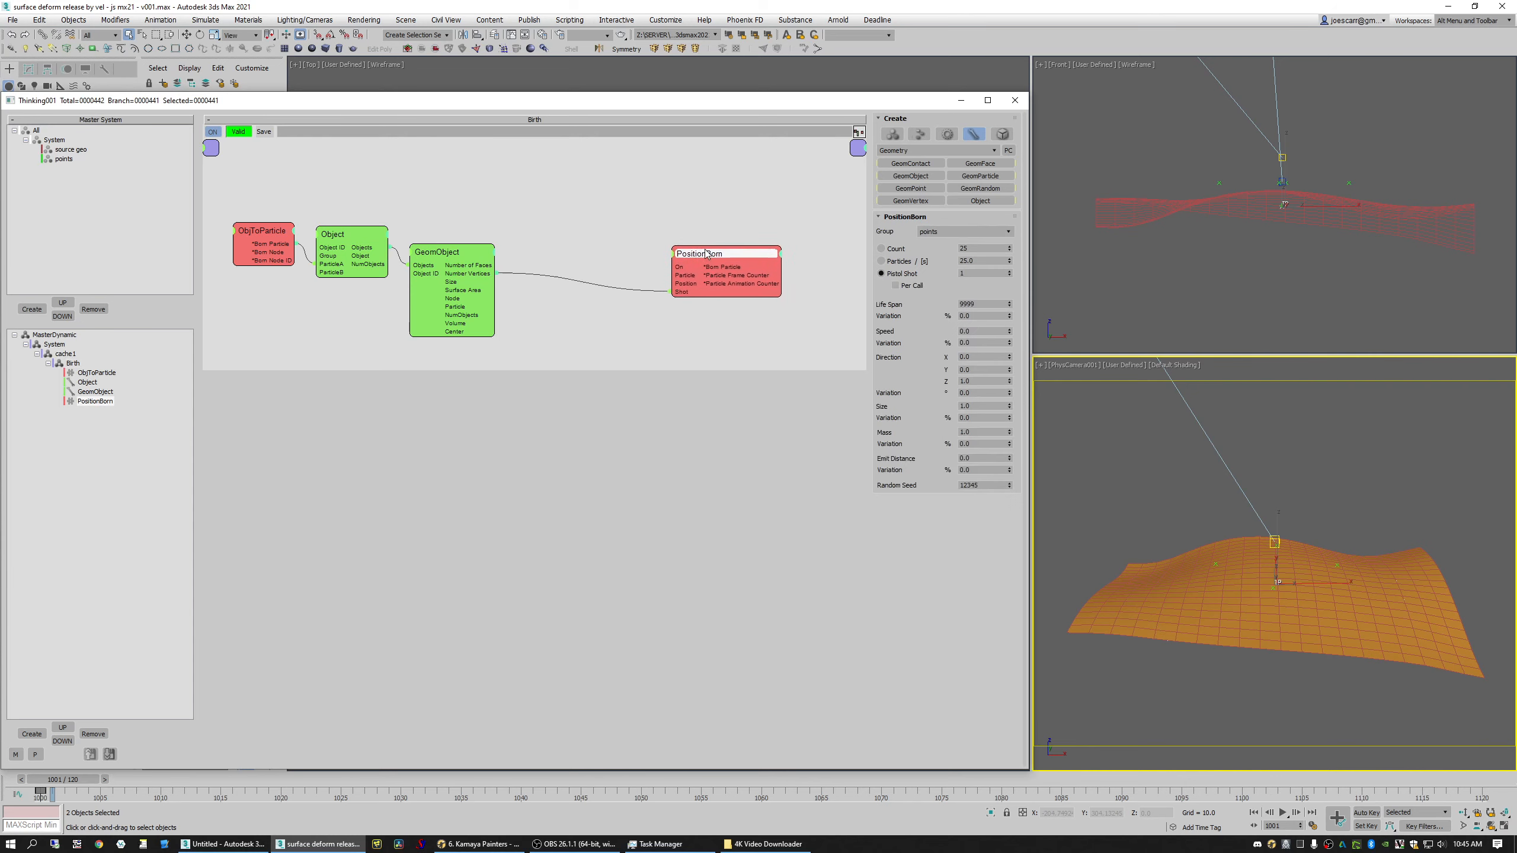
# Step: Add an Iterator operator and drive its Count from GeomObject's Number Vertices output instead of feeding PositionBorn
pyautogui.rightClick(590, 293)
pyautogui.moveTo(586, 324)
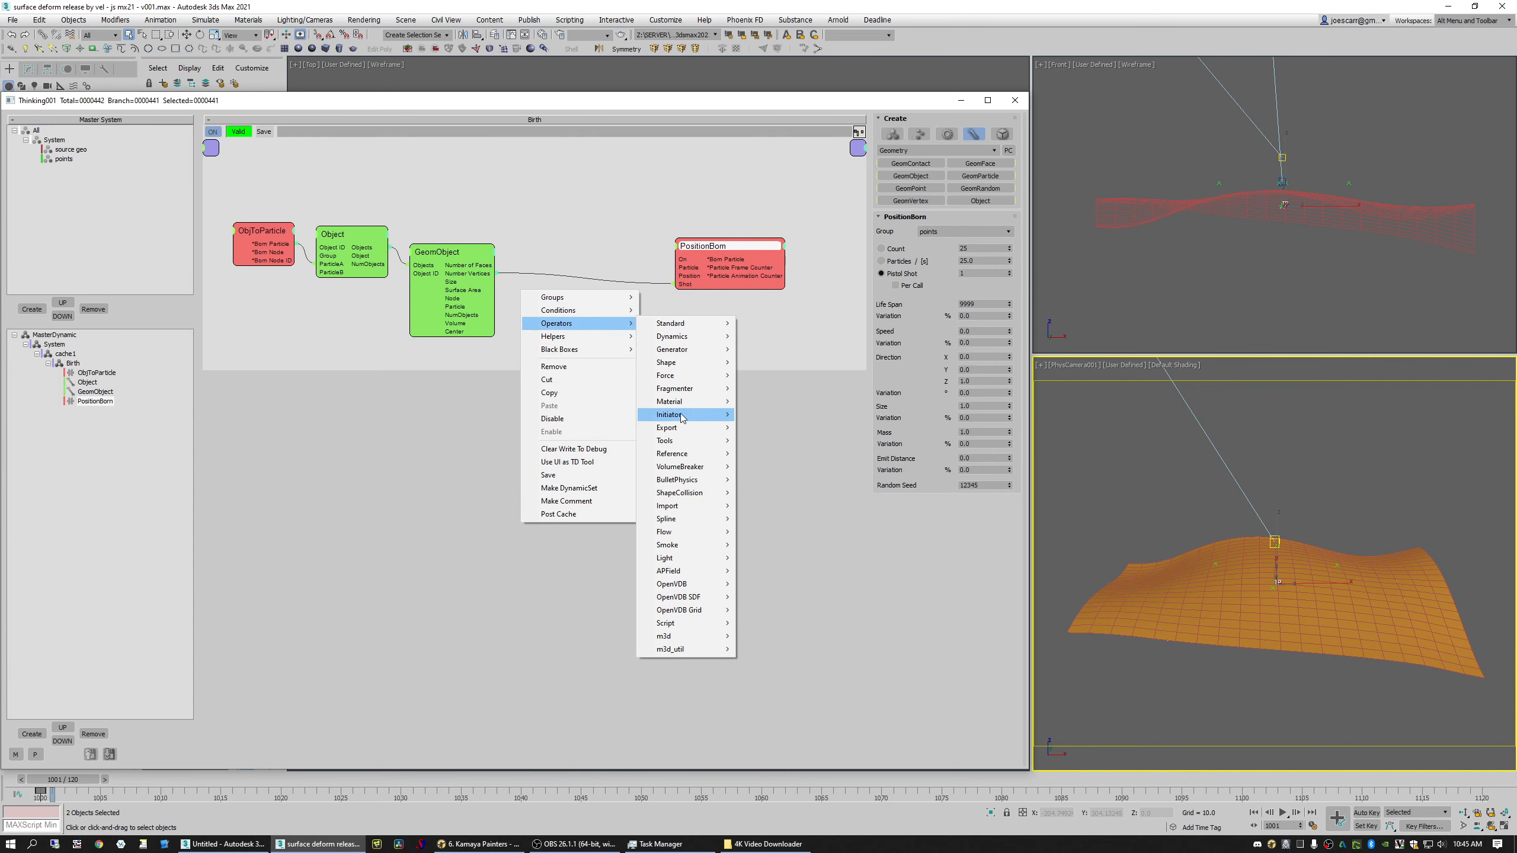
pyautogui.moveTo(687, 414)
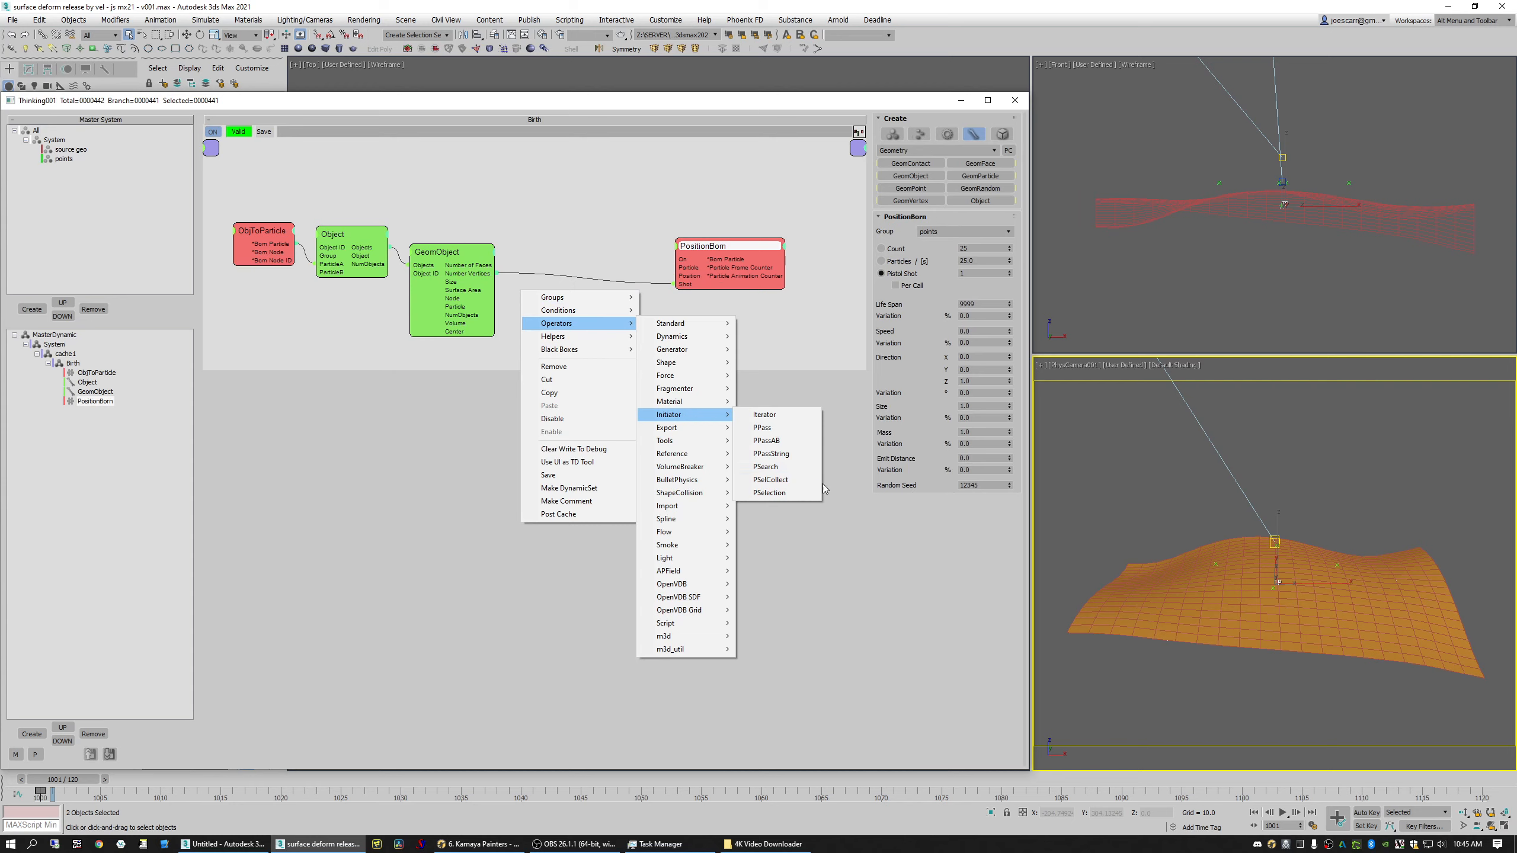
pyautogui.click(764, 414)
pyautogui.click(579, 305)
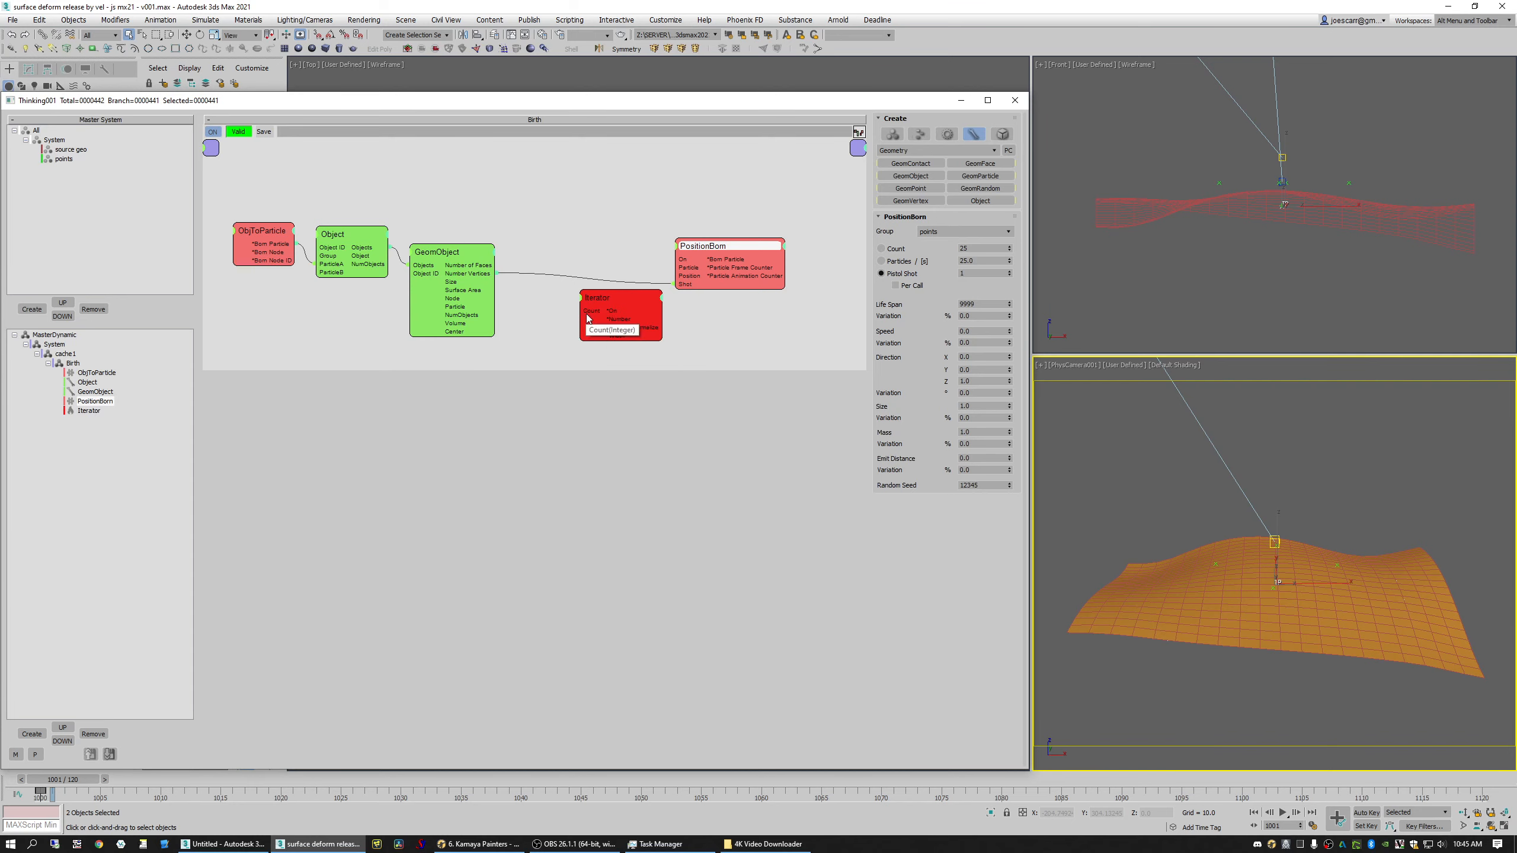
pyautogui.moveTo(582, 315); pyautogui.dragTo(554, 300)
# Step: Enable Per Call for PositionBorn's Pistol Shot and space the PositionBorn node apart from the Iterator
pyautogui.moveTo(675, 288); pyautogui.dragTo(724, 268)
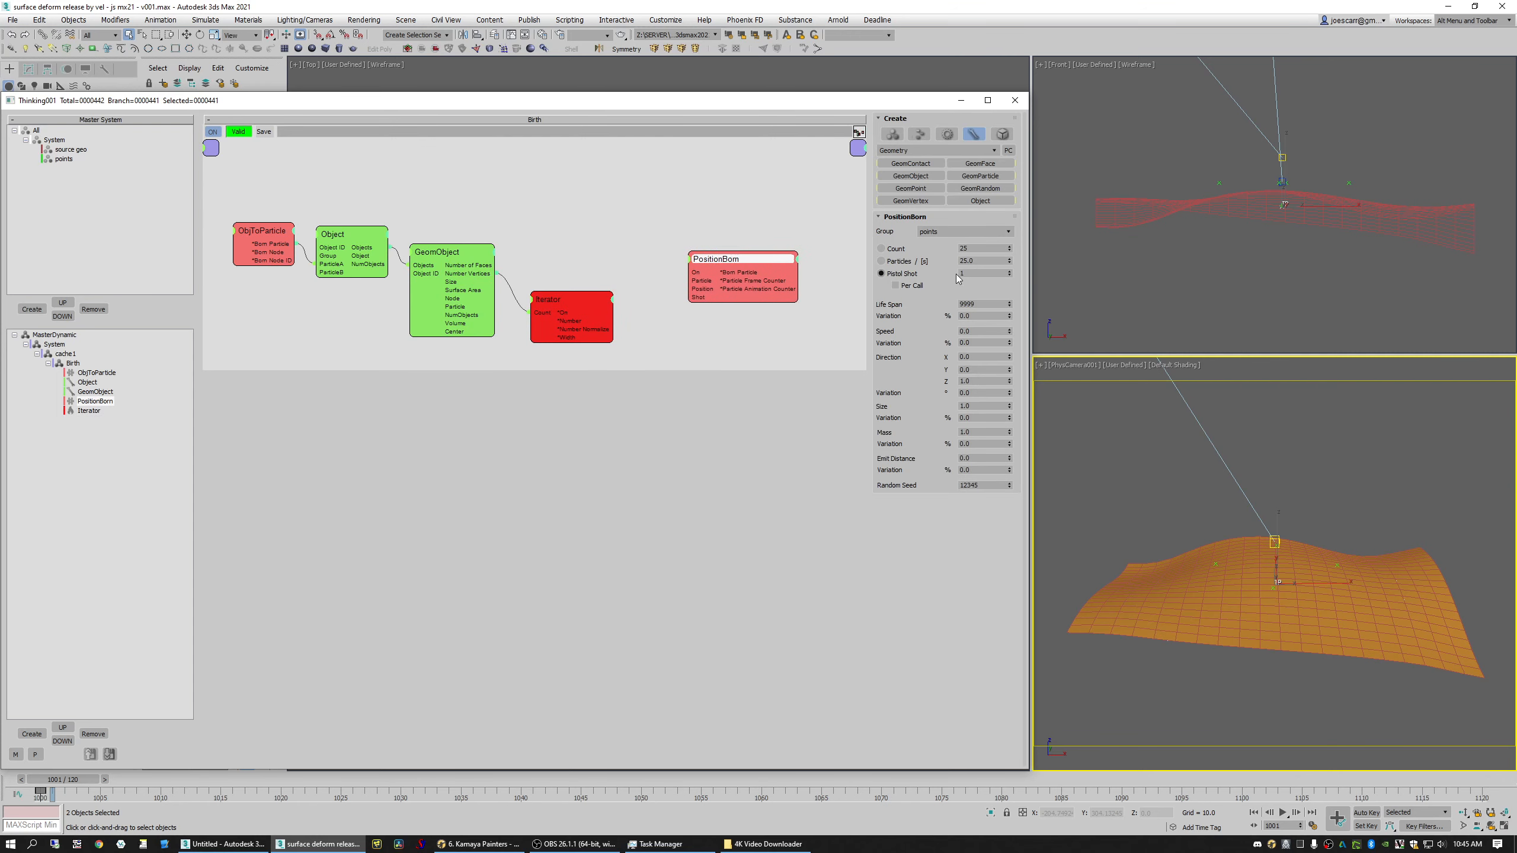
pyautogui.moveTo(752, 266); pyautogui.dragTo(783, 256)
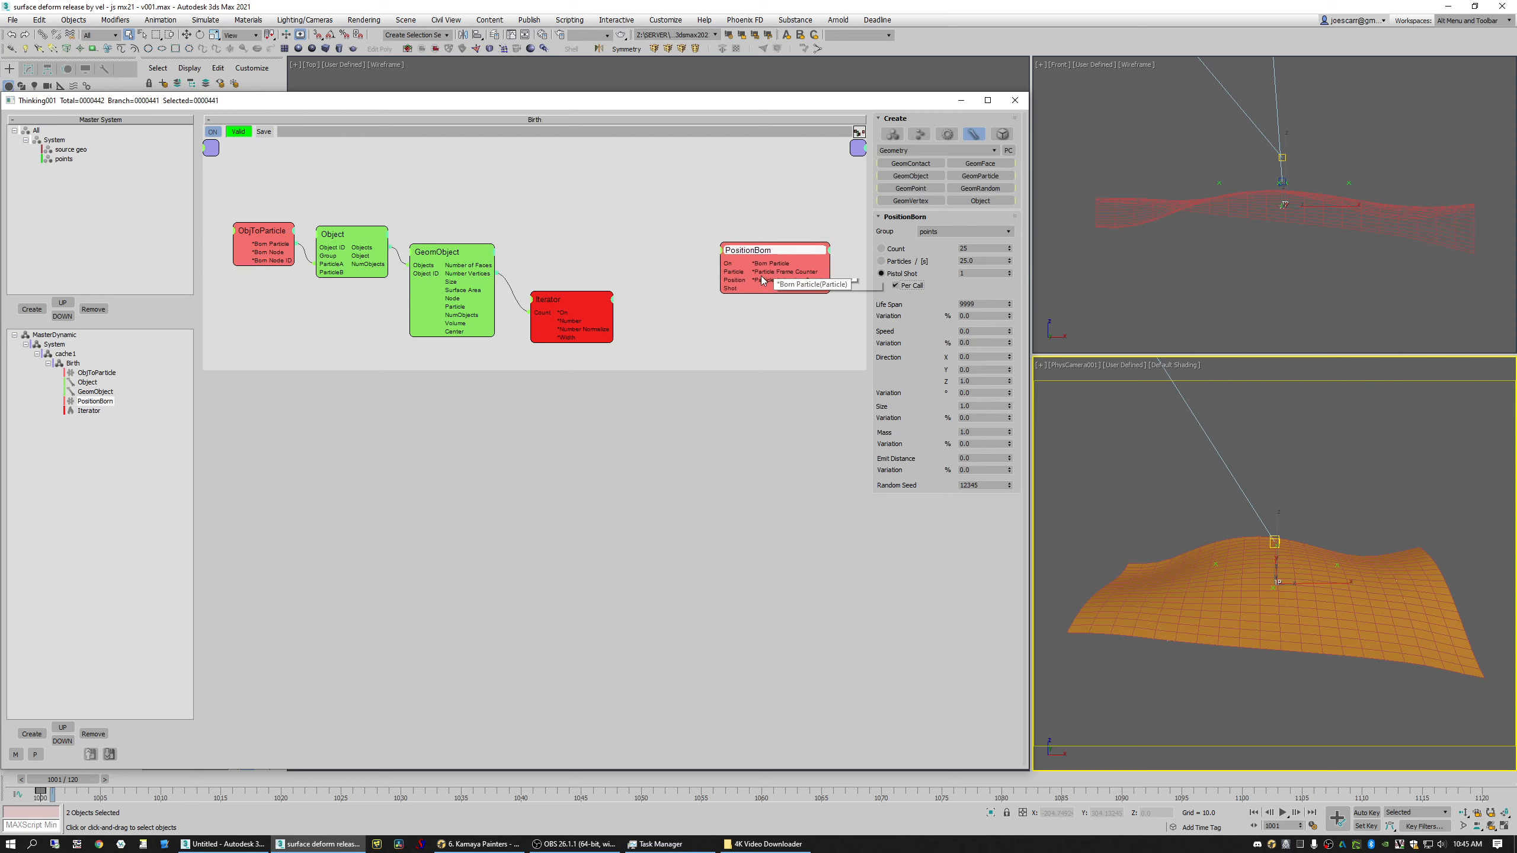
pyautogui.moveTo(555, 308); pyautogui.dragTo(547, 296)
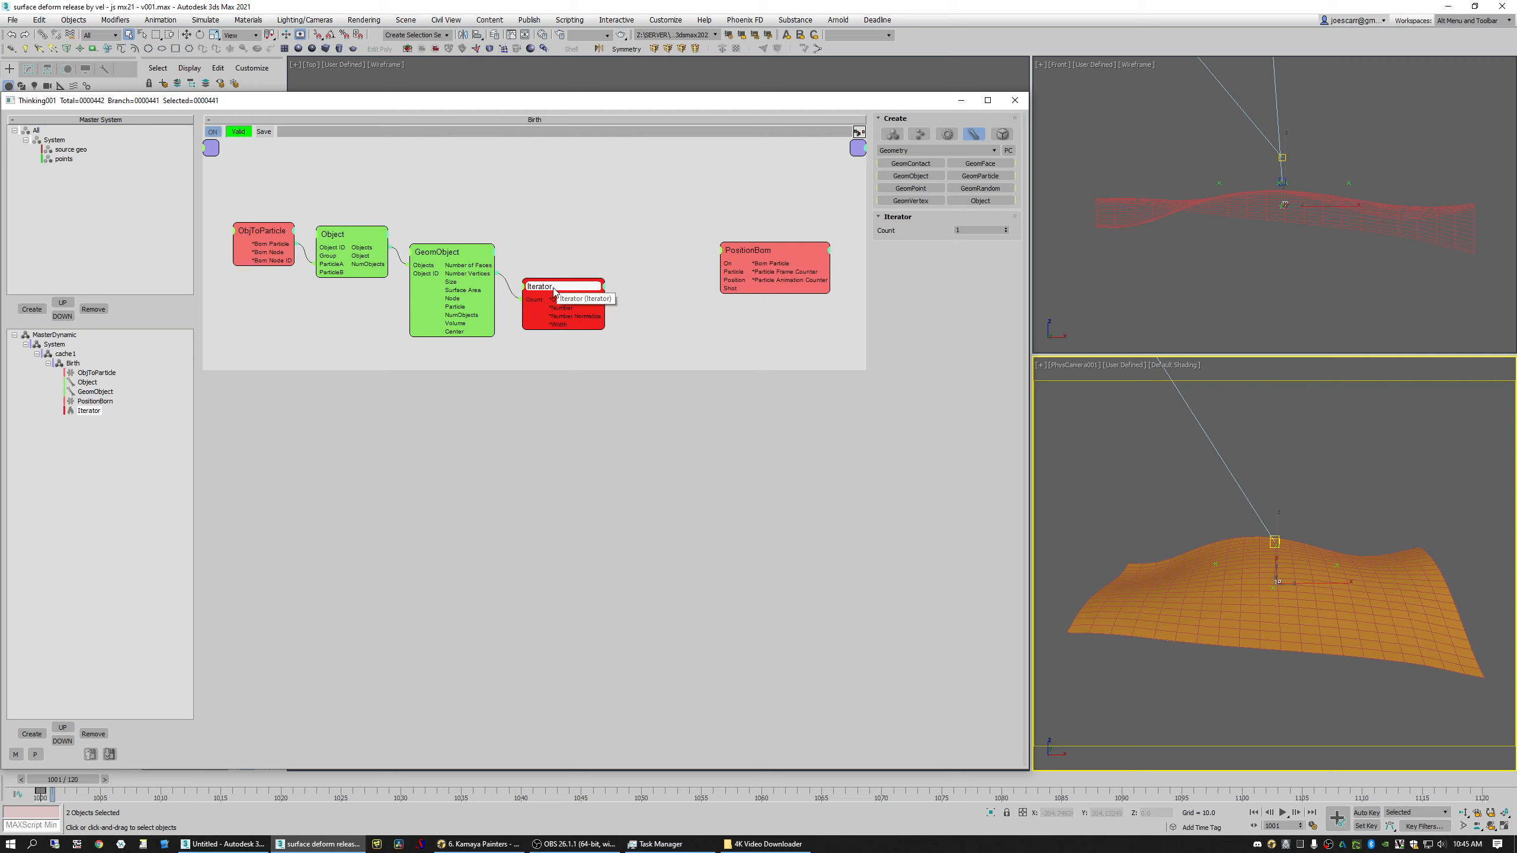
pyautogui.moveTo(582, 323); pyautogui.dragTo(579, 317)
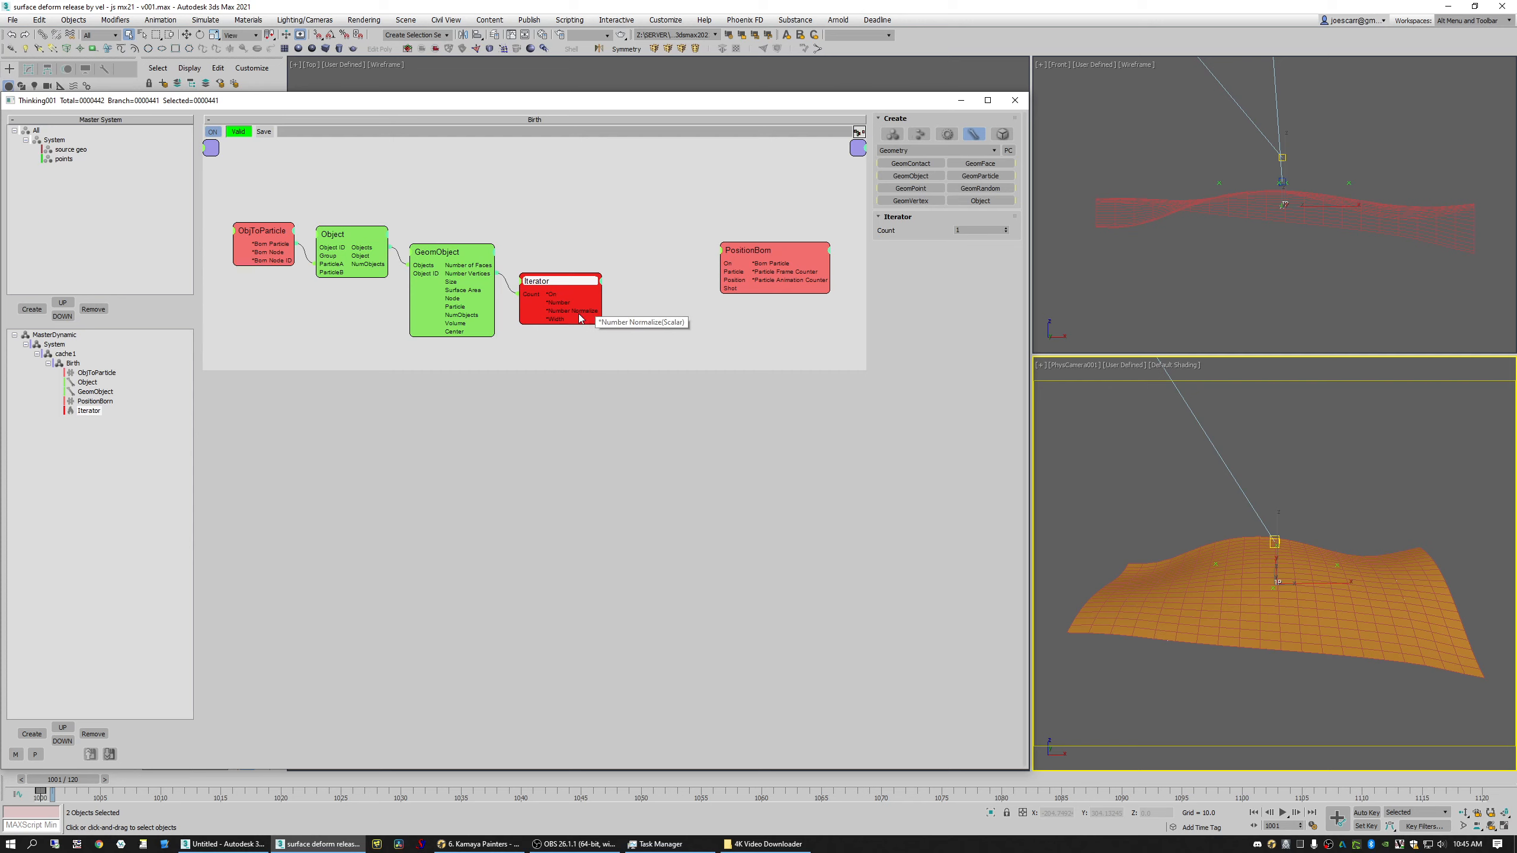
pyautogui.click(731, 276)
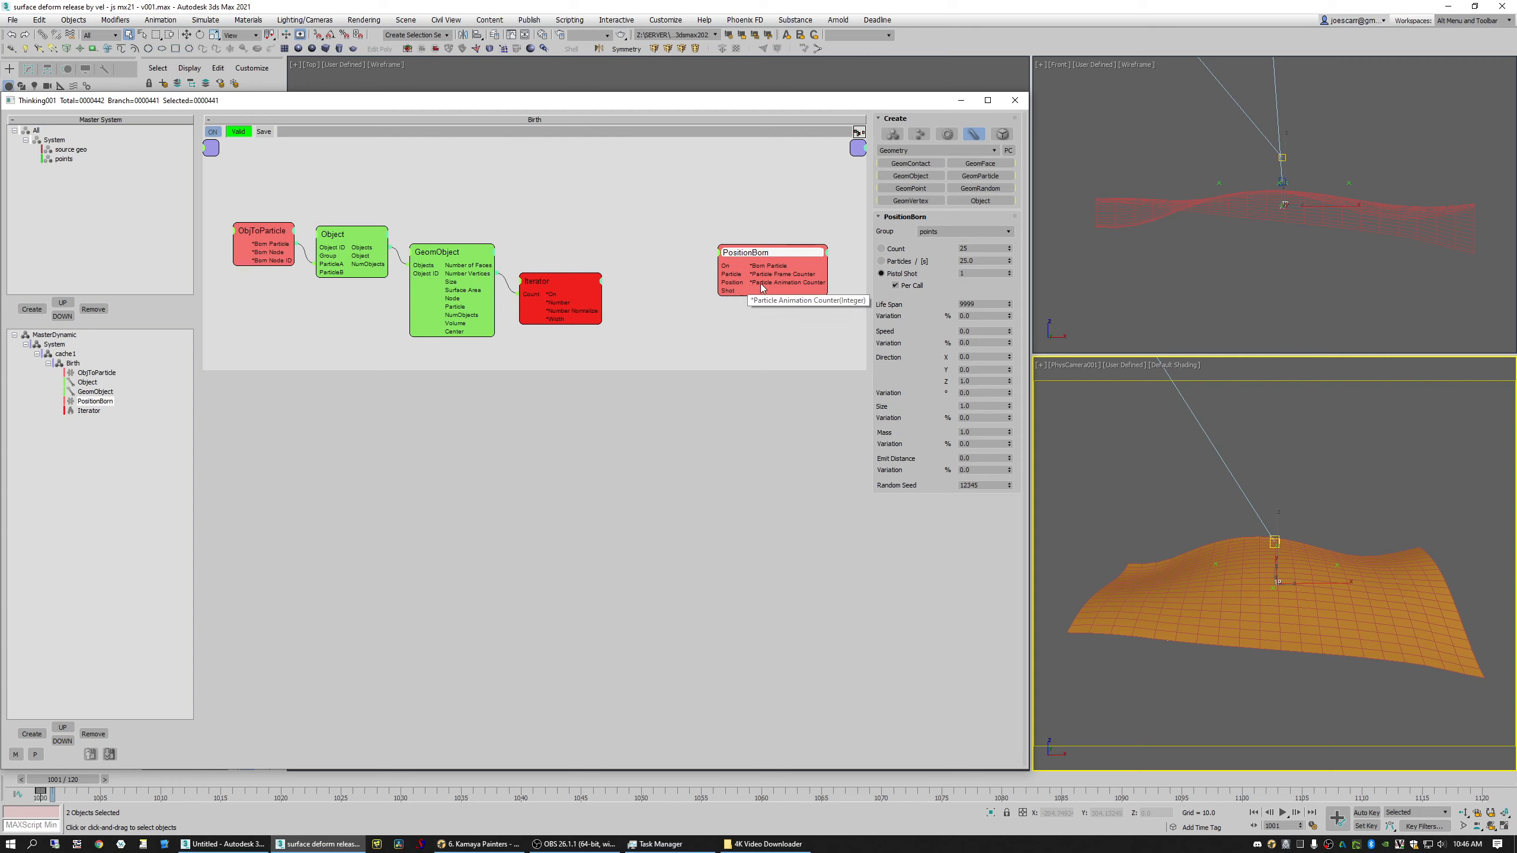
pyautogui.moveTo(717, 283); pyautogui.dragTo(645, 313)
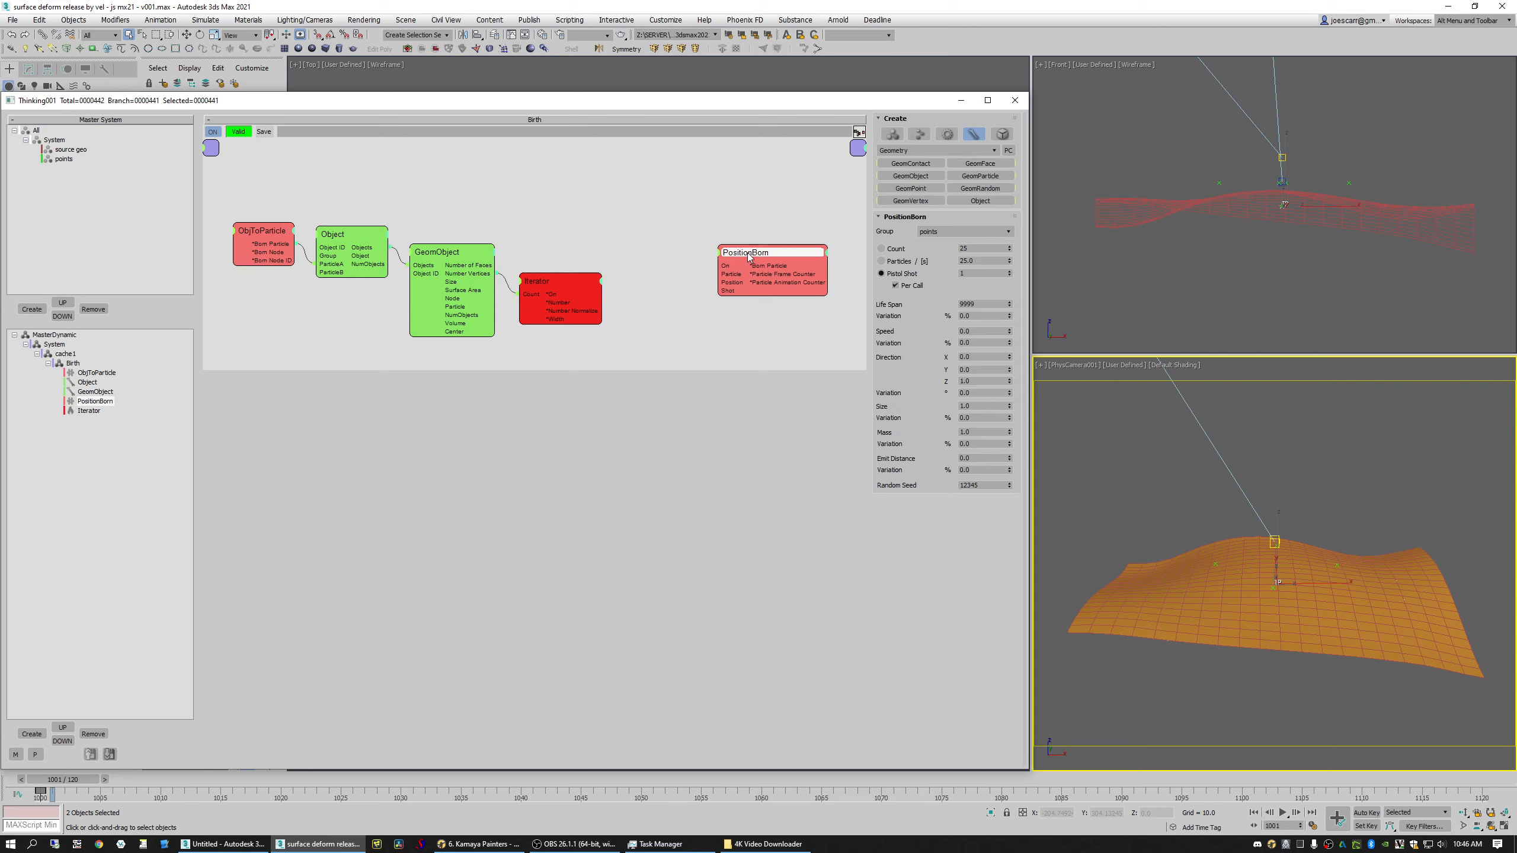
pyautogui.moveTo(749, 256); pyautogui.dragTo(758, 253)
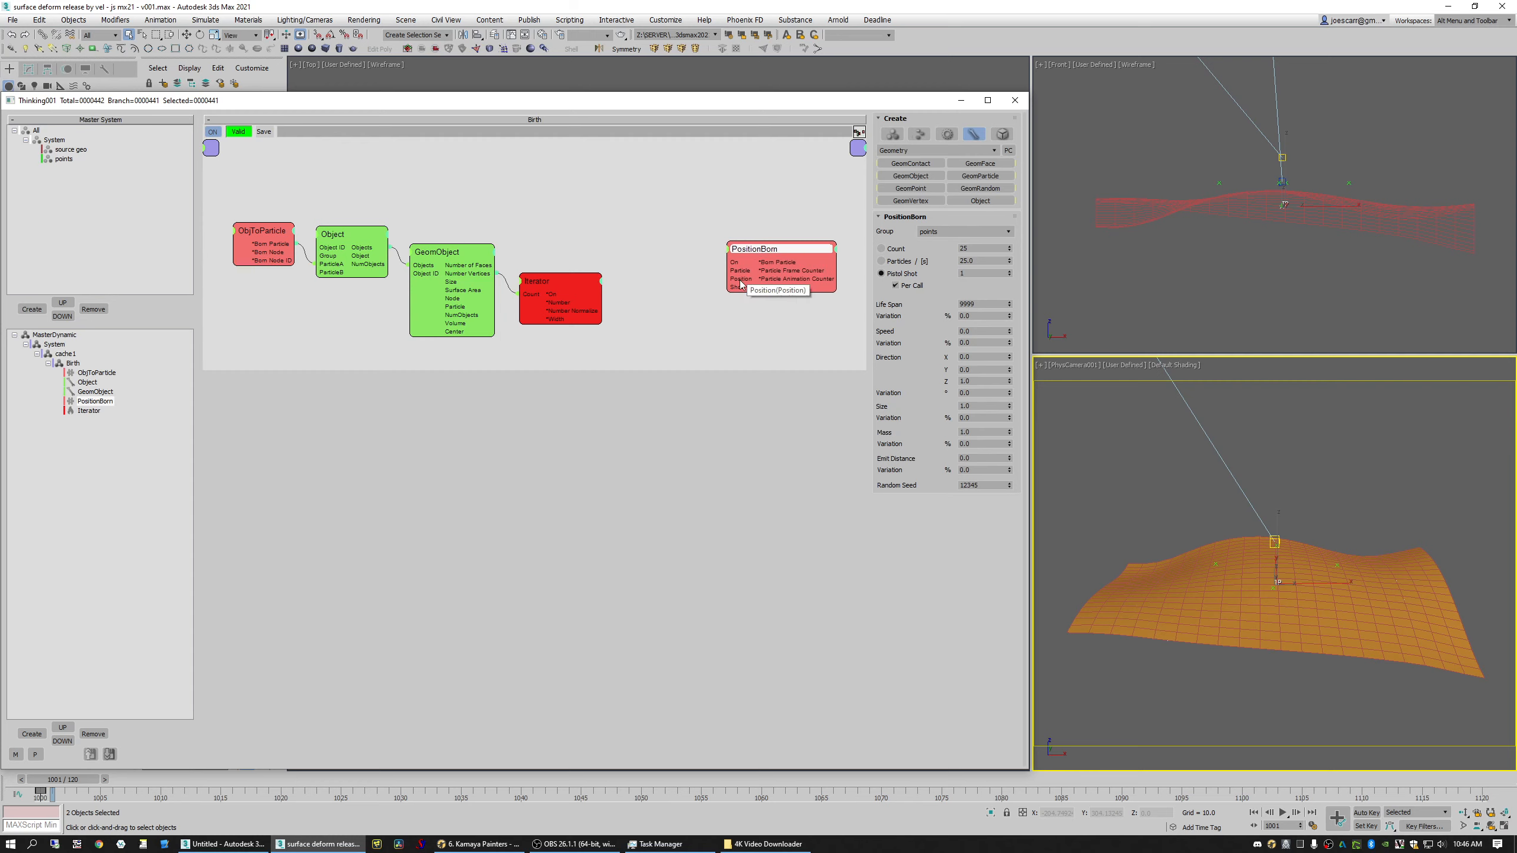
pyautogui.moveTo(760, 253); pyautogui.dragTo(760, 253)
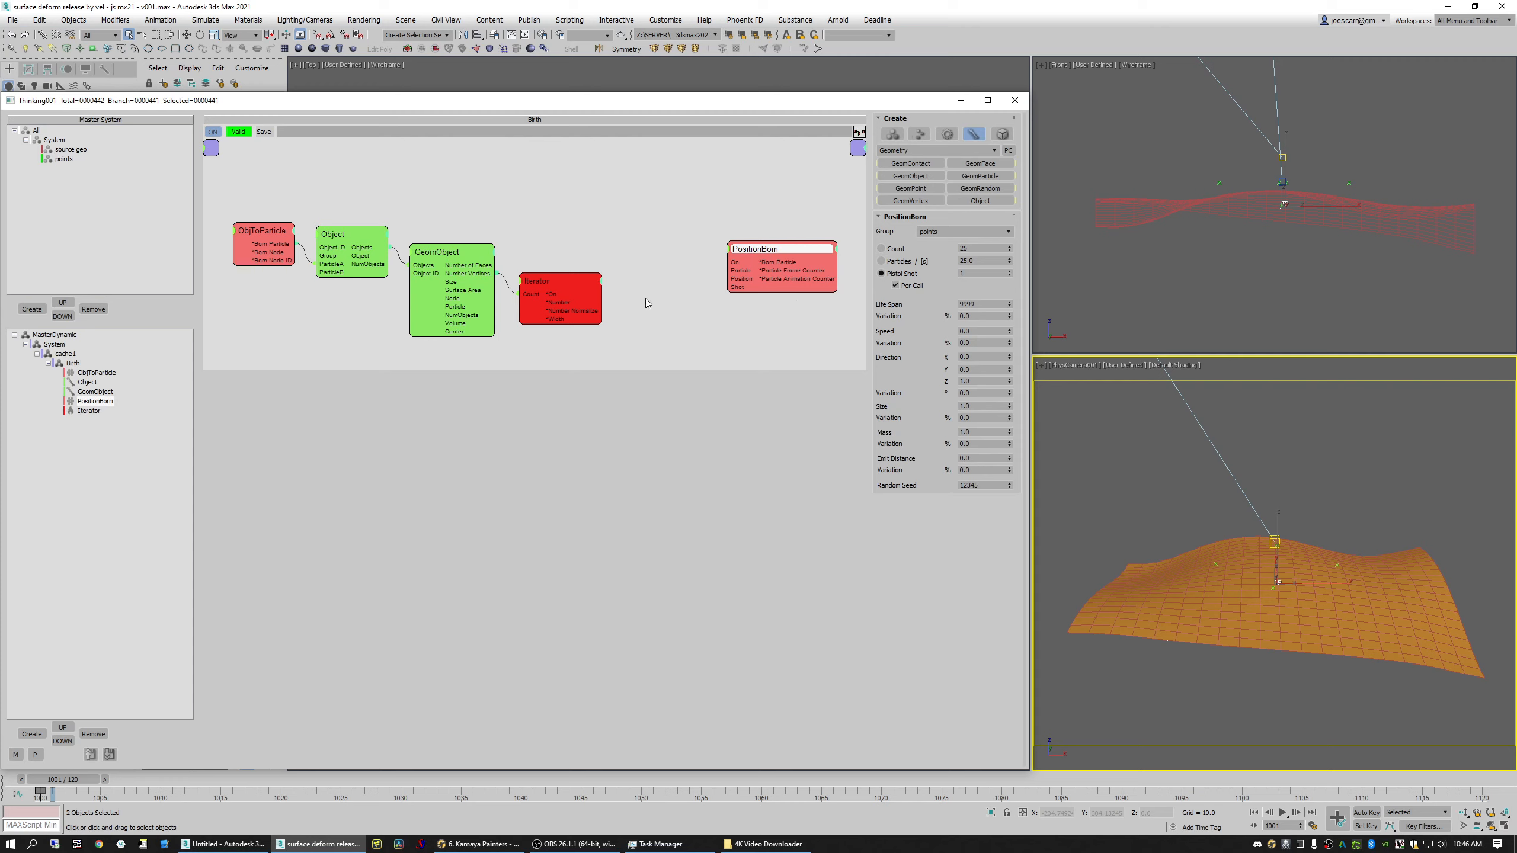
# Step: Add a GeomVertex node between Iterator and PositionBorn, feeding it Object's Objects and the Iterator's Number as Vertex ID
pyautogui.moveTo(537, 281); pyautogui.dragTo(527, 270)
pyautogui.keyDown('ctrl'); pyautogui.moveTo(428, 250); pyautogui.dragTo(342, 239); pyautogui.keyUp('ctrl')
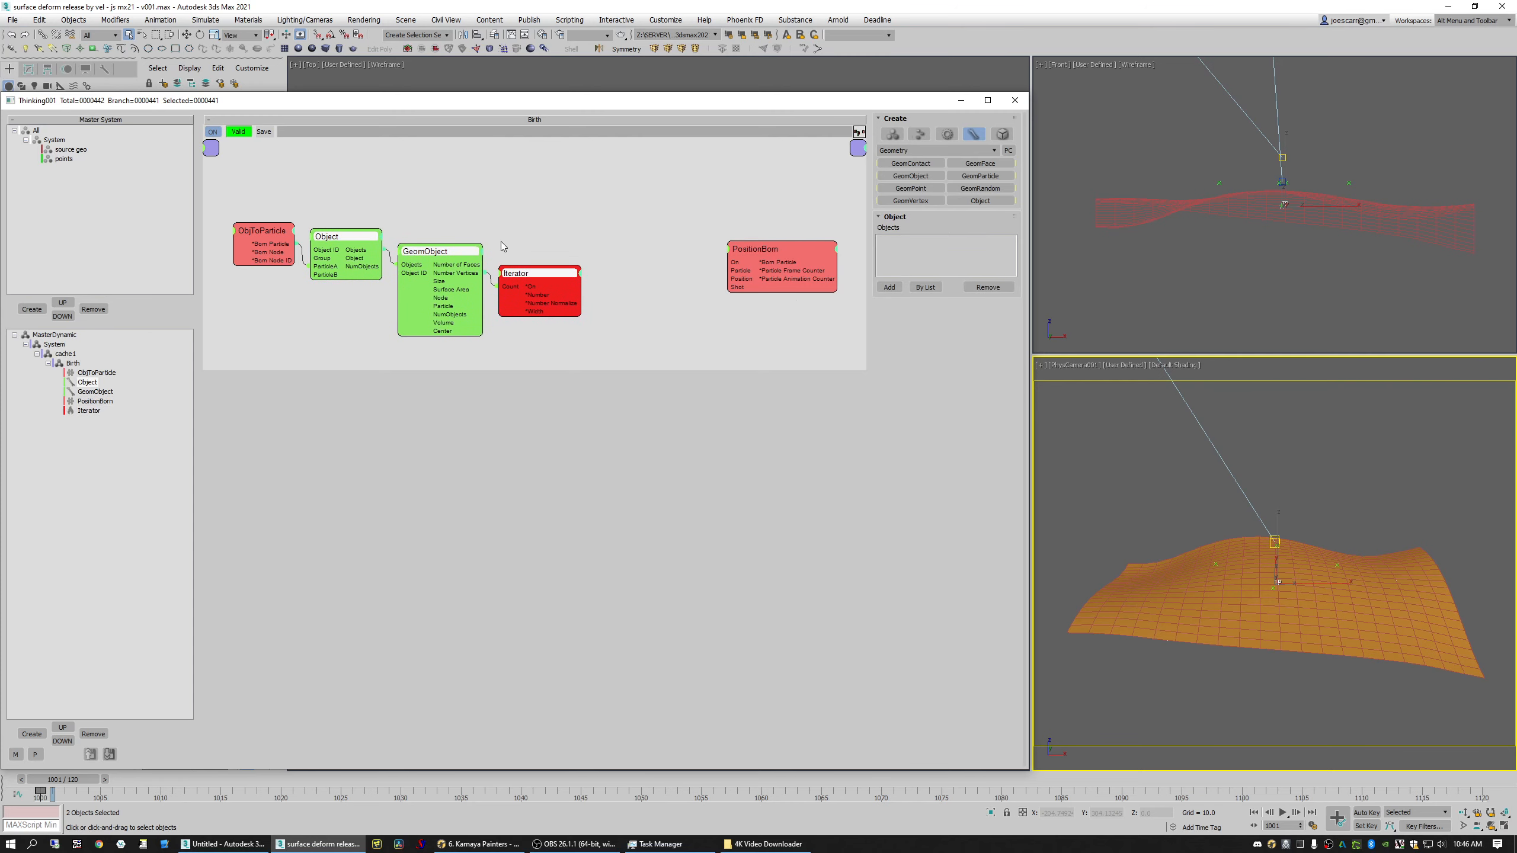
pyautogui.moveTo(535, 280); pyautogui.dragTo(534, 281)
pyautogui.click(911, 201)
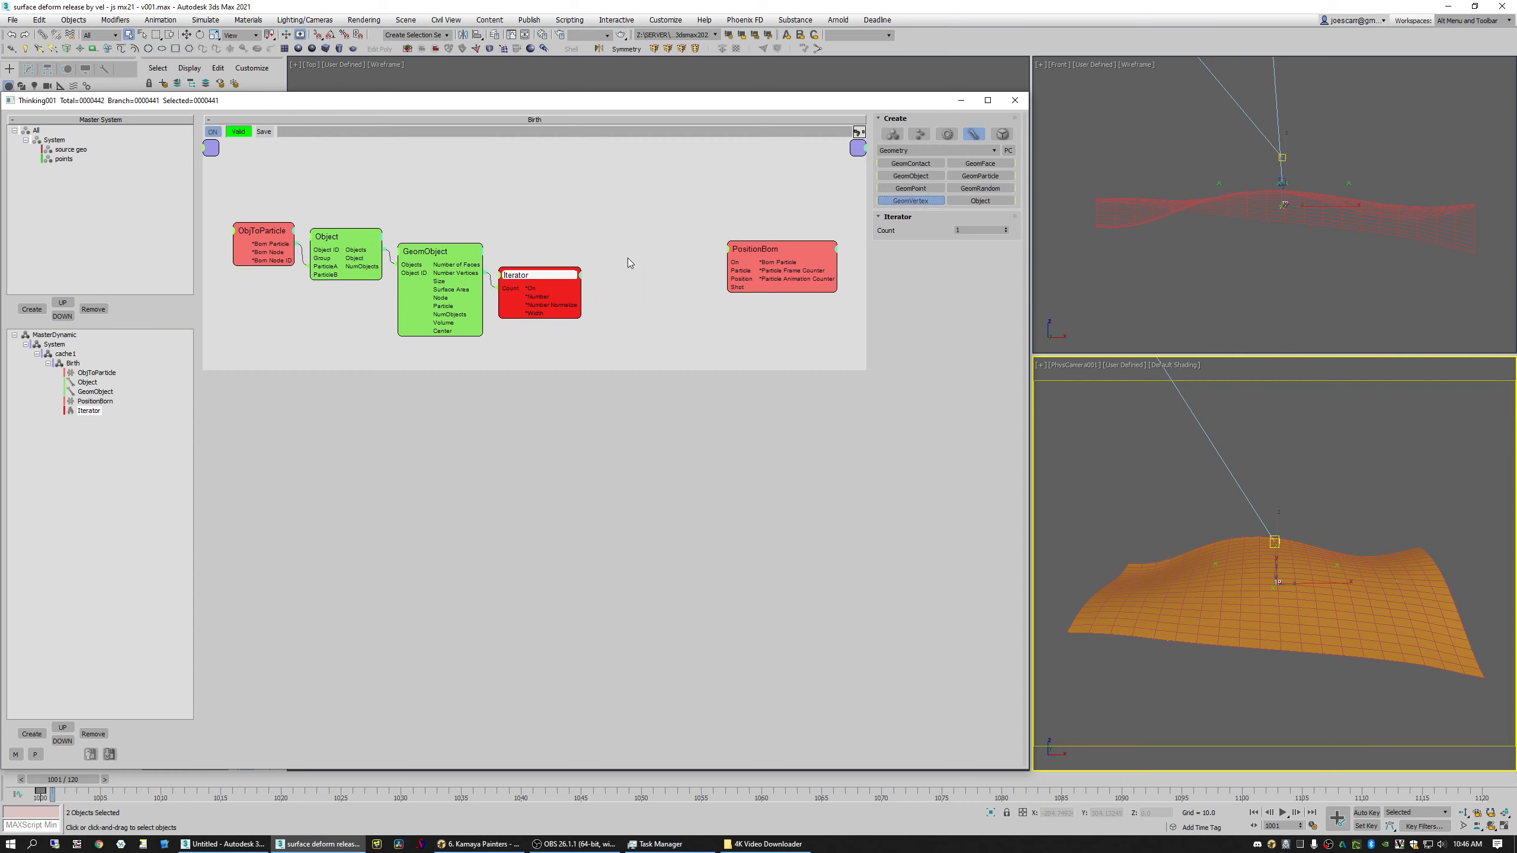
pyautogui.click(645, 252)
pyautogui.moveTo(657, 252); pyautogui.dragTo(538, 293)
pyautogui.moveTo(619, 264); pyautogui.dragTo(560, 312)
pyautogui.moveTo(533, 292); pyautogui.dragTo(525, 286)
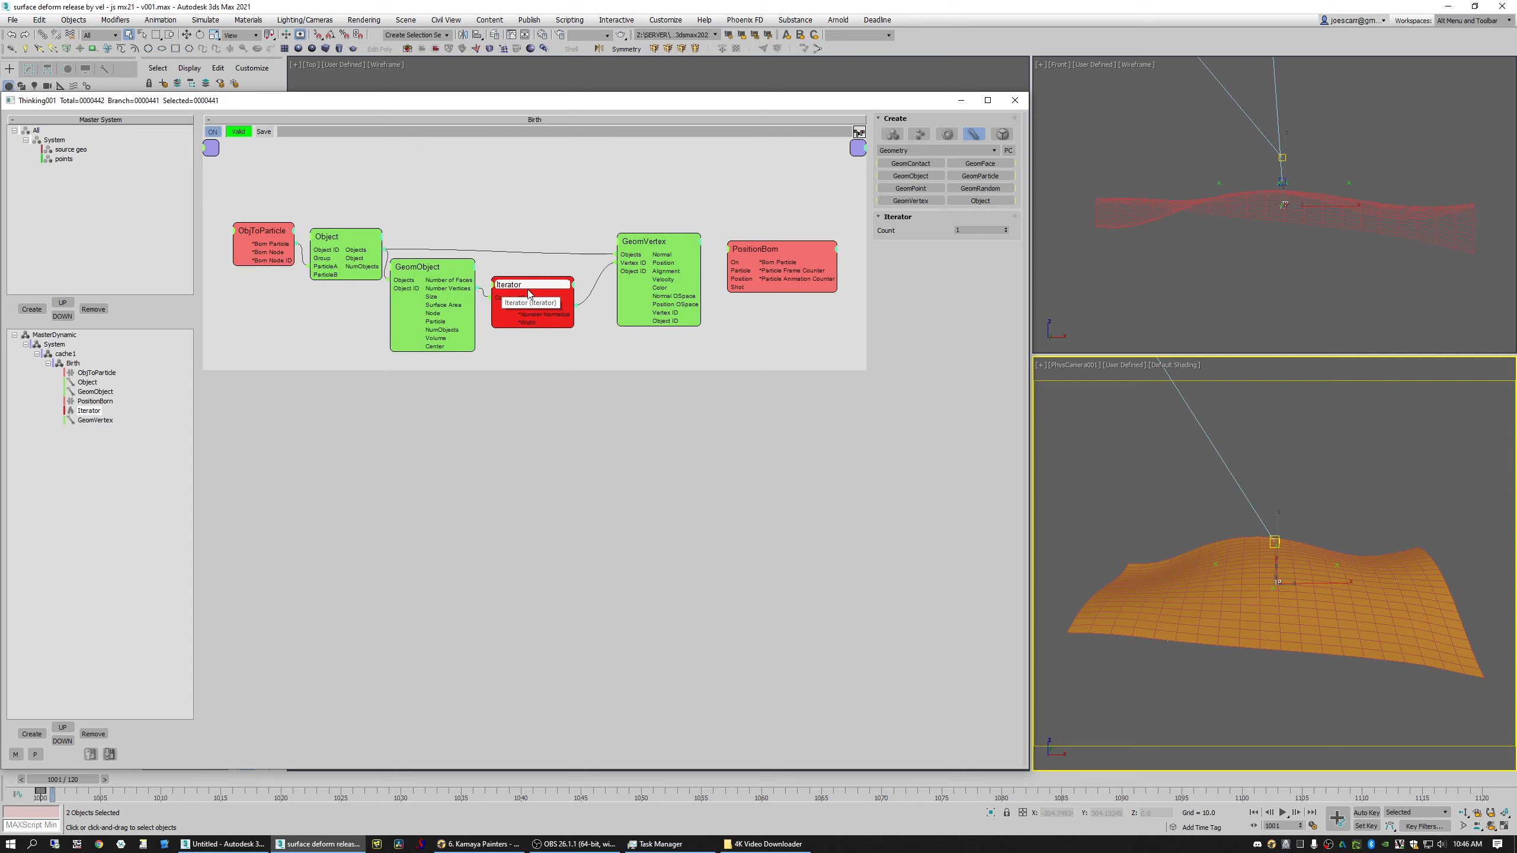
pyautogui.moveTo(531, 292); pyautogui.dragTo(528, 288)
# Step: Connect GeomVertex's Position output to PositionBorn's Position input and adjust the placement of the linked nodes
pyautogui.moveTo(673, 261); pyautogui.dragTo(657, 261)
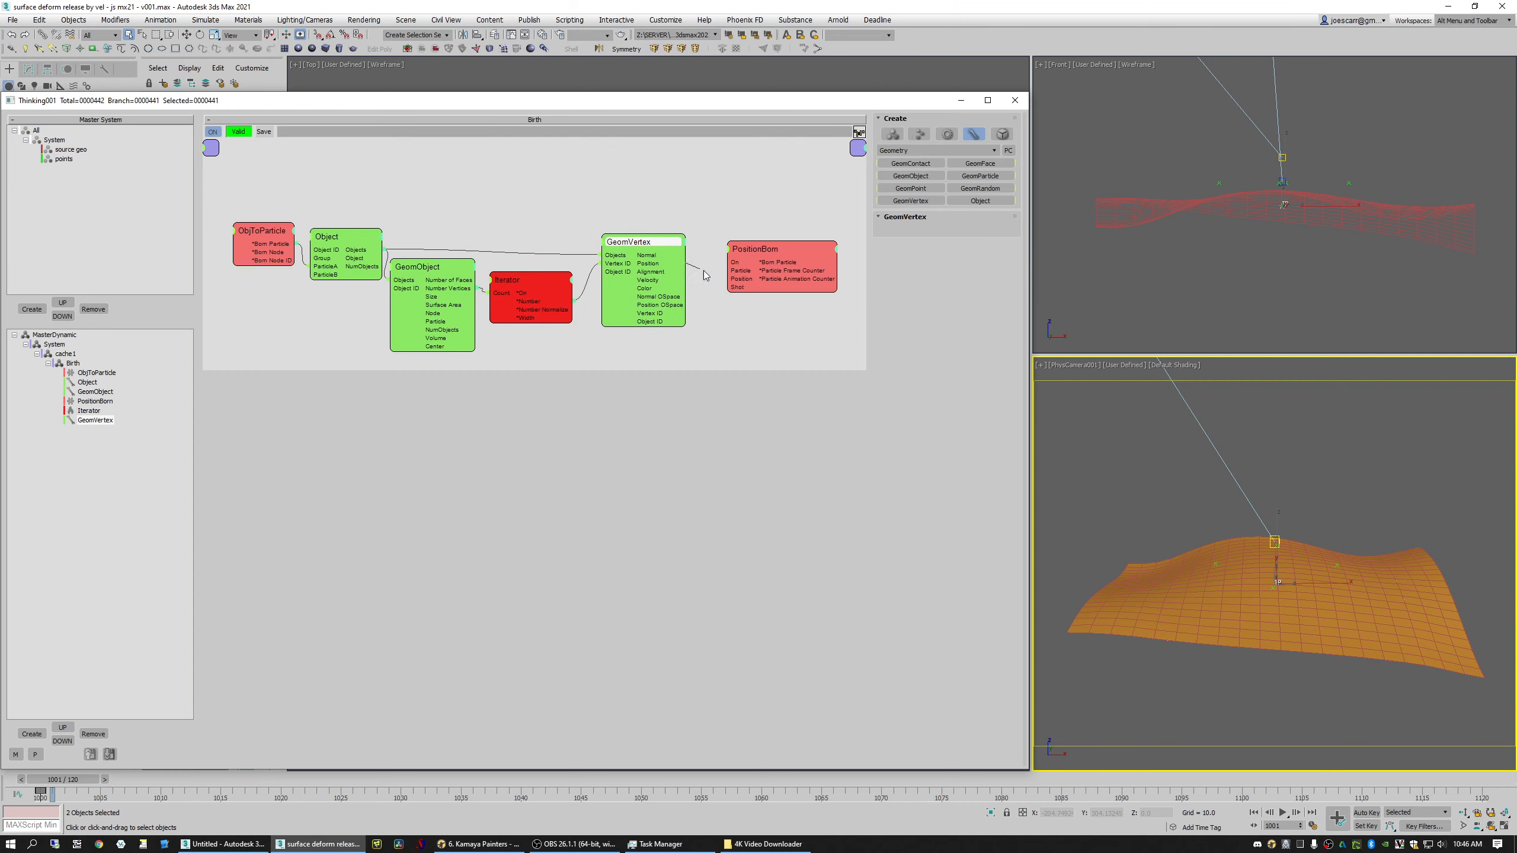
pyautogui.moveTo(687, 263); pyautogui.dragTo(760, 226)
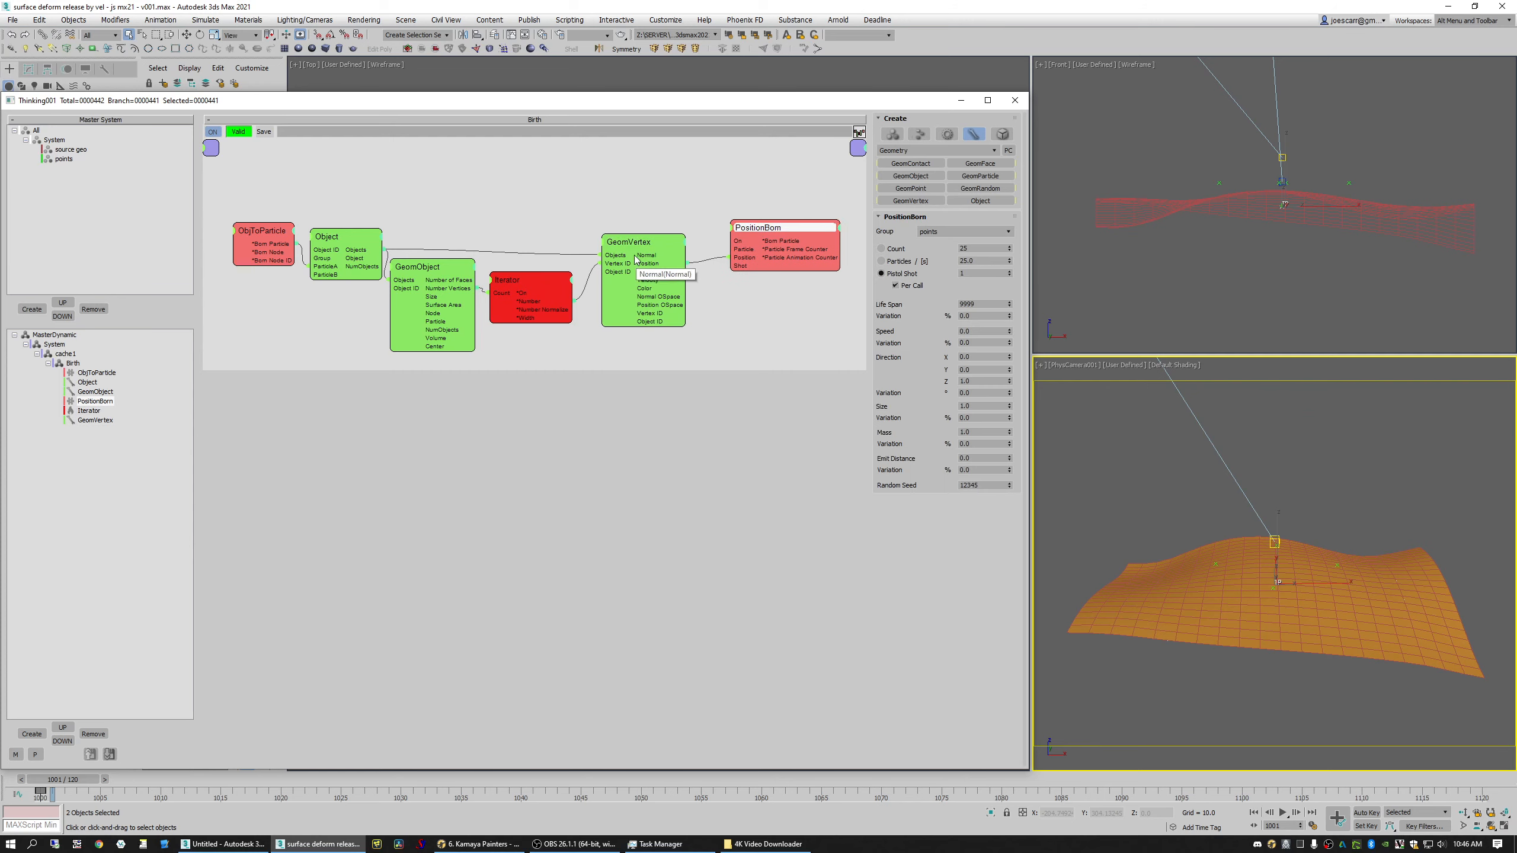
pyautogui.moveTo(645, 241); pyautogui.dragTo(650, 259)
pyautogui.click(541, 288)
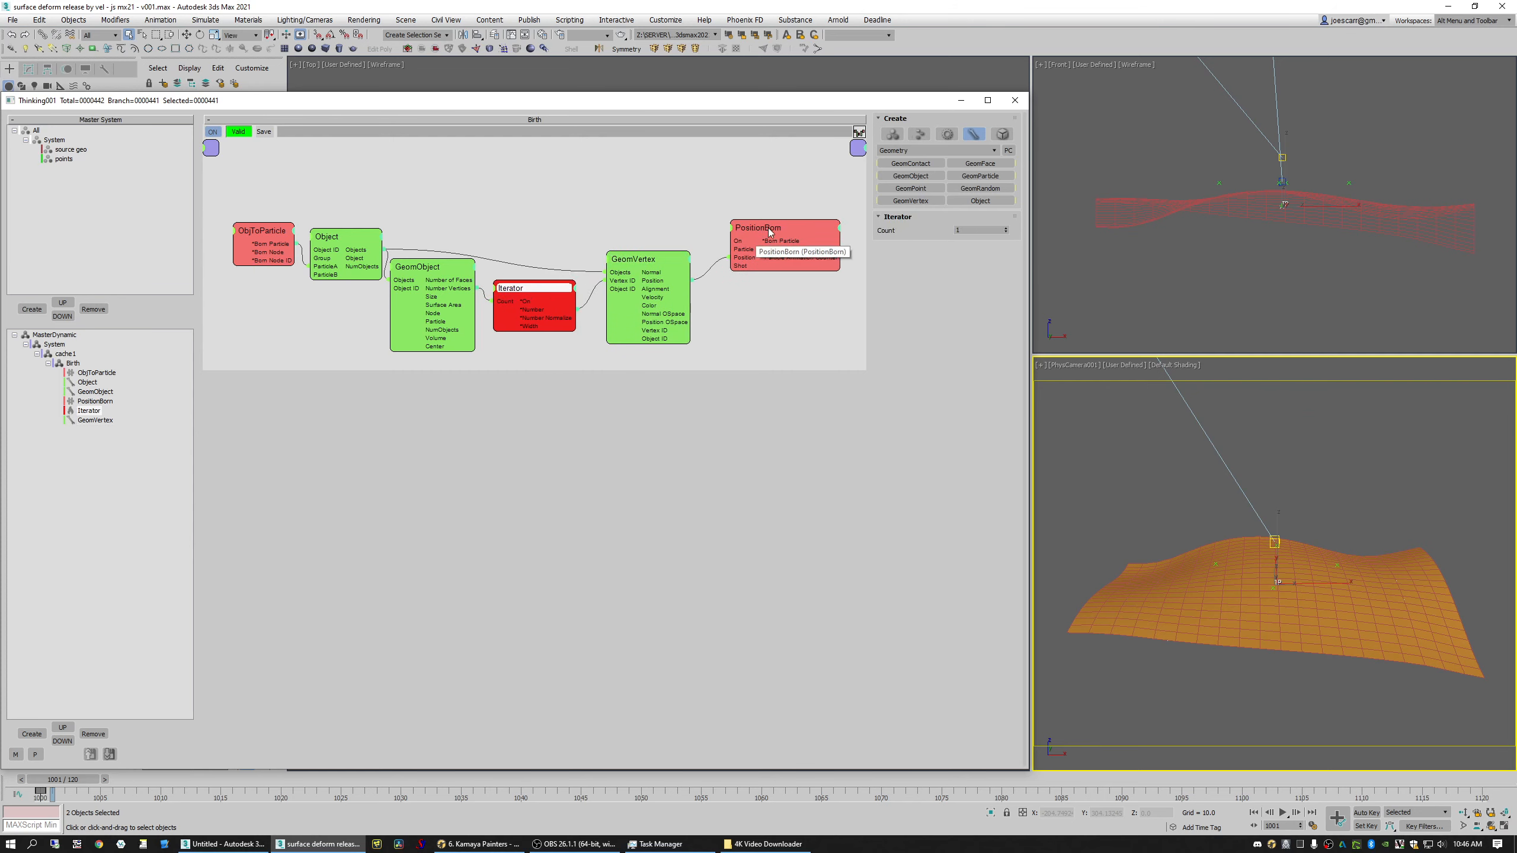
# Step: Move PositionBorn closer to GeomVertex and clear the object selection in the camera view
pyautogui.moveTo(745, 245); pyautogui.dragTo(733, 241)
pyautogui.moveTo(546, 304); pyautogui.dragTo(670, 217)
pyautogui.moveTo(762, 226); pyautogui.dragTo(759, 227)
pyautogui.click(1213, 289)
pyautogui.click(1305, 463)
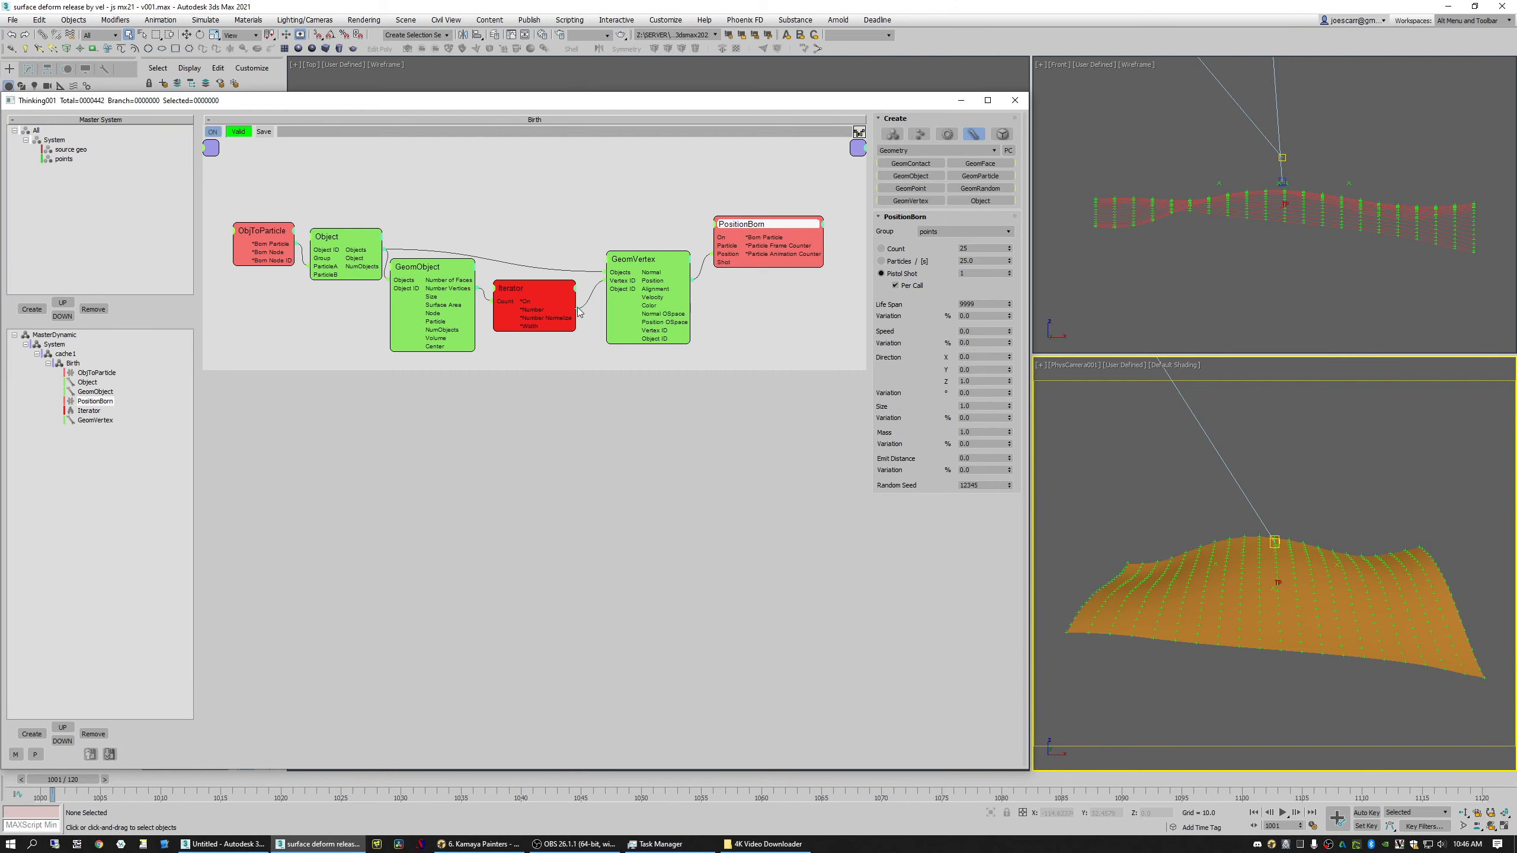
# Step: Reduce the ObjToParticle, Object, GeomObject and Iterator nodes to their connected ports and tidy their placement
pyautogui.moveTo(578, 311); pyautogui.dragTo(509, 291)
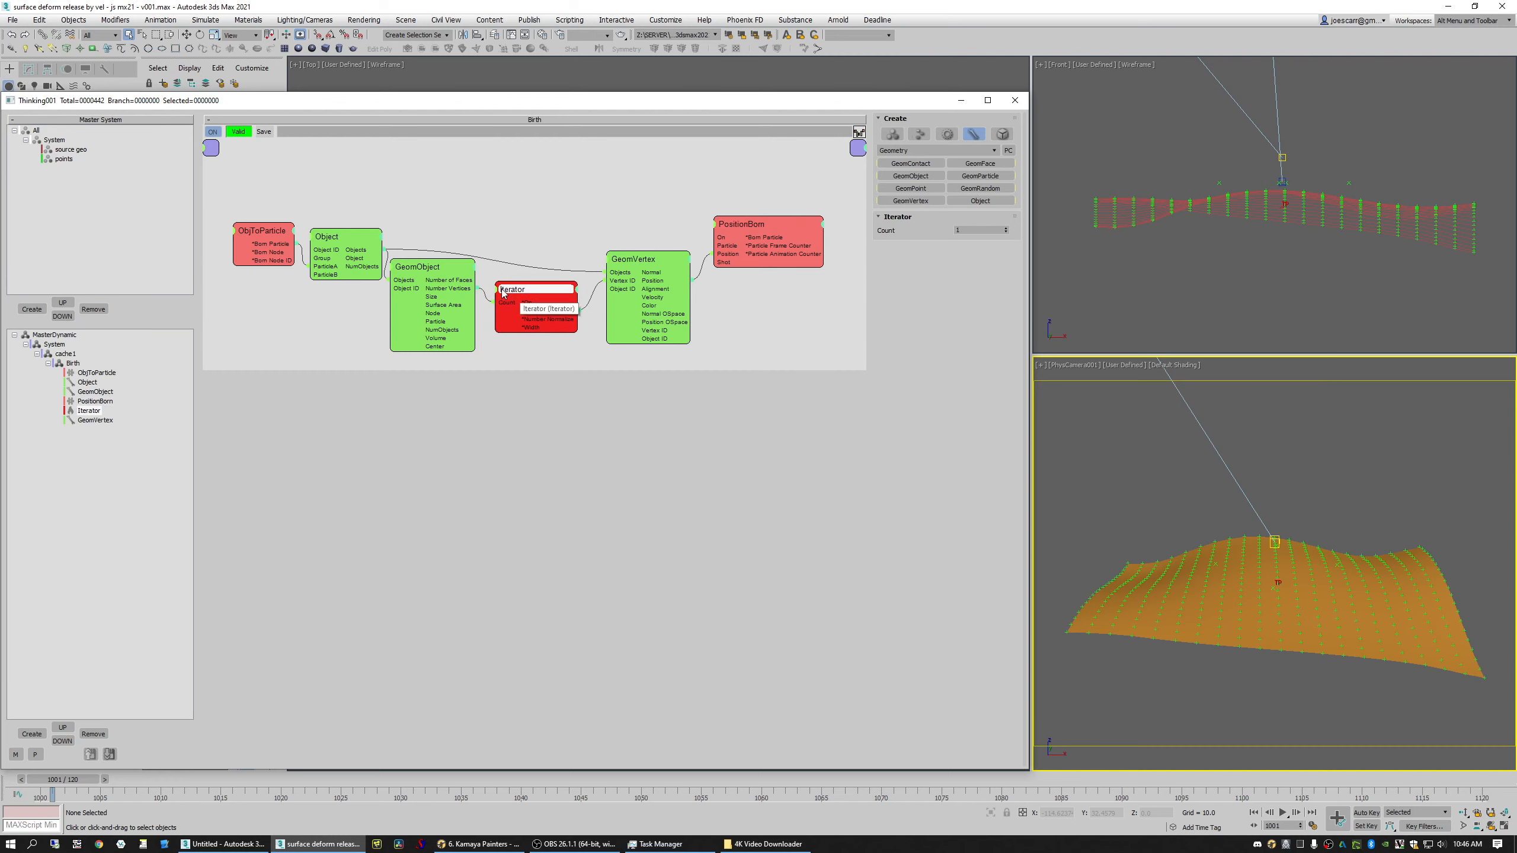
pyautogui.doubleClick(330, 236)
pyautogui.doubleClick(330, 237)
pyautogui.doubleClick(330, 237)
pyautogui.doubleClick(253, 231)
pyautogui.doubleClick(414, 267)
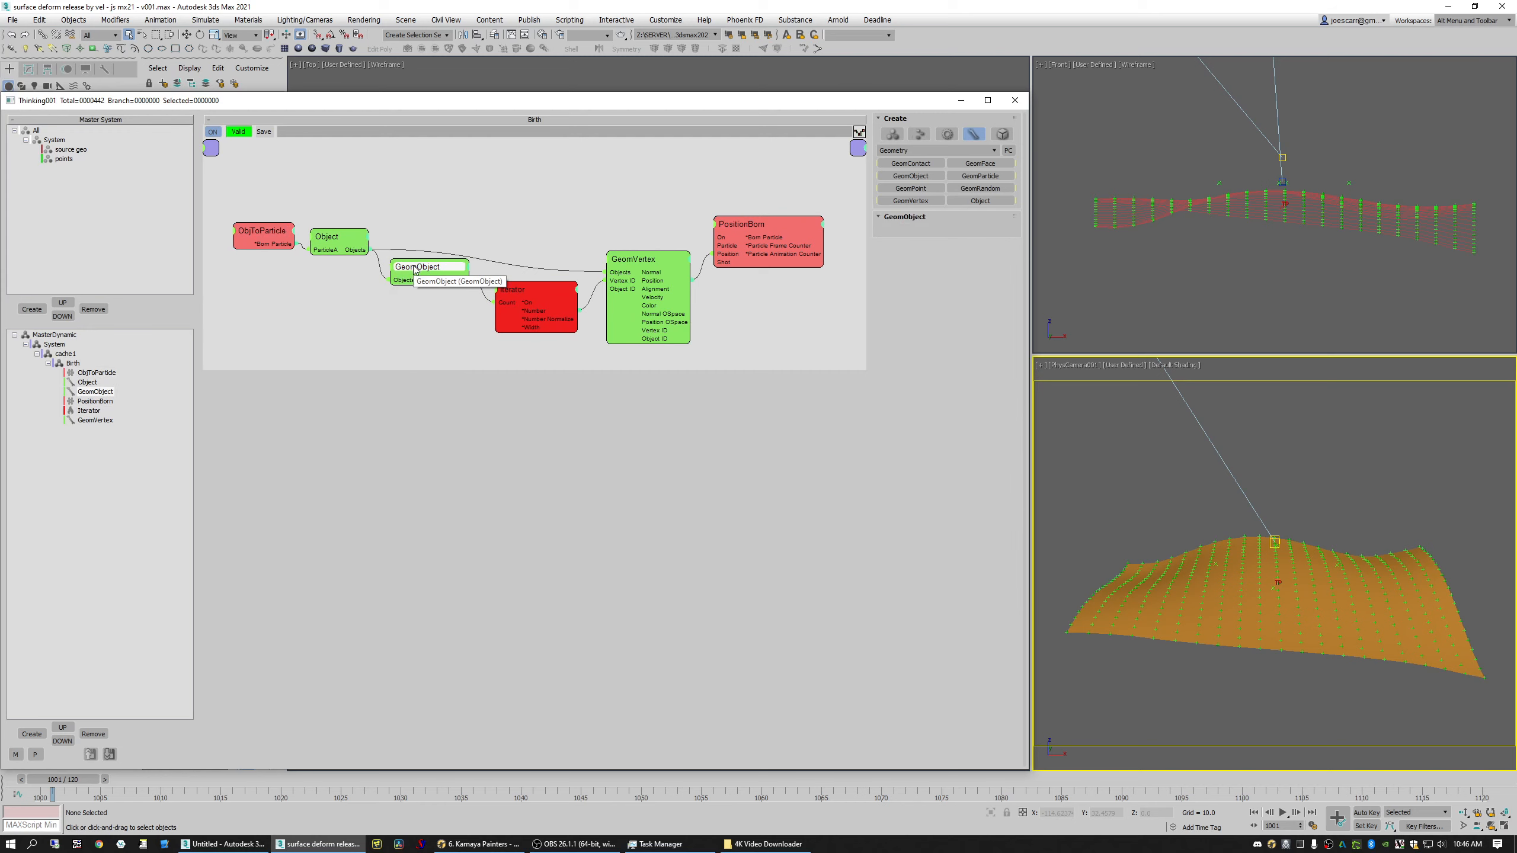
pyautogui.moveTo(414, 267); pyautogui.dragTo(400, 277)
pyautogui.click(513, 290)
pyautogui.rightClick(509, 295)
pyautogui.click(518, 304)
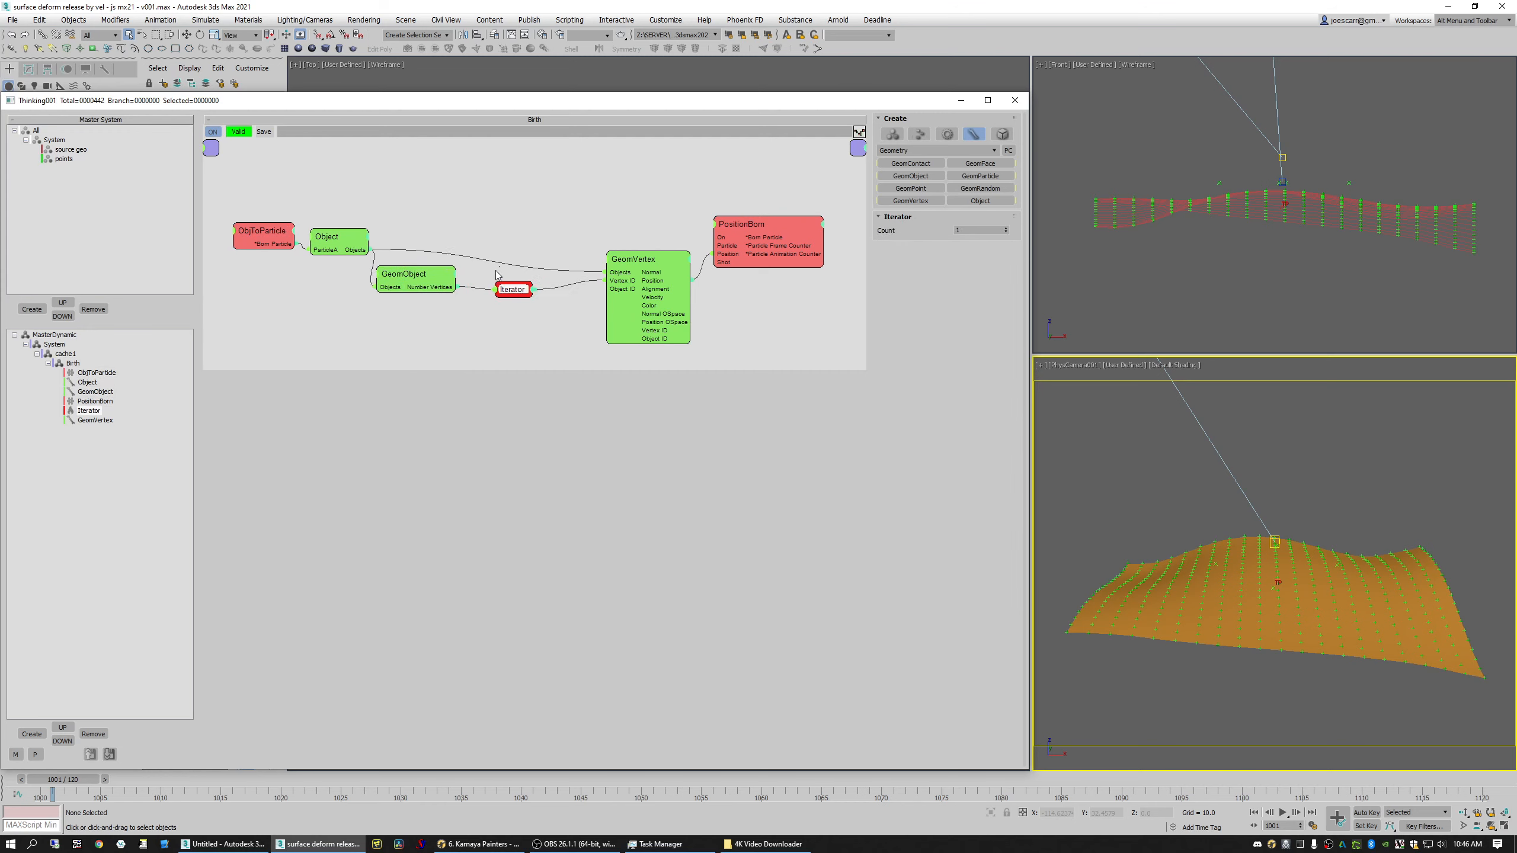
pyautogui.moveTo(509, 297); pyautogui.dragTo(495, 298)
# Step: Reduce GeomVertex and PositionBorn to their connected ports and move both closer to the Iterator
pyautogui.doubleClick(632, 259)
pyautogui.moveTo(633, 259); pyautogui.dragTo(603, 257)
pyautogui.doubleClick(741, 226)
pyautogui.moveTo(740, 226); pyautogui.dragTo(688, 238)
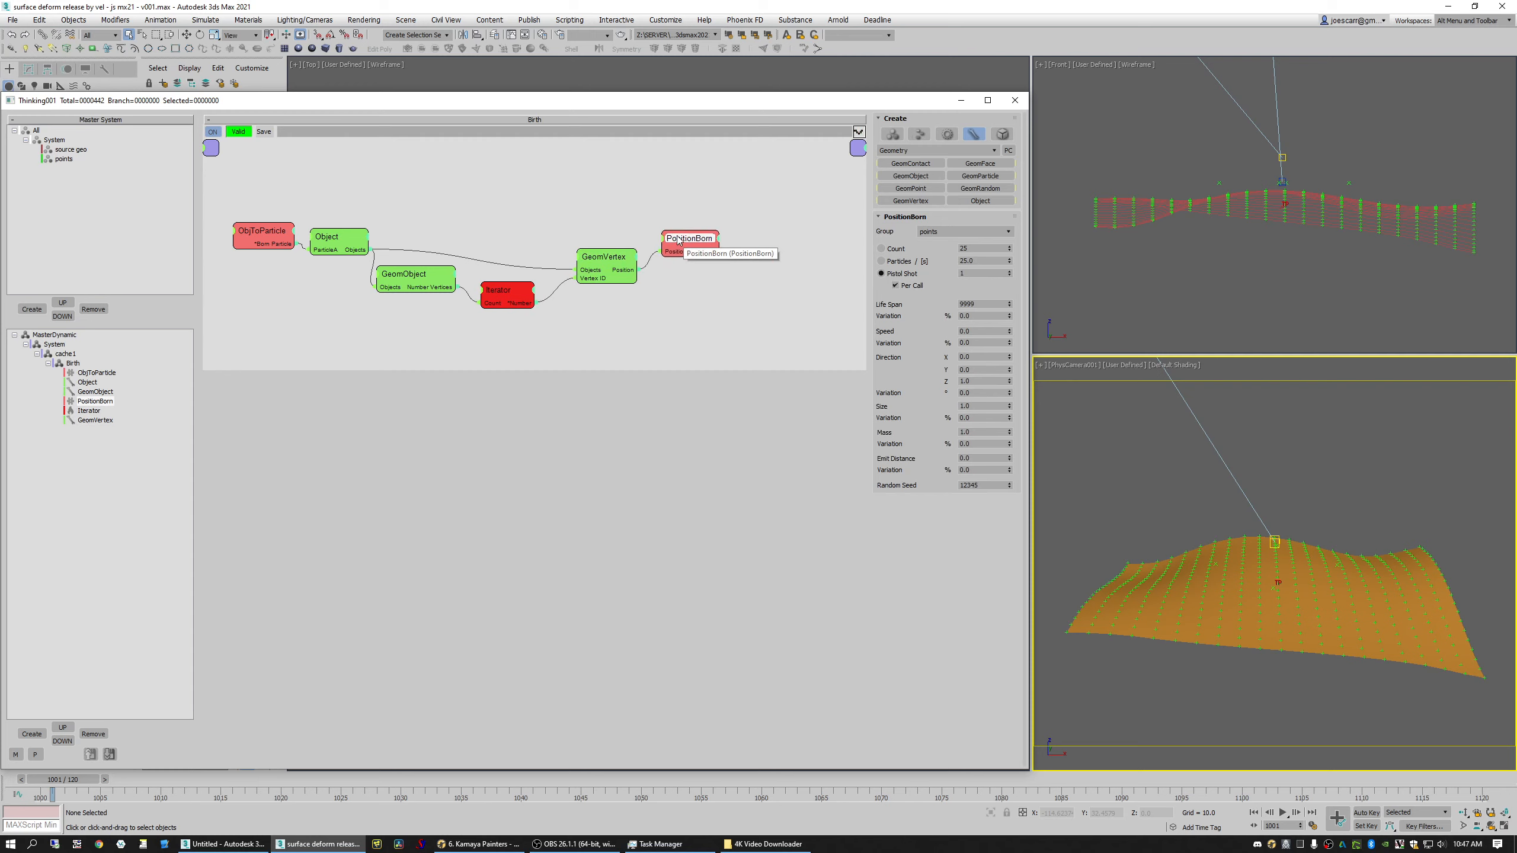
pyautogui.click(601, 267)
pyautogui.moveTo(600, 268); pyautogui.dragTo(582, 272)
pyautogui.moveTo(688, 239); pyautogui.dragTo(683, 242)
# Step: Expose PositionBorn's Particle input and connect ObjToParticle's Born Particle output to it
pyautogui.moveTo(674, 183); pyautogui.dragTo(675, 221, button='middle')
pyautogui.moveTo(261, 269); pyautogui.dragTo(256, 245)
pyautogui.moveTo(458, 231); pyautogui.dragTo(459, 199, button='middle')
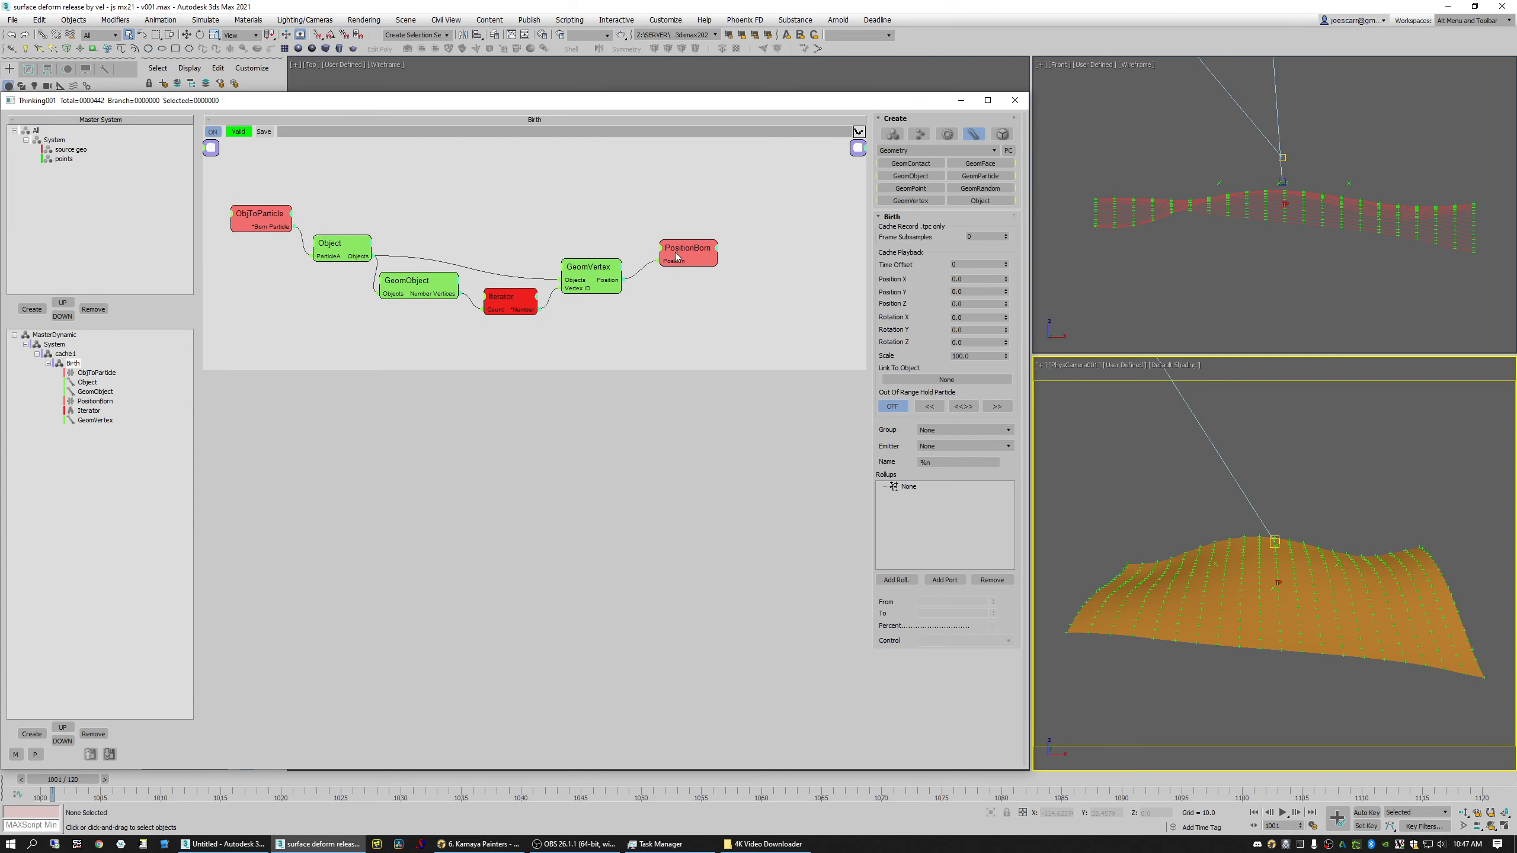
pyautogui.moveTo(676, 253); pyautogui.dragTo(679, 239)
pyautogui.rightClick(678, 241)
pyautogui.click(633, 273)
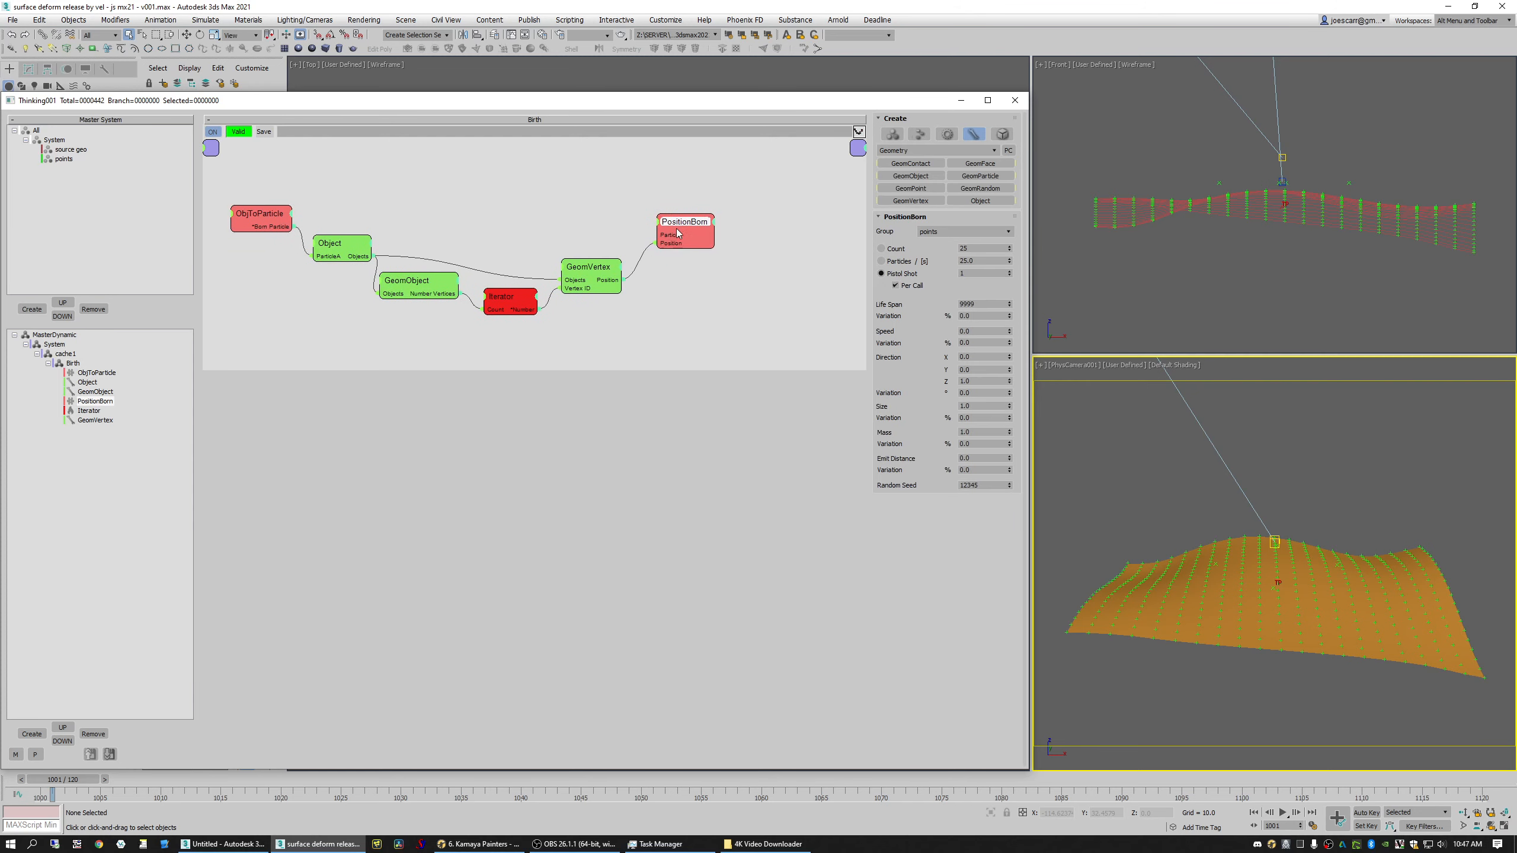
pyautogui.moveTo(293, 225); pyautogui.dragTo(657, 235)
# Step: Rename the two birth nodes "ObjToParticle source geo" and "PositionBorn points"
pyautogui.doubleClick(257, 214)
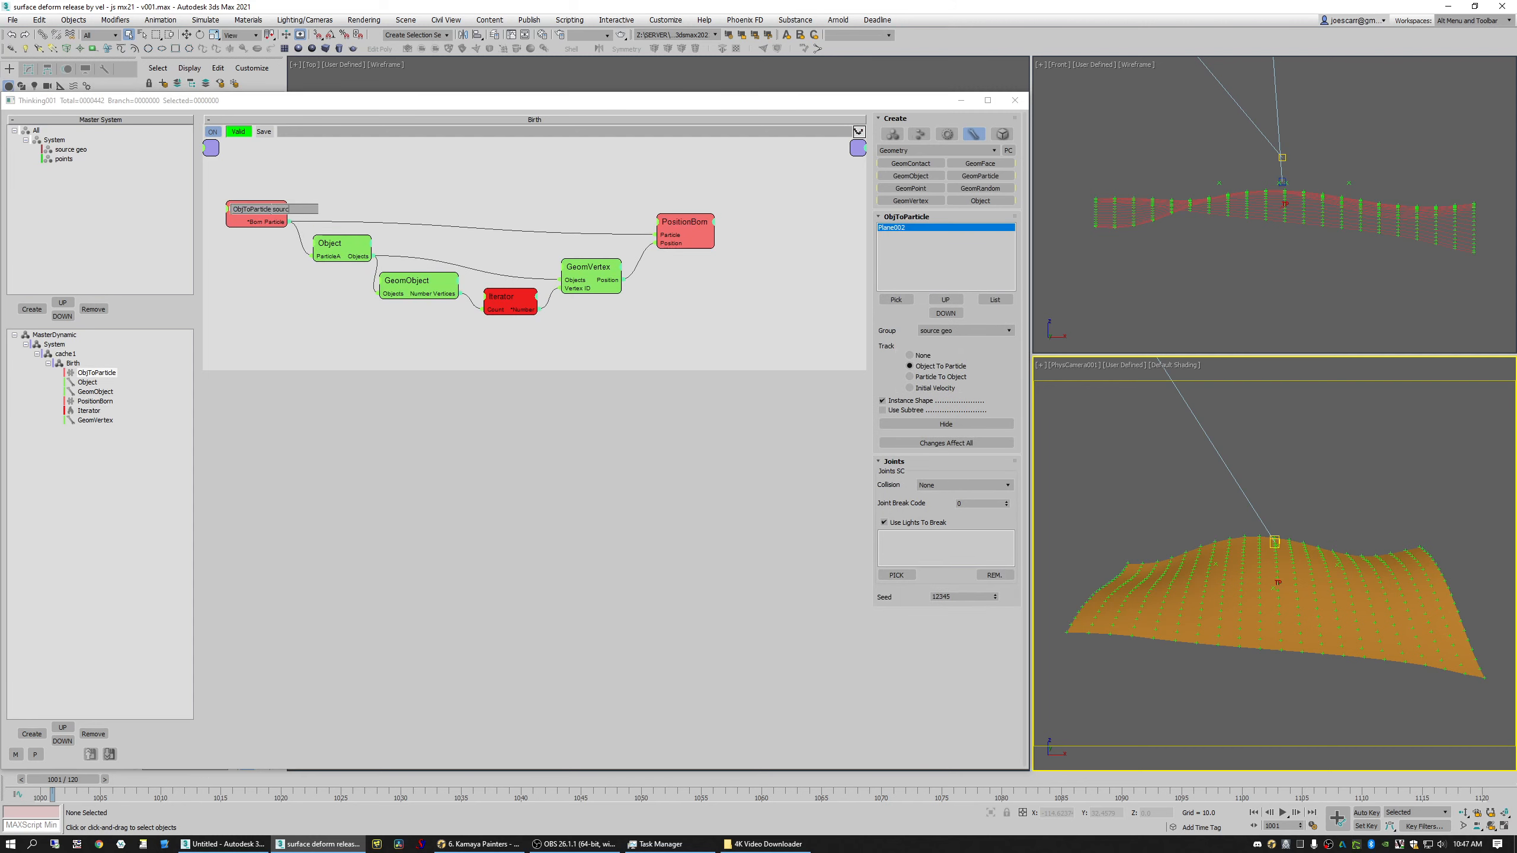
pyautogui.write('source geo')
pyautogui.press('Return')
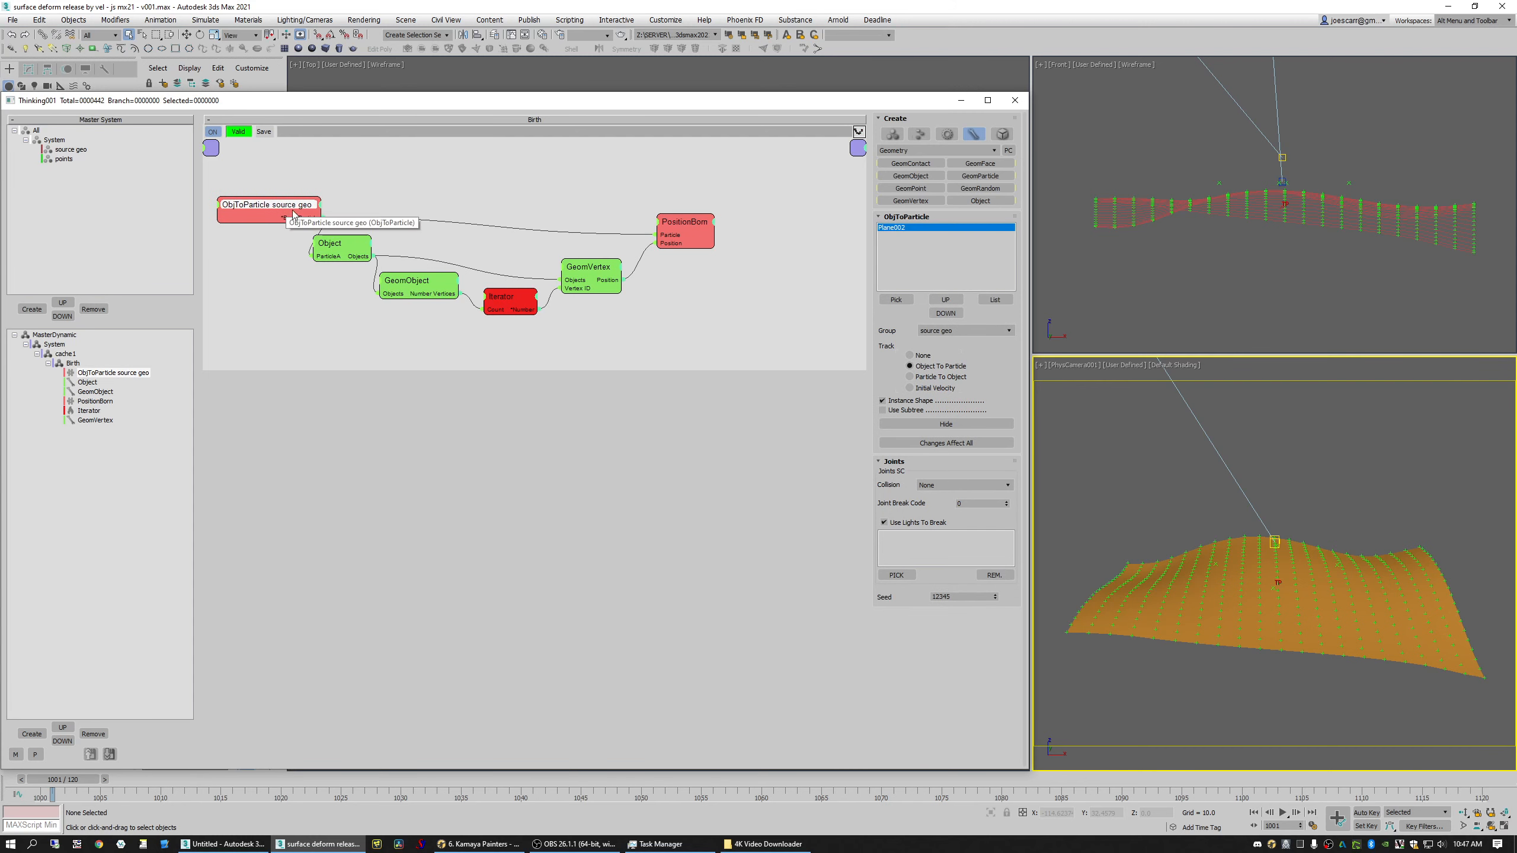
pyautogui.moveTo(693, 227); pyautogui.dragTo(679, 225)
pyautogui.doubleClick(674, 218)
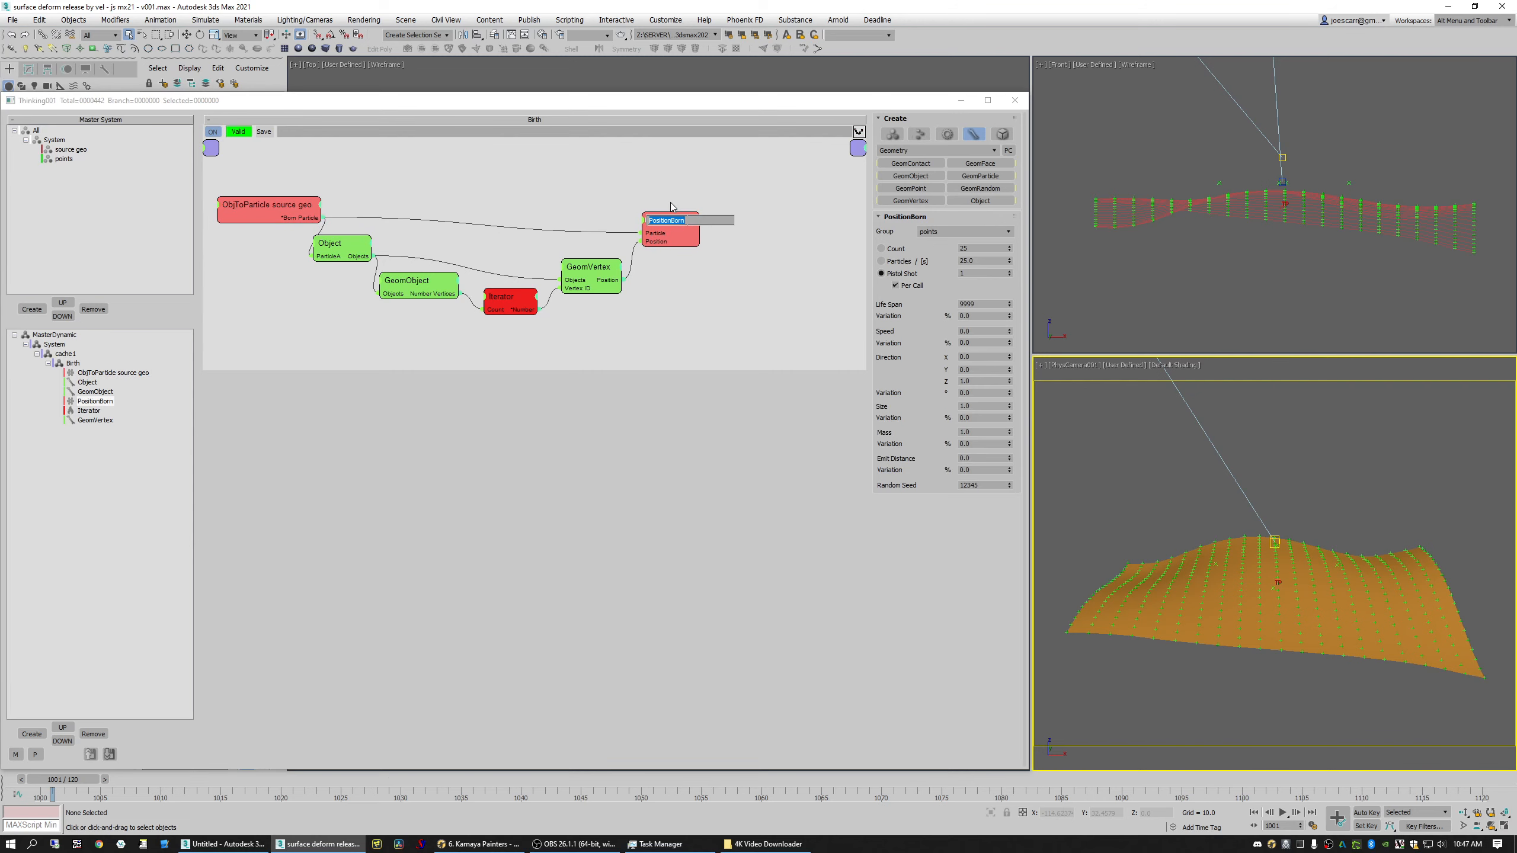
pyautogui.write('points')
pyautogui.press('Return')
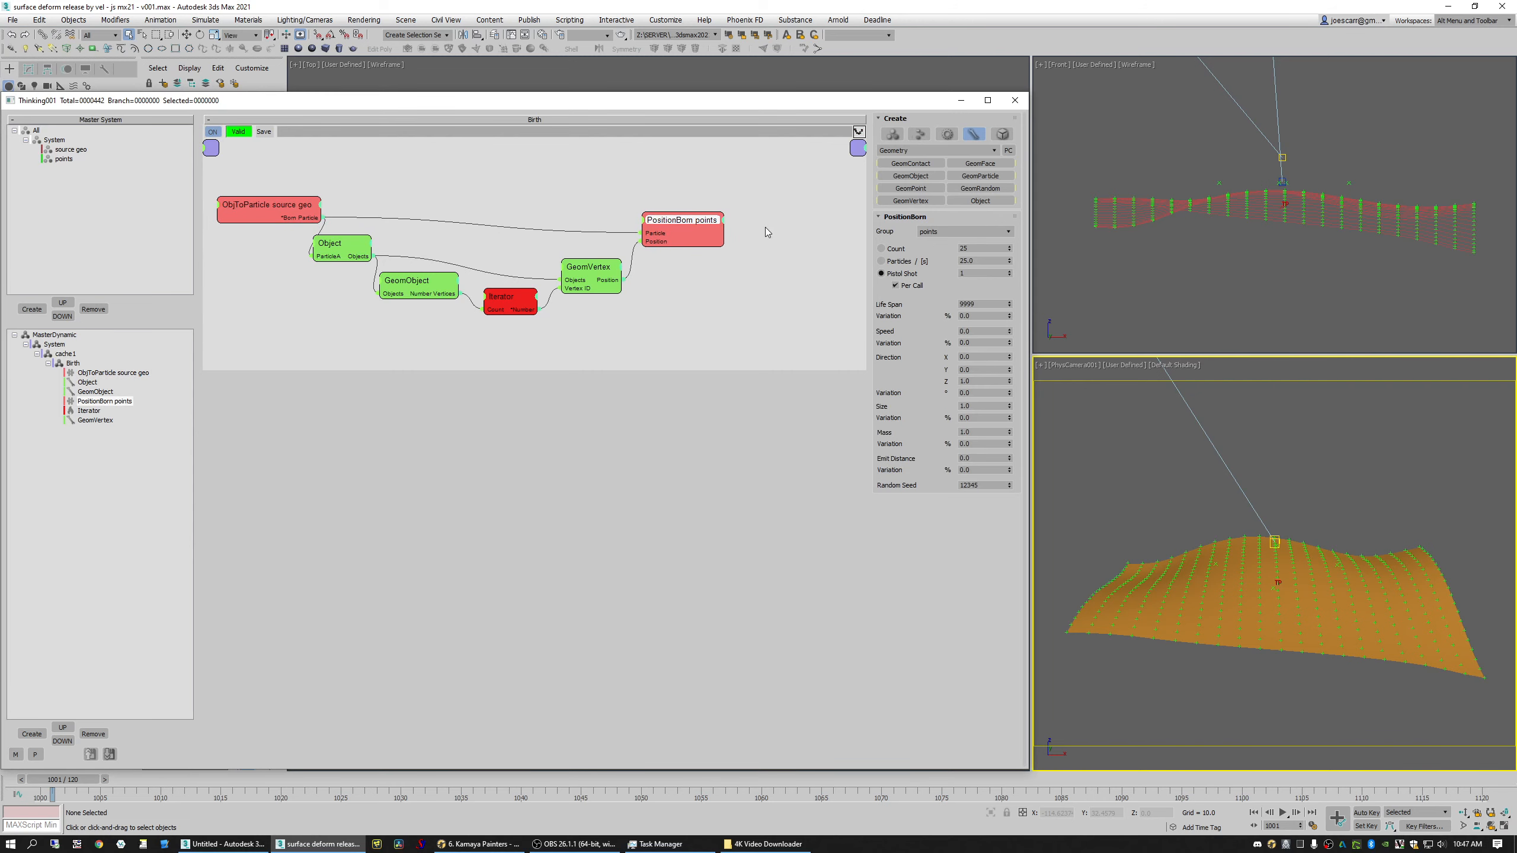
# Step: Expose the Born Particle output on PositionBorn points and make the Birth node area taller
pyautogui.click(724, 219)
pyautogui.click(726, 221)
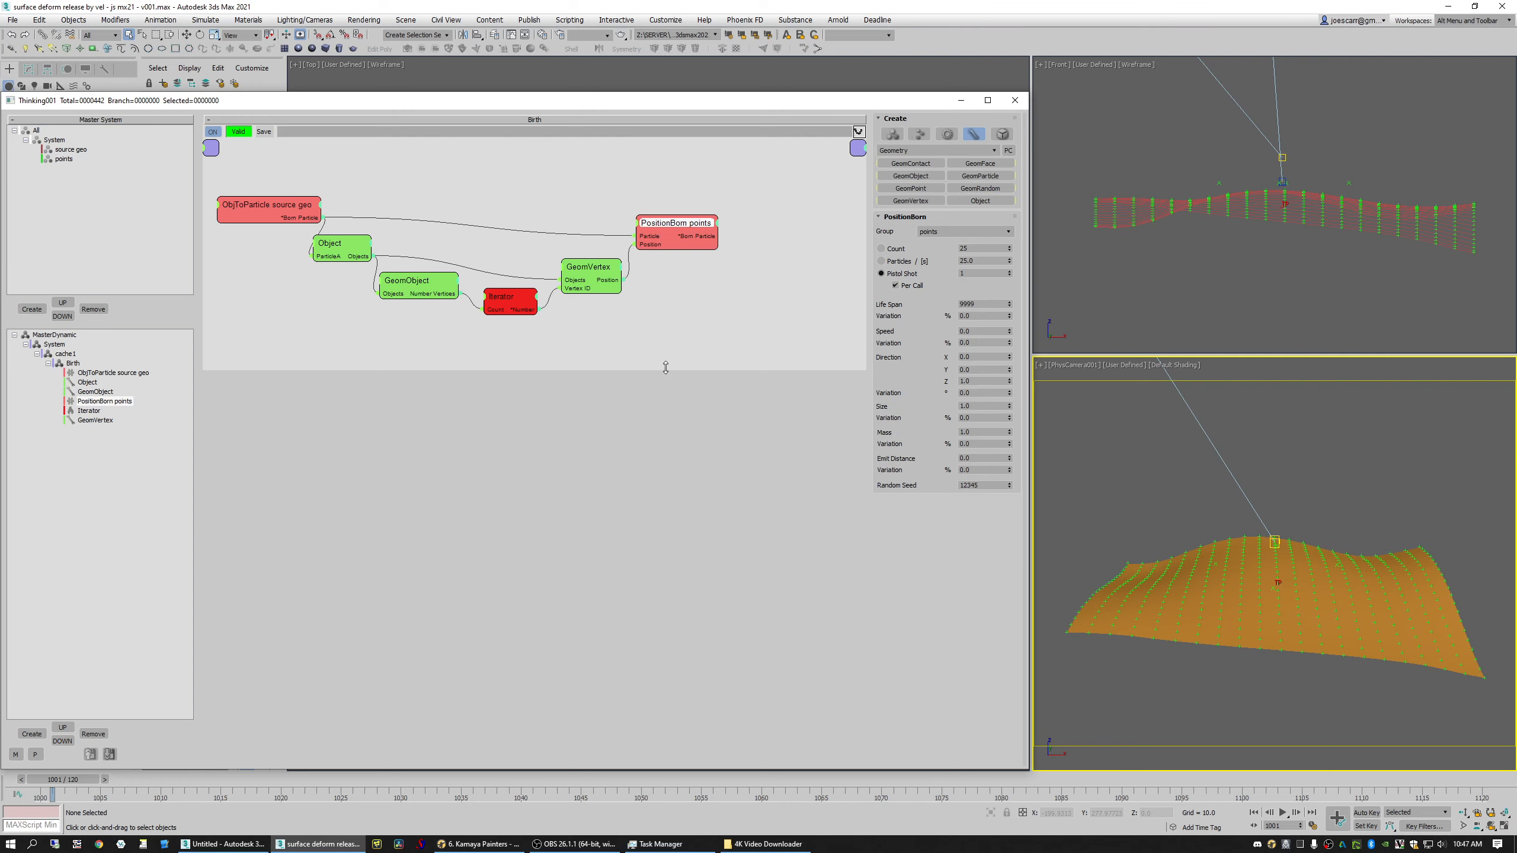
pyautogui.moveTo(665, 367); pyautogui.dragTo(668, 420)
pyautogui.moveTo(688, 363); pyautogui.dragTo(690, 378, button='middle')
pyautogui.rightClick(398, 176)
# Step: Create a new dynamic set inside cache1, collapse Birth in the tree and open the new set above it
pyautogui.click(62, 360)
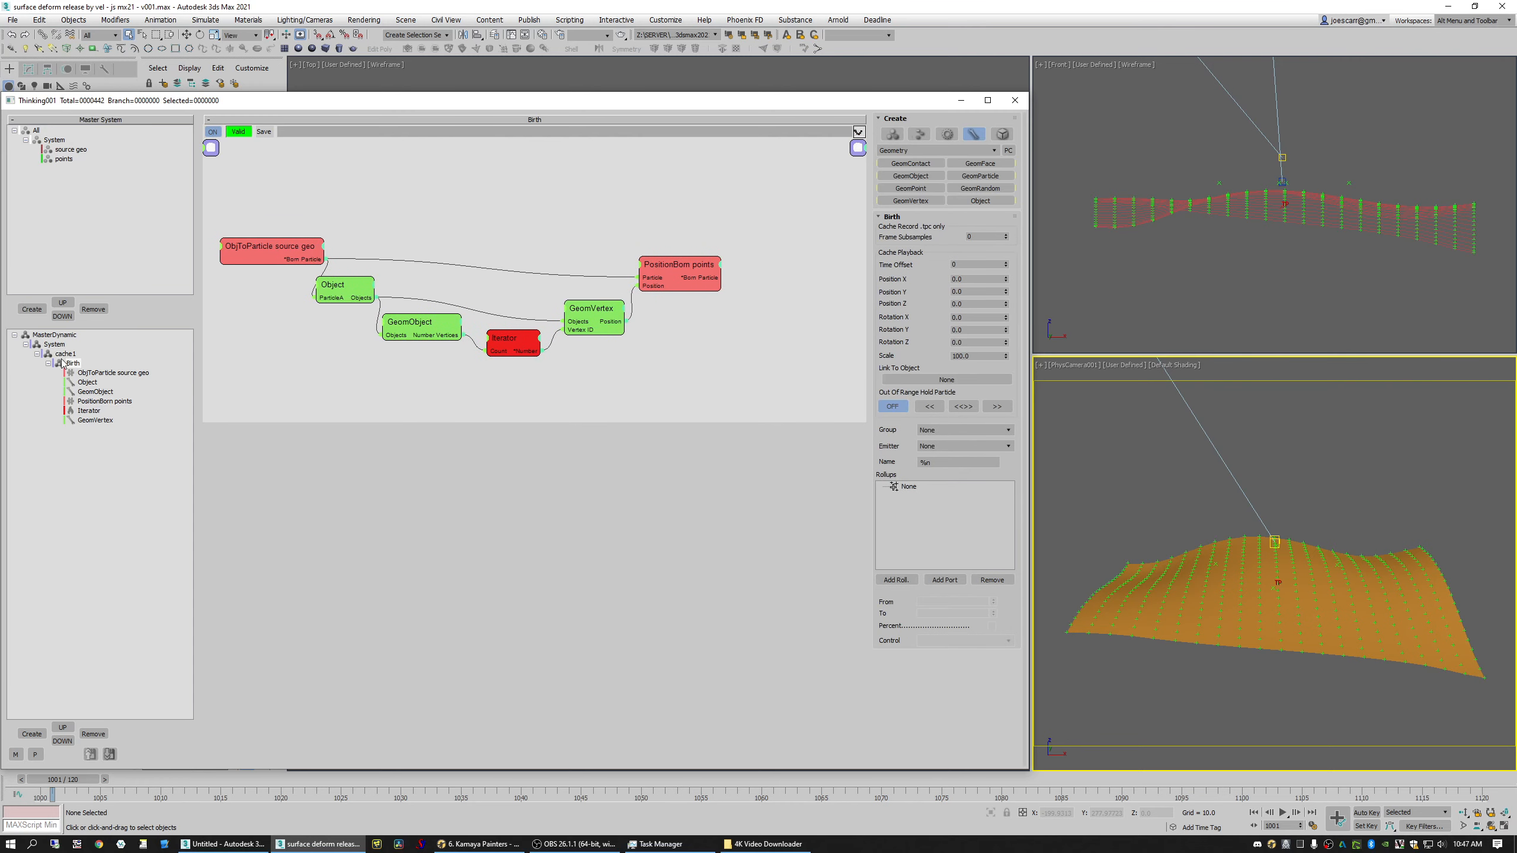
pyautogui.click(56, 351)
pyautogui.click(48, 364)
pyautogui.moveTo(70, 374); pyautogui.dragTo(72, 364)
pyautogui.click(75, 363)
# Step: Add a Memory operator to the new dynamic set and name it "Mem KEY"
pyautogui.rightClick(503, 162)
pyautogui.moveTo(514, 196)
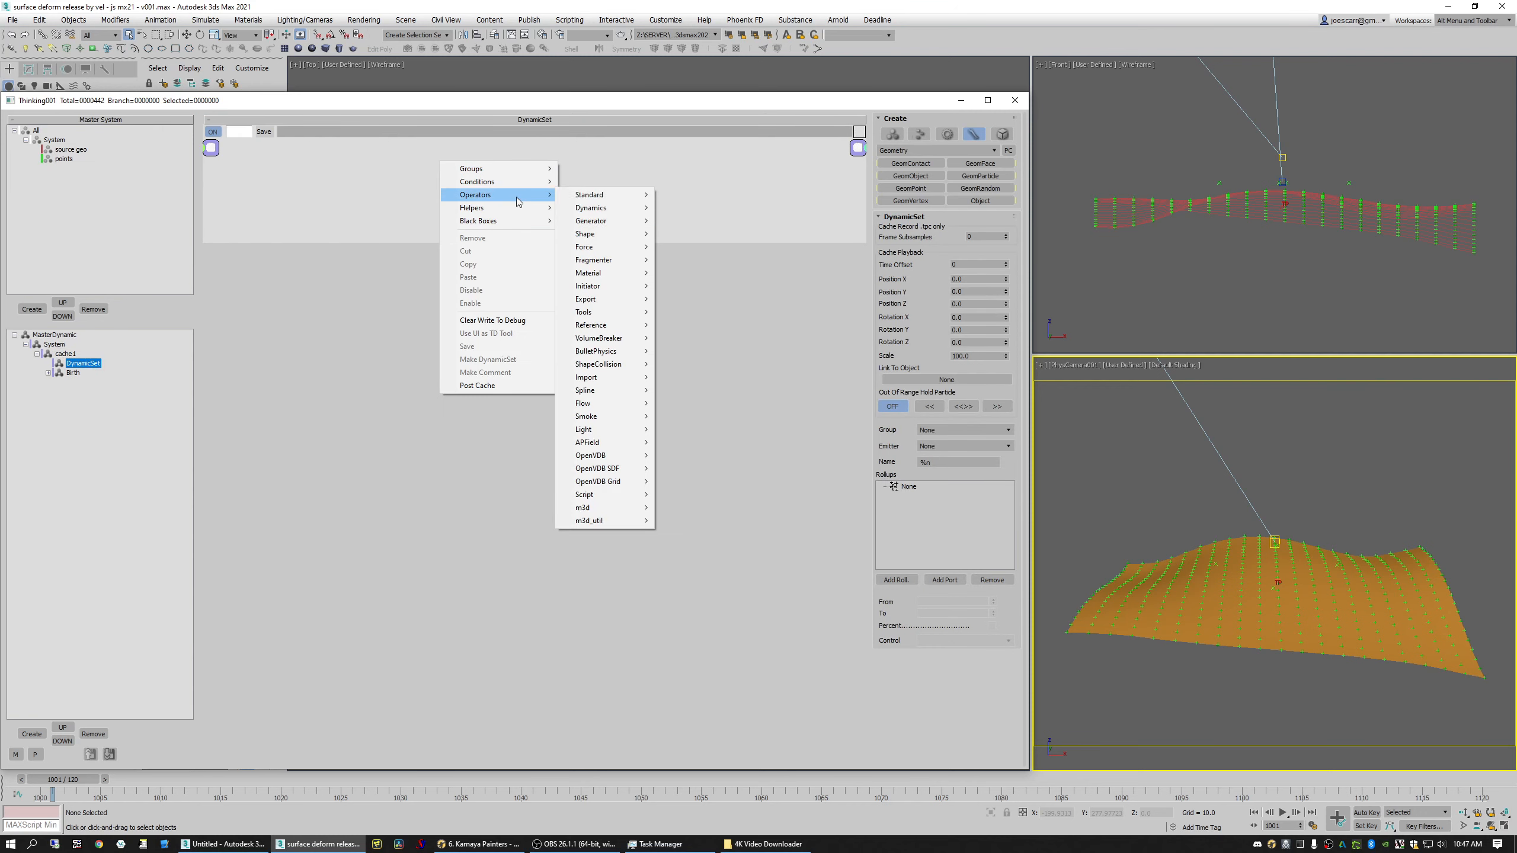
pyautogui.moveTo(603, 196)
pyautogui.click(685, 286)
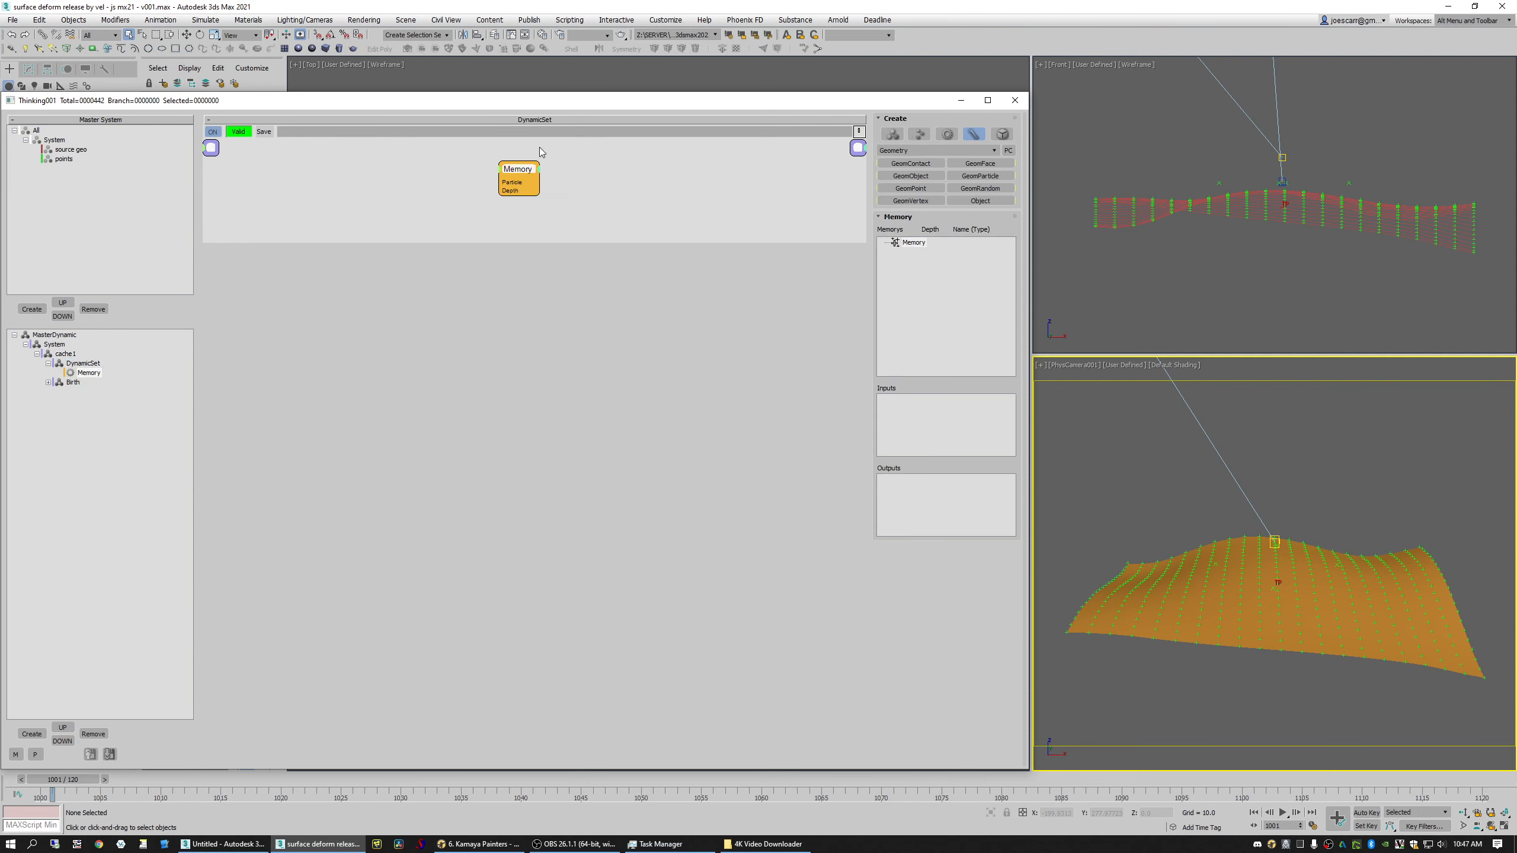
pyautogui.write('Mem KEY')
pyautogui.press('Return')
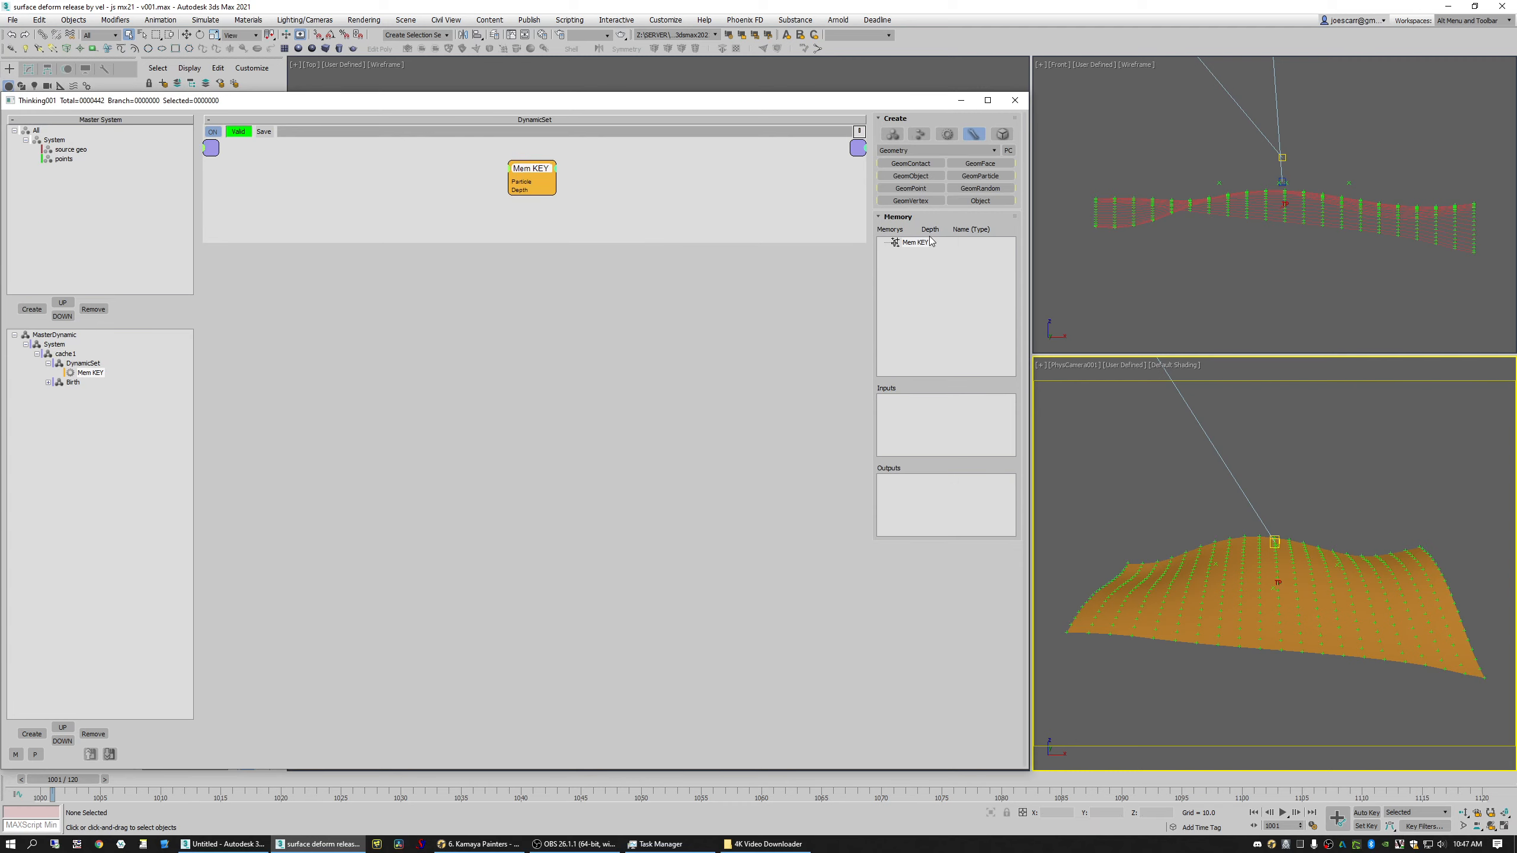
# Step: Add a Particle-type memory entry named "parent Particle" with depth 0 to Mem KEY
pyautogui.click(917, 243)
pyautogui.click(920, 542)
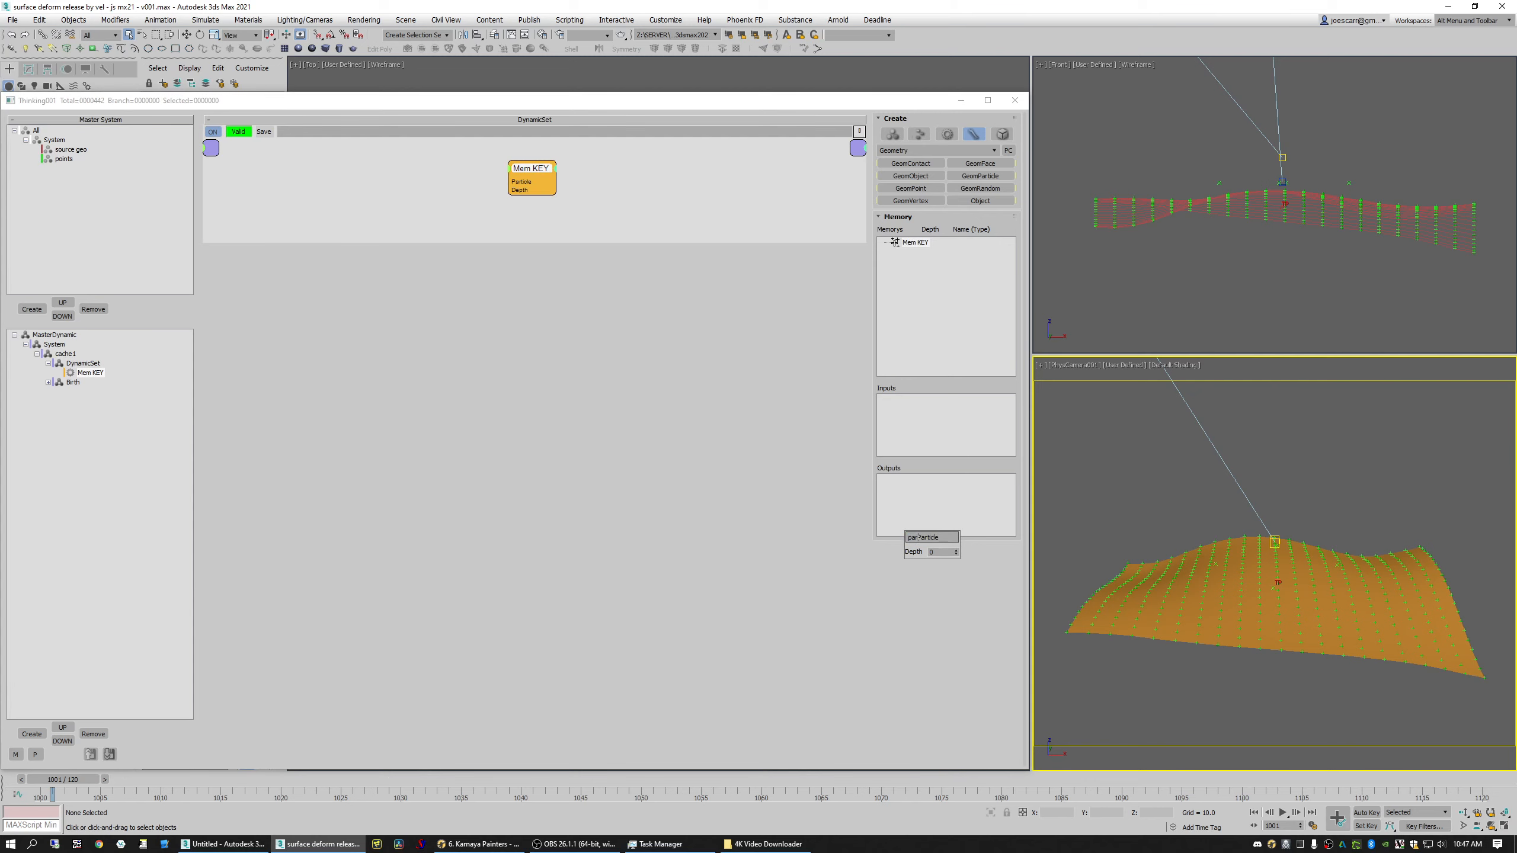
pyautogui.press('Return')
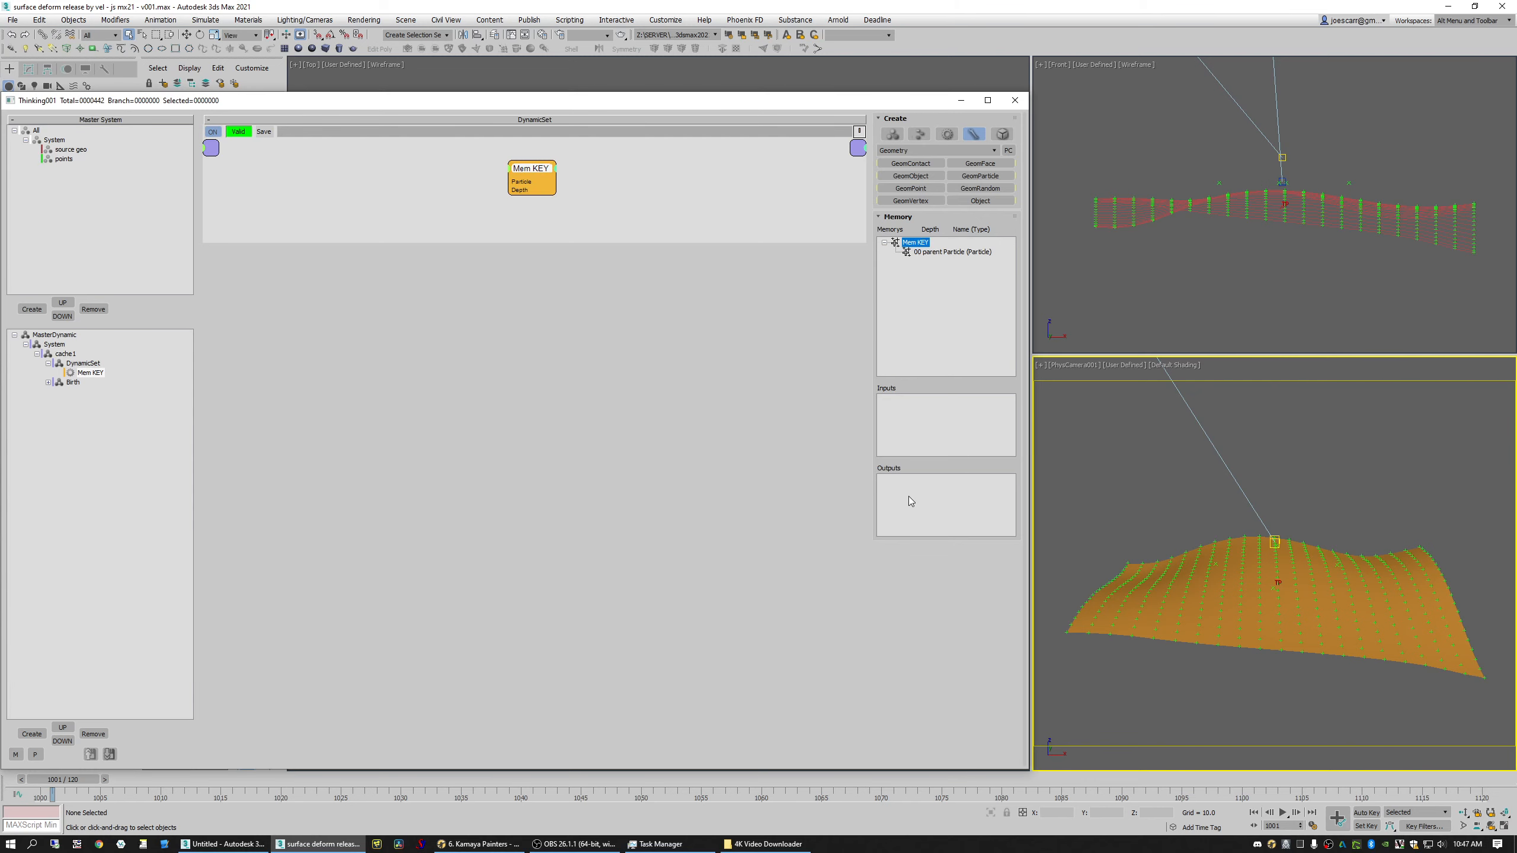
# Step: Add an Integer-type memory entry named "vertex ID" to Mem KEY
pyautogui.click(920, 246)
pyautogui.click(940, 276)
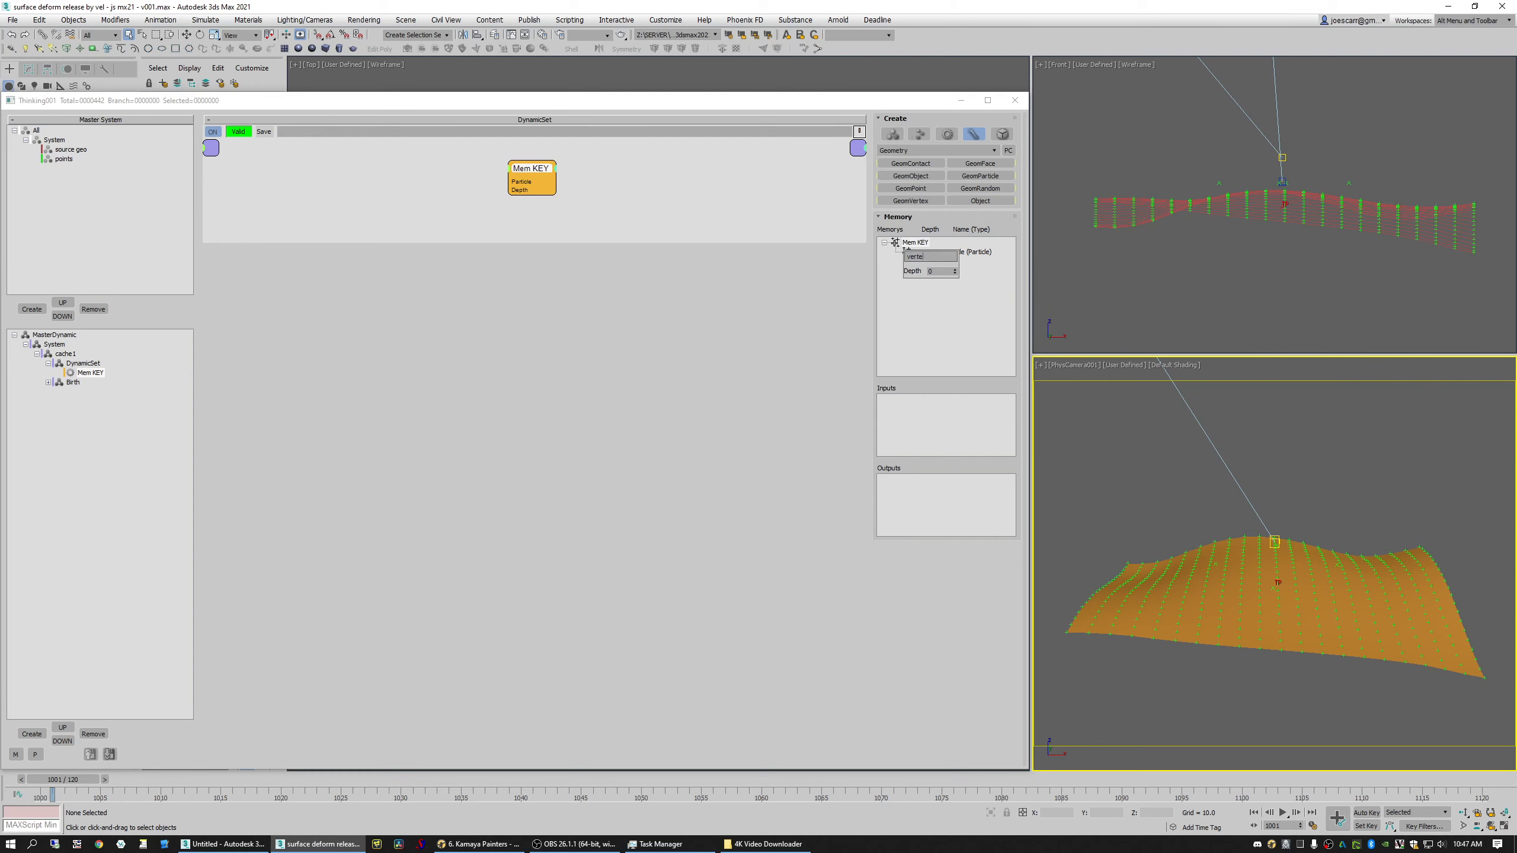
pyautogui.write('vertex ID')
pyautogui.press('Return')
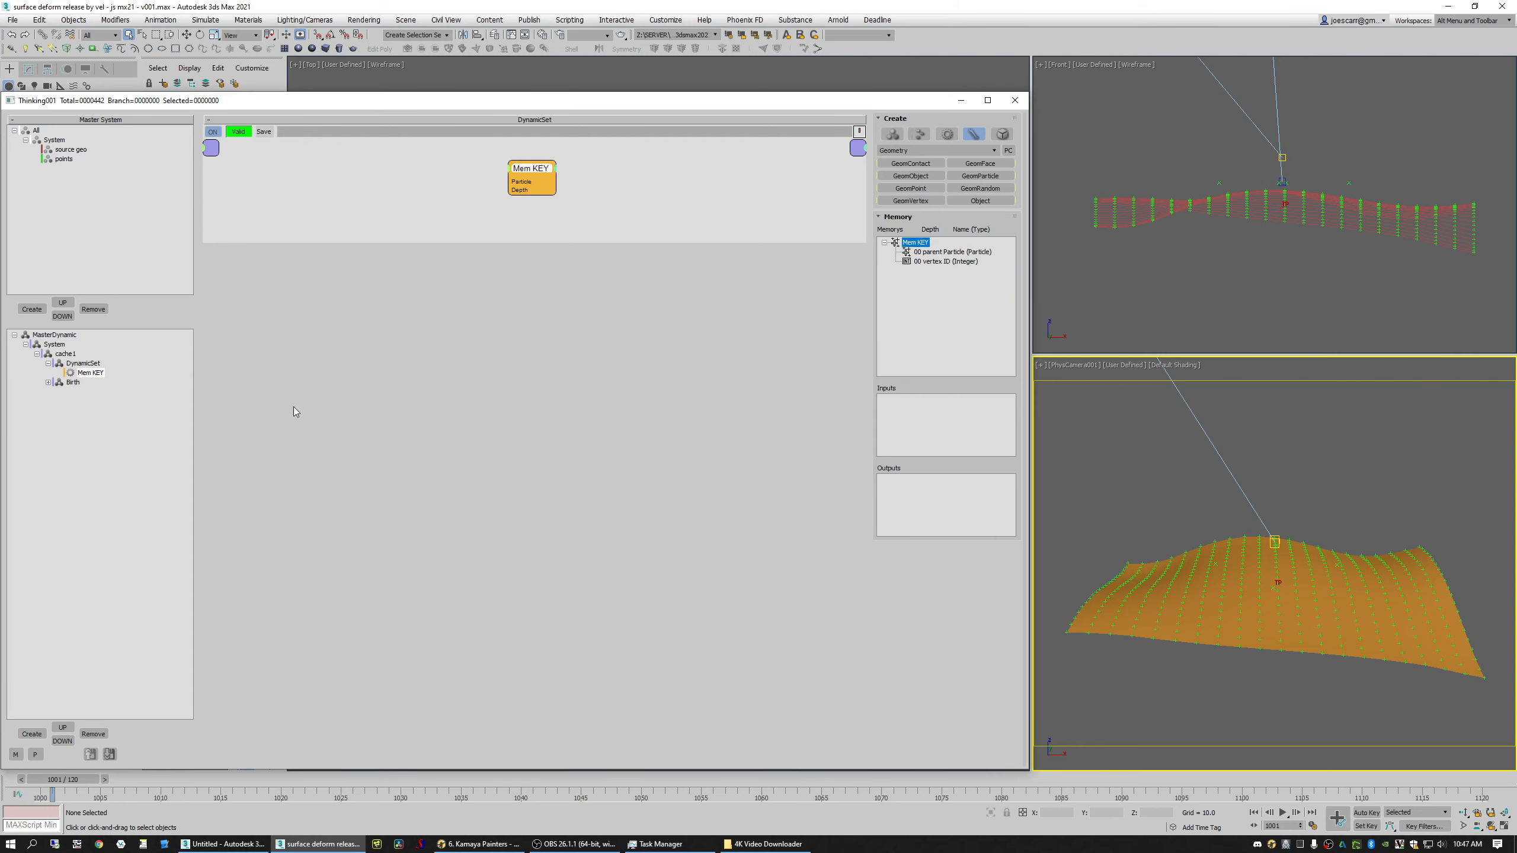
# Step: Rename the dynamic set containing Mem KEY as "control" and collapse it in the tree
pyautogui.click(79, 382)
pyautogui.doubleClick(81, 363)
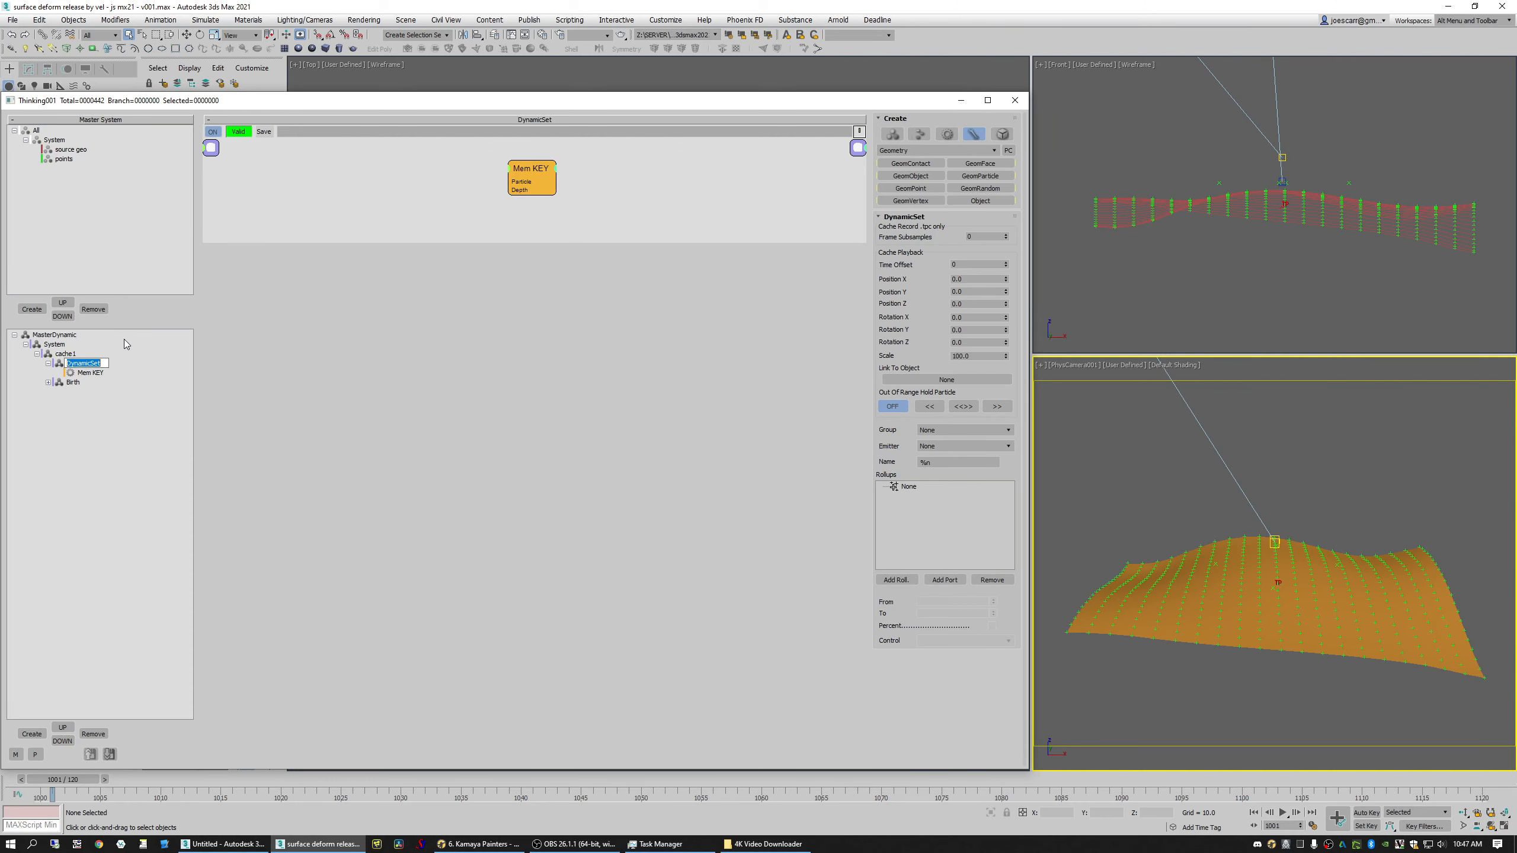
pyautogui.write('control')
pyautogui.press('Return')
pyautogui.click(48, 363)
# Step: Add a Memory operator to Birth and connect PositionBorn points' Born Particle output to its Particle input
pyautogui.click(73, 373)
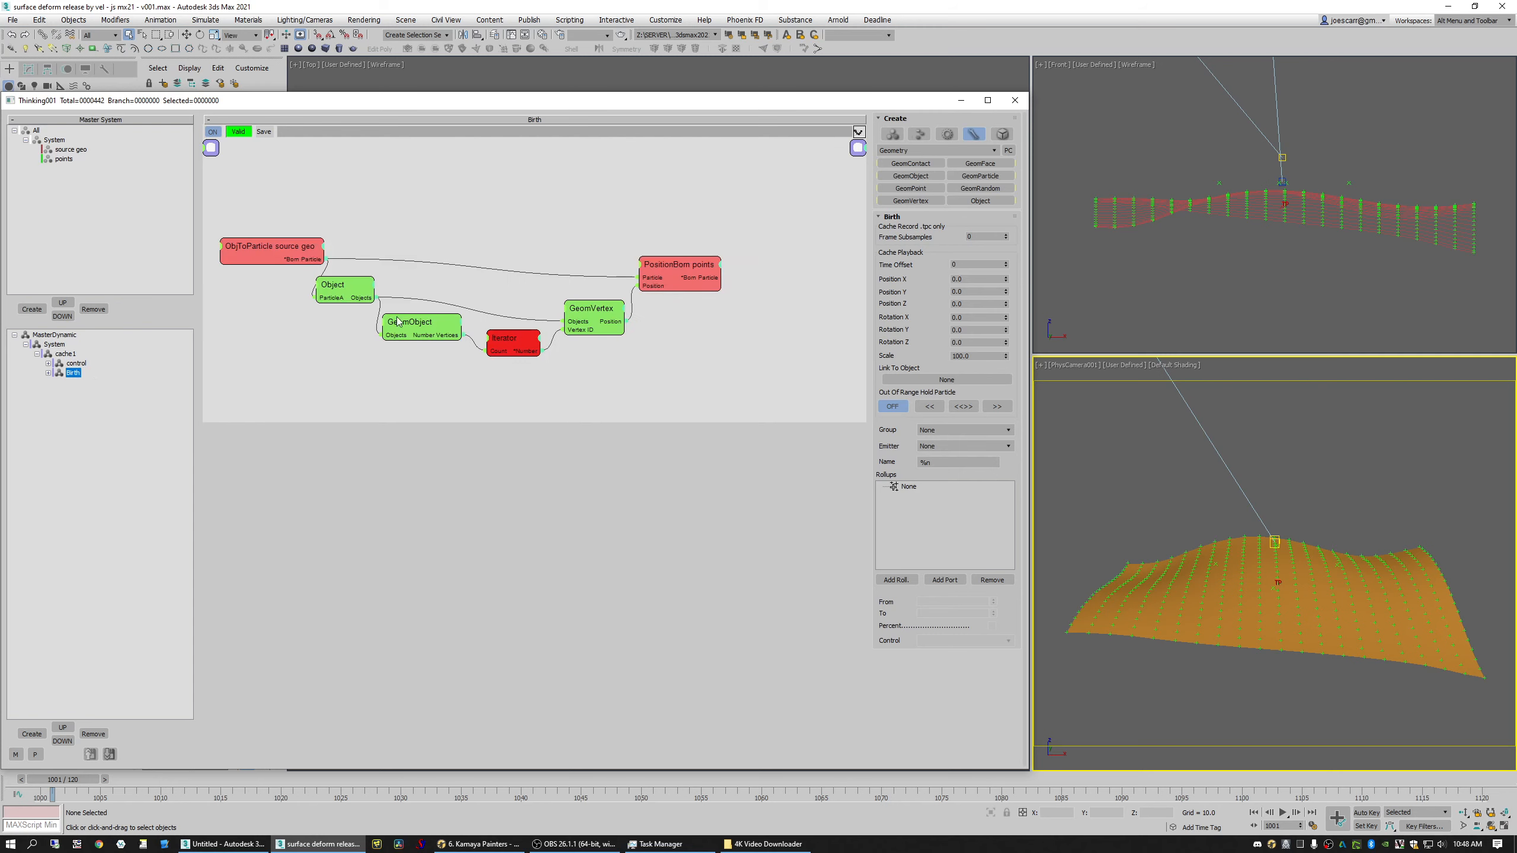
pyautogui.rightClick(731, 241)
pyautogui.moveTo(776, 272)
pyautogui.moveTo(890, 272)
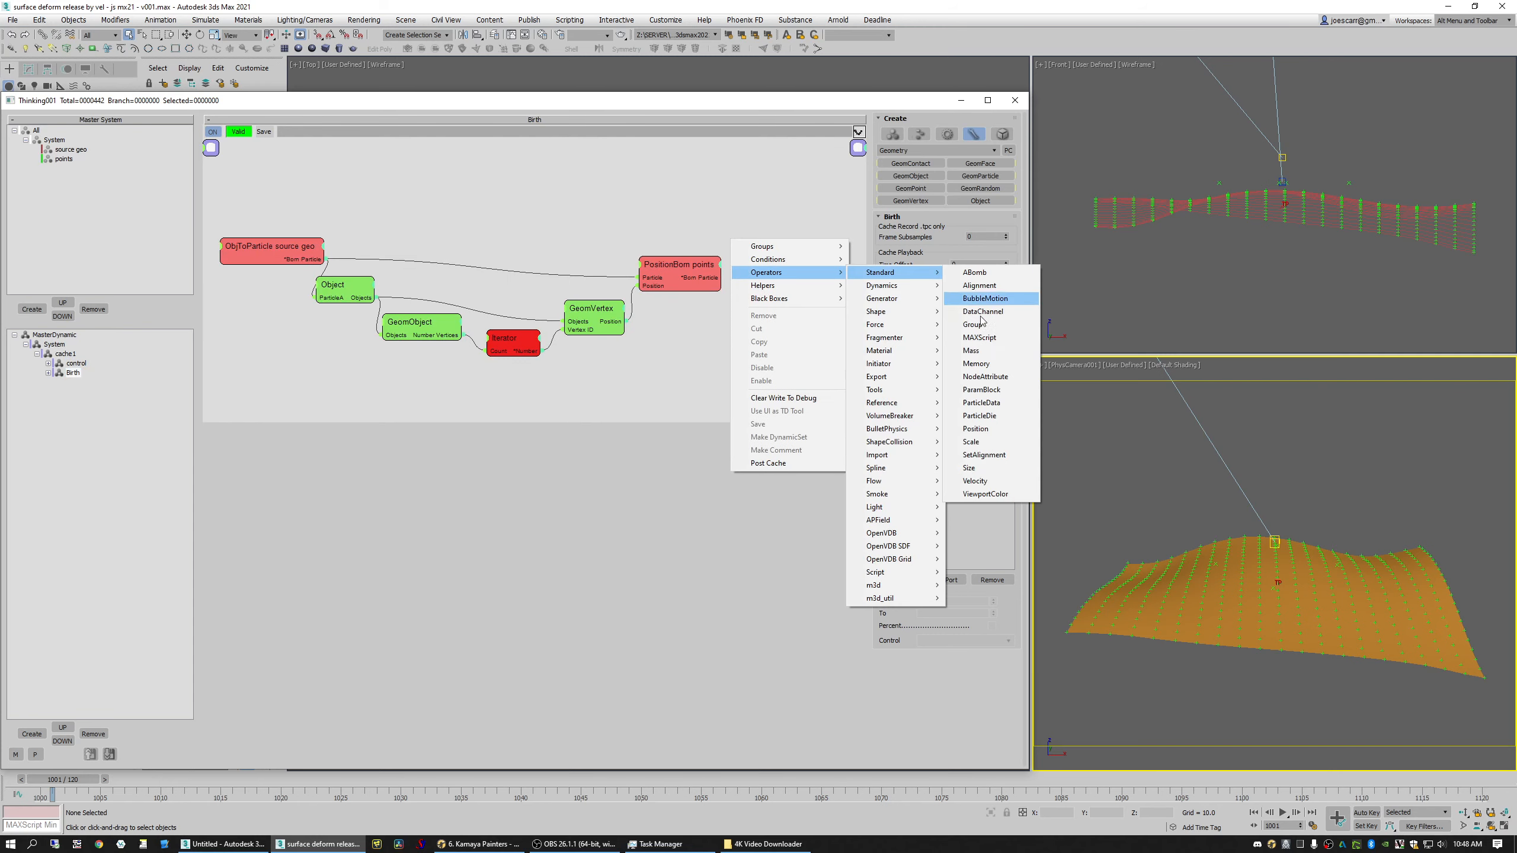
pyautogui.click(992, 363)
pyautogui.moveTo(789, 260); pyautogui.dragTo(718, 278)
pyautogui.moveTo(682, 269); pyautogui.dragTo(679, 268)
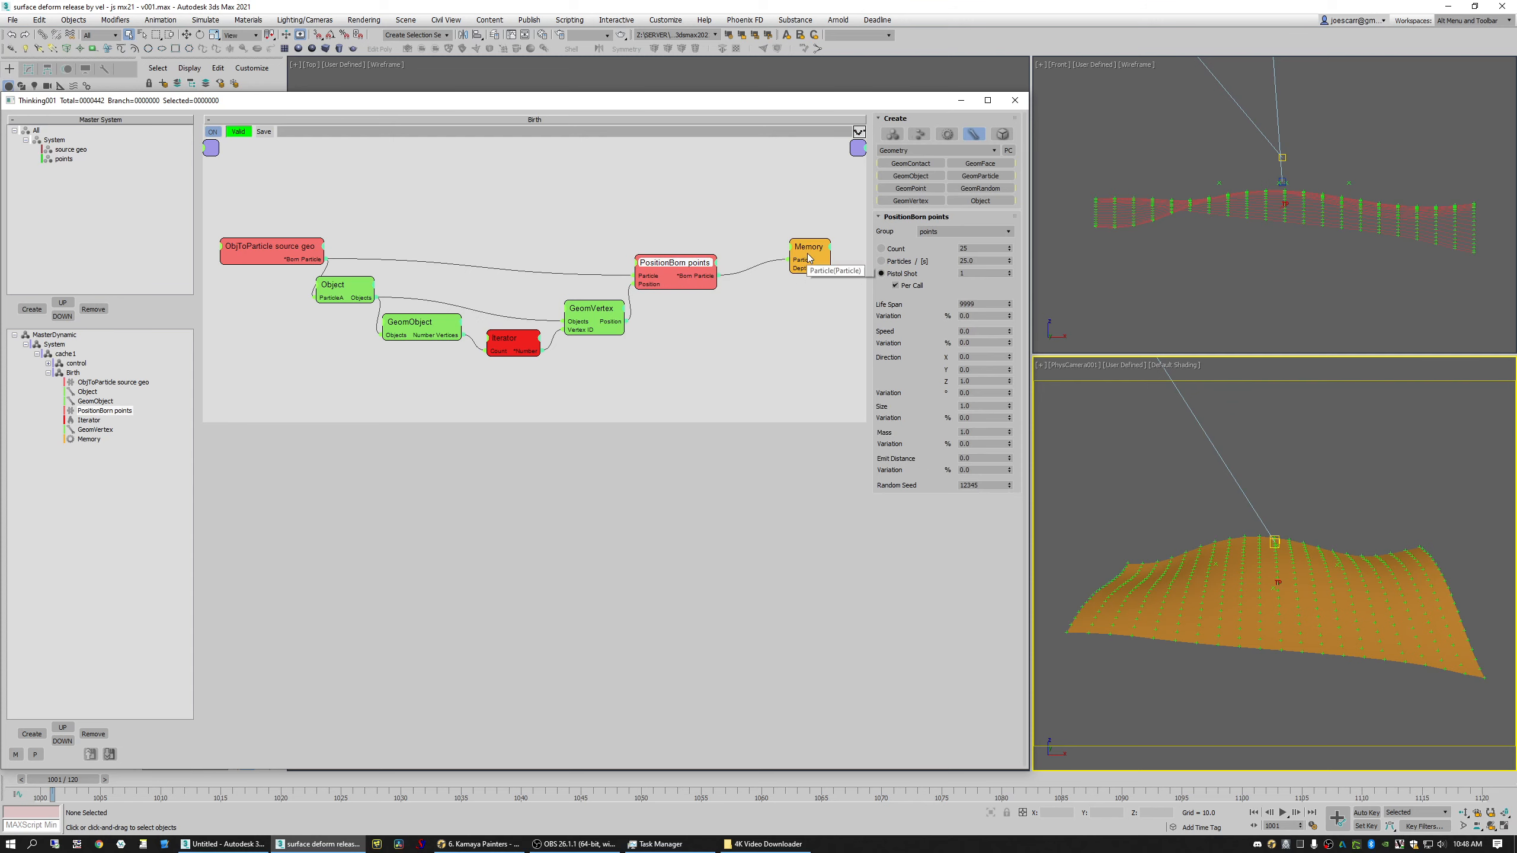
pyautogui.moveTo(807, 254); pyautogui.dragTo(803, 256)
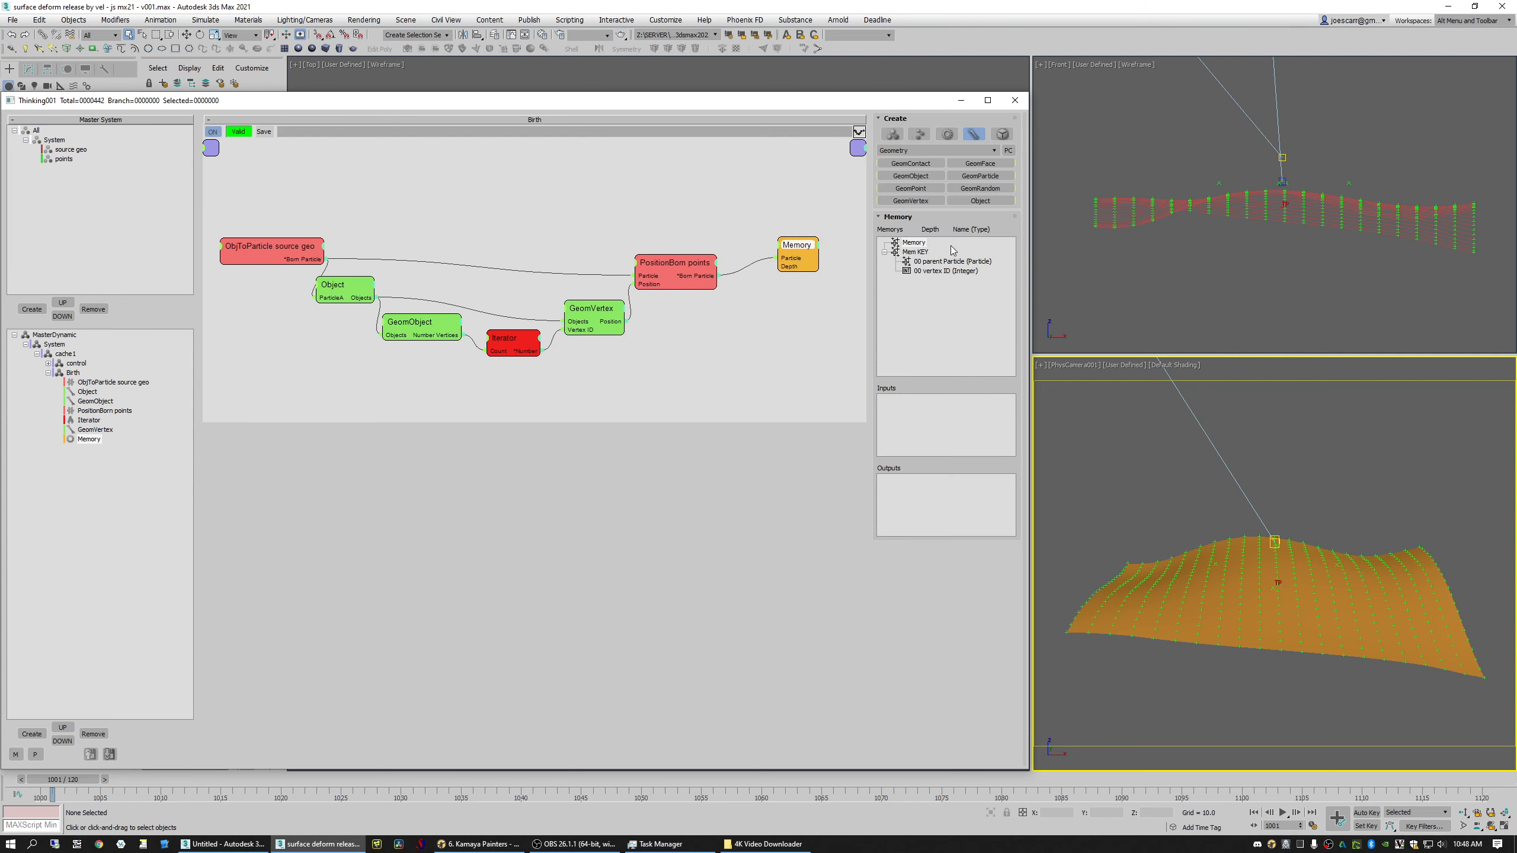
# Step: Add parent Particle and vertex ID as Memory inputs and wire ObjToParticle source geo's Born Particle to parent Particle
pyautogui.moveTo(946, 272); pyautogui.dragTo(931, 427)
pyautogui.moveTo(801, 256); pyautogui.dragTo(322, 259)
pyautogui.moveTo(300, 253); pyautogui.dragTo(295, 251)
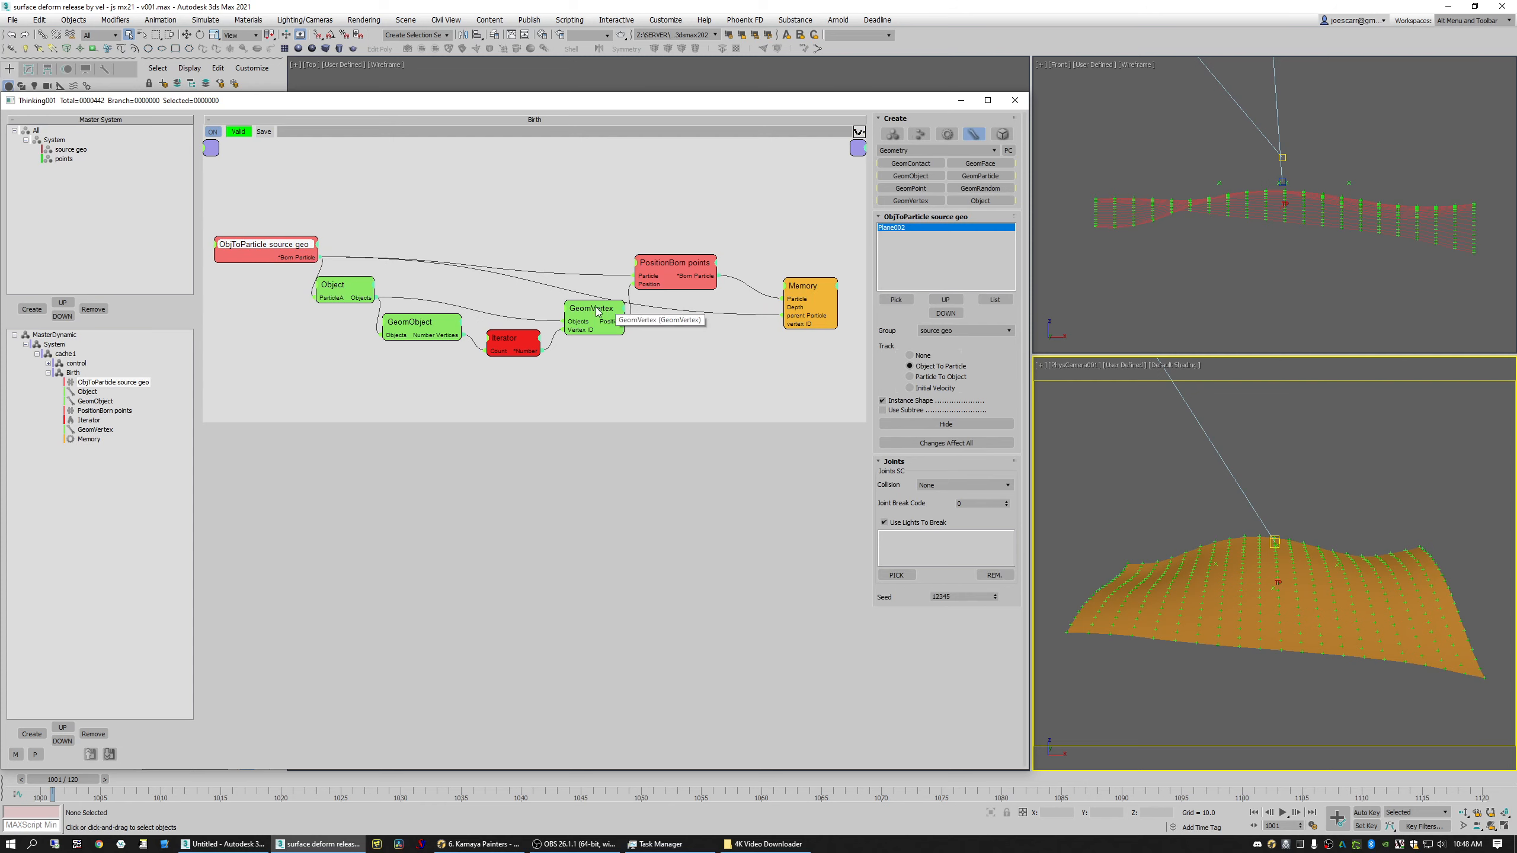
# Step: Spread out the GeomVertex, Iterator and GeomObject nodes and expose the Vertex ID output on GeomVertex
pyautogui.moveTo(618, 313); pyautogui.dragTo(616, 323)
pyautogui.moveTo(516, 342); pyautogui.dragTo(512, 359)
pyautogui.moveTo(419, 325); pyautogui.dragTo(413, 340)
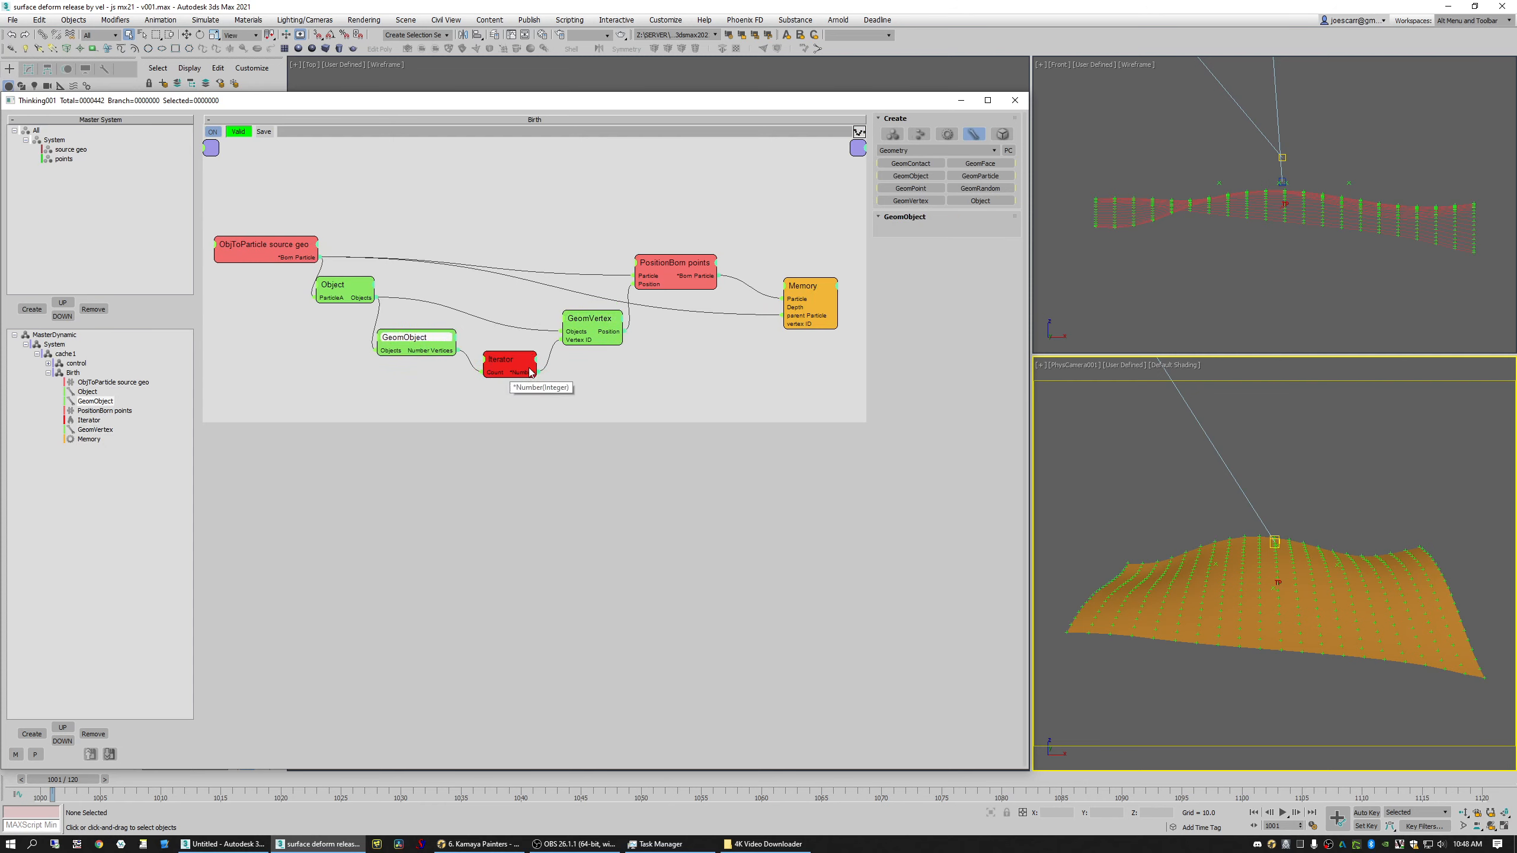
pyautogui.moveTo(507, 365); pyautogui.dragTo(504, 374)
pyautogui.moveTo(578, 326); pyautogui.dragTo(567, 327)
pyautogui.click(507, 343)
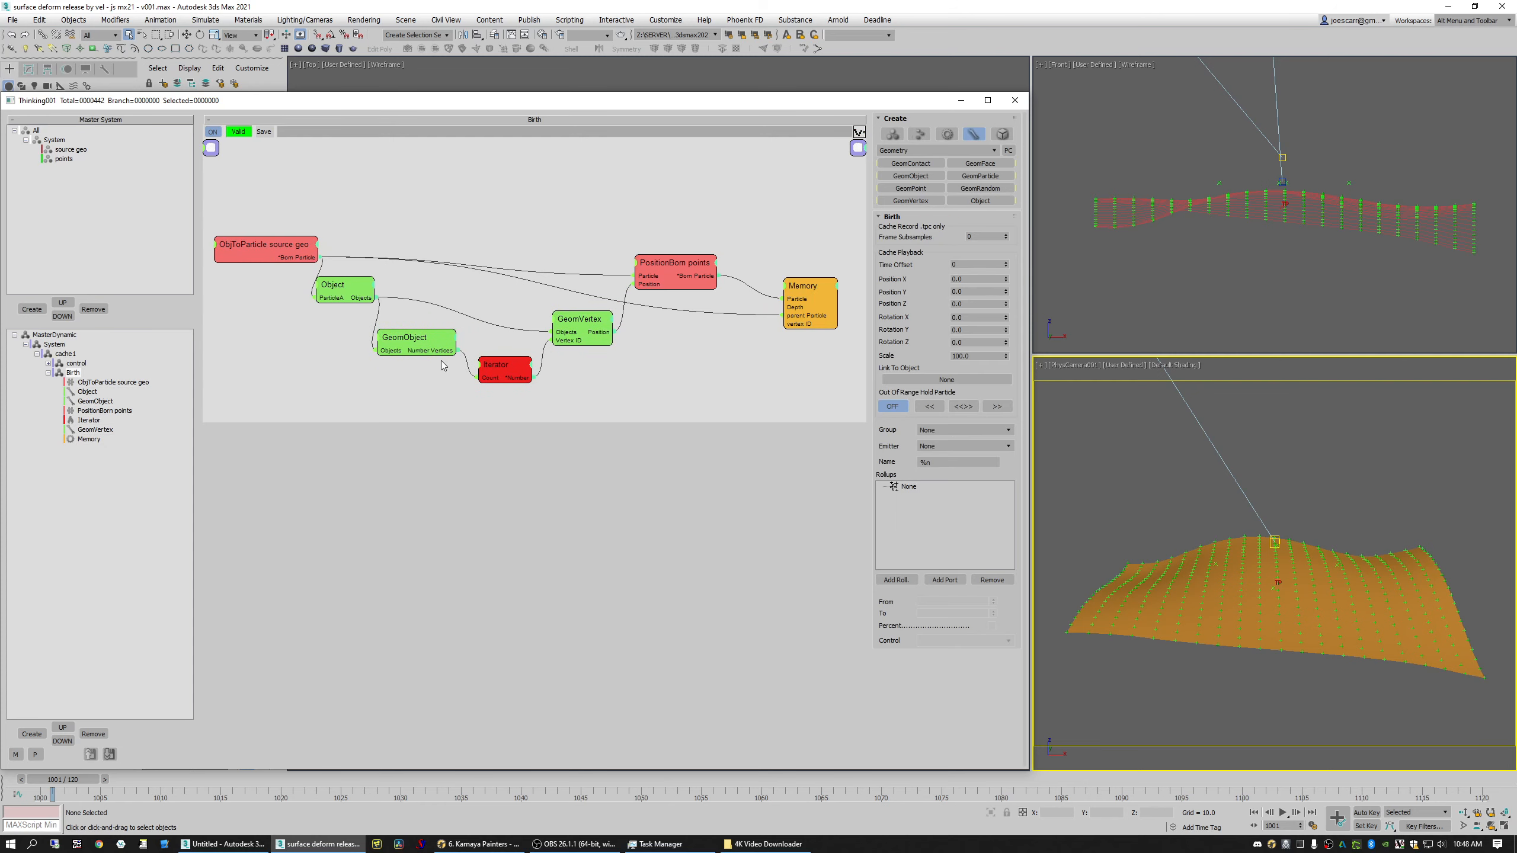
pyautogui.rightClick(612, 324)
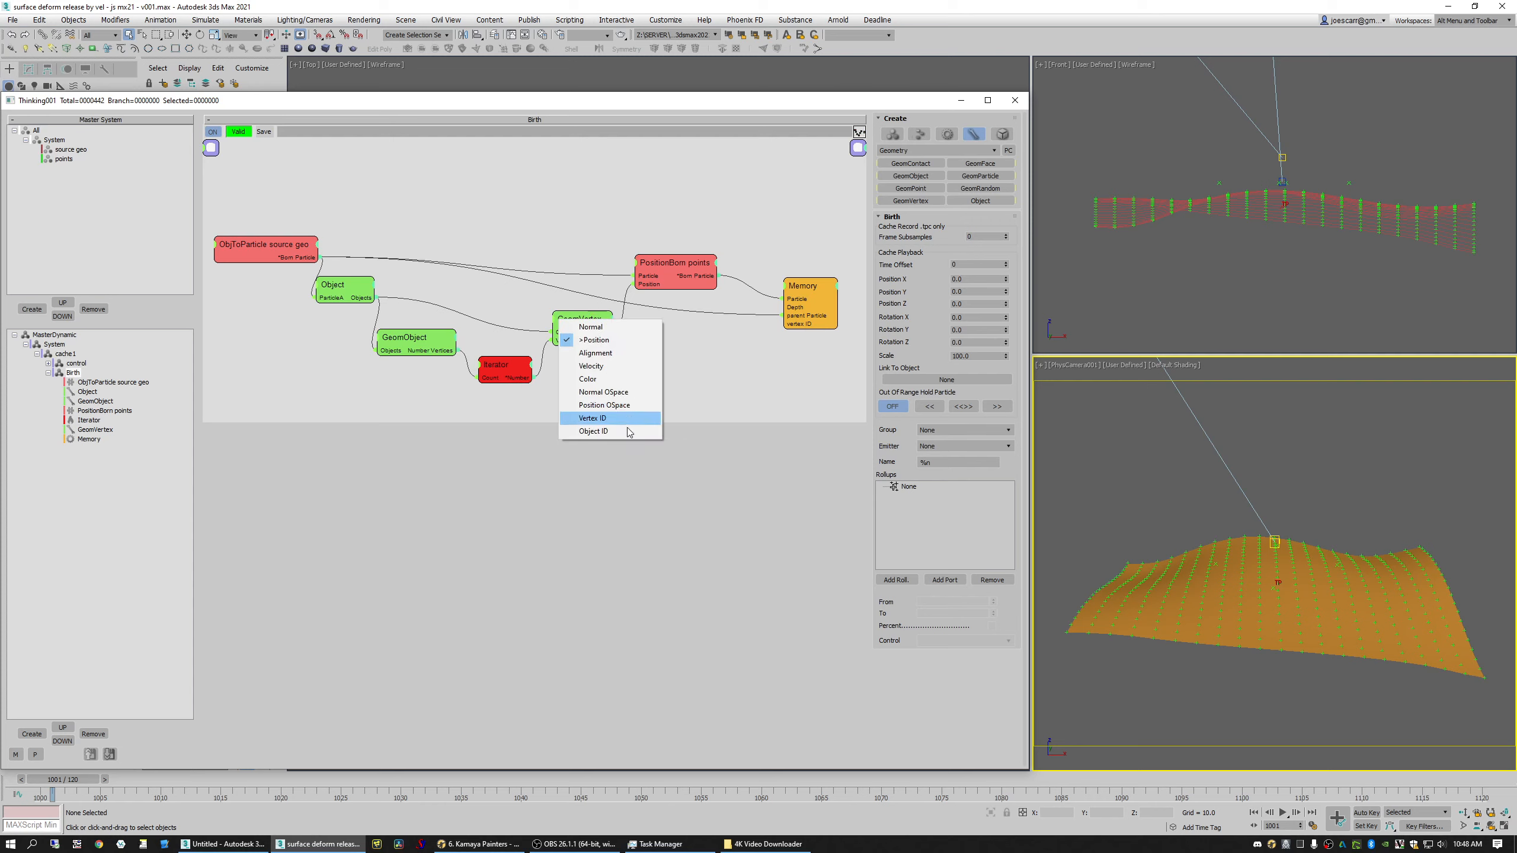
pyautogui.click(593, 418)
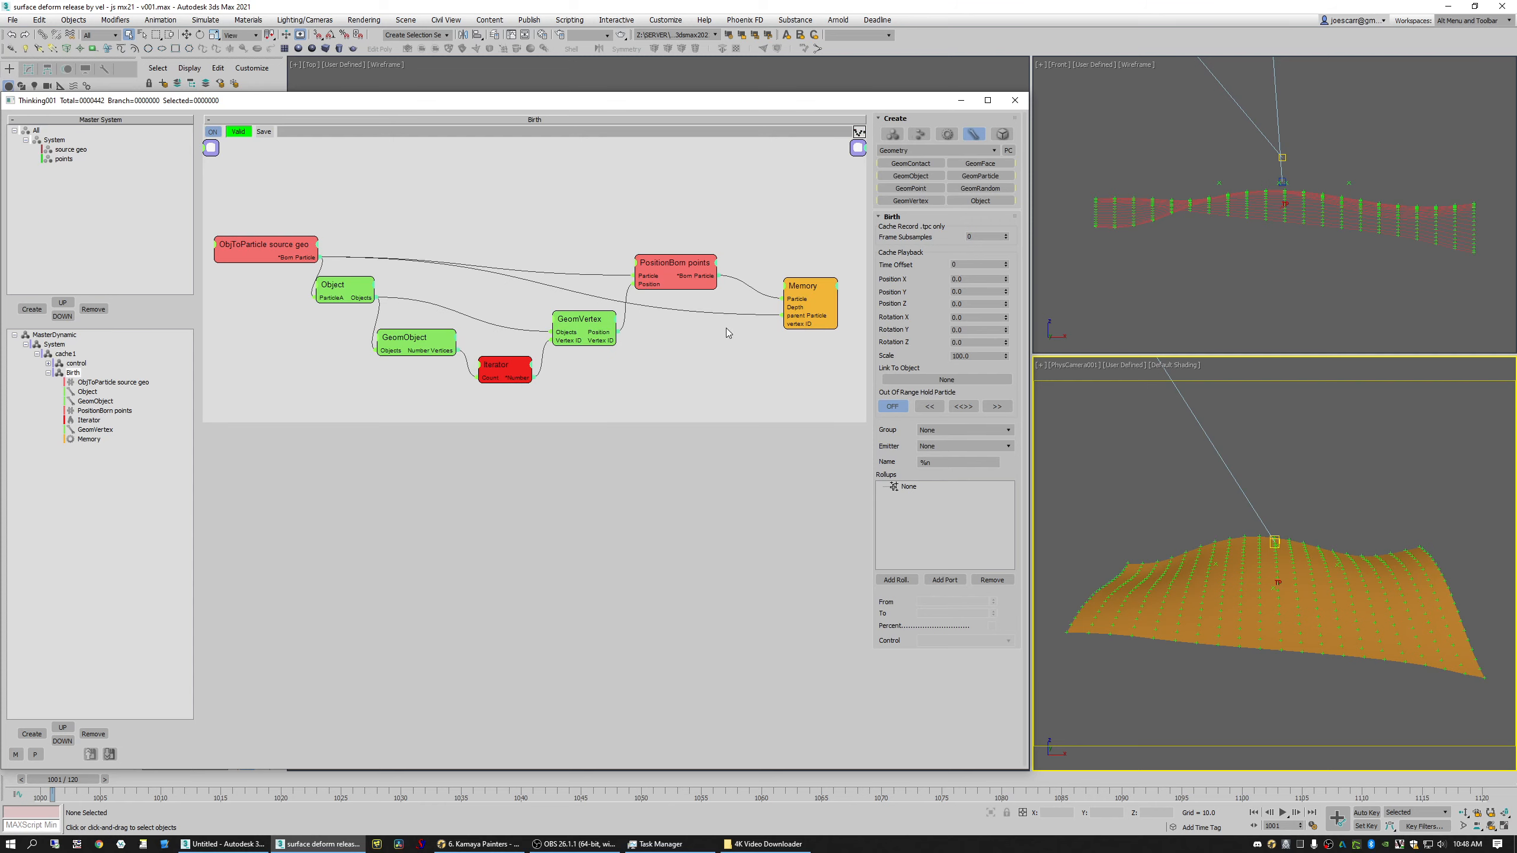
# Step: Connect the Iterator's Number output to Memory's vertex ID input and hide Memory's Depth input
pyautogui.moveTo(525, 380); pyautogui.dragTo(800, 293)
pyautogui.click(801, 288)
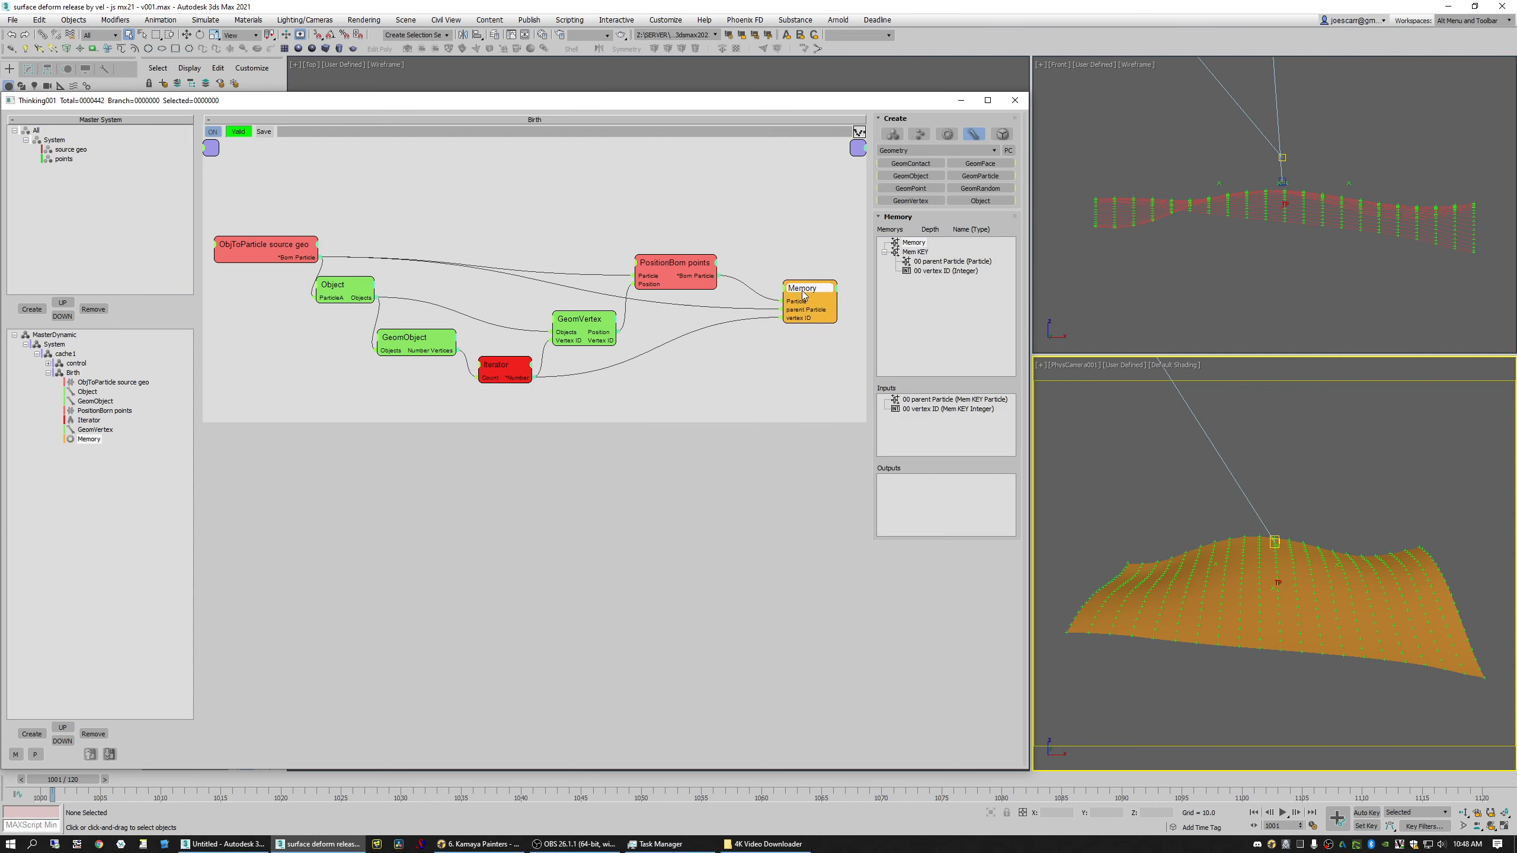
pyautogui.click(1191, 315)
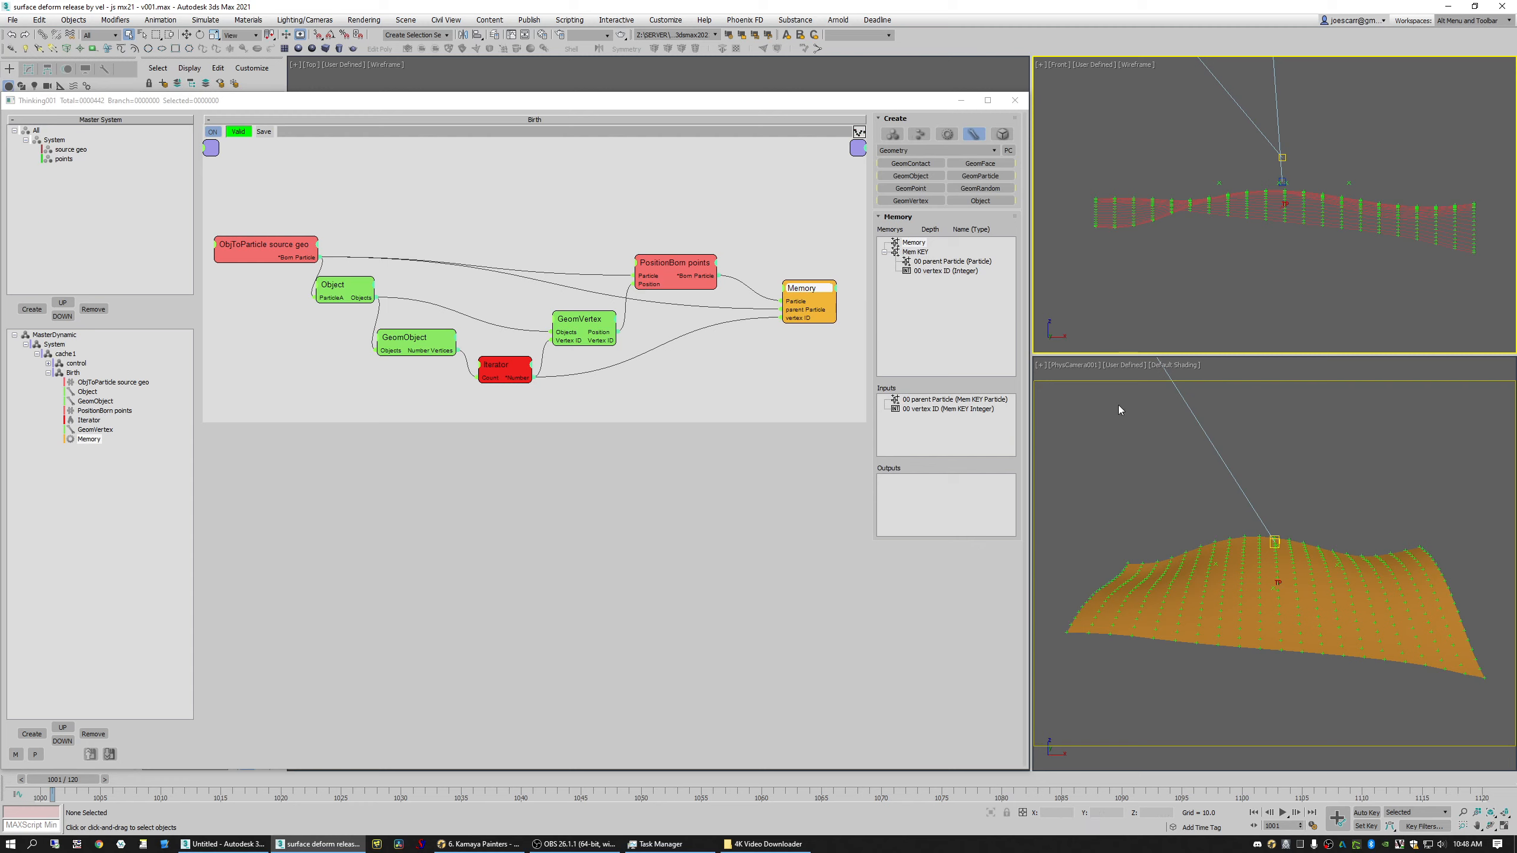
# Step: Open the debug log and set Memory's parent Particle and vertex ID inputs to write to it
pyautogui.rightClick(757, 230)
pyautogui.click(752, 386)
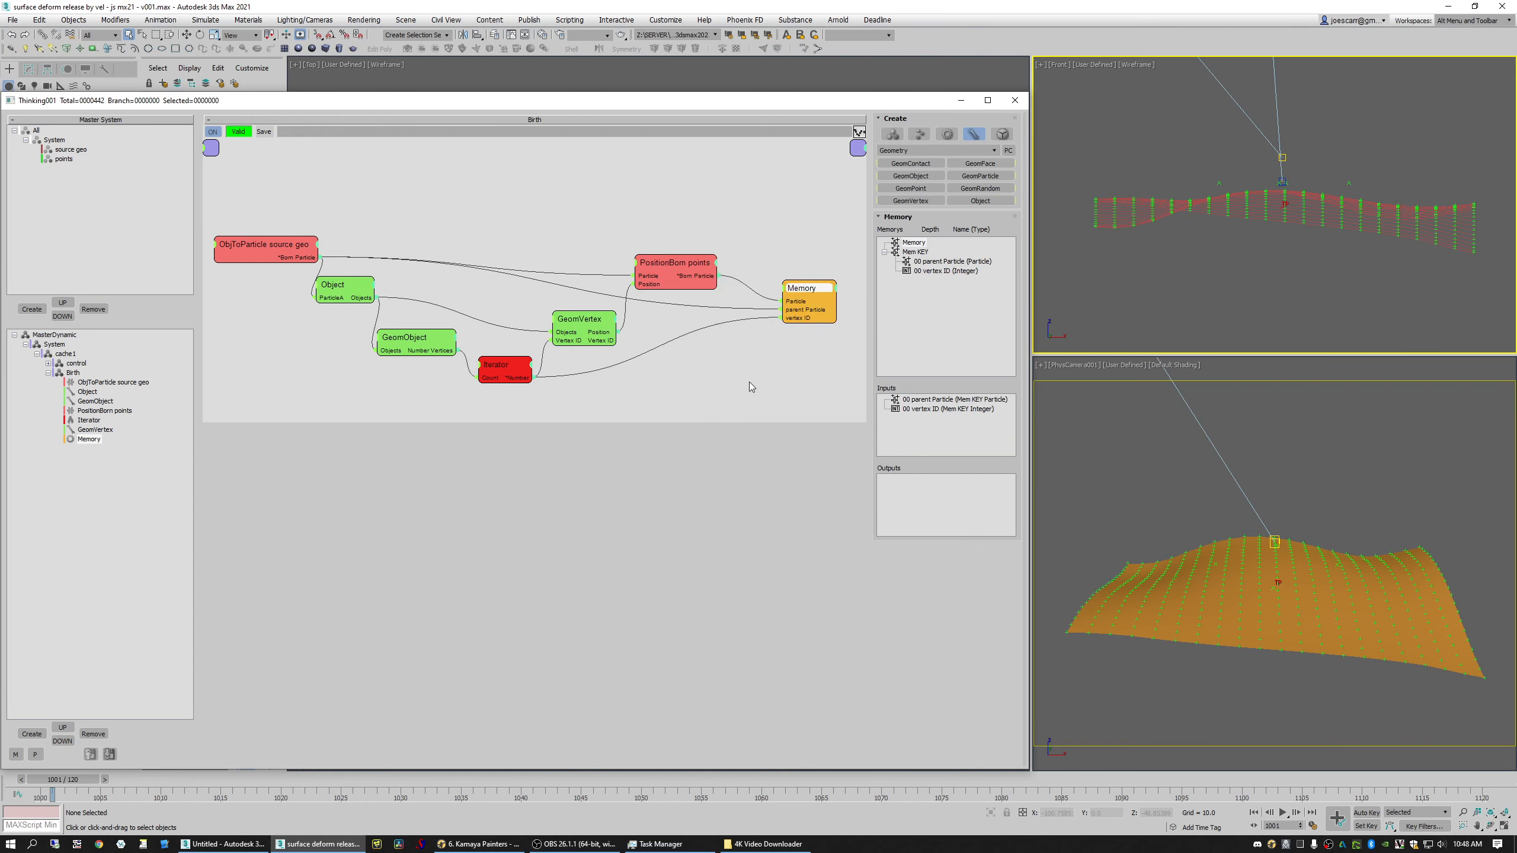
pyautogui.rightClick(745, 311)
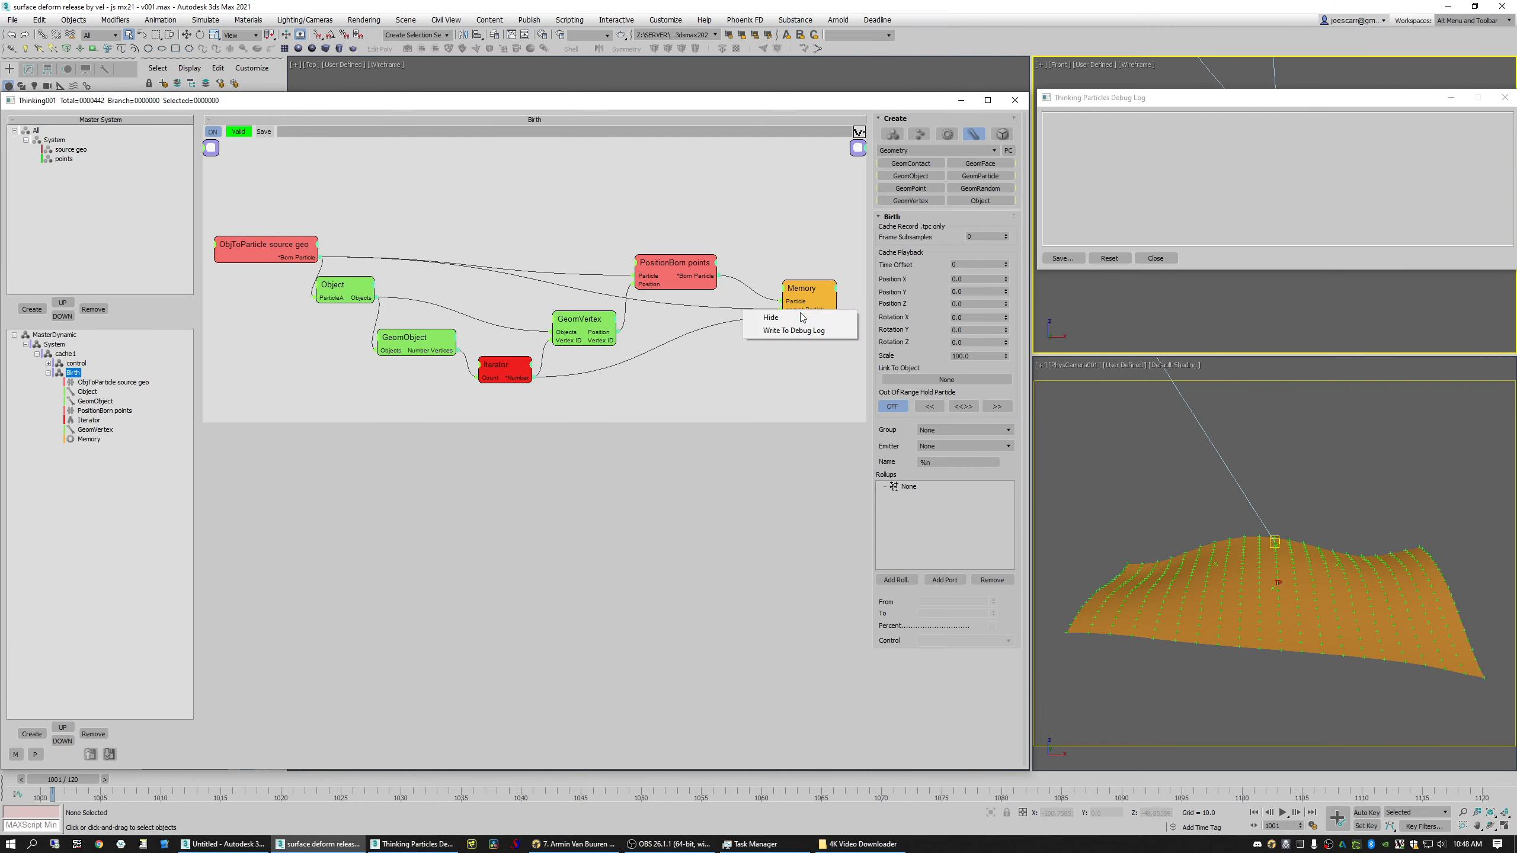
pyautogui.click(784, 332)
pyautogui.rightClick(744, 313)
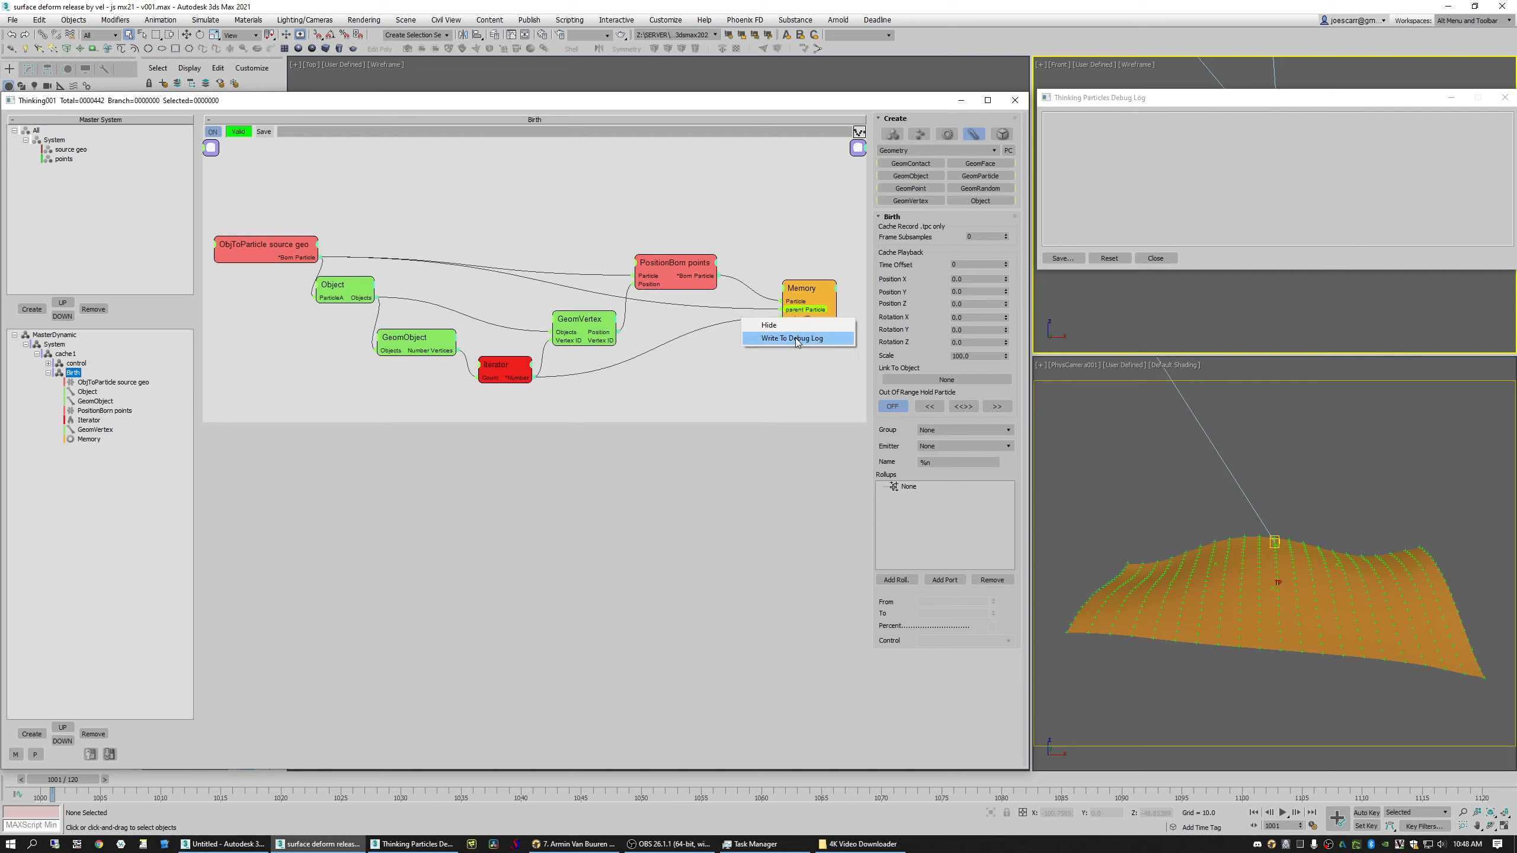
pyautogui.click(798, 332)
# Step: Run the simulation from frame 1000 to 1001 to check the debug log, and clear the debug writing in Birth
pyautogui.click(1060, 461)
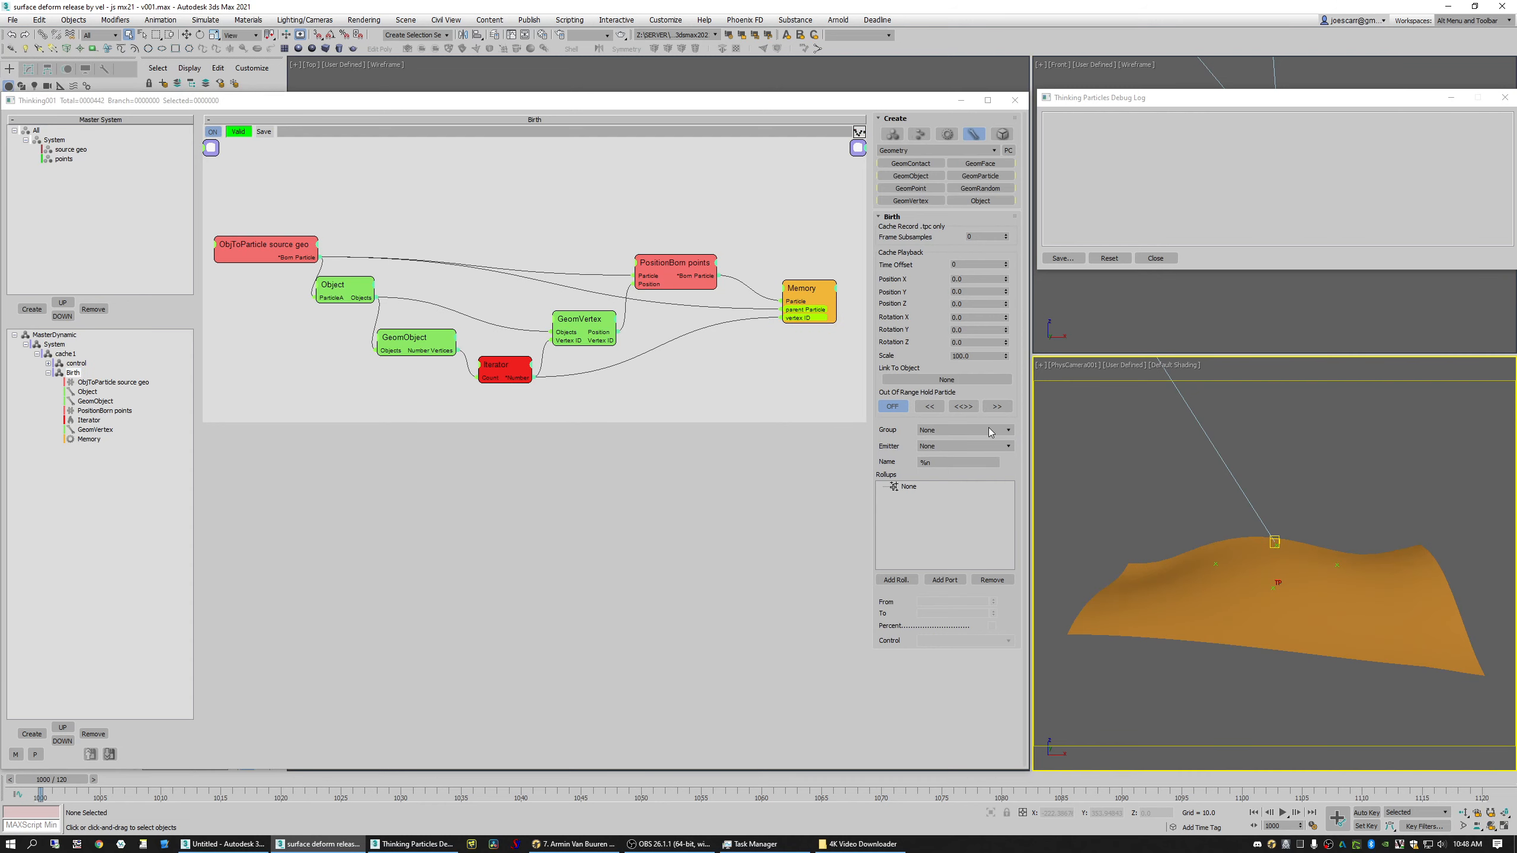
pyautogui.click(1202, 207)
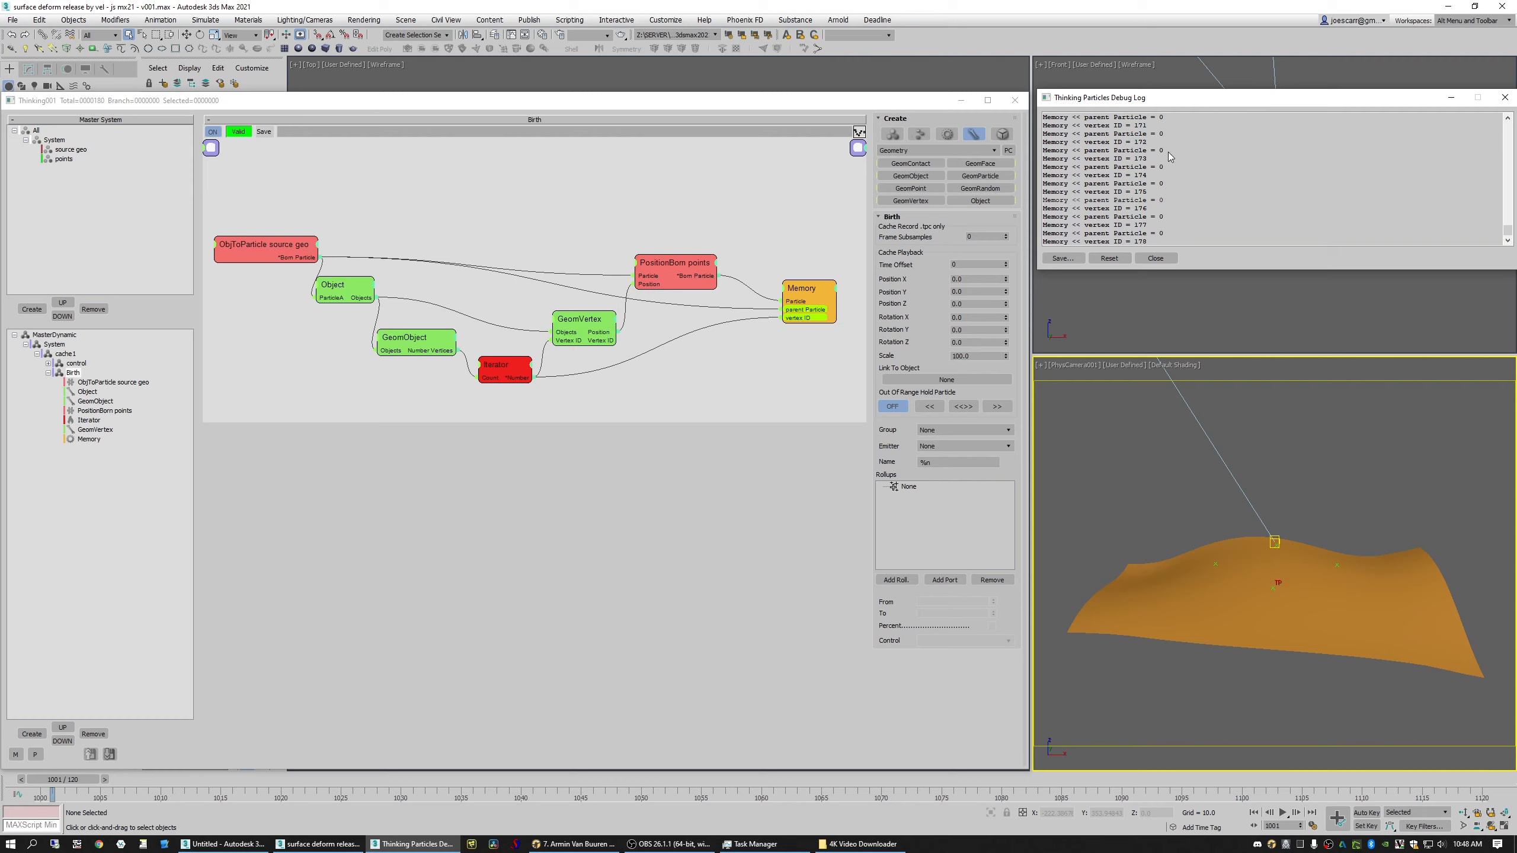
pyautogui.click(1141, 258)
pyautogui.rightClick(727, 397)
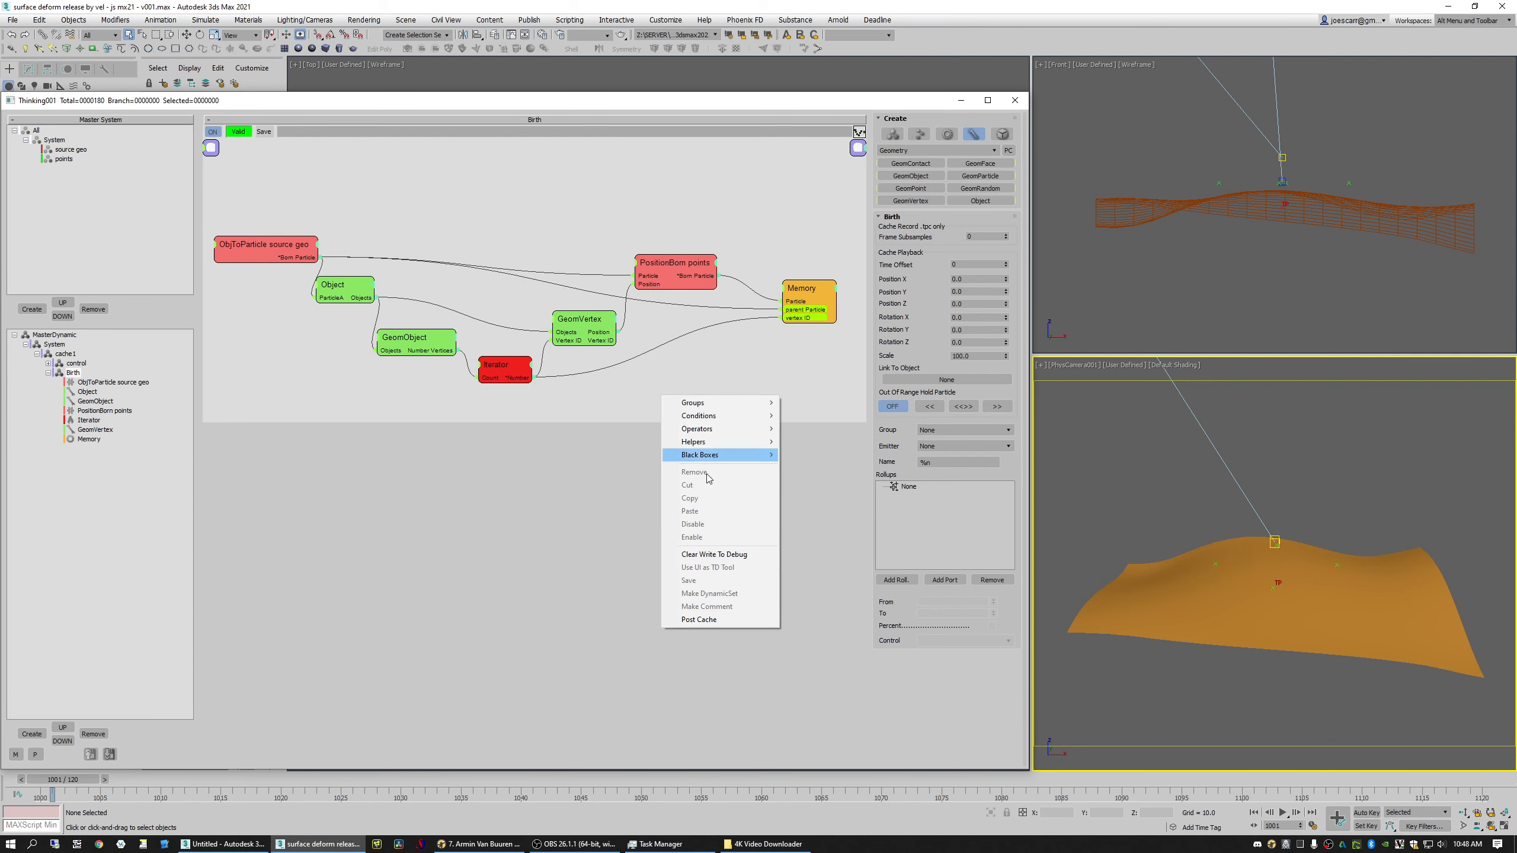
pyautogui.click(685, 564)
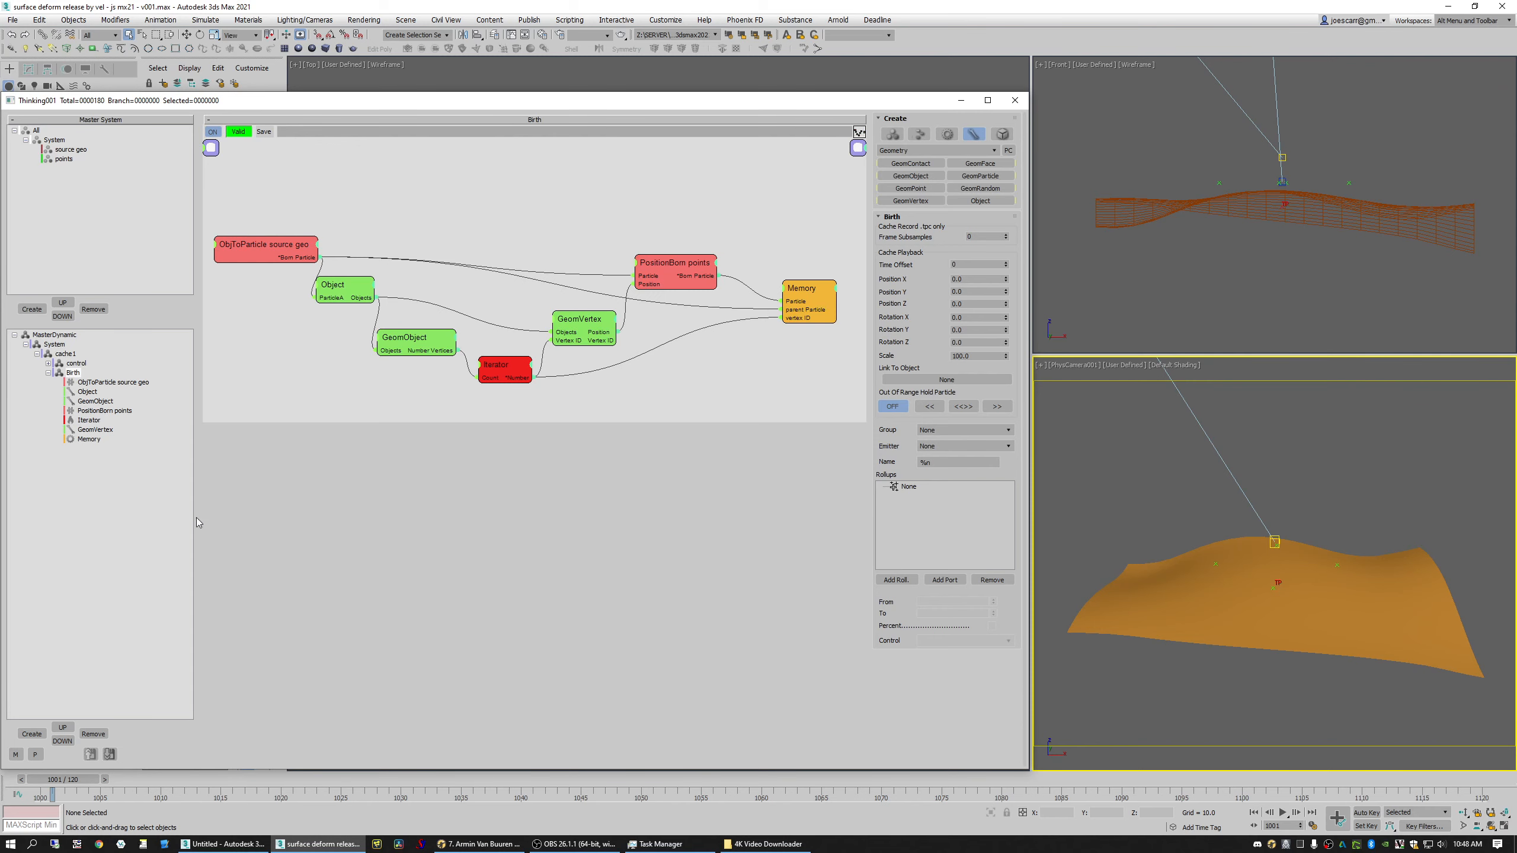
# Step: Collapse Birth in the tree, open cache1 and arrange its nodes with control above Birth
pyautogui.click(49, 373)
pyautogui.click(66, 354)
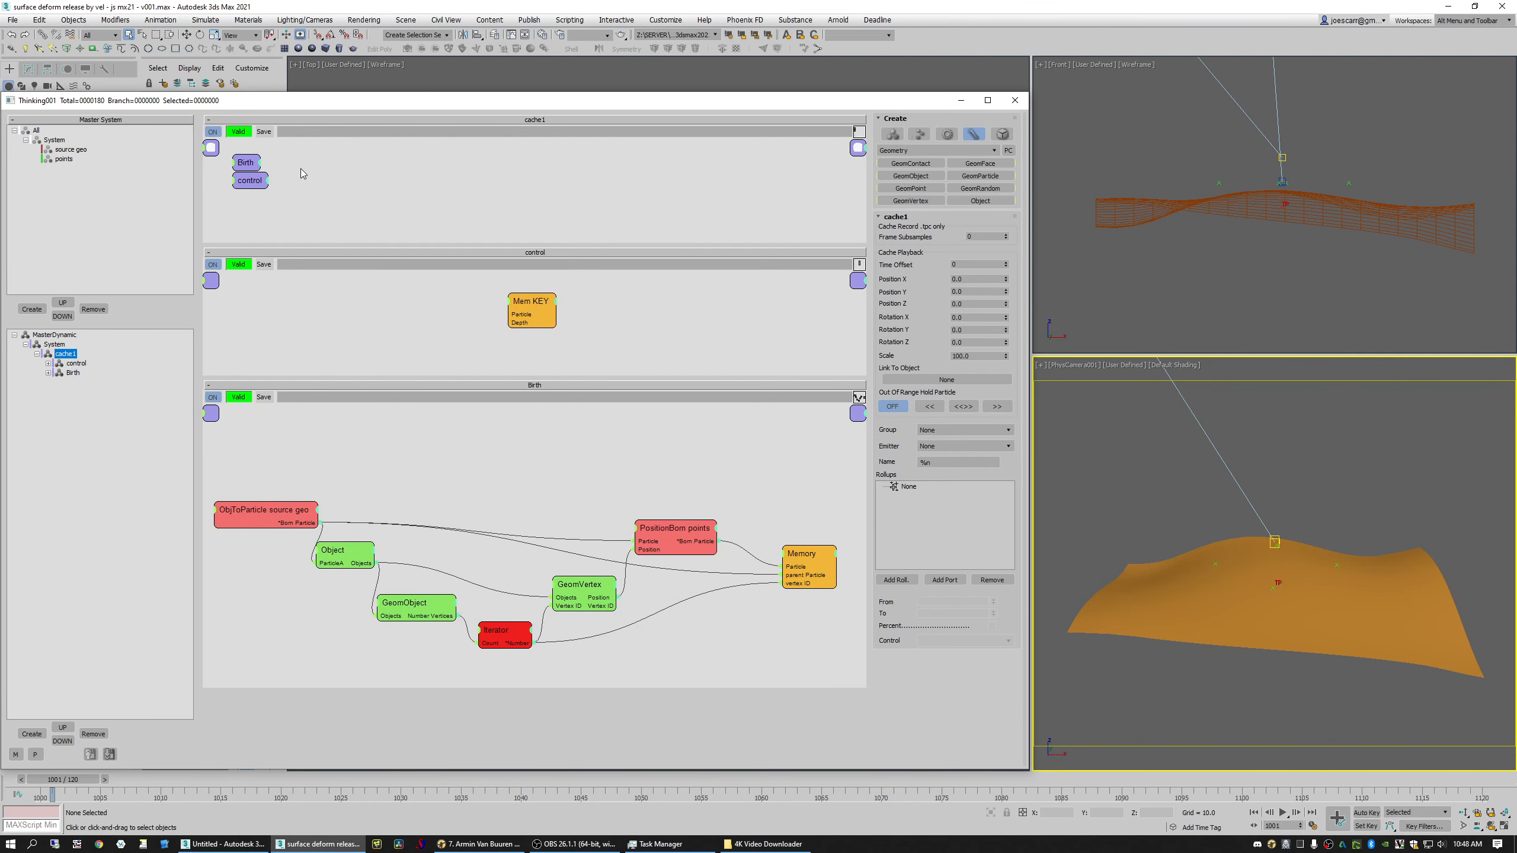
pyautogui.moveTo(354, 171); pyautogui.dragTo(583, 183, button='middle')
pyautogui.moveTo(473, 170); pyautogui.dragTo(479, 211)
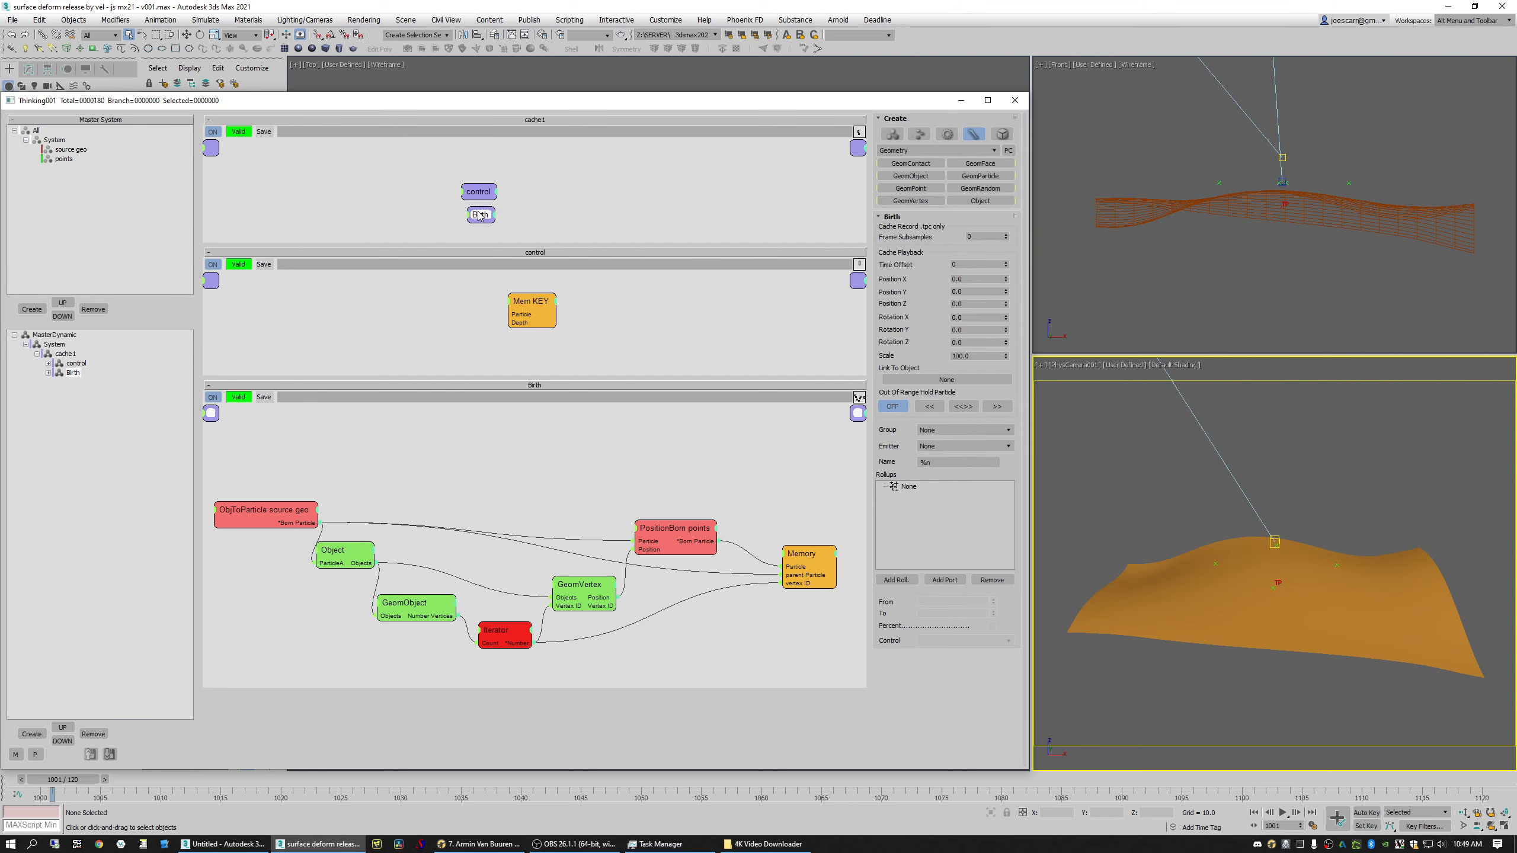
pyautogui.moveTo(559, 187); pyautogui.dragTo(586, 208, button='middle')
pyautogui.moveTo(621, 336); pyautogui.dragTo(622, 347, button='middle')
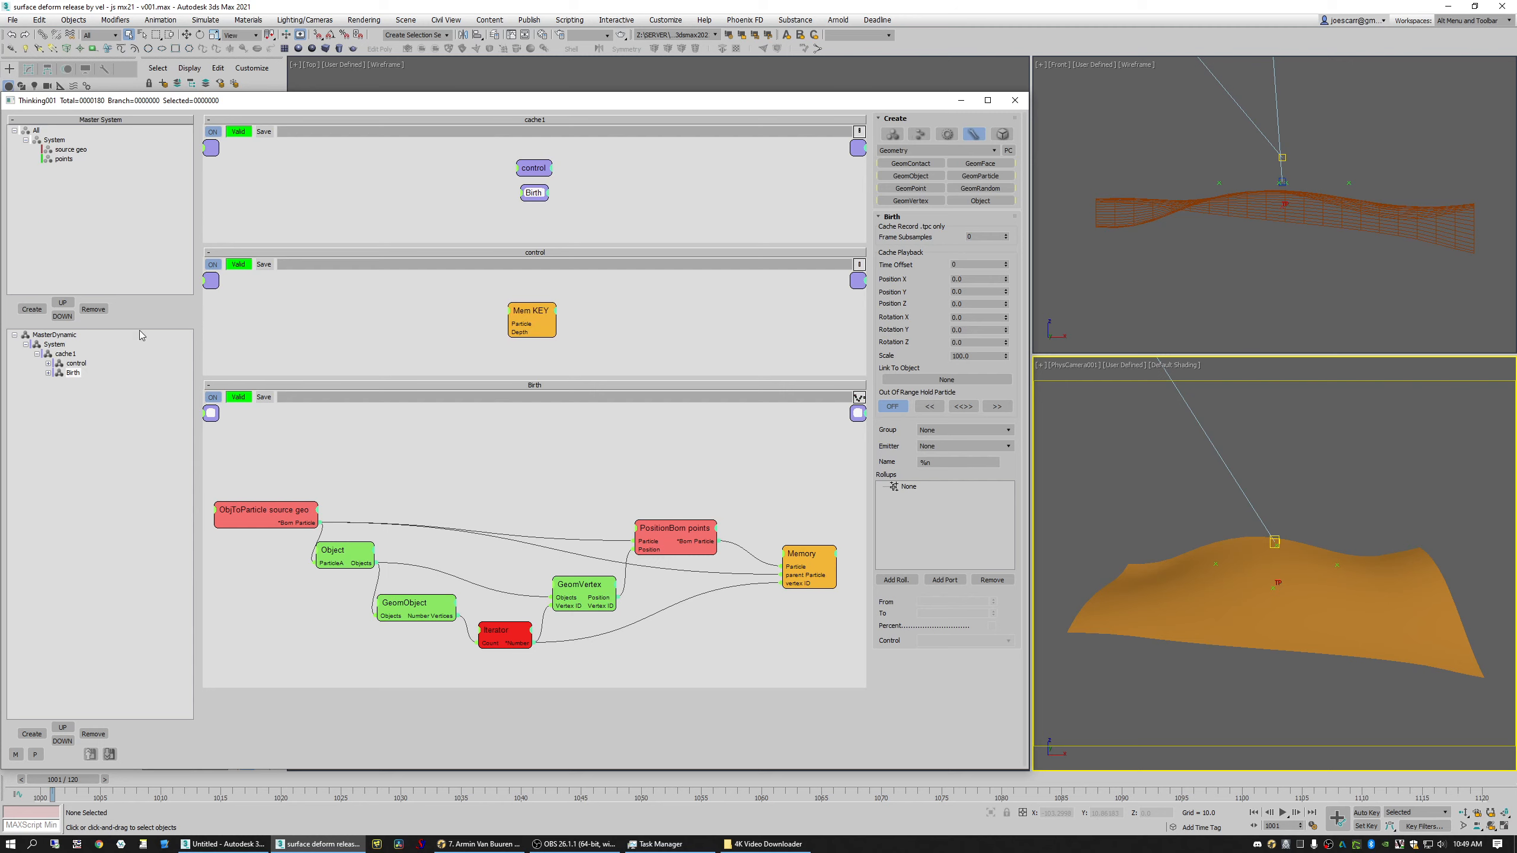
# Step: Create a dynamic set named "follow vert" inside cache1 and make its node area taller
pyautogui.rightClick(67, 361)
pyautogui.click(123, 372)
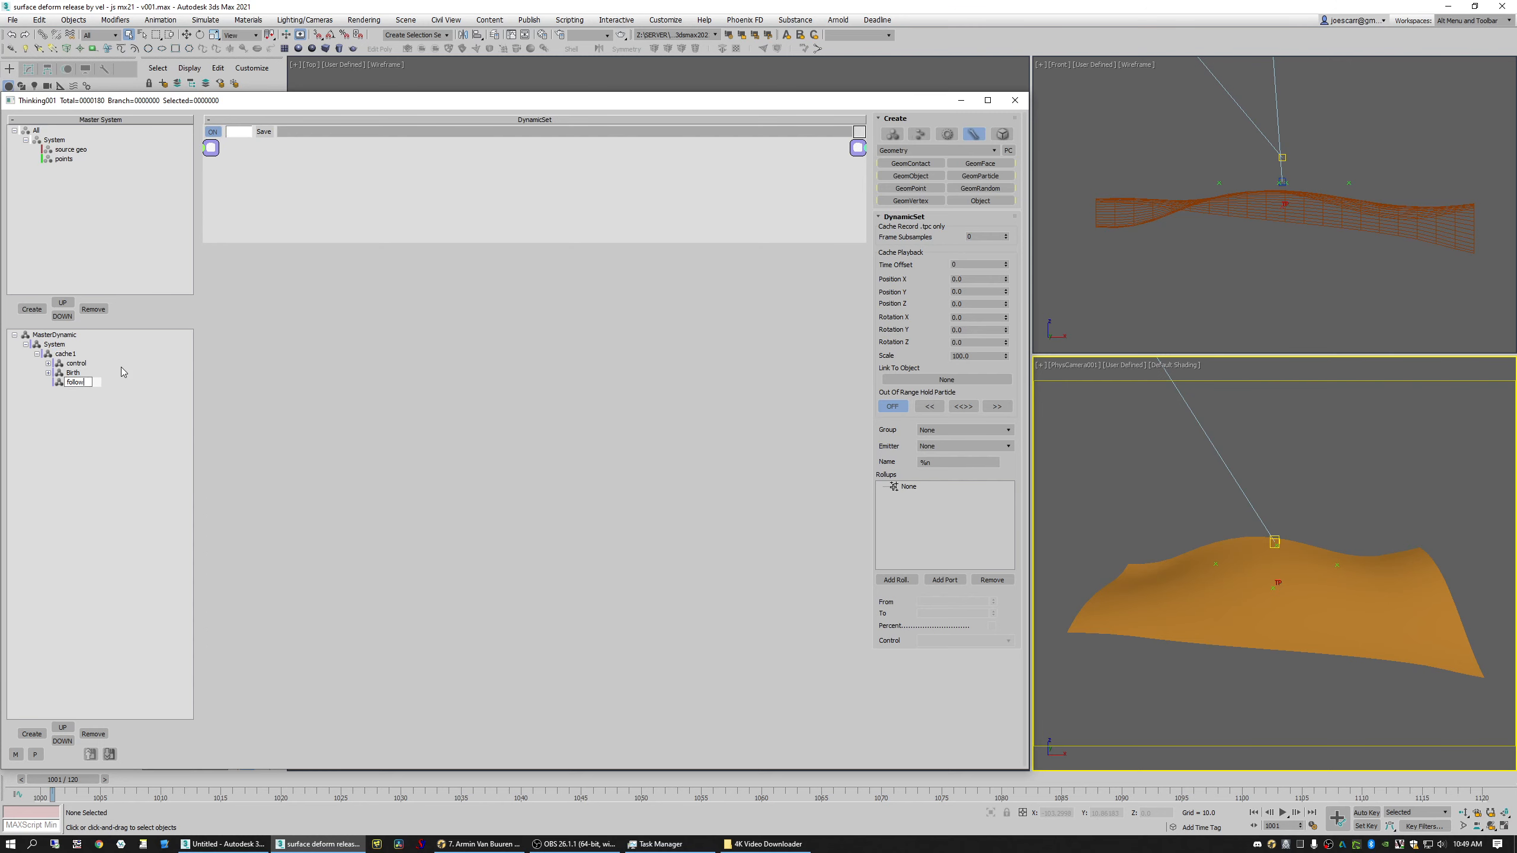
pyautogui.write('follow vert')
pyautogui.press('Return')
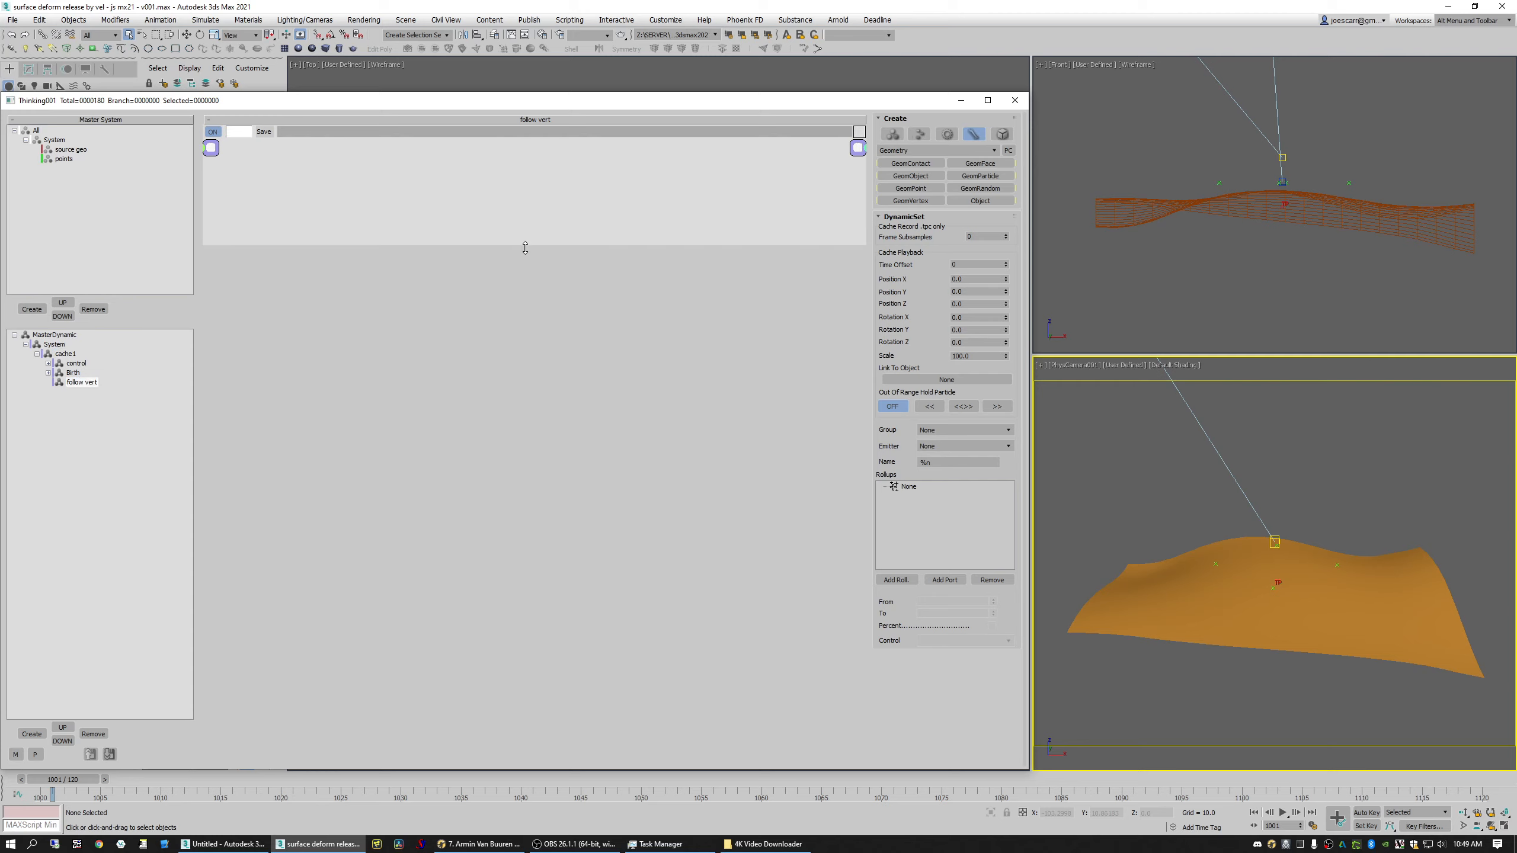
pyautogui.click(525, 244)
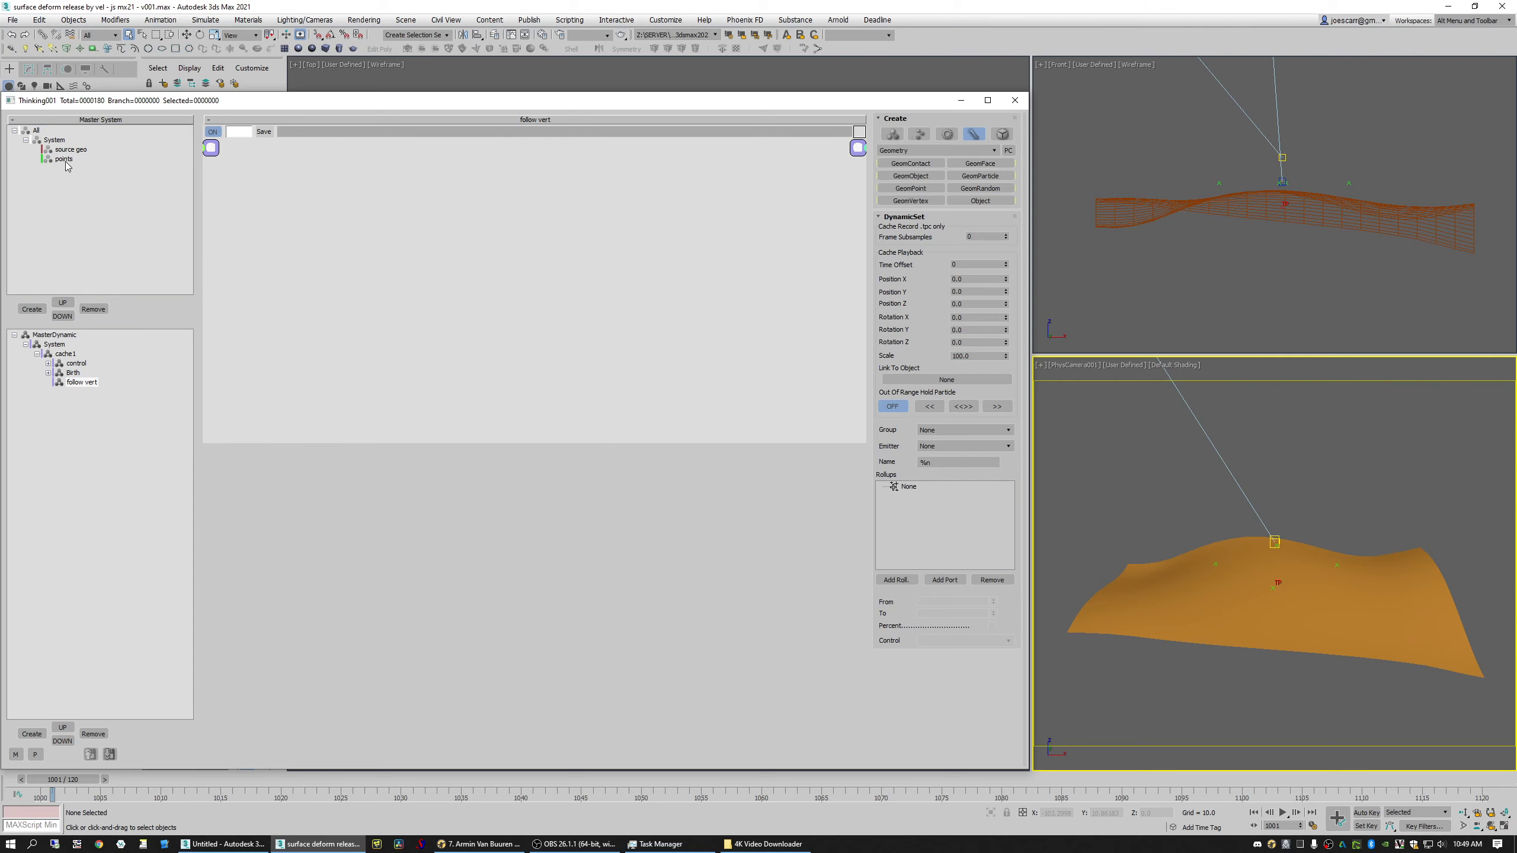
# Step: Add the points particle group as a node in the follow vert set
pyautogui.moveTo(149, 186); pyautogui.dragTo(266, 233)
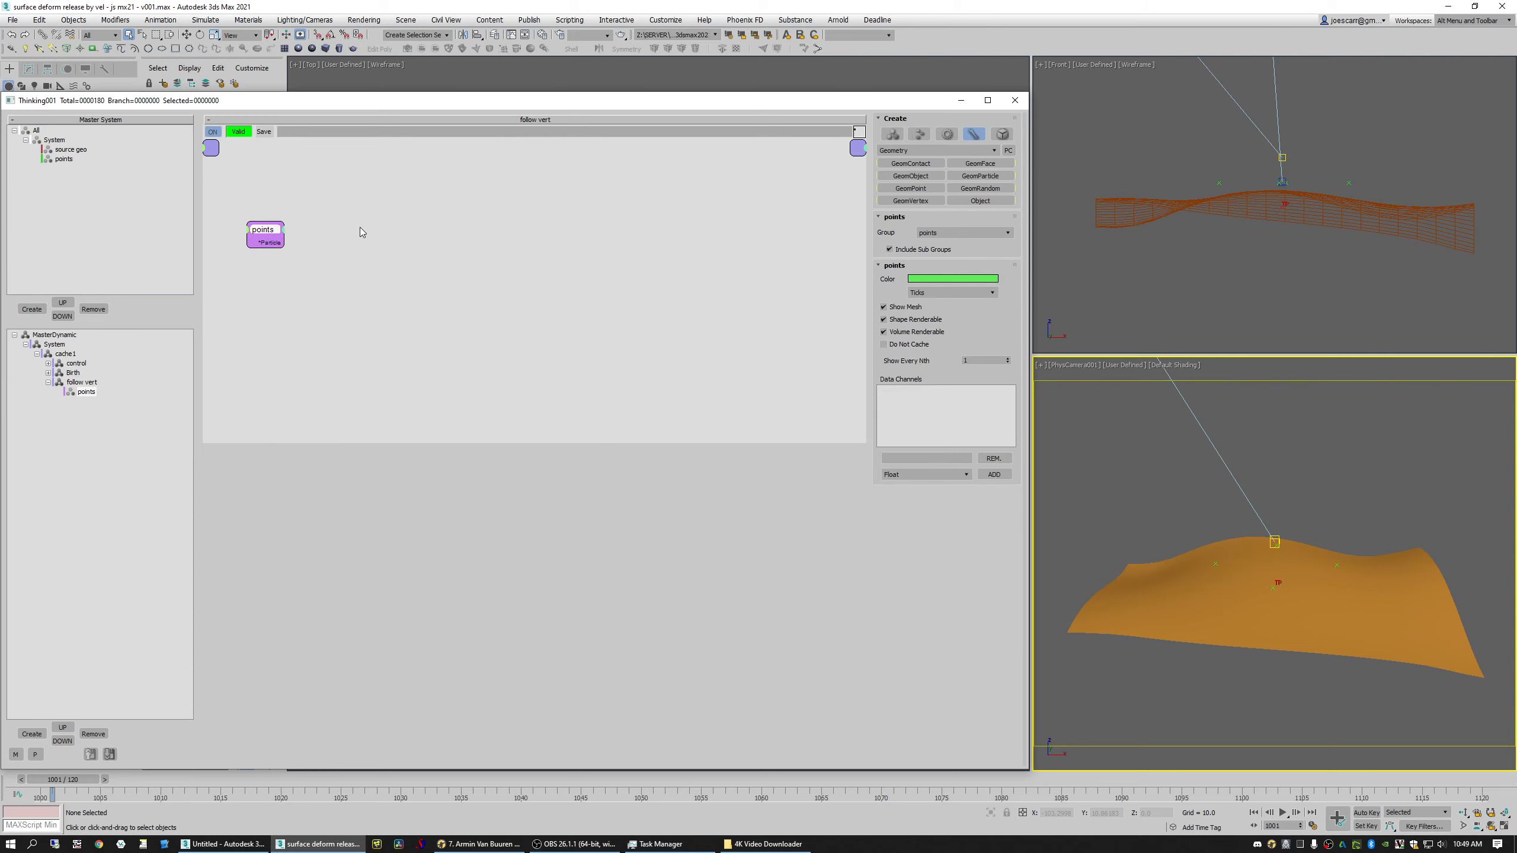
pyautogui.rightClick(278, 224)
pyautogui.click(363, 200)
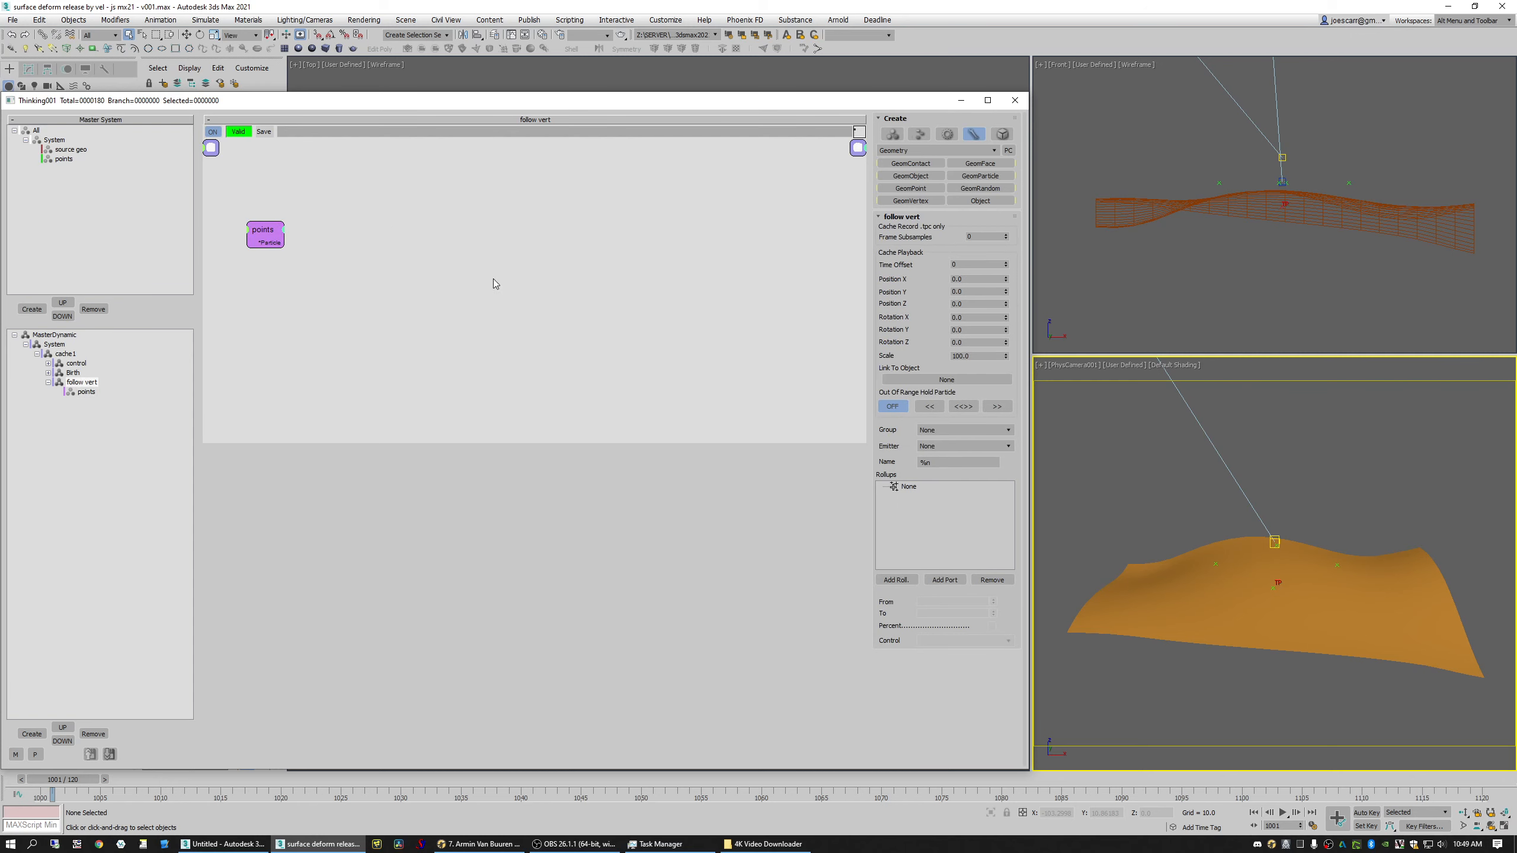
# Step: Copy the Memory operator from Birth into follow vert and connect the points group's Particle output to it
pyautogui.click(73, 372)
pyautogui.click(822, 289)
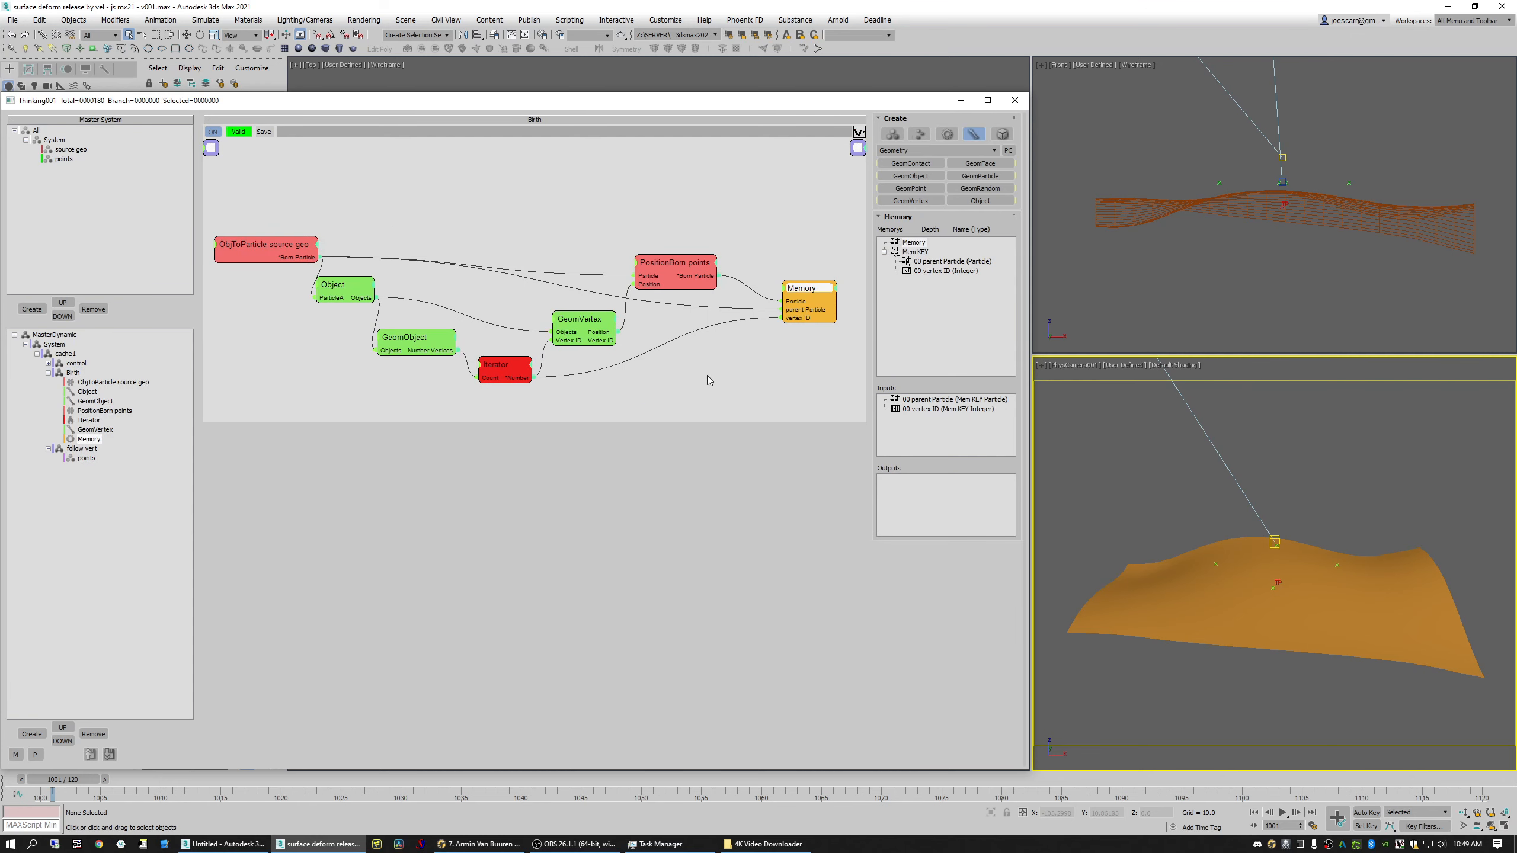
pyautogui.rightClick(649, 377)
pyautogui.click(647, 485)
pyautogui.click(81, 448)
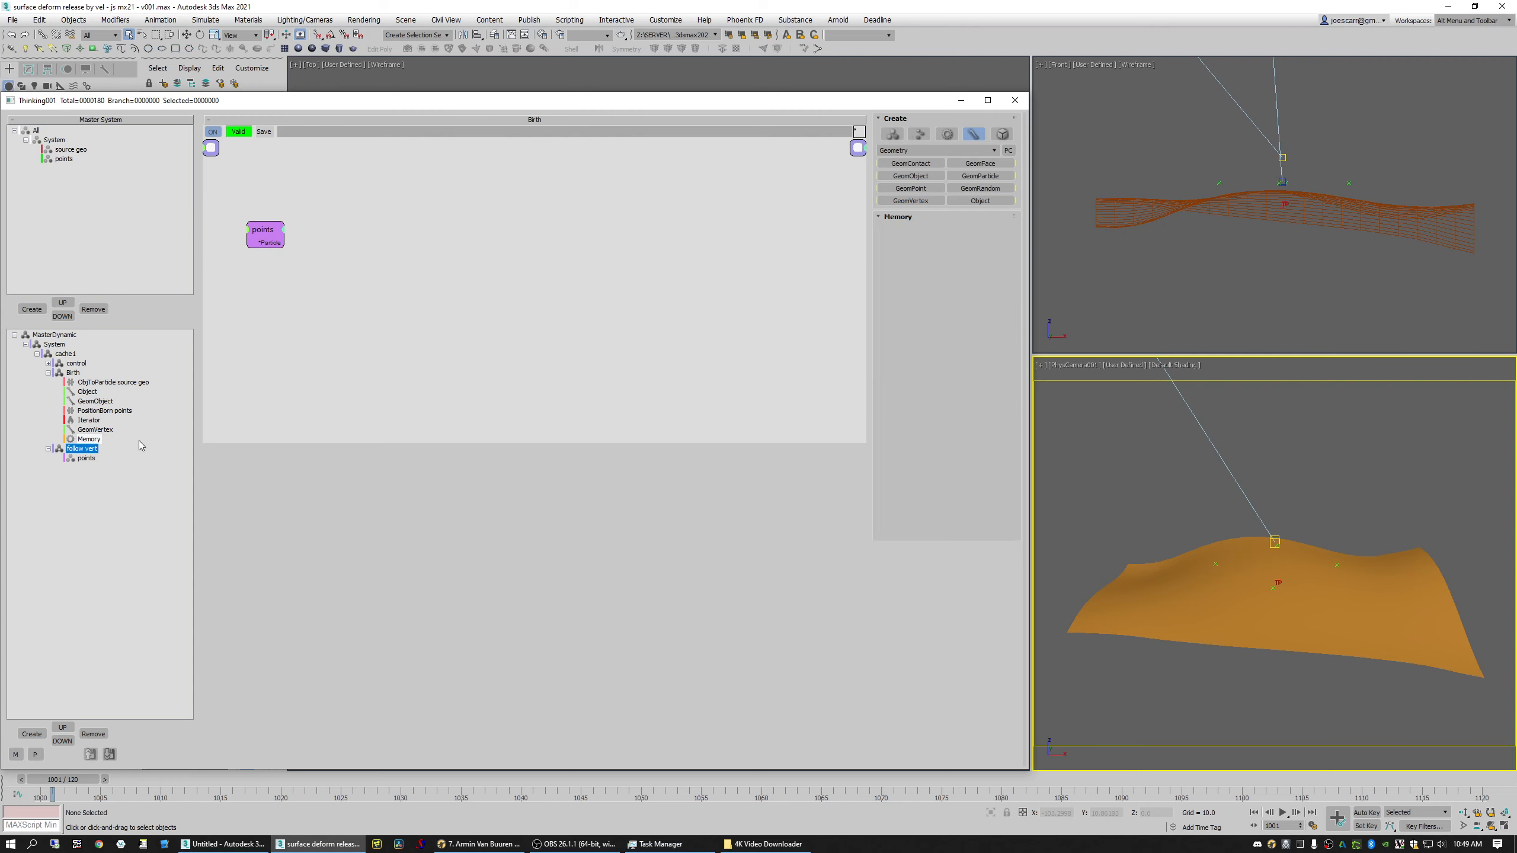
pyautogui.rightClick(335, 225)
pyautogui.click(292, 334)
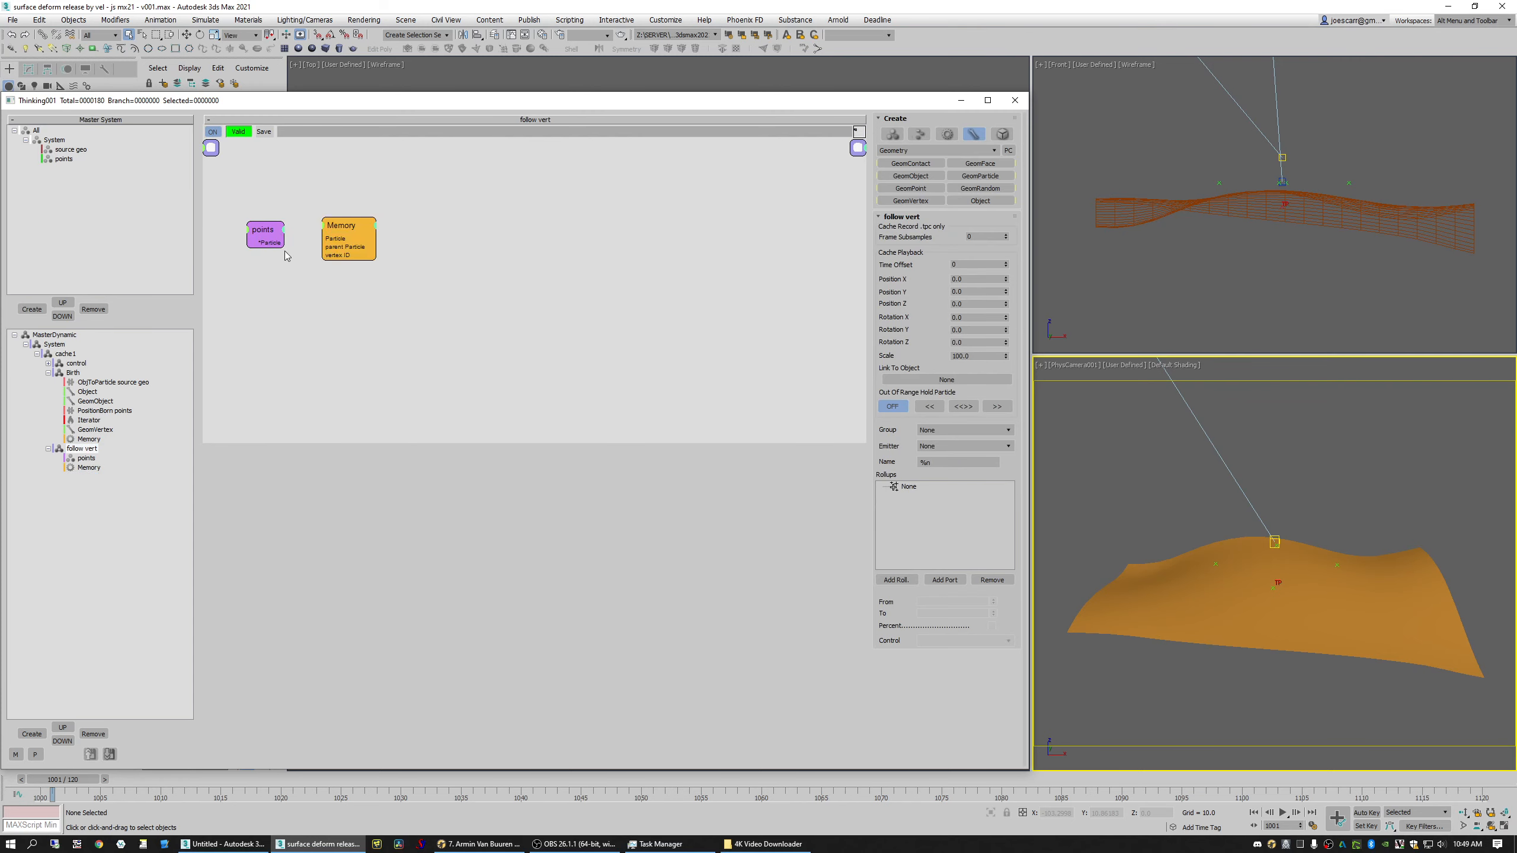
pyautogui.click(330, 236)
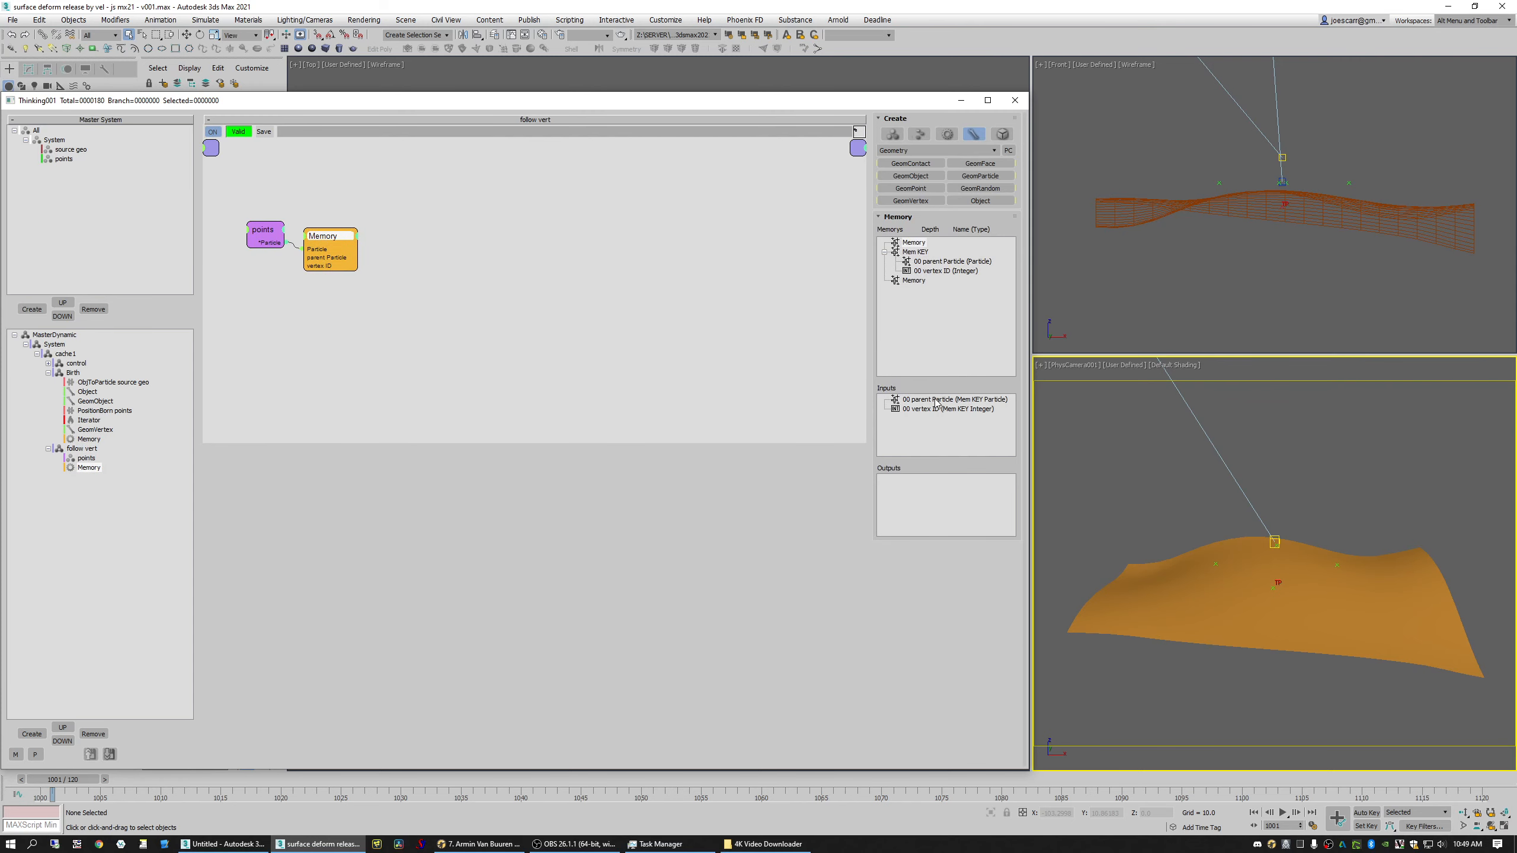
# Step: Add parent Particle and vertex ID as outputs of the copied Memory operator and remove both from its inputs
pyautogui.moveTo(936, 405); pyautogui.dragTo(911, 492)
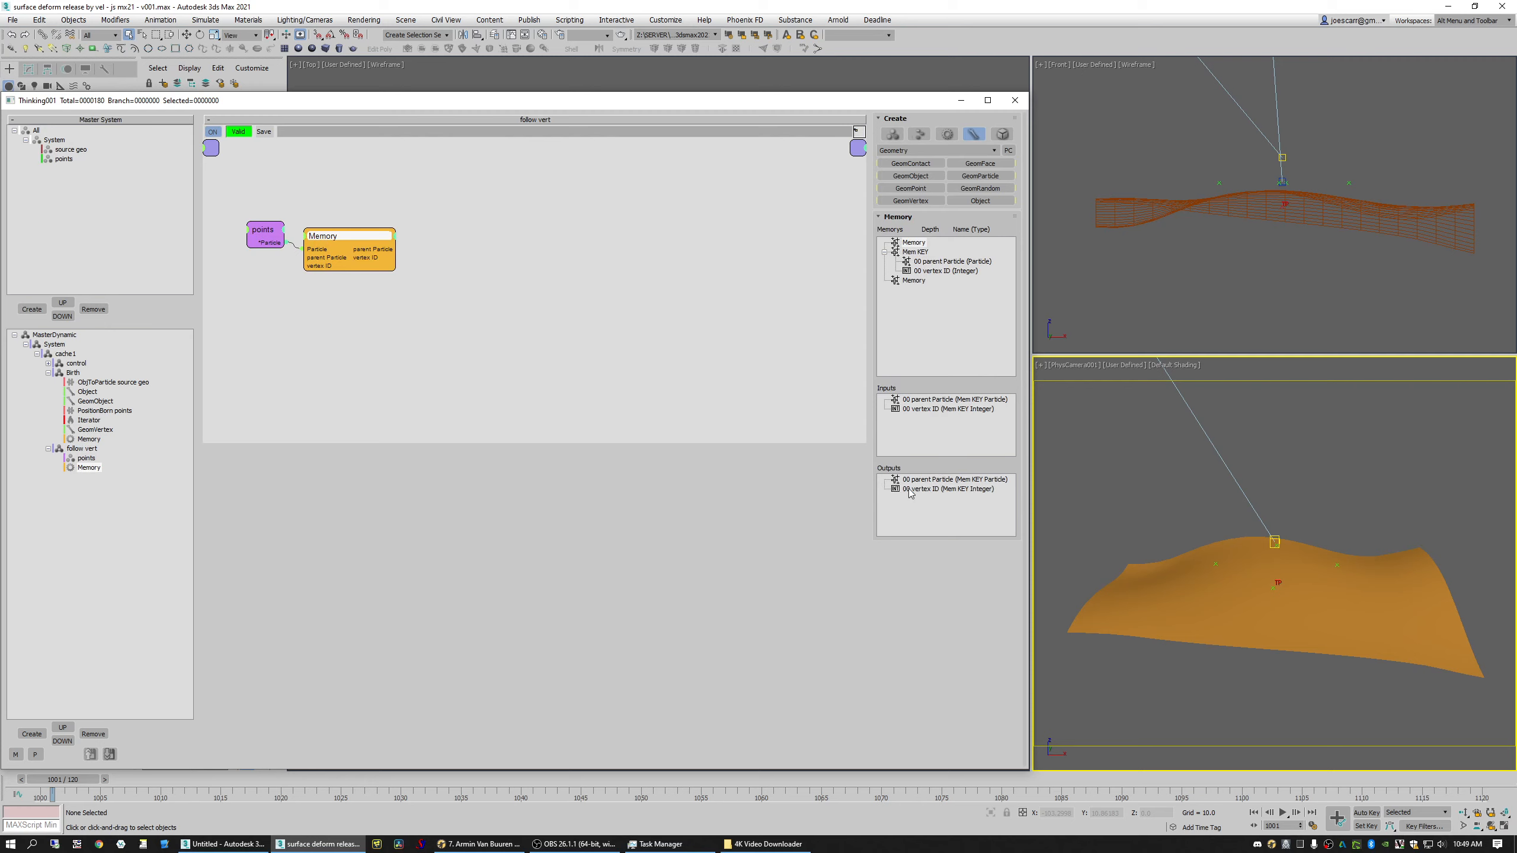
pyautogui.rightClick(927, 400)
pyautogui.click(924, 412)
pyautogui.rightClick(925, 400)
pyautogui.click(923, 408)
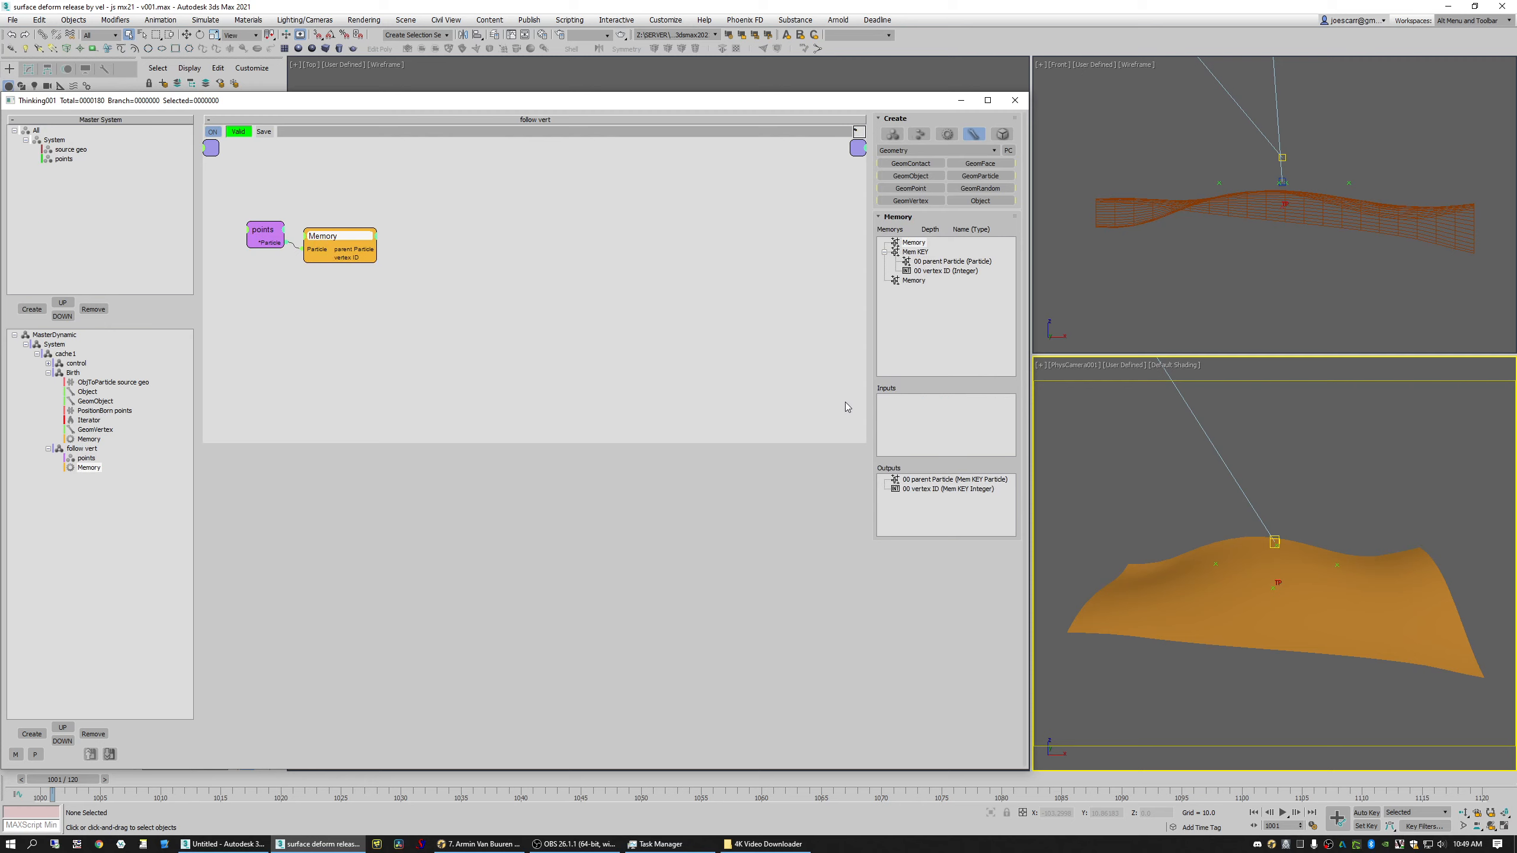
pyautogui.click(552, 291)
pyautogui.click(337, 233)
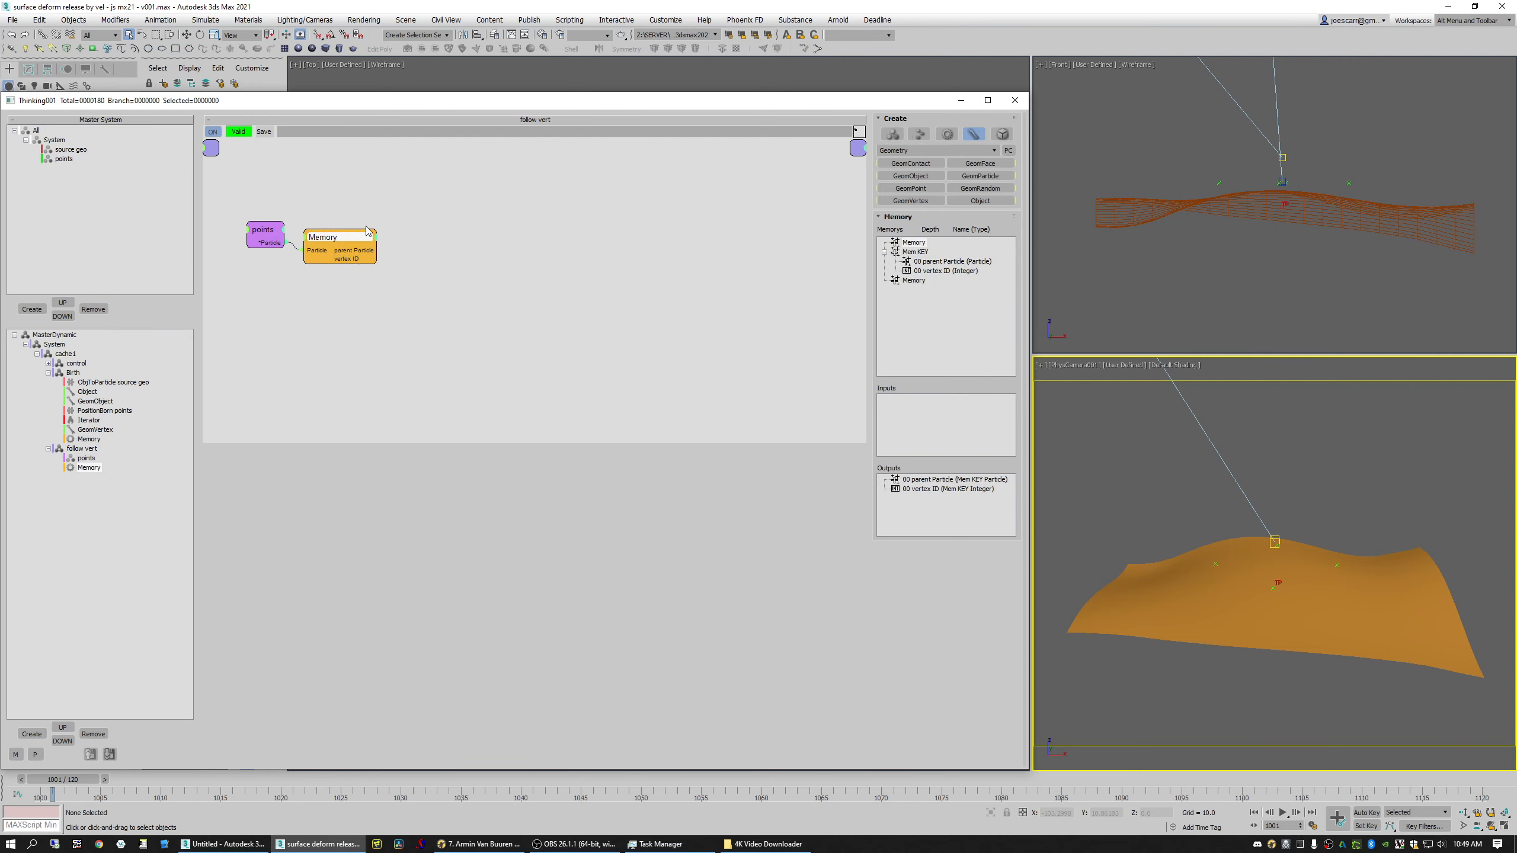
pyautogui.moveTo(367, 229); pyautogui.dragTo(362, 240)
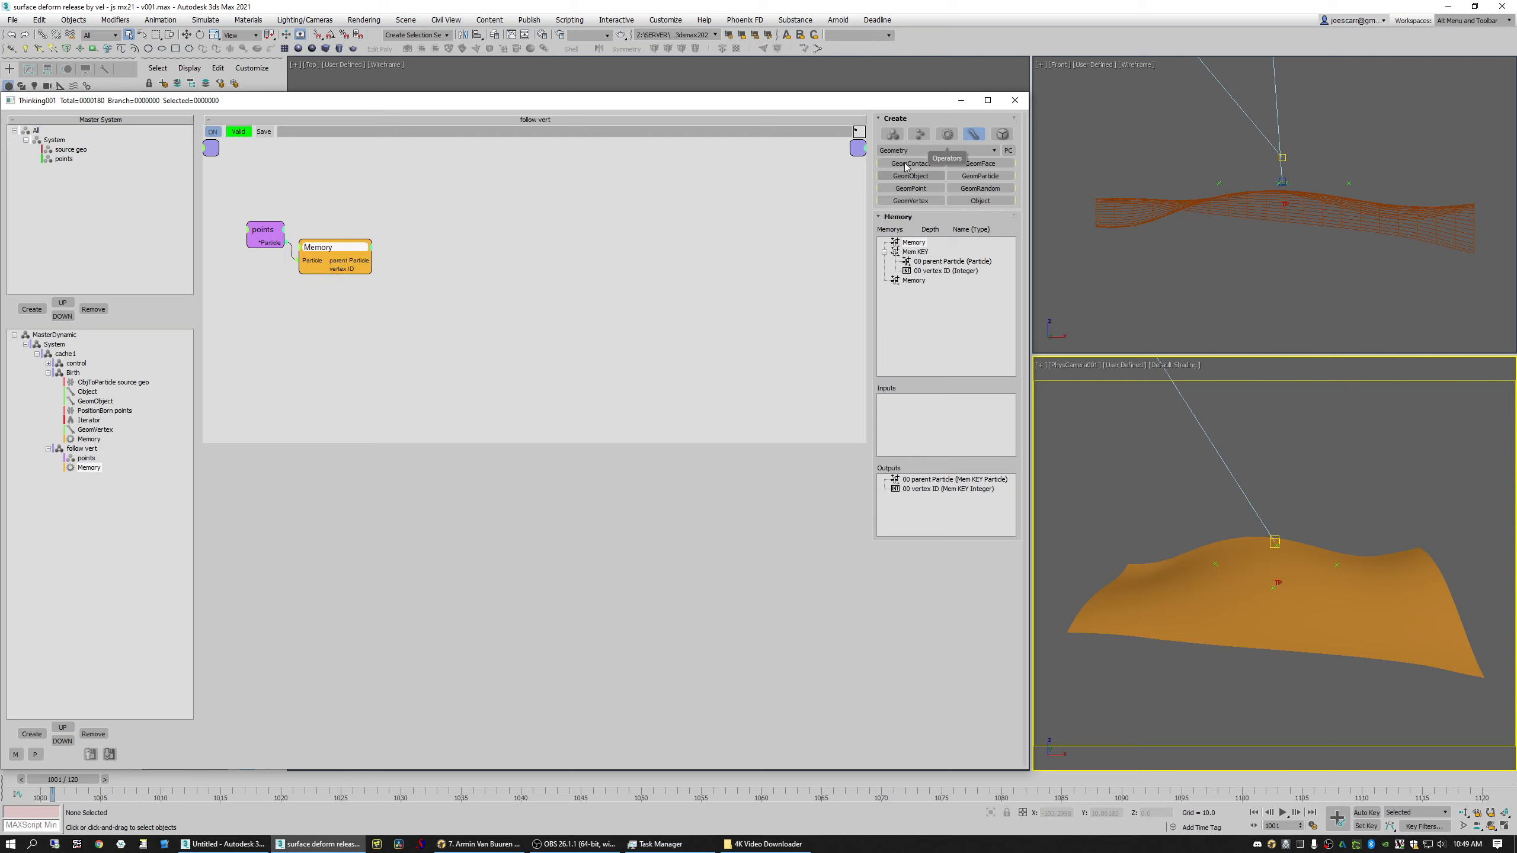
pyautogui.click(935, 149)
pyautogui.click(911, 190)
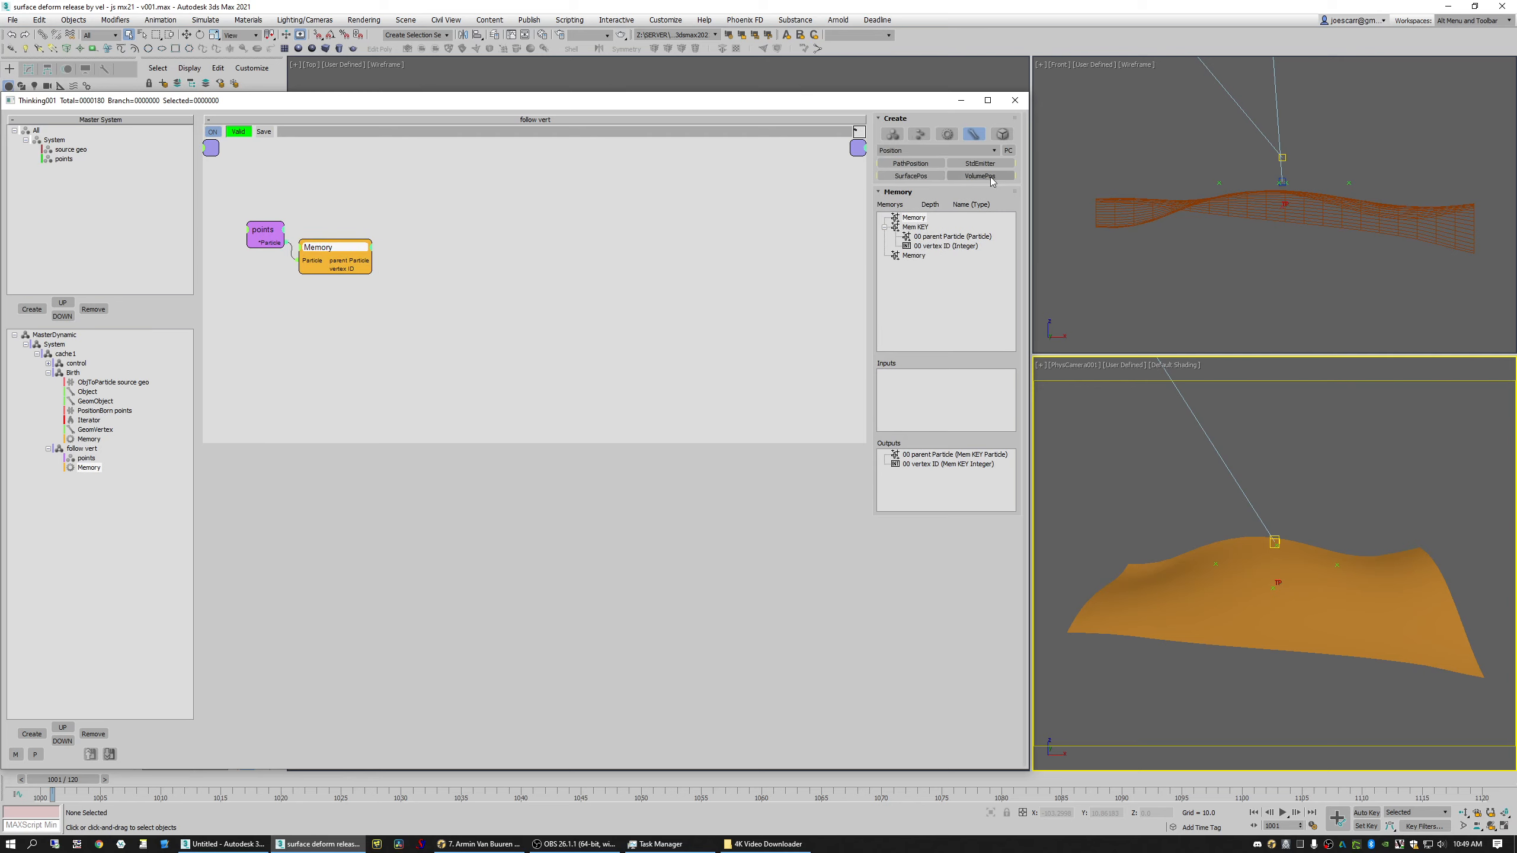
pyautogui.click(491, 249)
pyautogui.moveTo(498, 268); pyautogui.dragTo(320, 282)
pyautogui.moveTo(263, 234); pyautogui.dragTo(259, 238)
pyautogui.moveTo(507, 270); pyautogui.dragTo(373, 296)
pyautogui.click(340, 282)
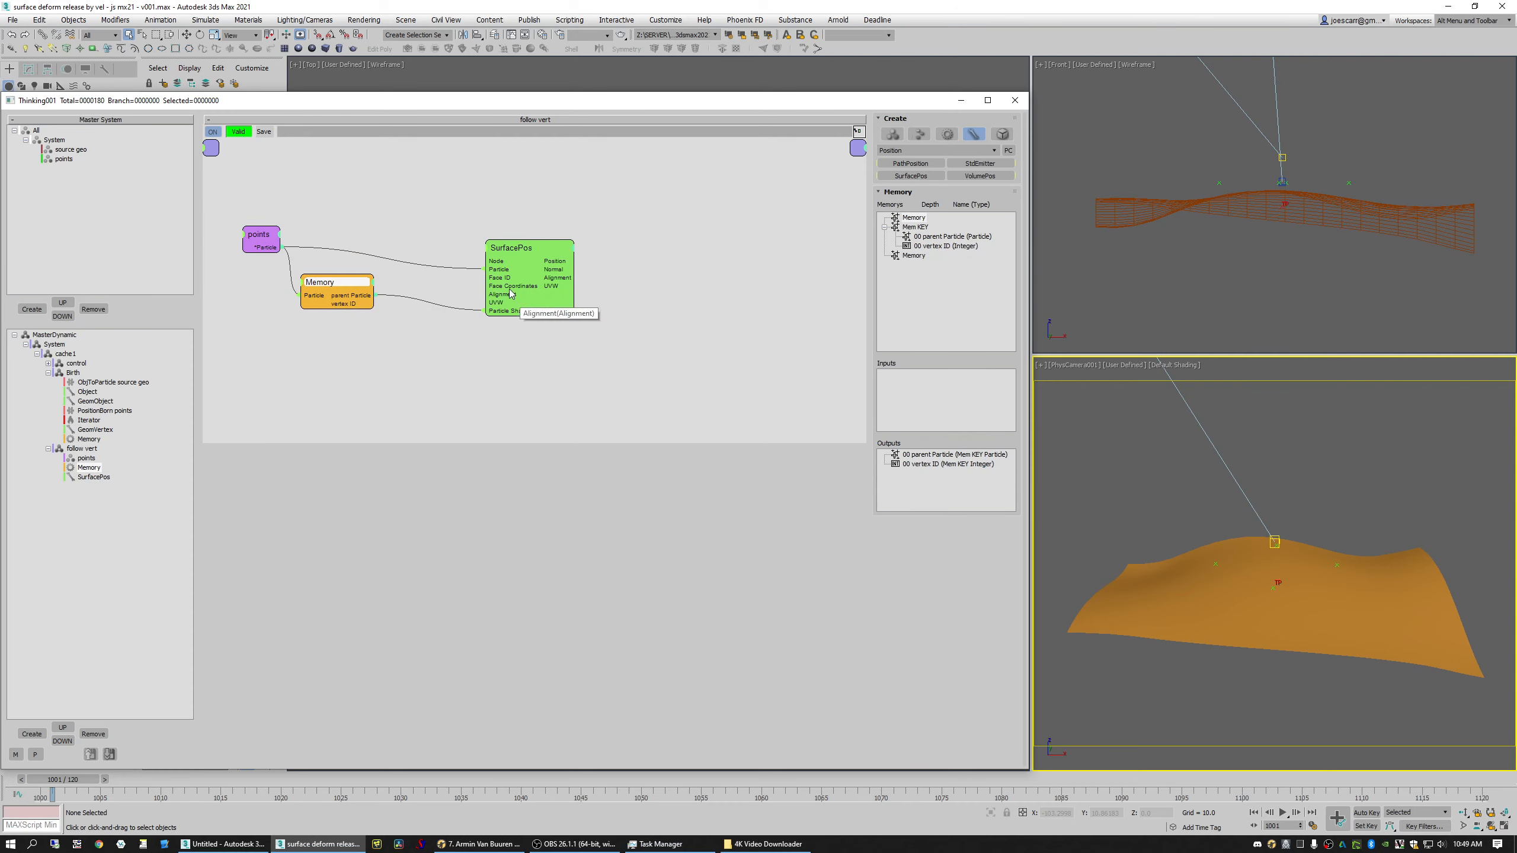
pyautogui.click(549, 252)
pyautogui.press('Delete')
pyautogui.click(511, 227)
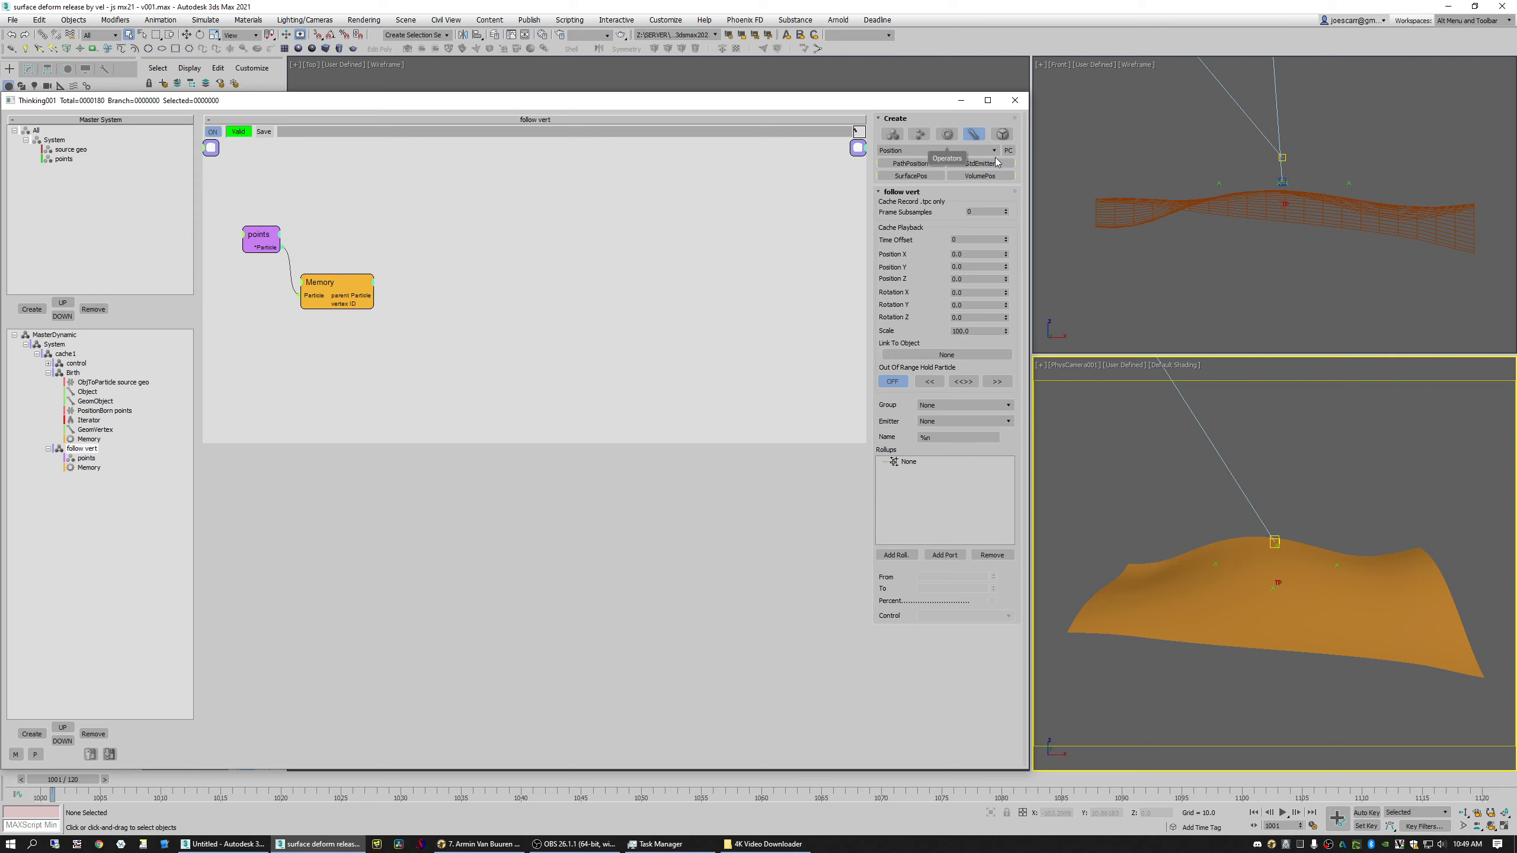
pyautogui.click(959, 153)
pyautogui.click(924, 197)
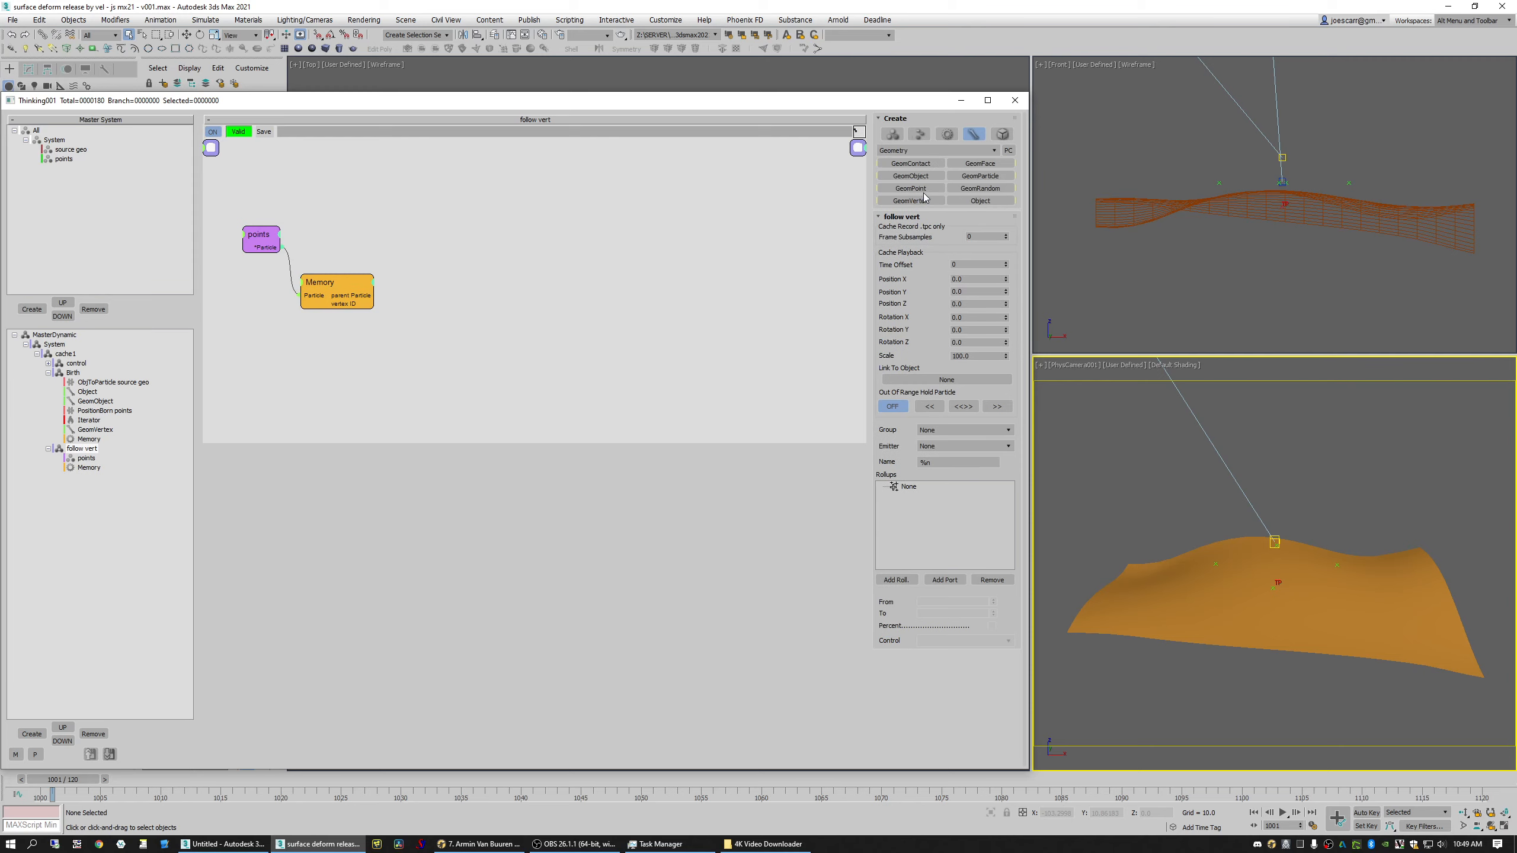
pyautogui.click(490, 252)
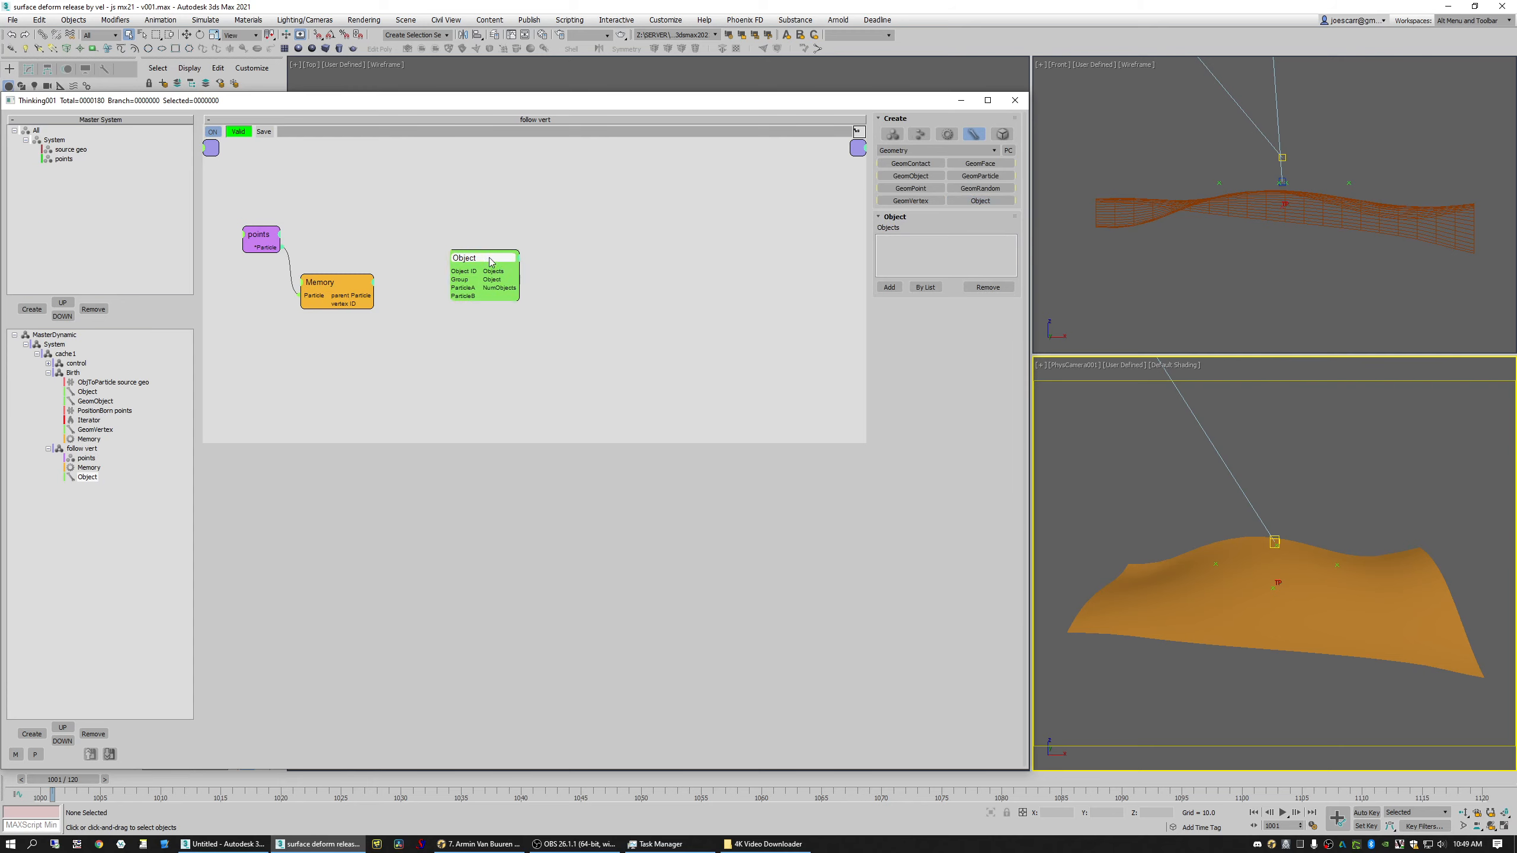
pyautogui.click(910, 175)
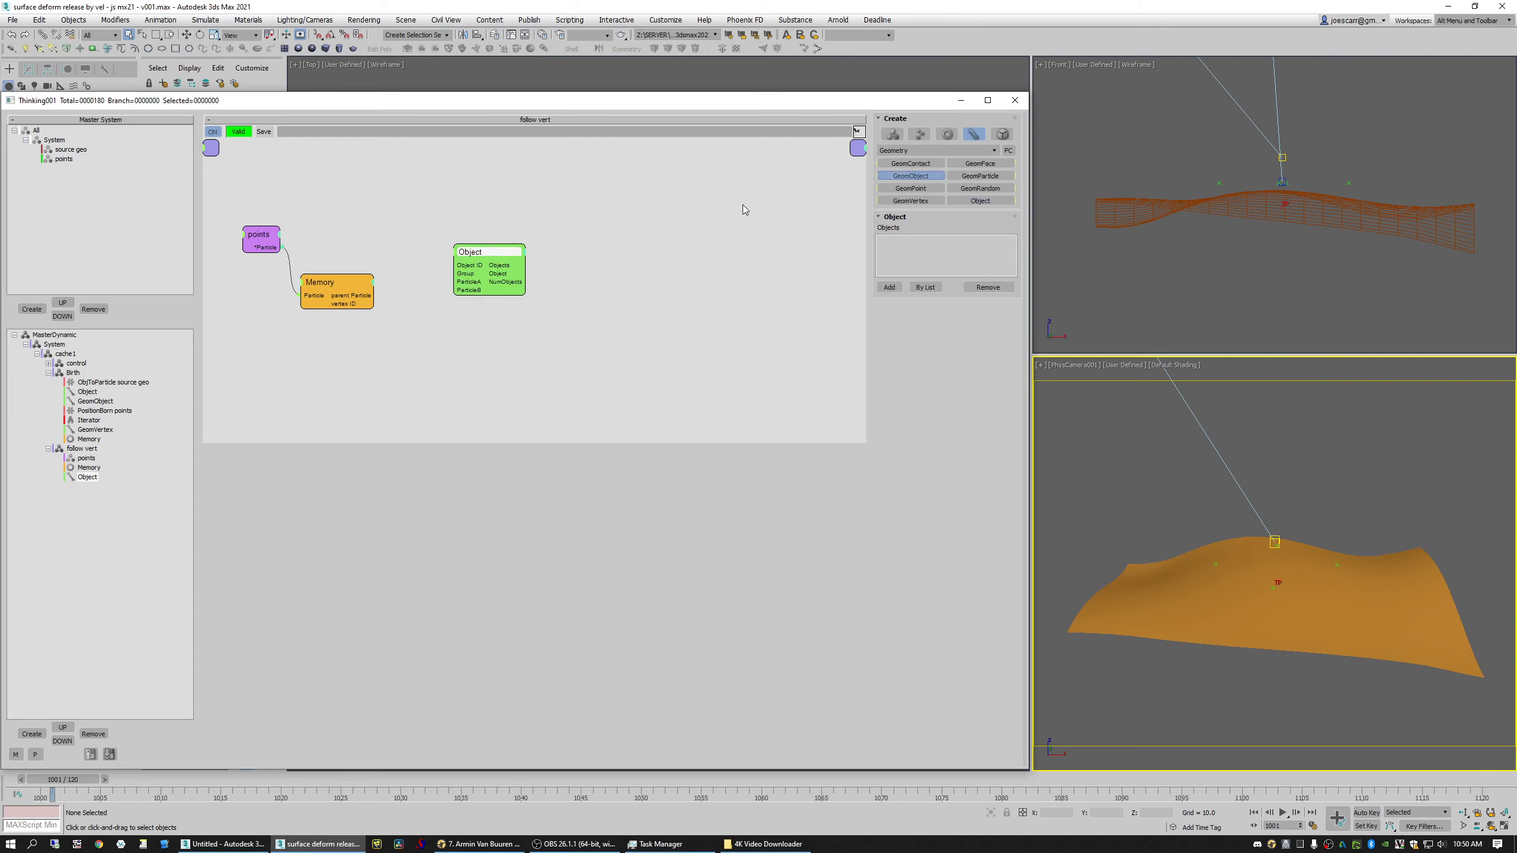
pyautogui.click(670, 233)
pyautogui.moveTo(665, 234); pyautogui.dragTo(582, 256)
pyautogui.moveTo(472, 252); pyautogui.dragTo(448, 243)
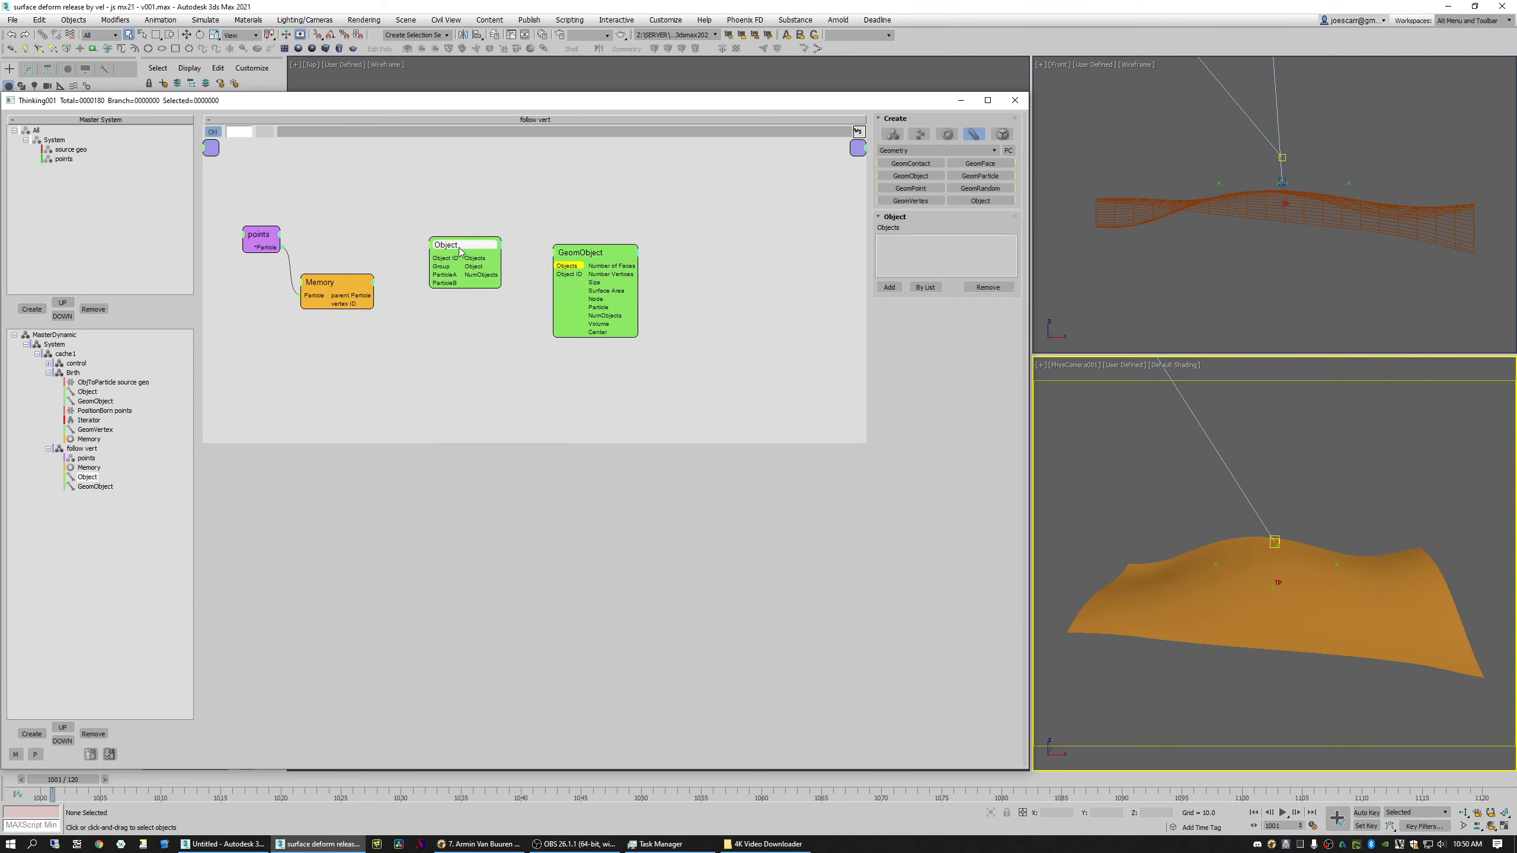
pyautogui.moveTo(369, 303)
pyautogui.mouseDown()
pyautogui.moveTo(361, 292)
pyautogui.moveTo(436, 276)
pyautogui.moveTo(351, 290)
pyautogui.mouseUp()
pyautogui.moveTo(457, 244); pyautogui.dragTo(452, 251)
pyautogui.click(580, 257)
pyautogui.press('Delete')
pyautogui.press('Delete')
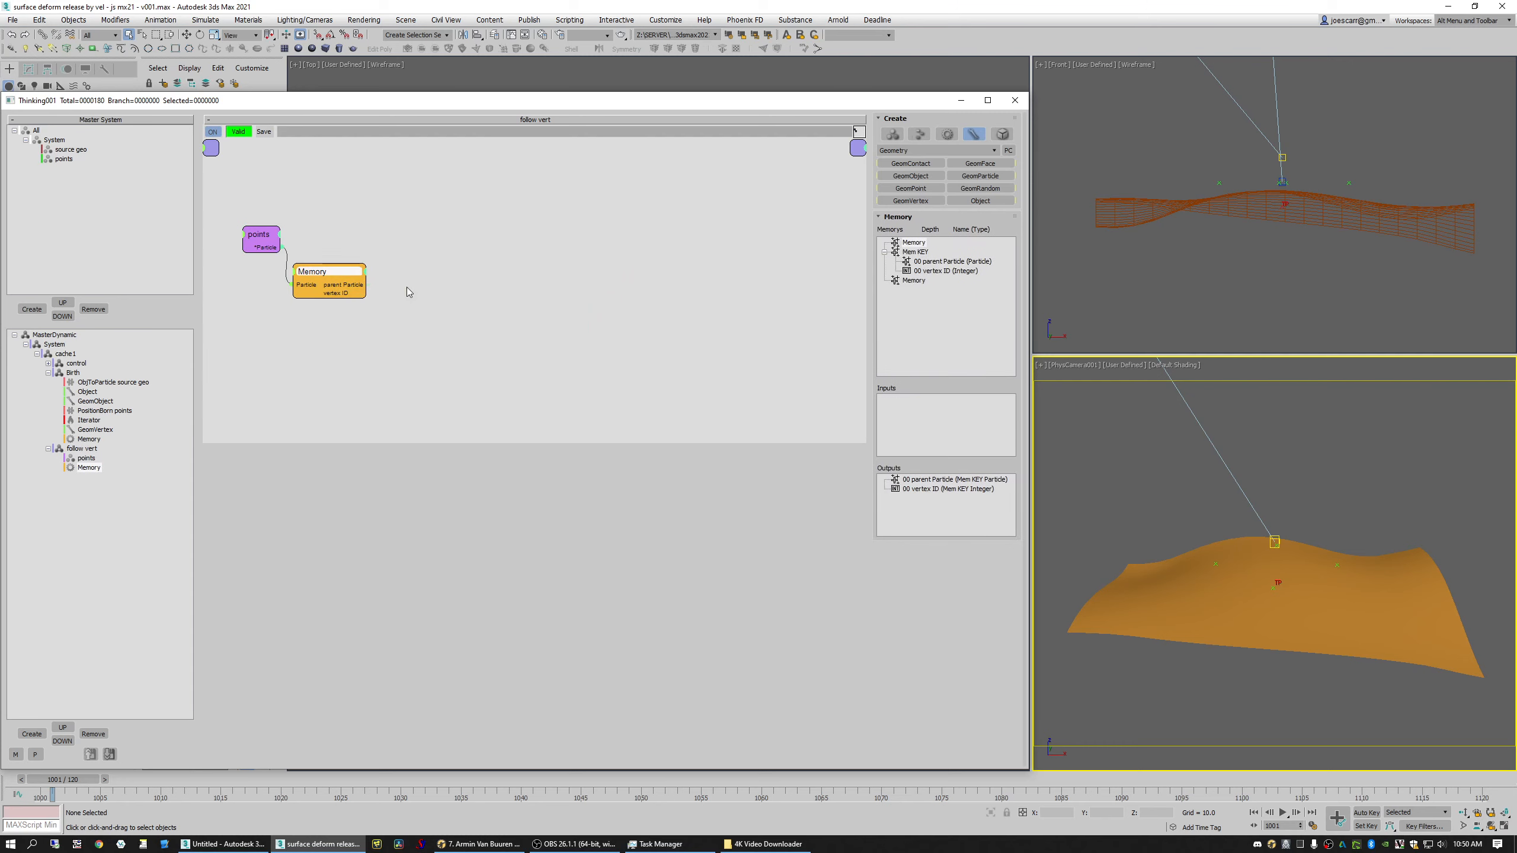
# Step: Copy the Object, GeomObject and GeomVertex operators from the Birth set into follow vert
pyautogui.click(62, 372)
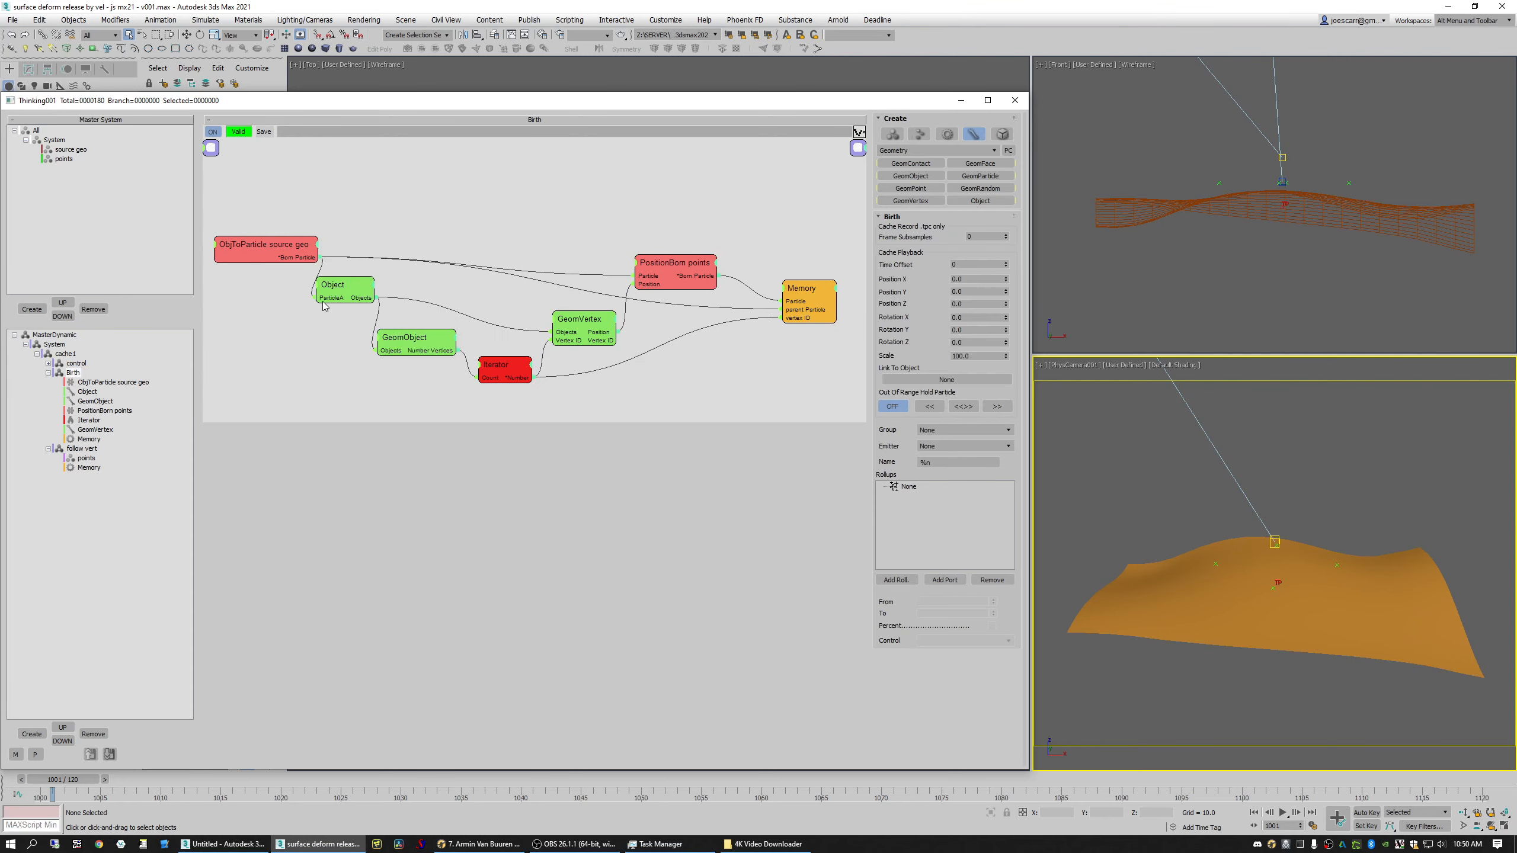
pyautogui.moveTo(324, 306); pyautogui.dragTo(421, 336)
pyautogui.moveTo(583, 321); pyautogui.dragTo(578, 326)
pyautogui.keyDown('ctrl'); pyautogui.click(430, 337); pyautogui.keyUp('ctrl')
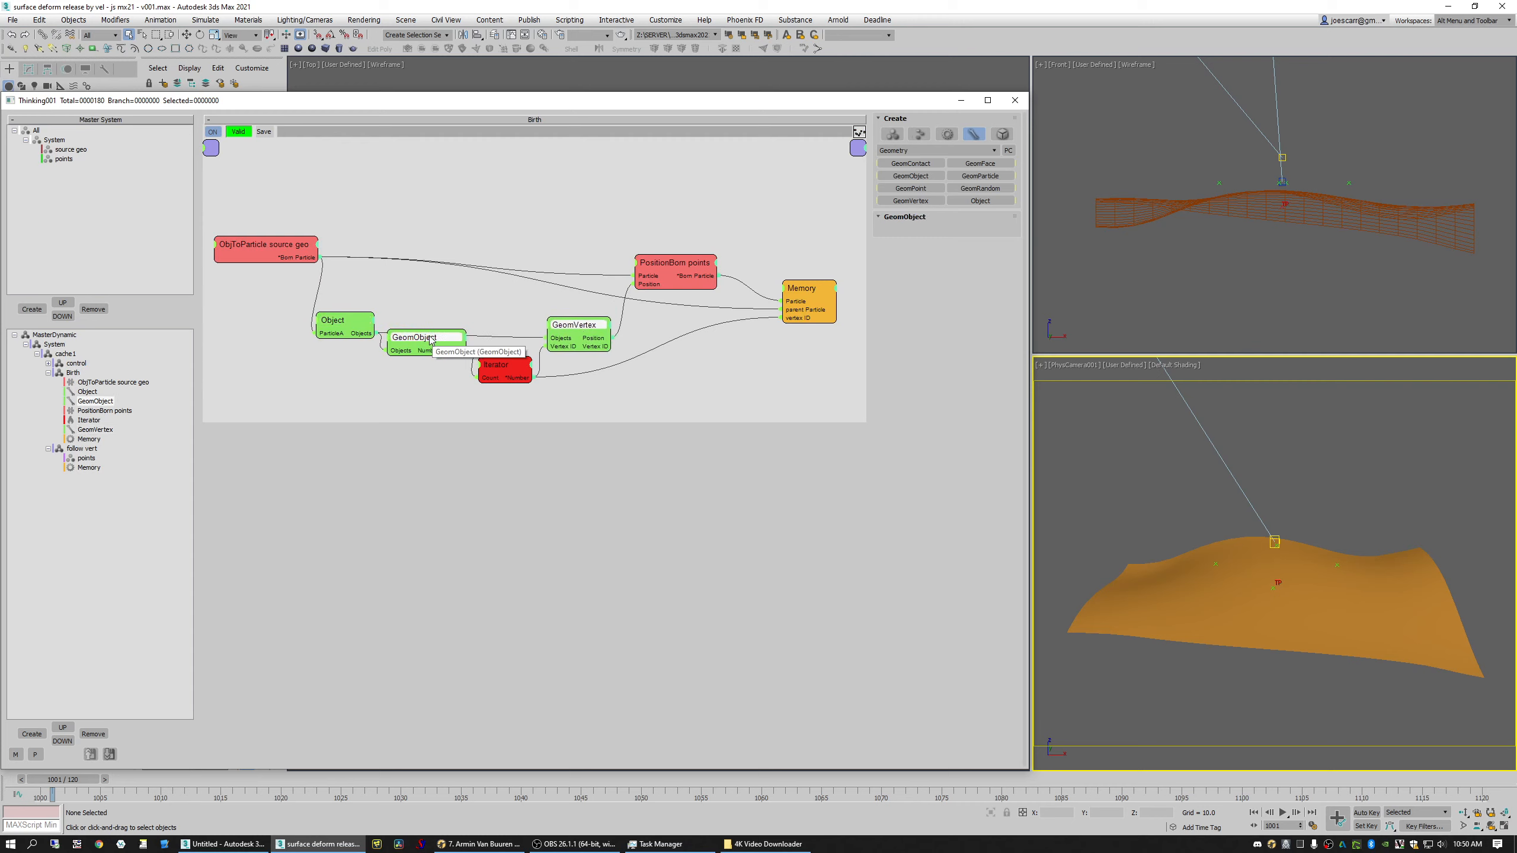
pyautogui.keyDown('ctrl'); pyautogui.click(339, 323); pyautogui.keyUp('ctrl')
pyautogui.rightClick(401, 279)
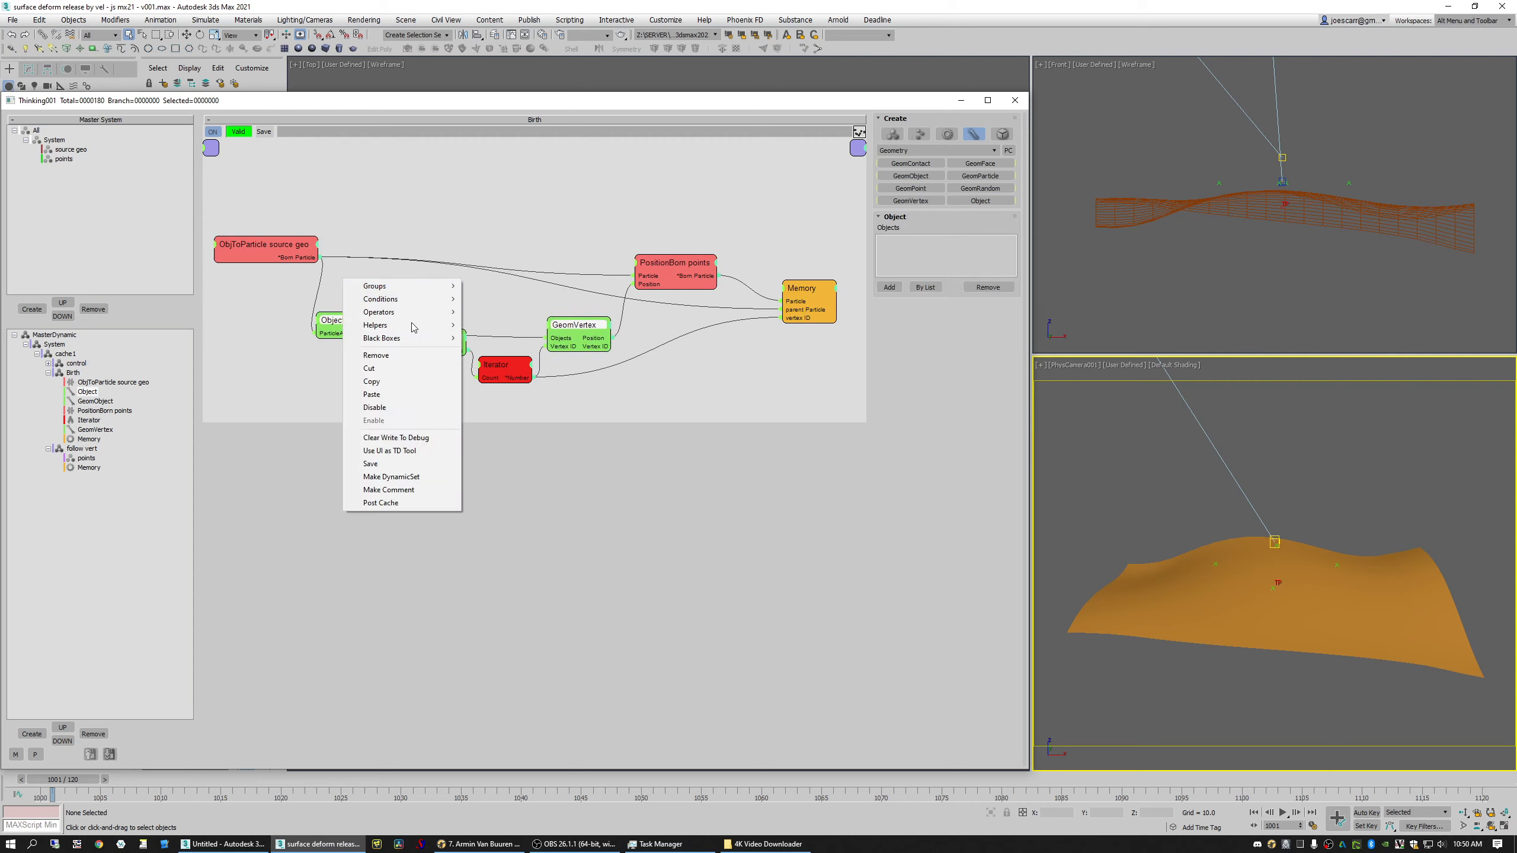
pyautogui.click(377, 386)
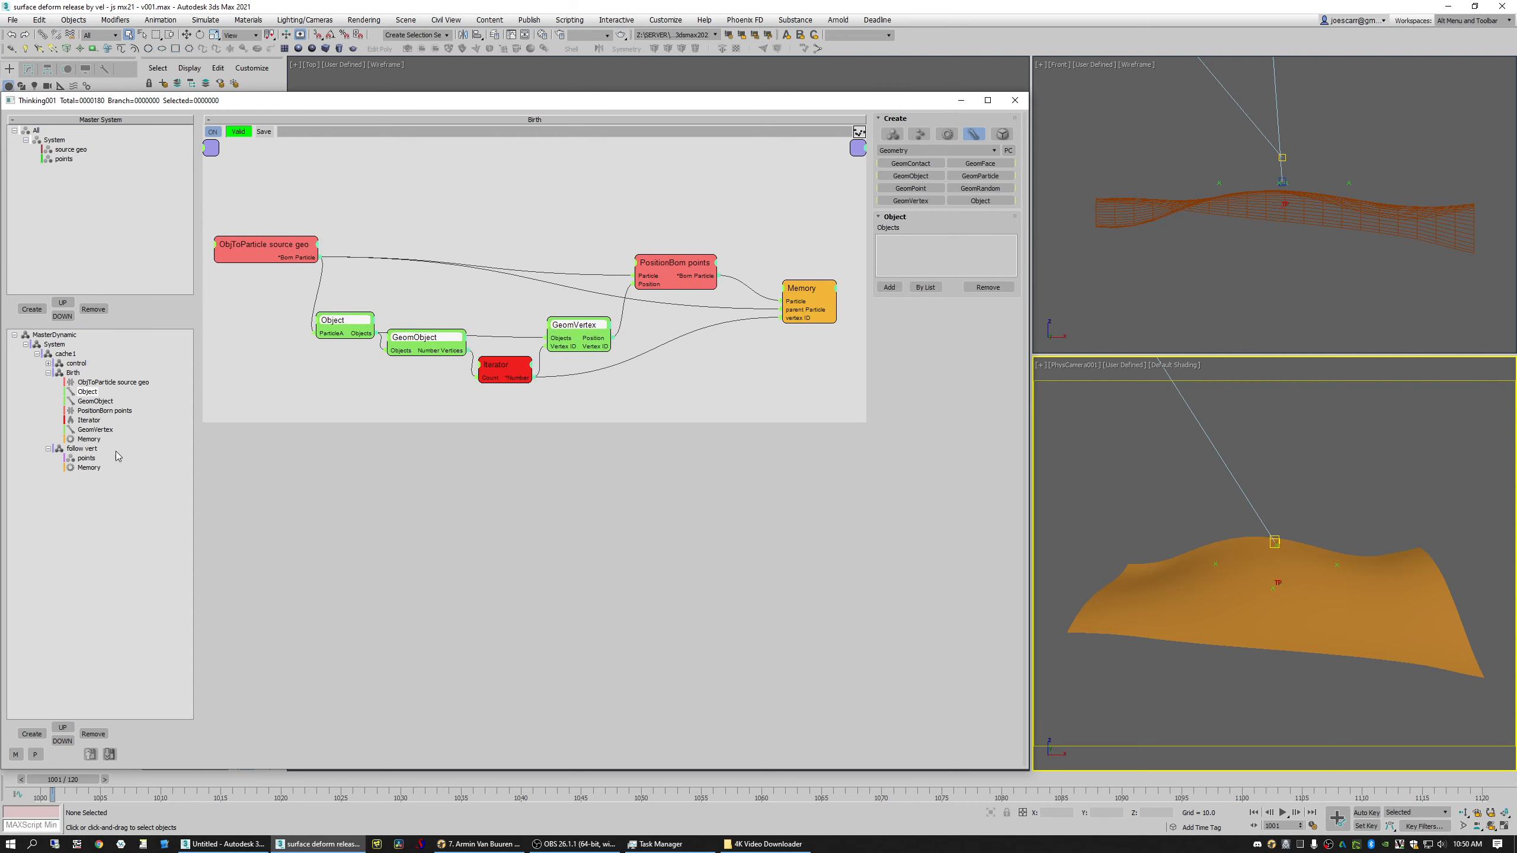
pyautogui.rightClick(441, 252)
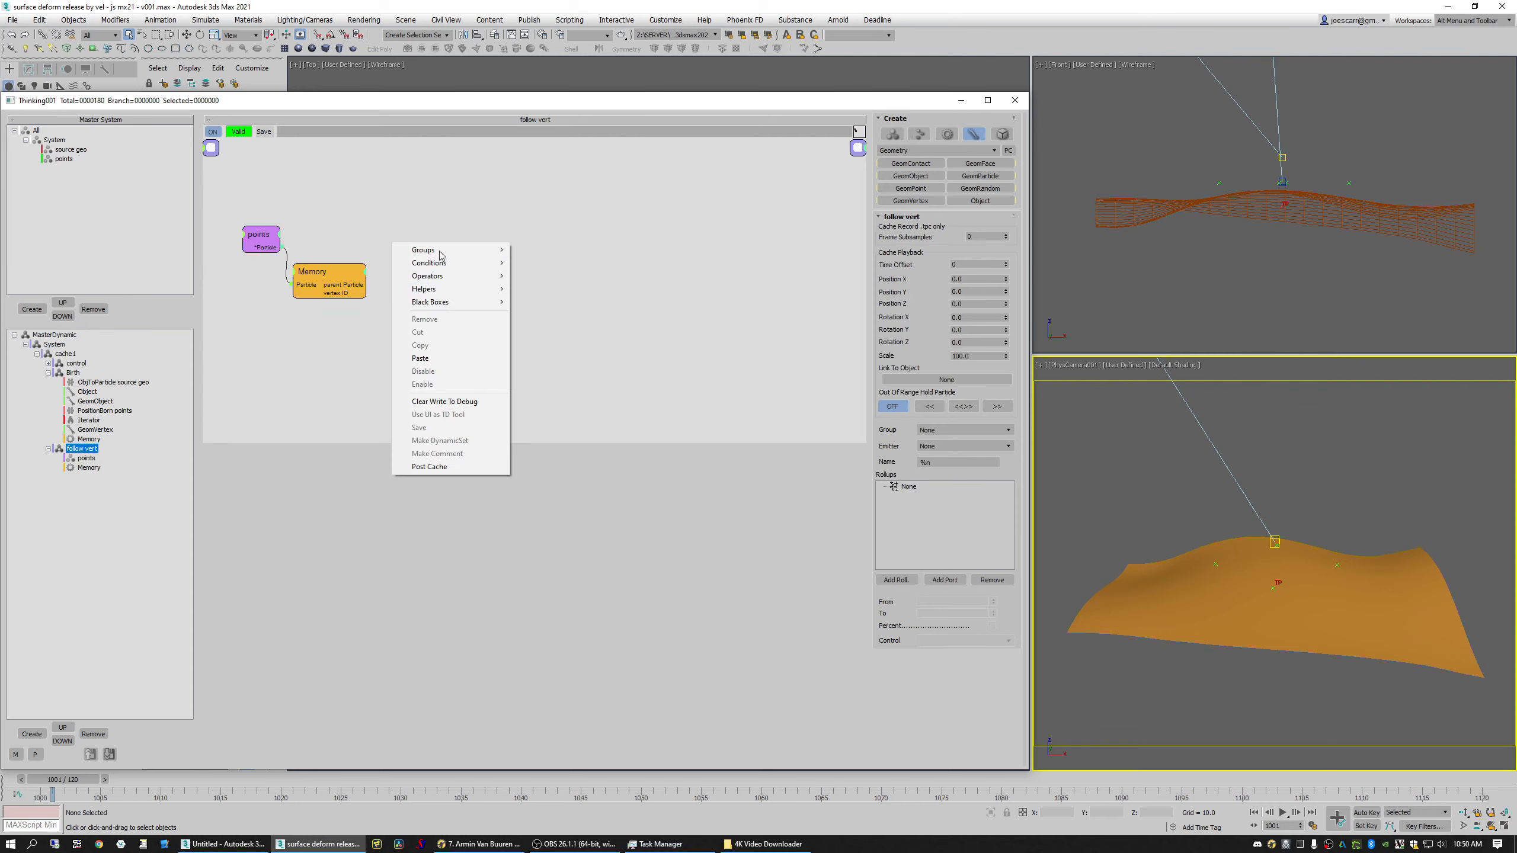
pyautogui.click(442, 359)
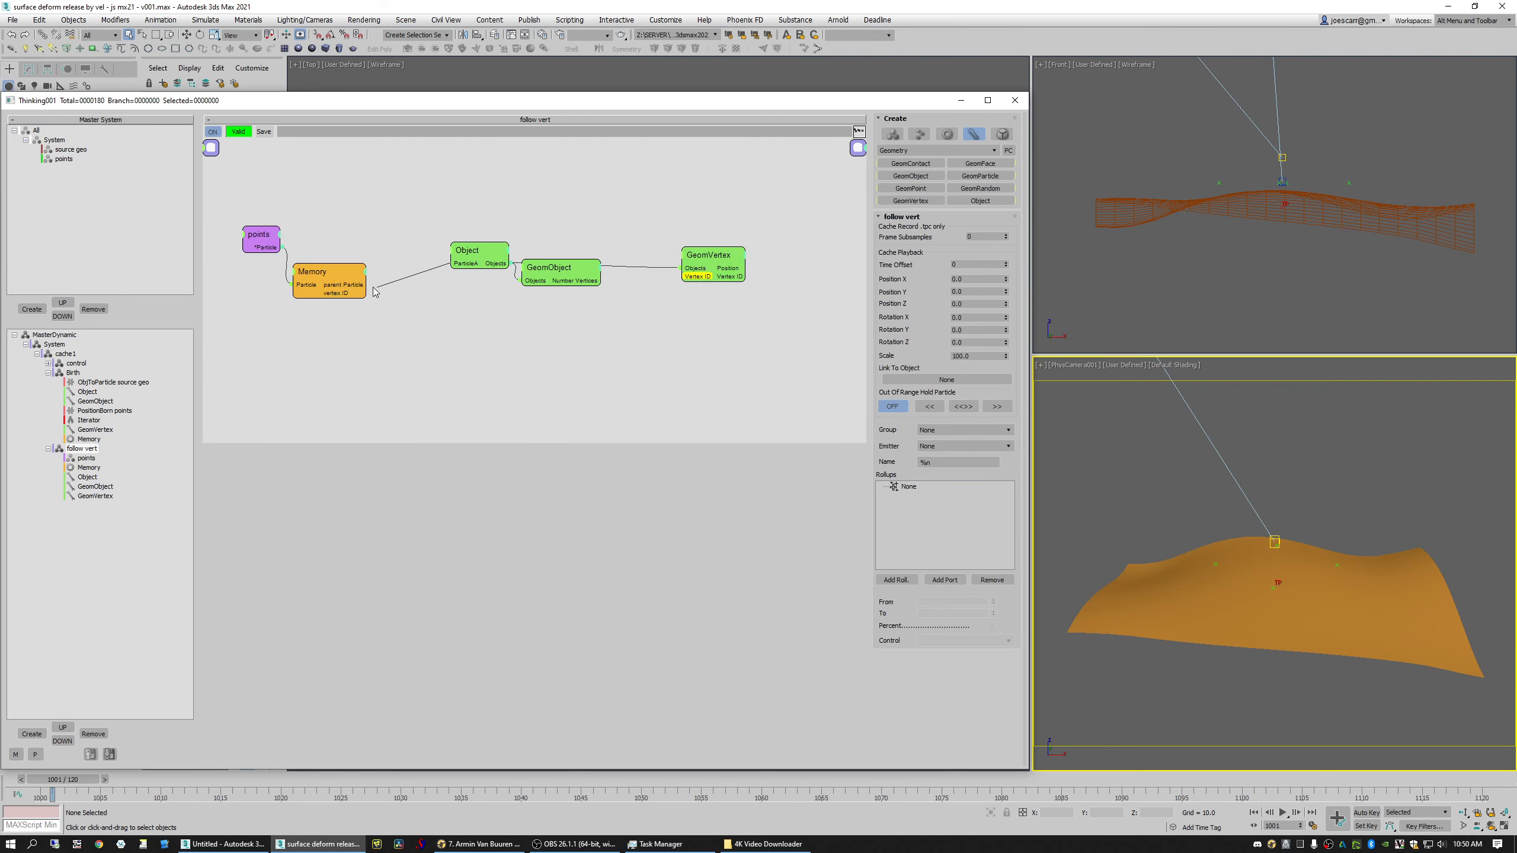
# Step: Connect Memory's parent Particle output to Object's ParticleA and its vertex ID output to GeomVertex's Vertex ID, and rearrange the copied nodes
pyautogui.moveTo(373, 288); pyautogui.dragTo(366, 286)
pyautogui.moveTo(449, 215); pyautogui.dragTo(788, 312)
pyautogui.moveTo(471, 254); pyautogui.dragTo(485, 300)
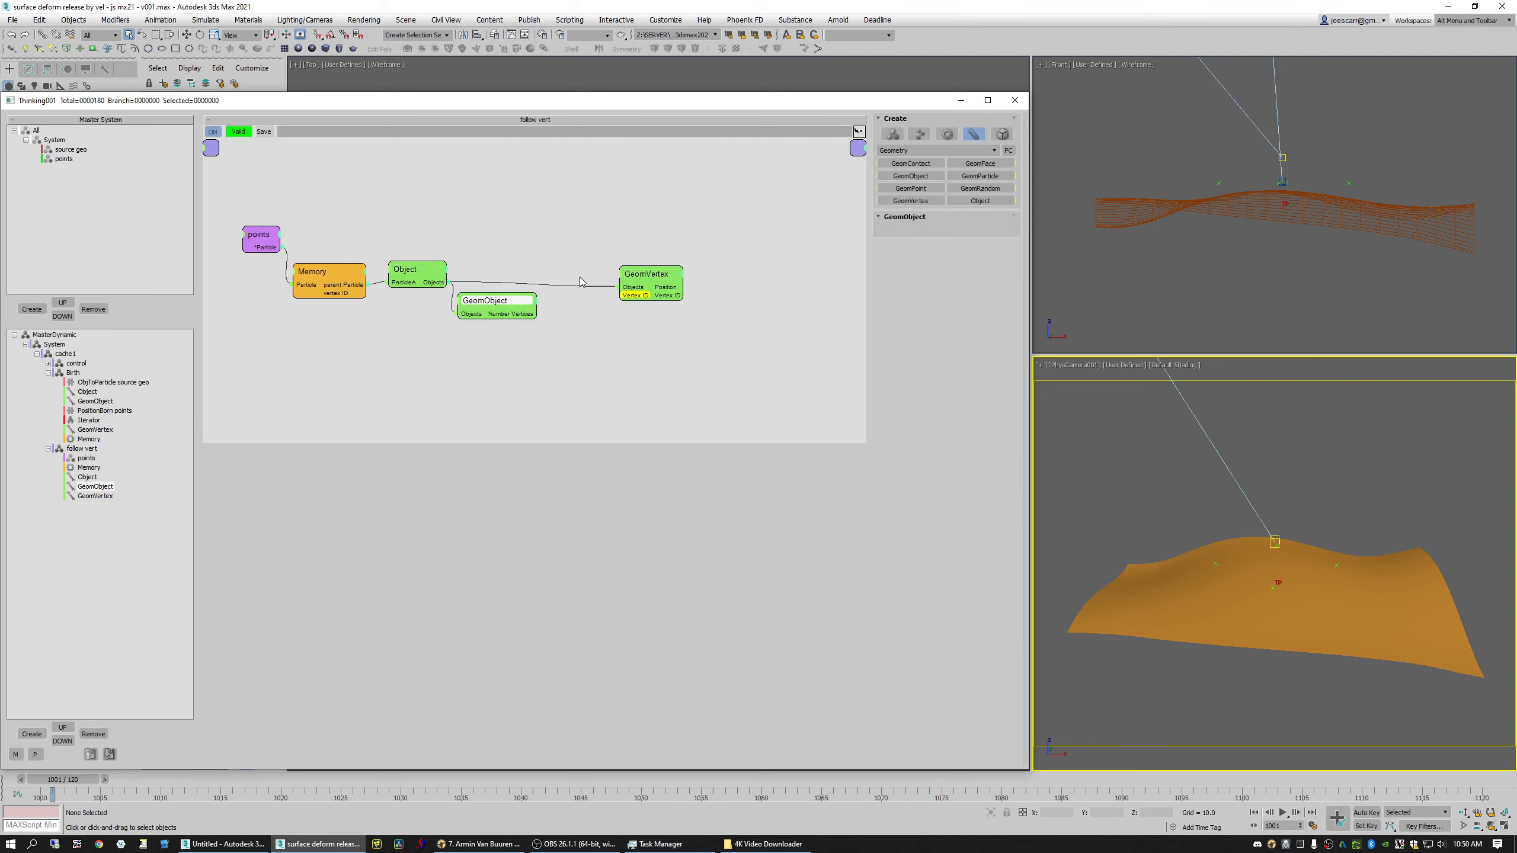
pyautogui.rightClick(521, 314)
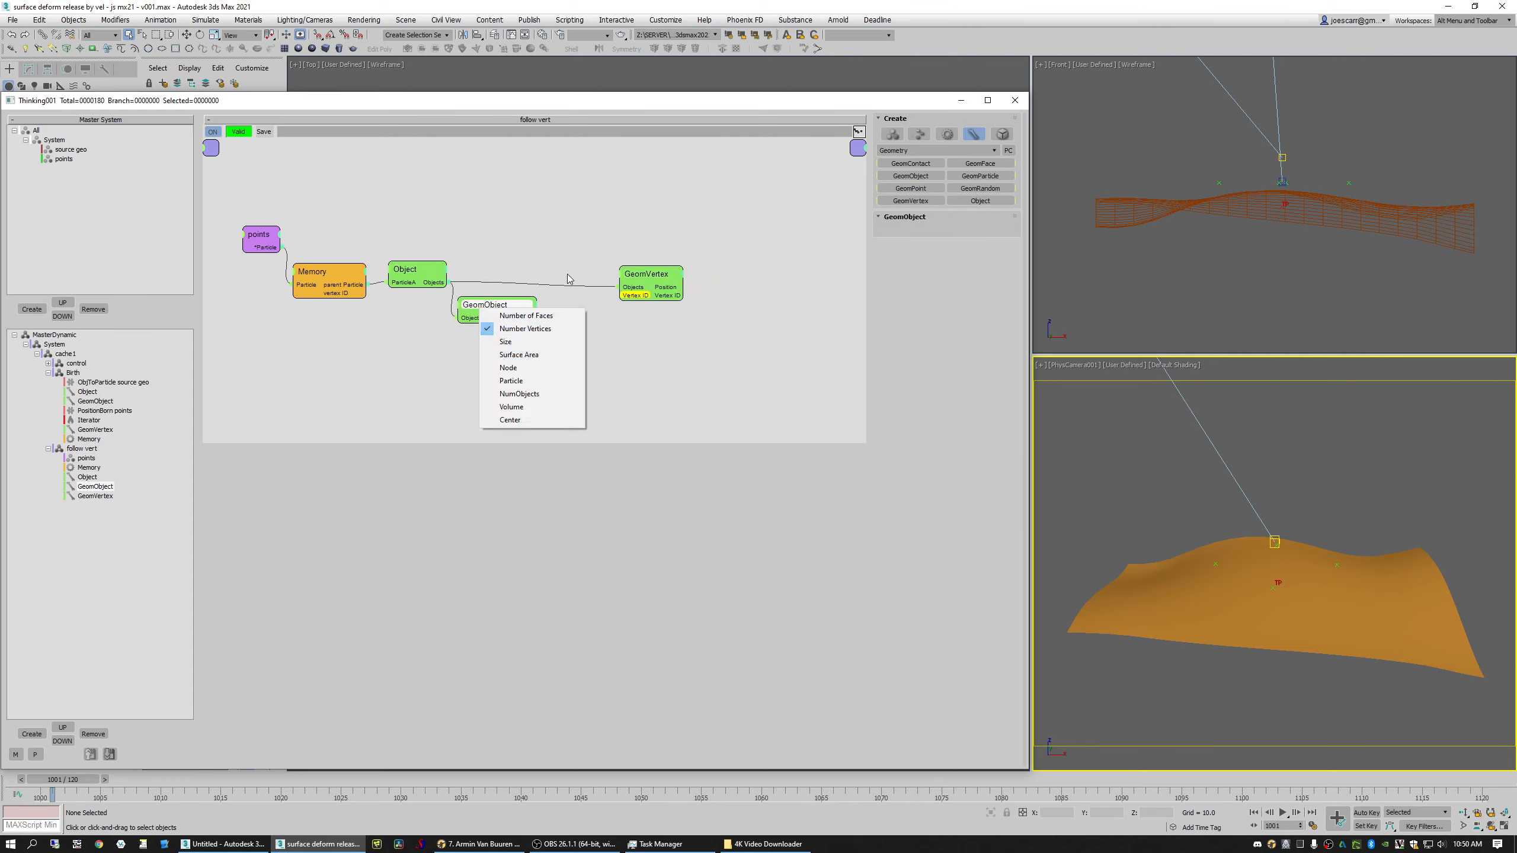
pyautogui.click(563, 251)
pyautogui.moveTo(493, 310); pyautogui.dragTo(490, 364)
pyautogui.moveTo(641, 279); pyautogui.dragTo(494, 287)
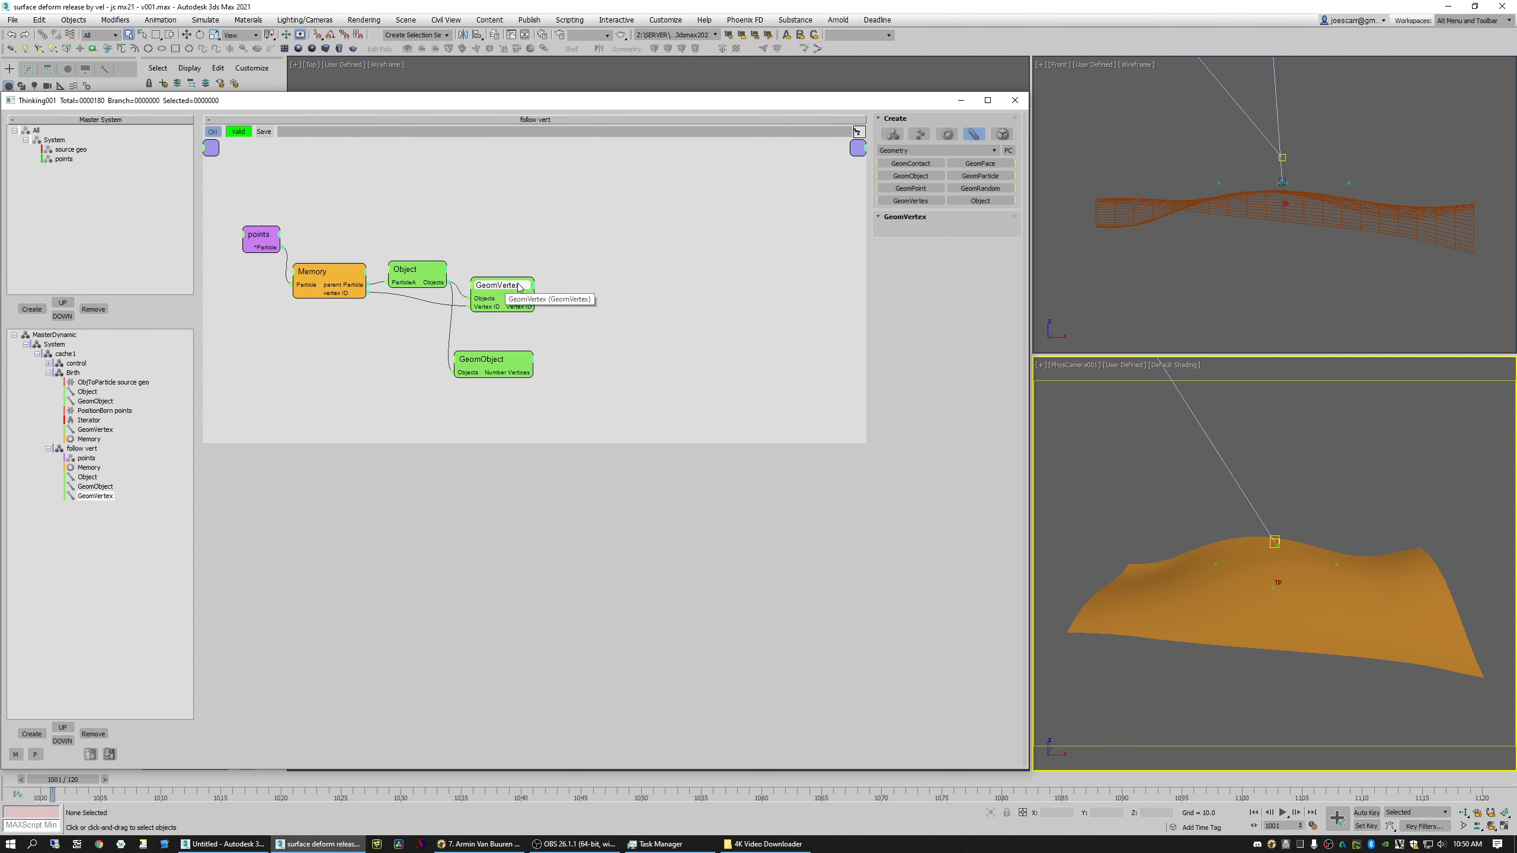
# Step: Add a Position operator fed by the points group's Particle and GeomVertex's Position outputs, and delete the unused GeomObject from follow vert
pyautogui.rightClick(623, 266)
pyautogui.moveTo(623, 298)
pyautogui.moveTo(716, 296)
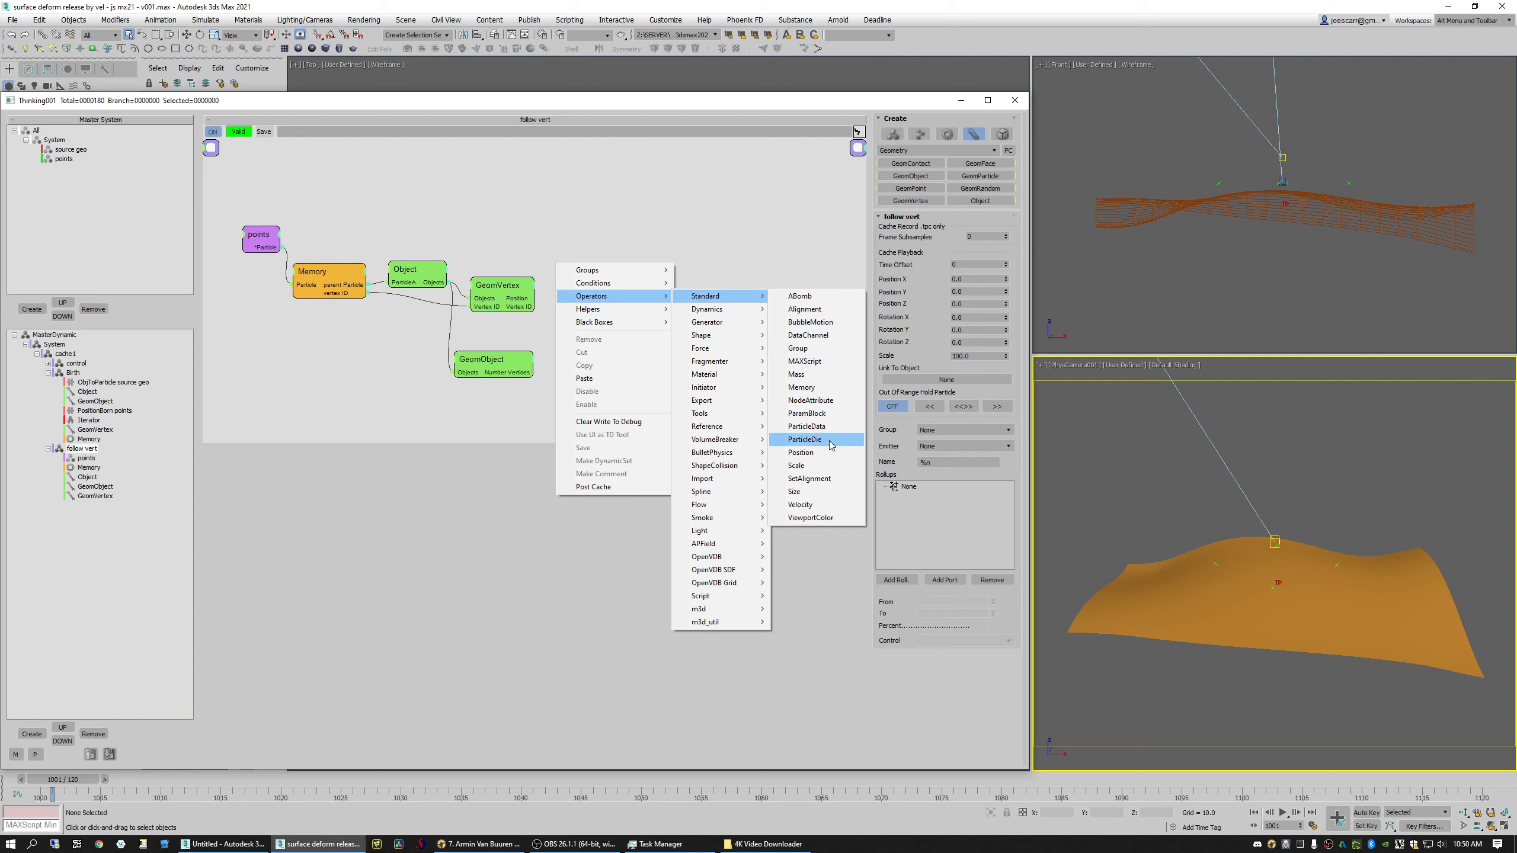
pyautogui.click(811, 457)
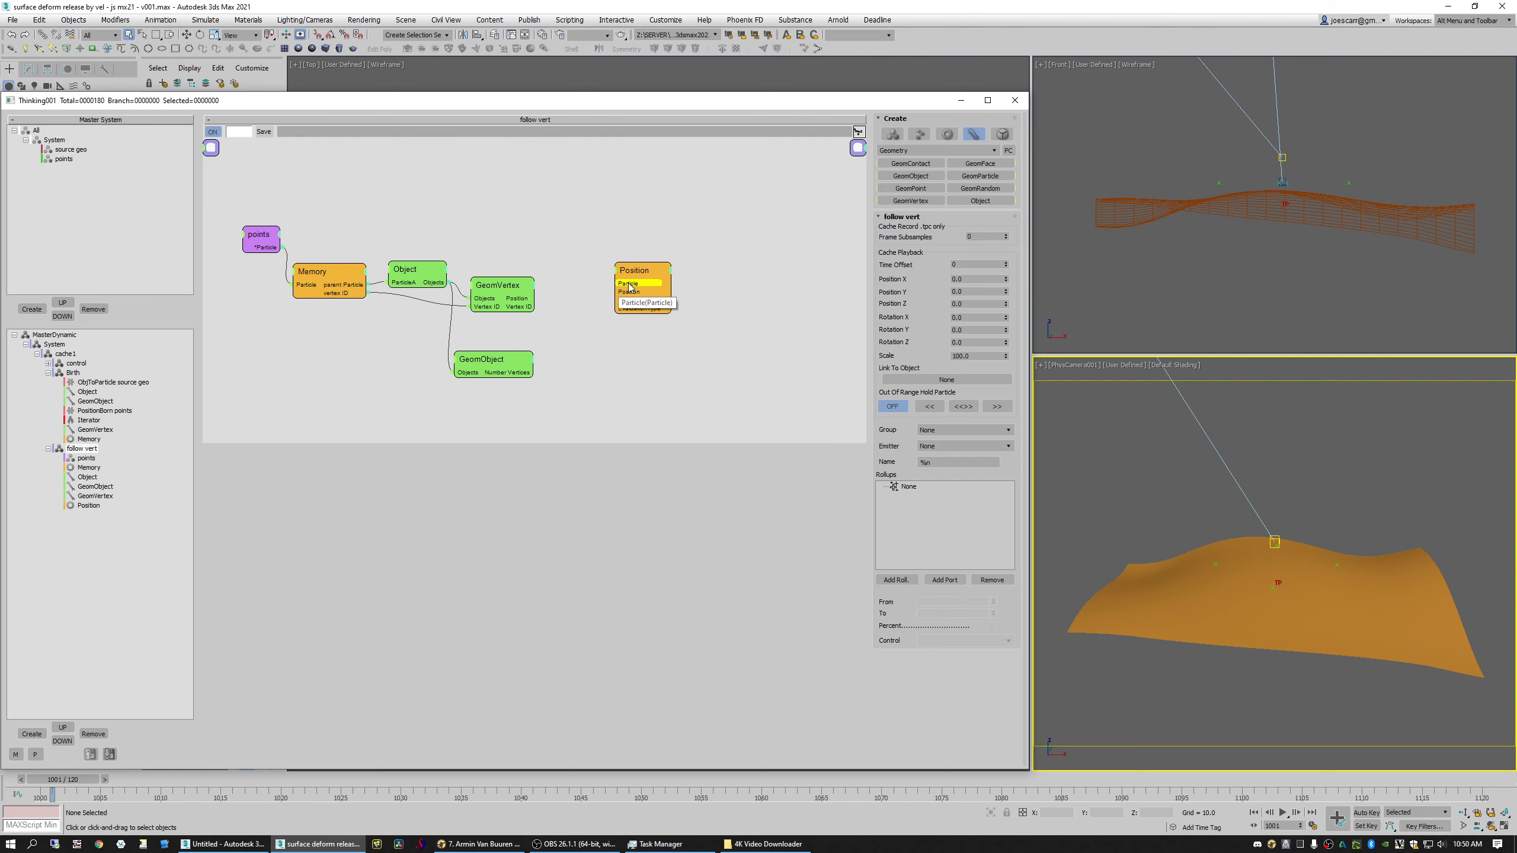
pyautogui.moveTo(311, 251); pyautogui.dragTo(667, 241)
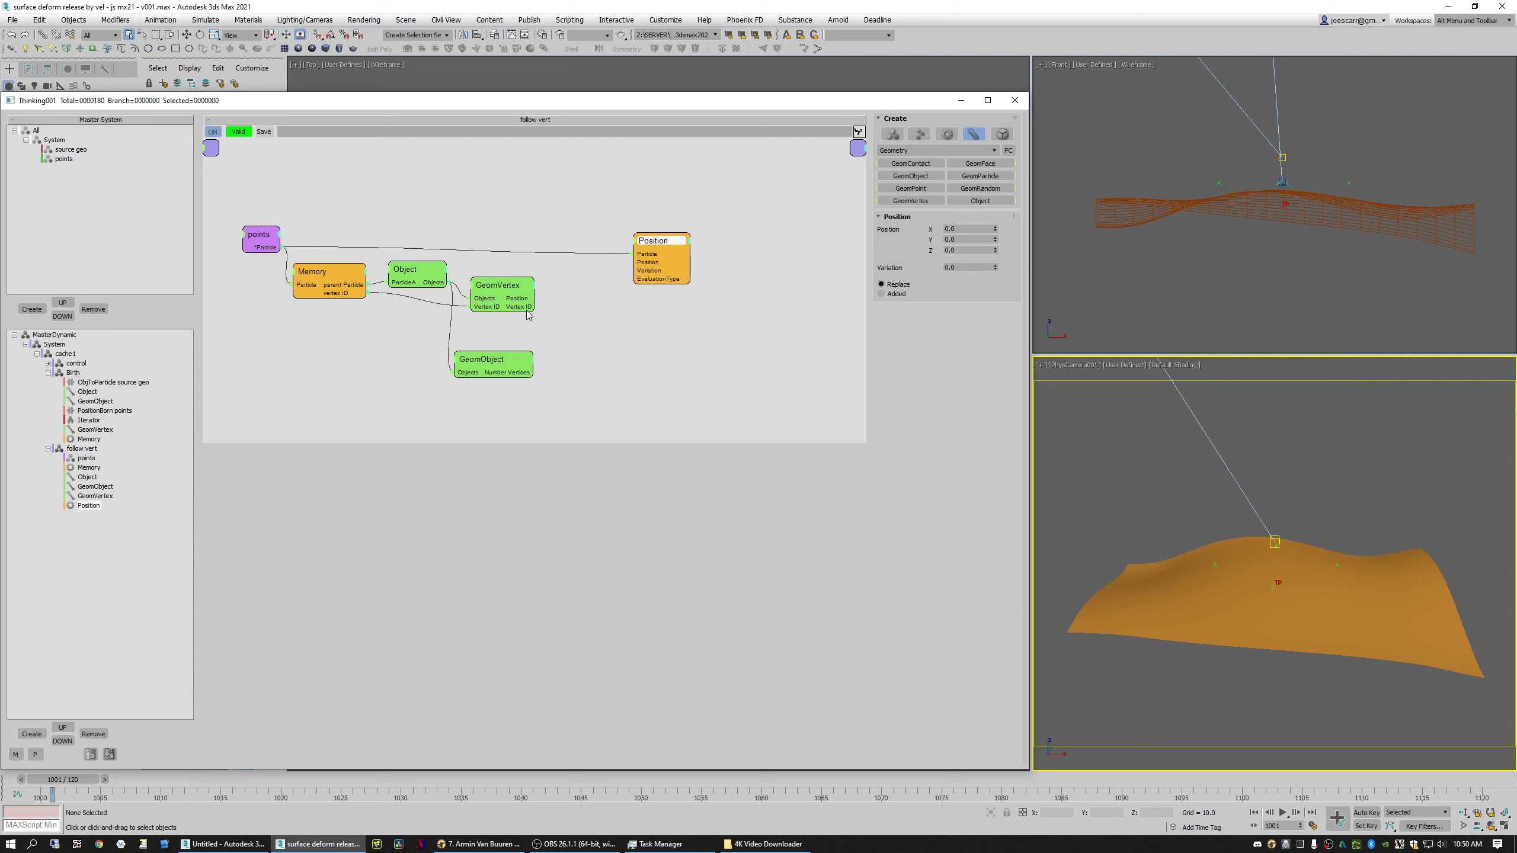
pyautogui.moveTo(533, 298); pyautogui.dragTo(500, 298)
pyautogui.moveTo(657, 240); pyautogui.dragTo(655, 245)
pyautogui.moveTo(262, 245); pyautogui.dragTo(262, 233)
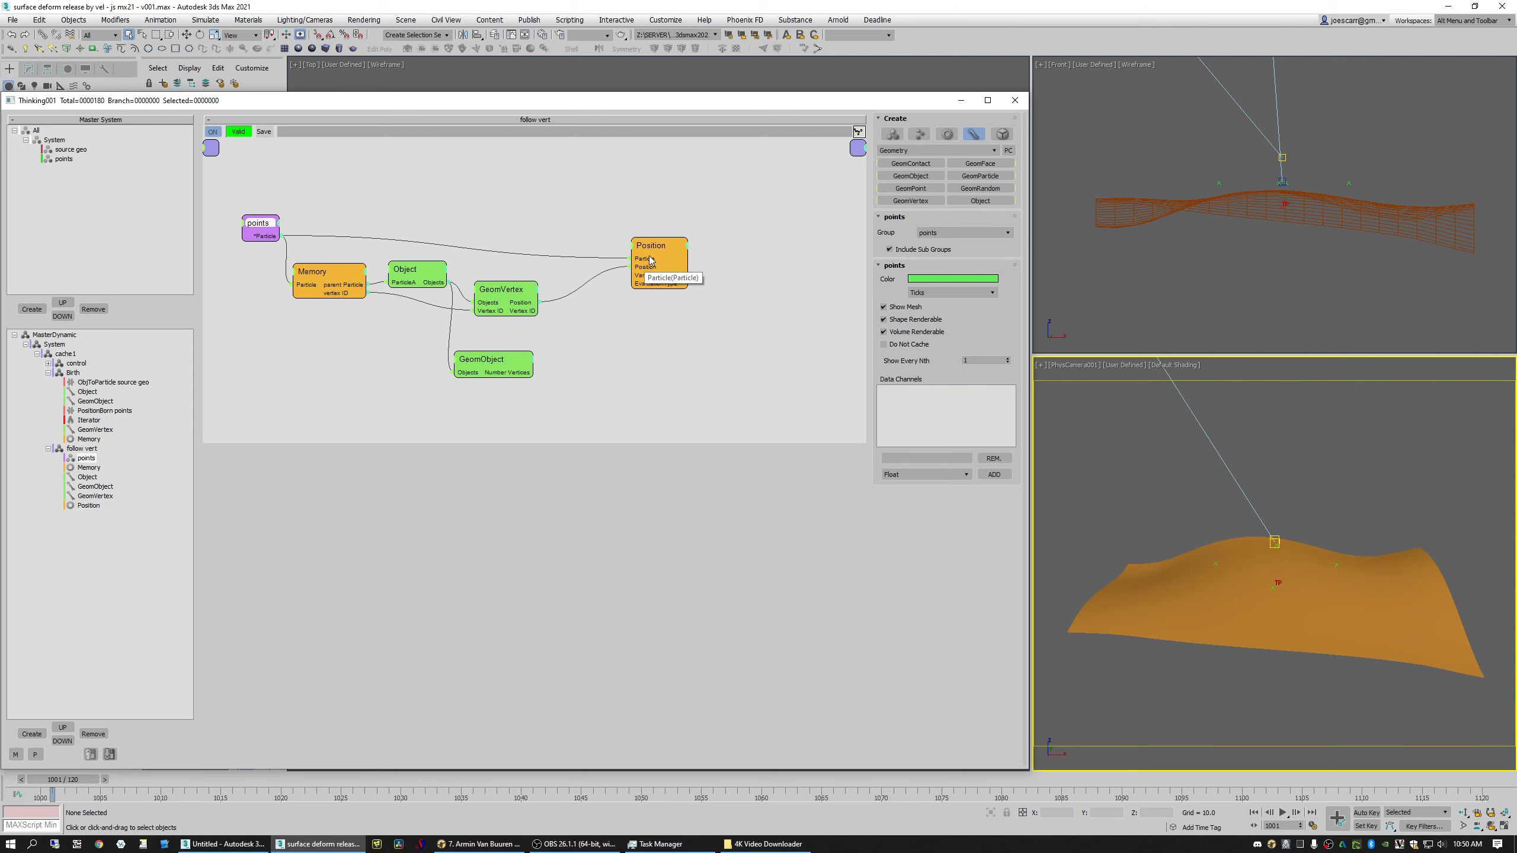
pyautogui.moveTo(636, 280); pyautogui.dragTo(633, 269)
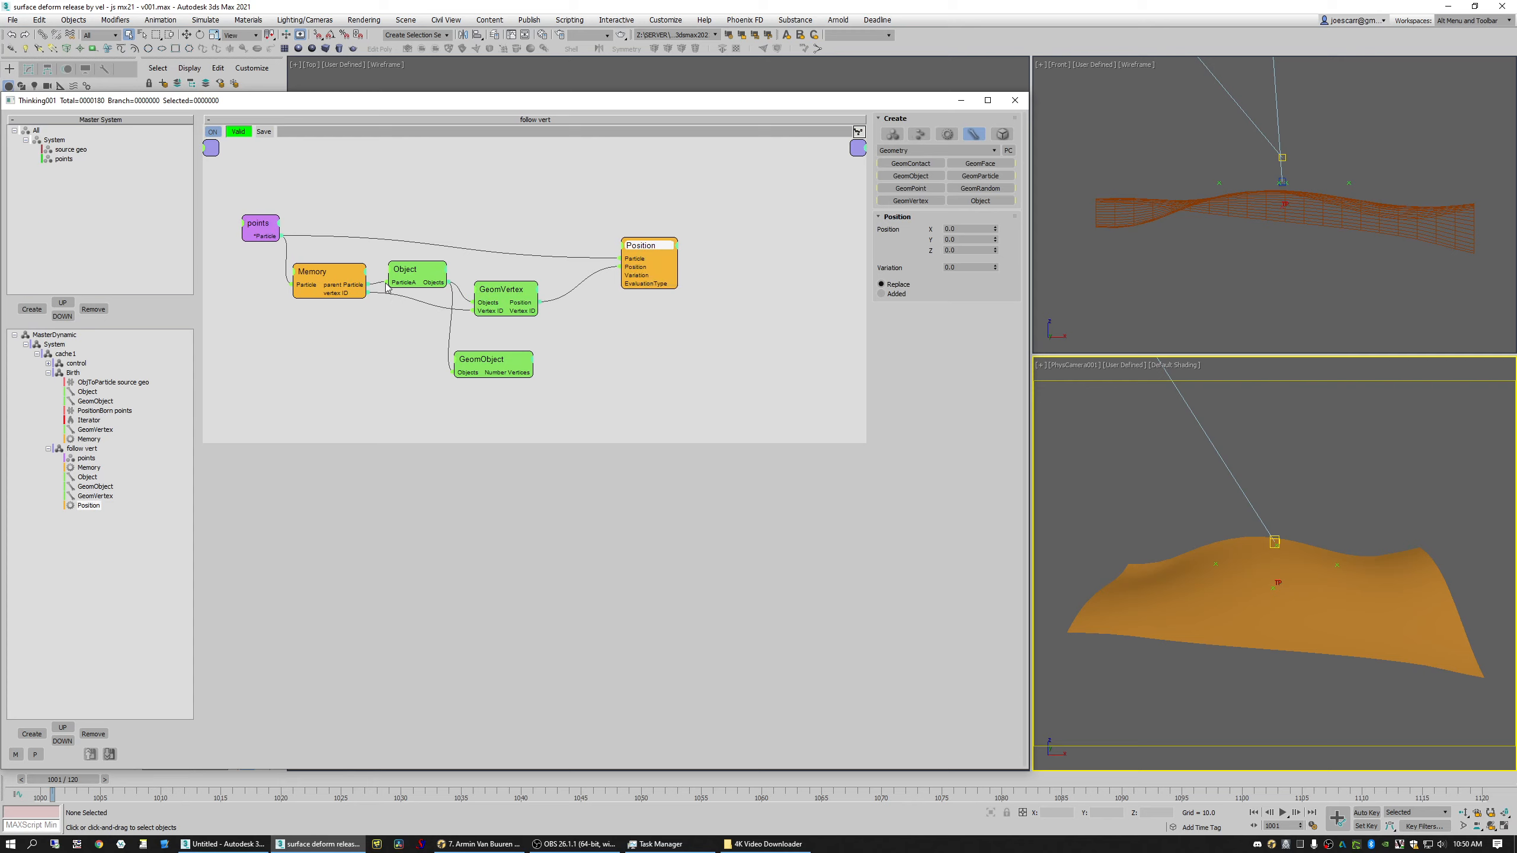
pyautogui.click(513, 356)
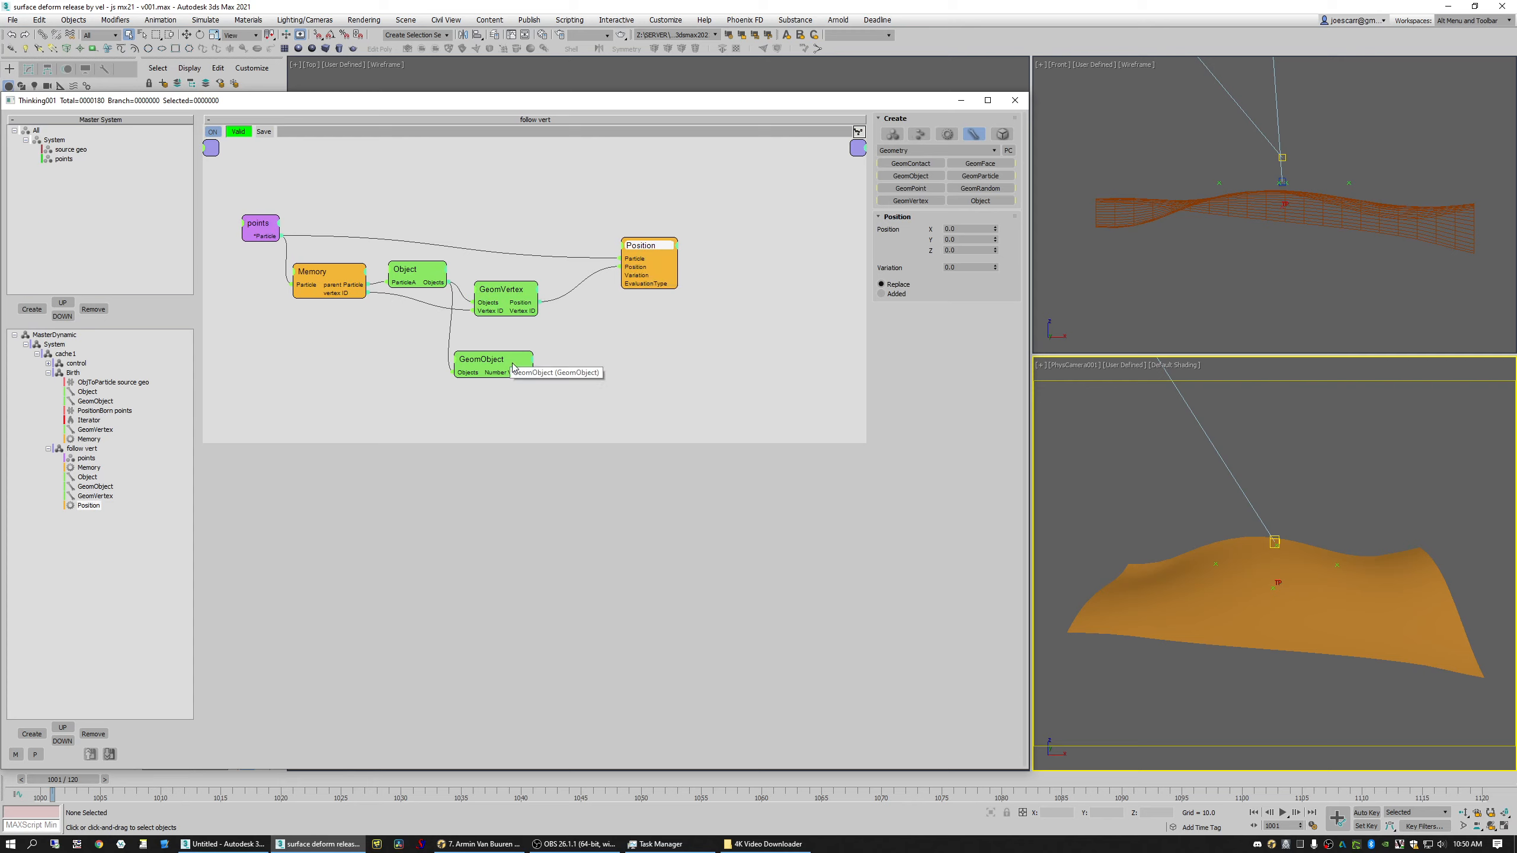
pyautogui.press('Delete')
# Step: Save the scene at the first frame, 1000, and play the simulation to check that the points follow the deforming plane
pyautogui.click(1152, 431)
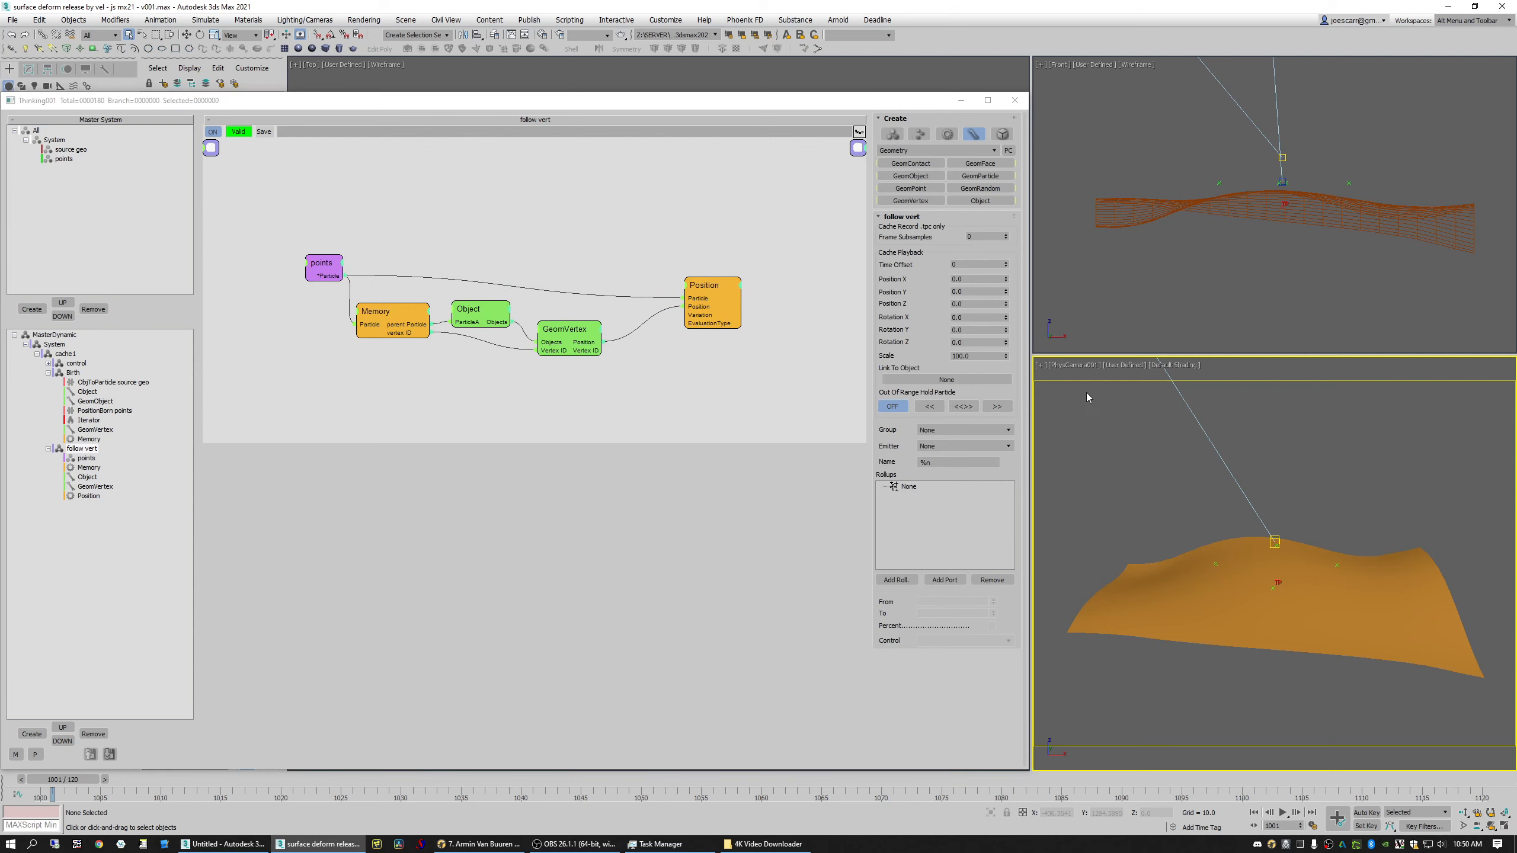
pyautogui.press('Home')
pyautogui.hotkey('ctrl', 's')
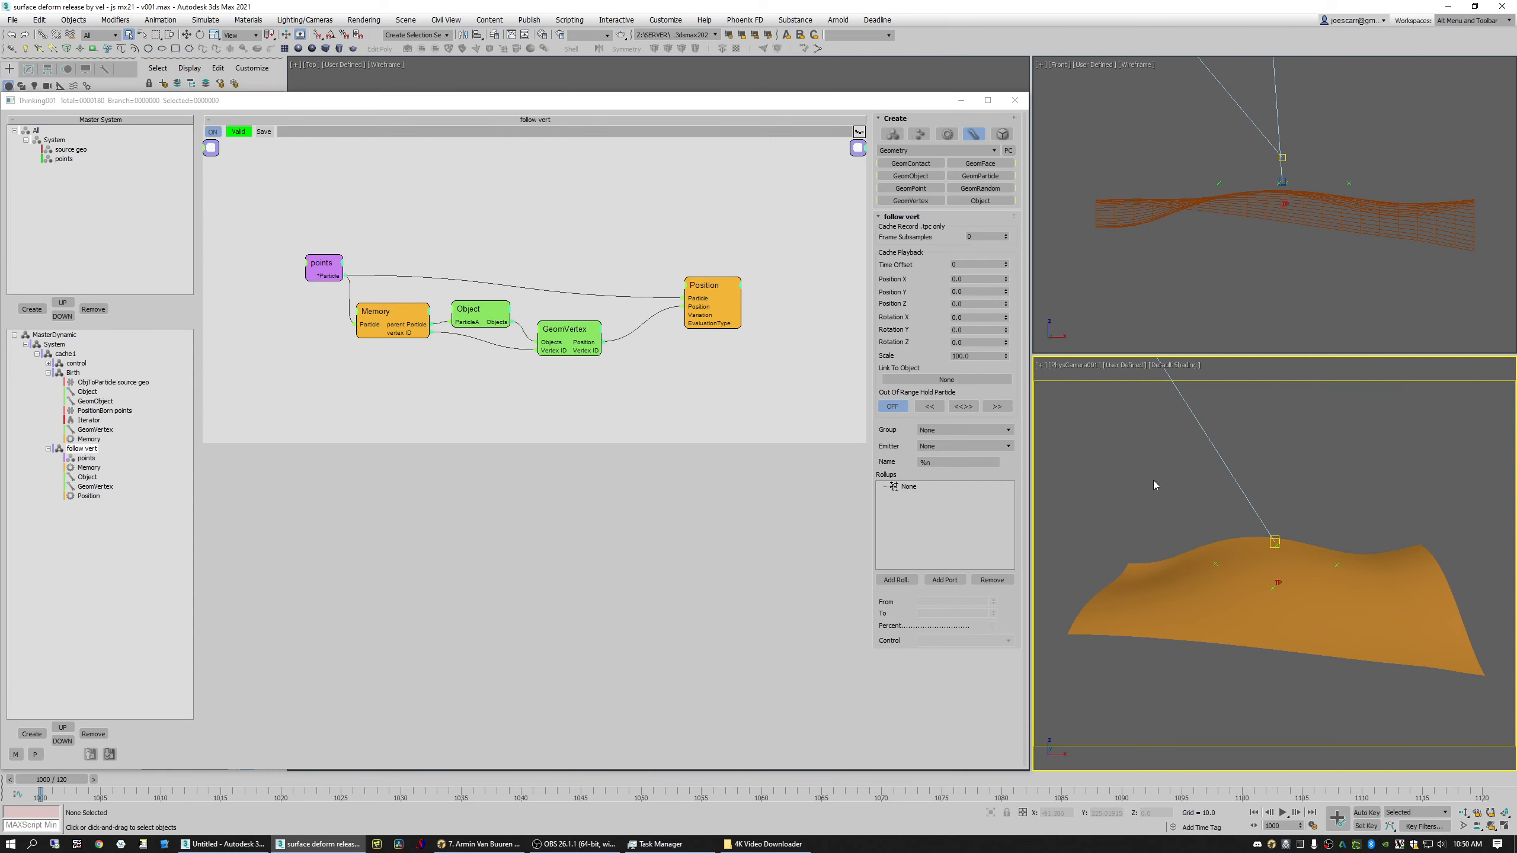
pyautogui.press('/')
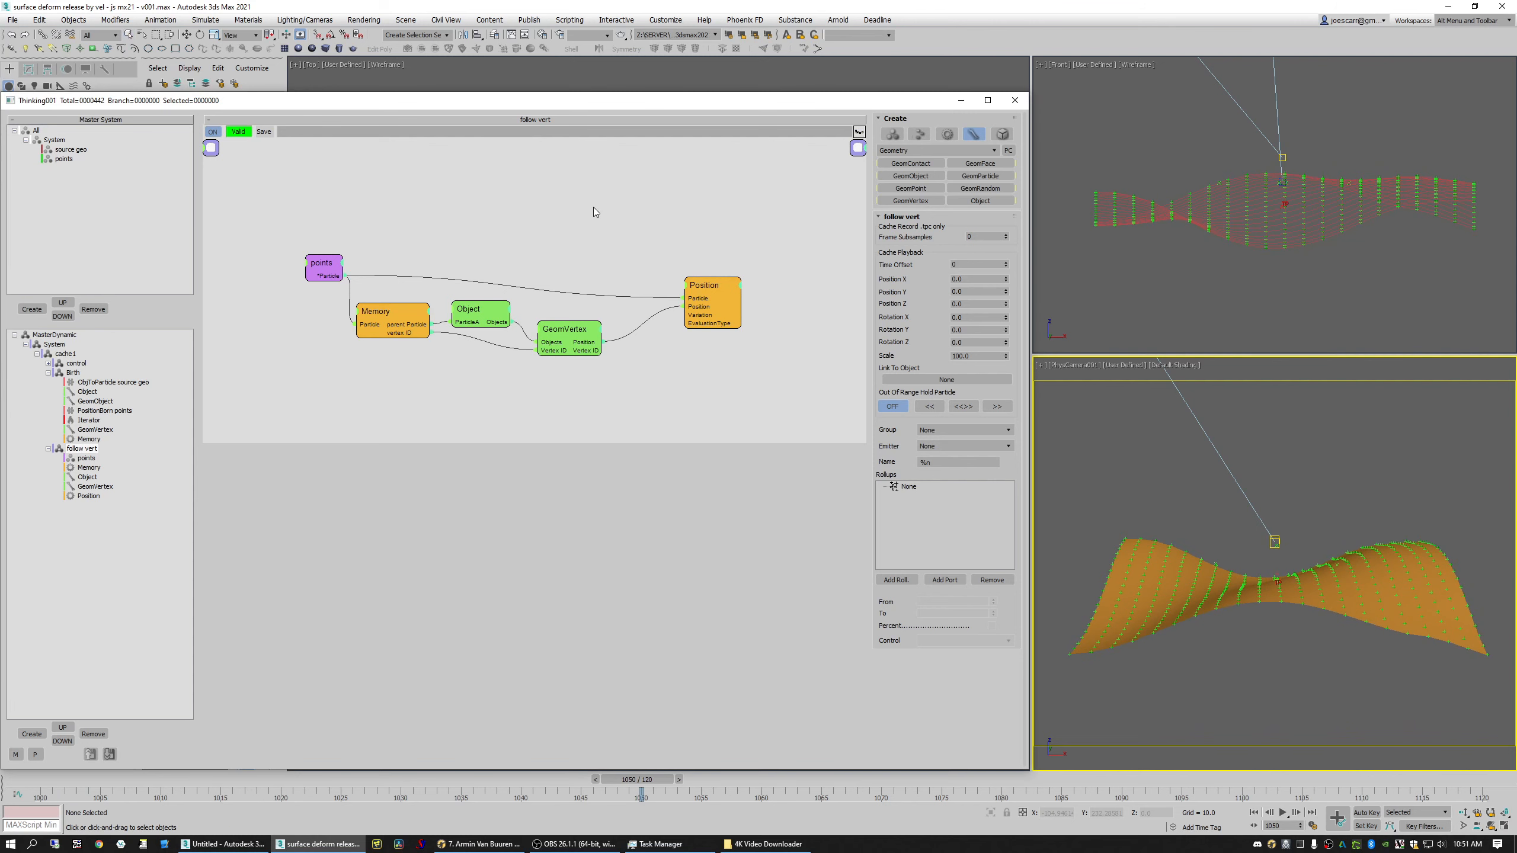
# Step: Turn on Show Info Tooltip in the MasterDynamic settings and switch the Analyzer back off
pyautogui.click(68, 339)
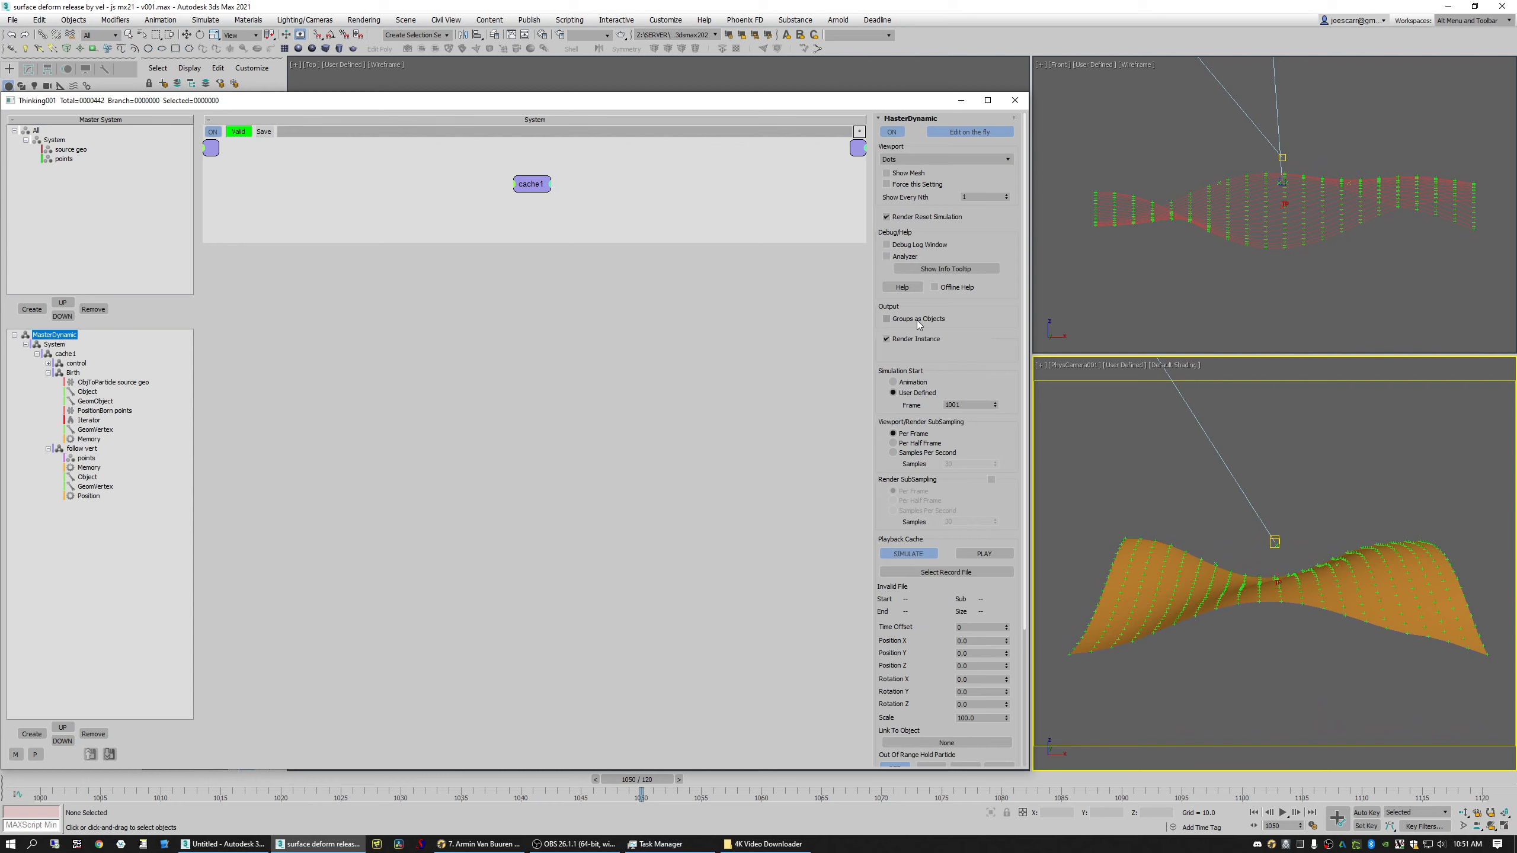
pyautogui.click(955, 269)
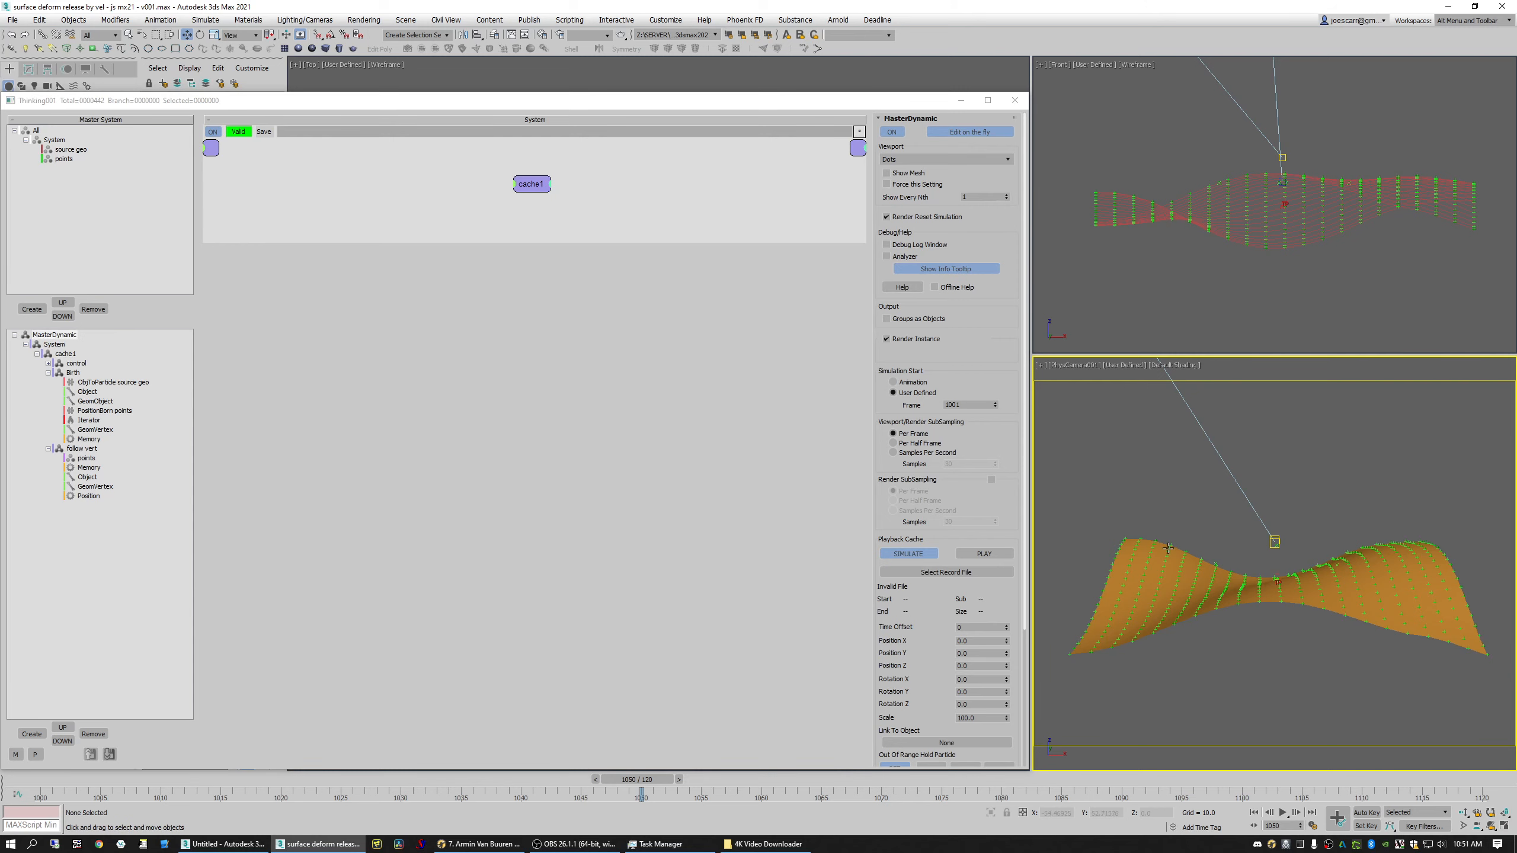
pyautogui.click(1170, 547)
pyautogui.click(979, 258)
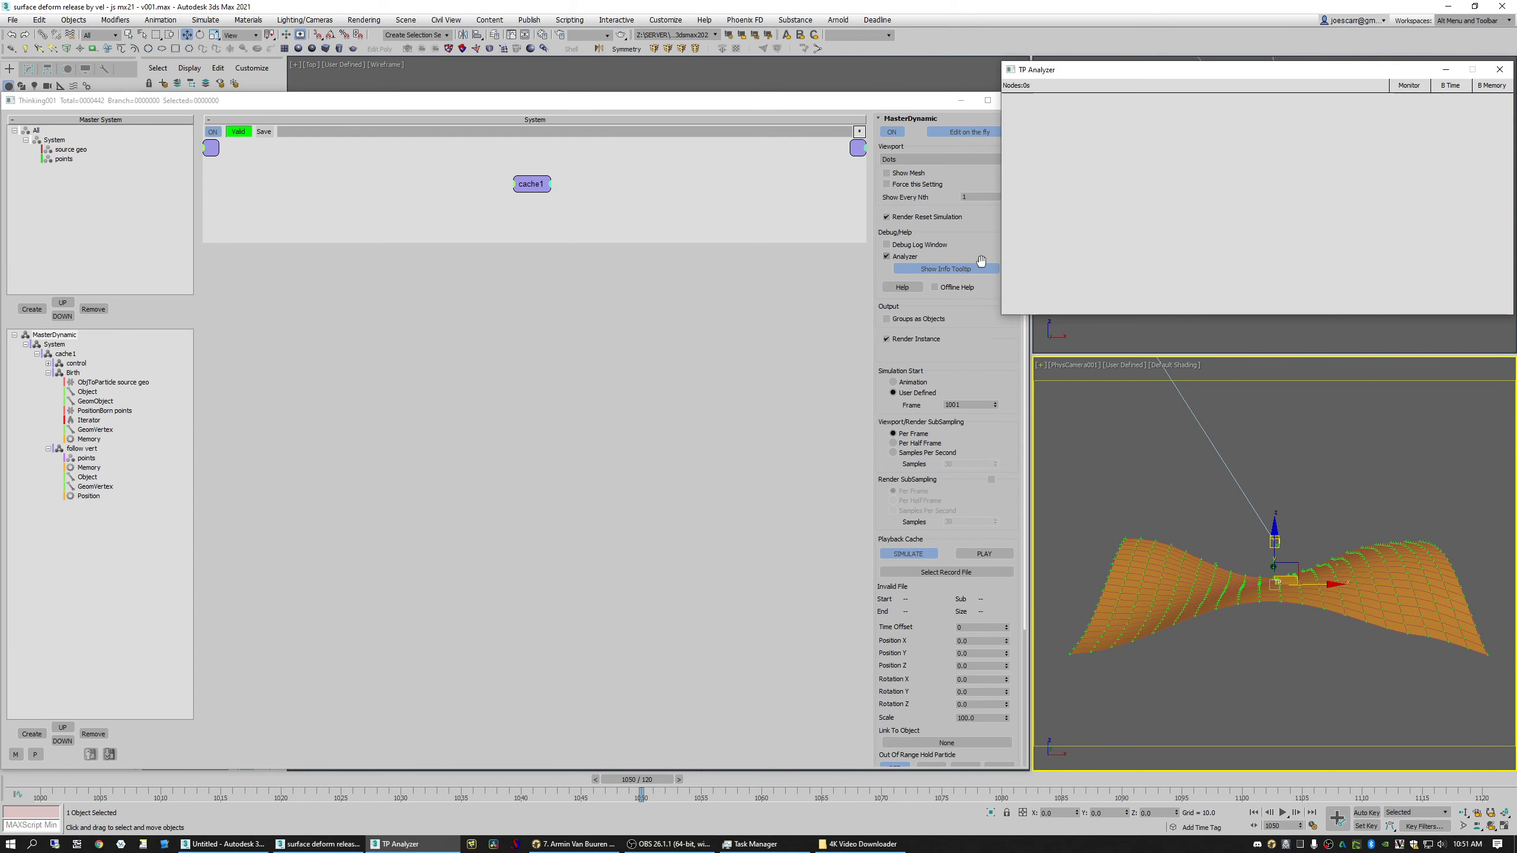
pyautogui.click(963, 271)
pyautogui.click(950, 269)
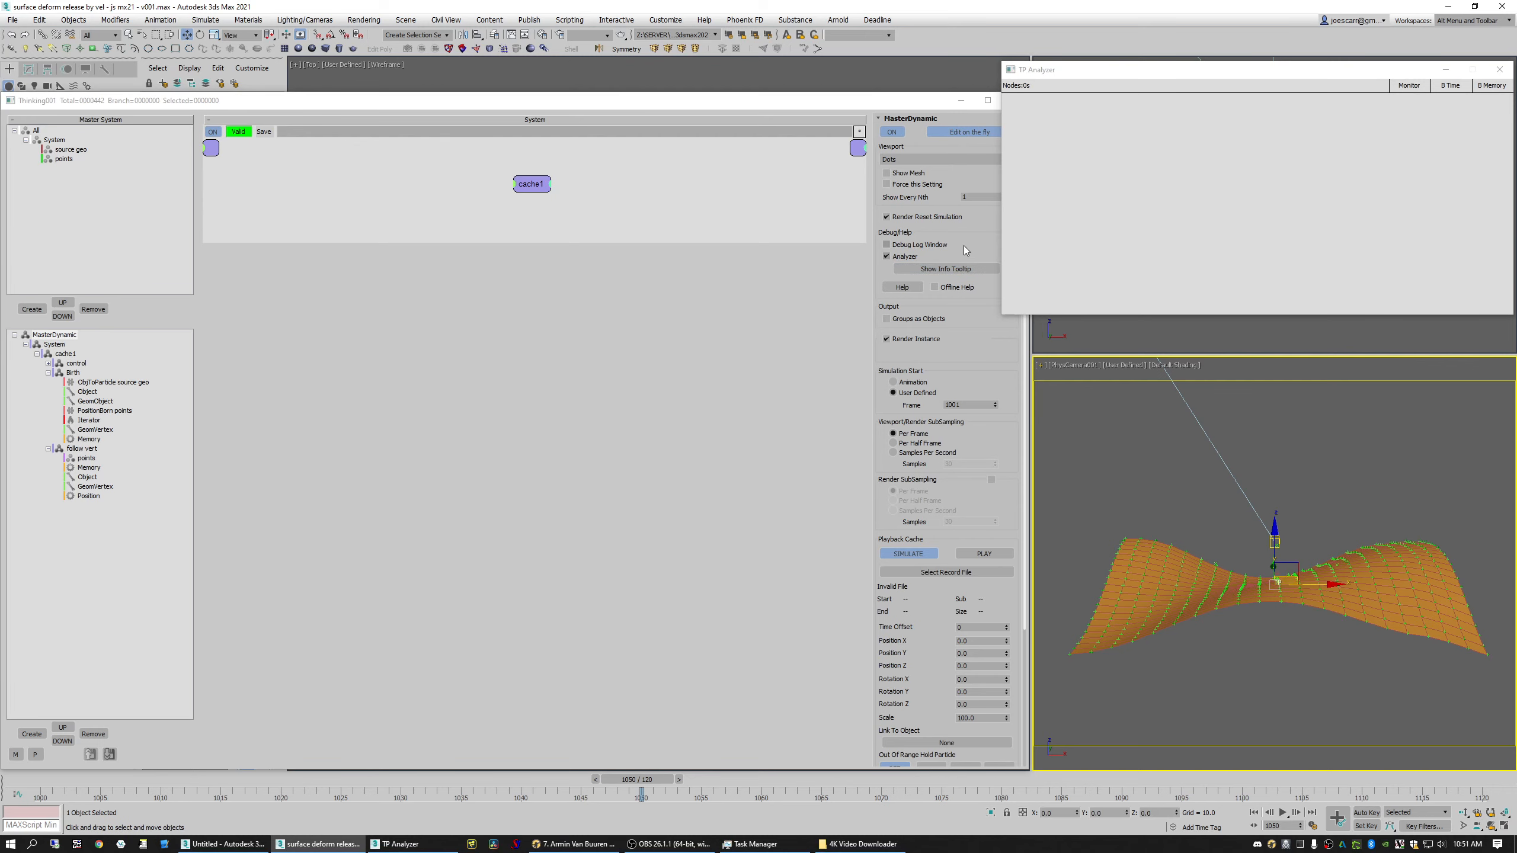
pyautogui.click(897, 260)
pyautogui.click(958, 270)
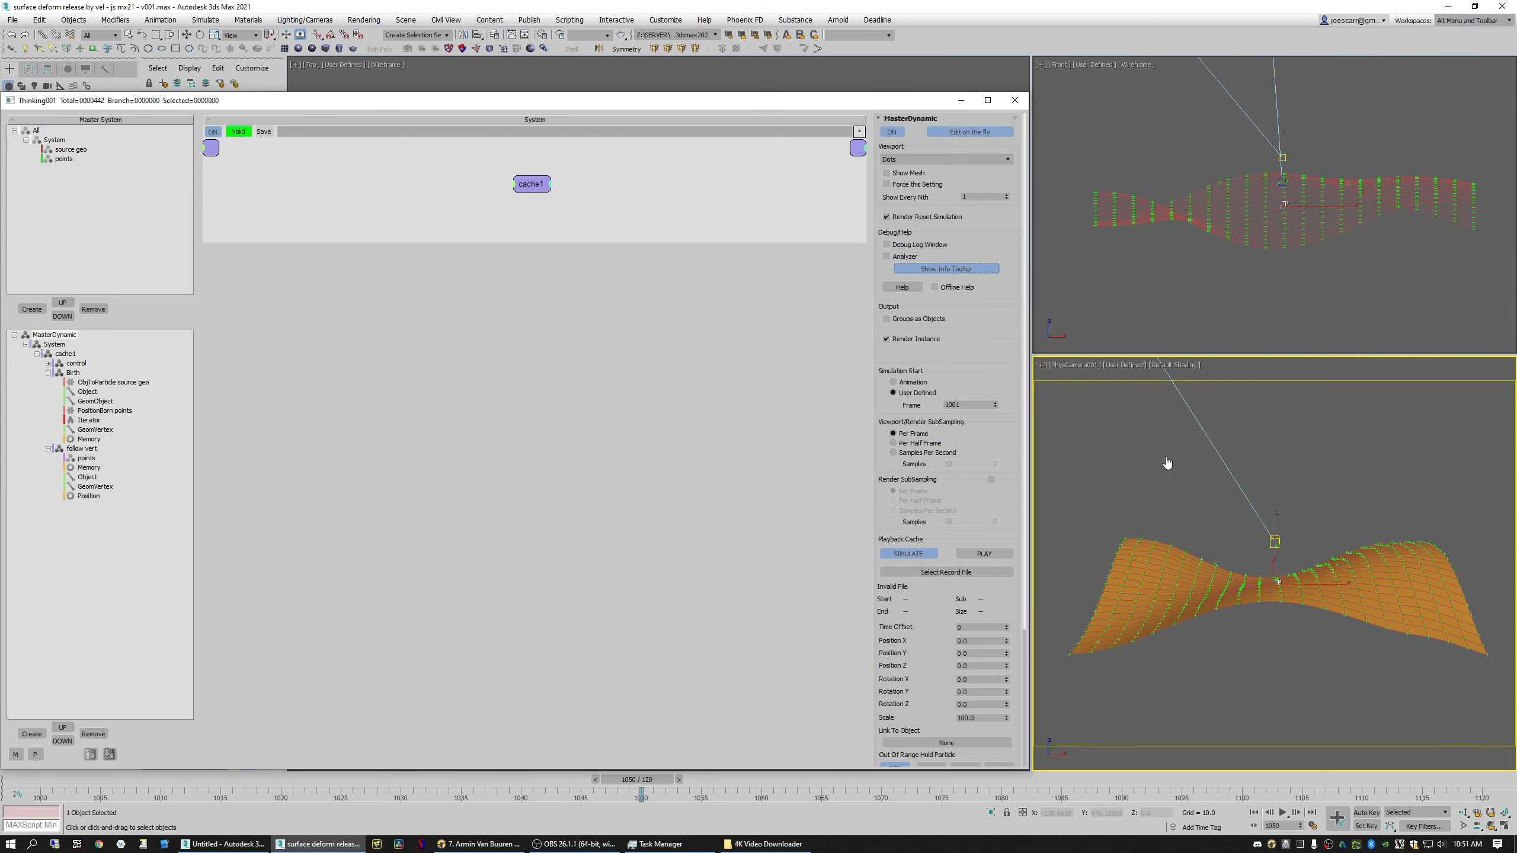
# Step: Enable Group and Velocity in the particle info tooltip and inspect a particle's data in the camera viewport
pyautogui.rightClick(1186, 551)
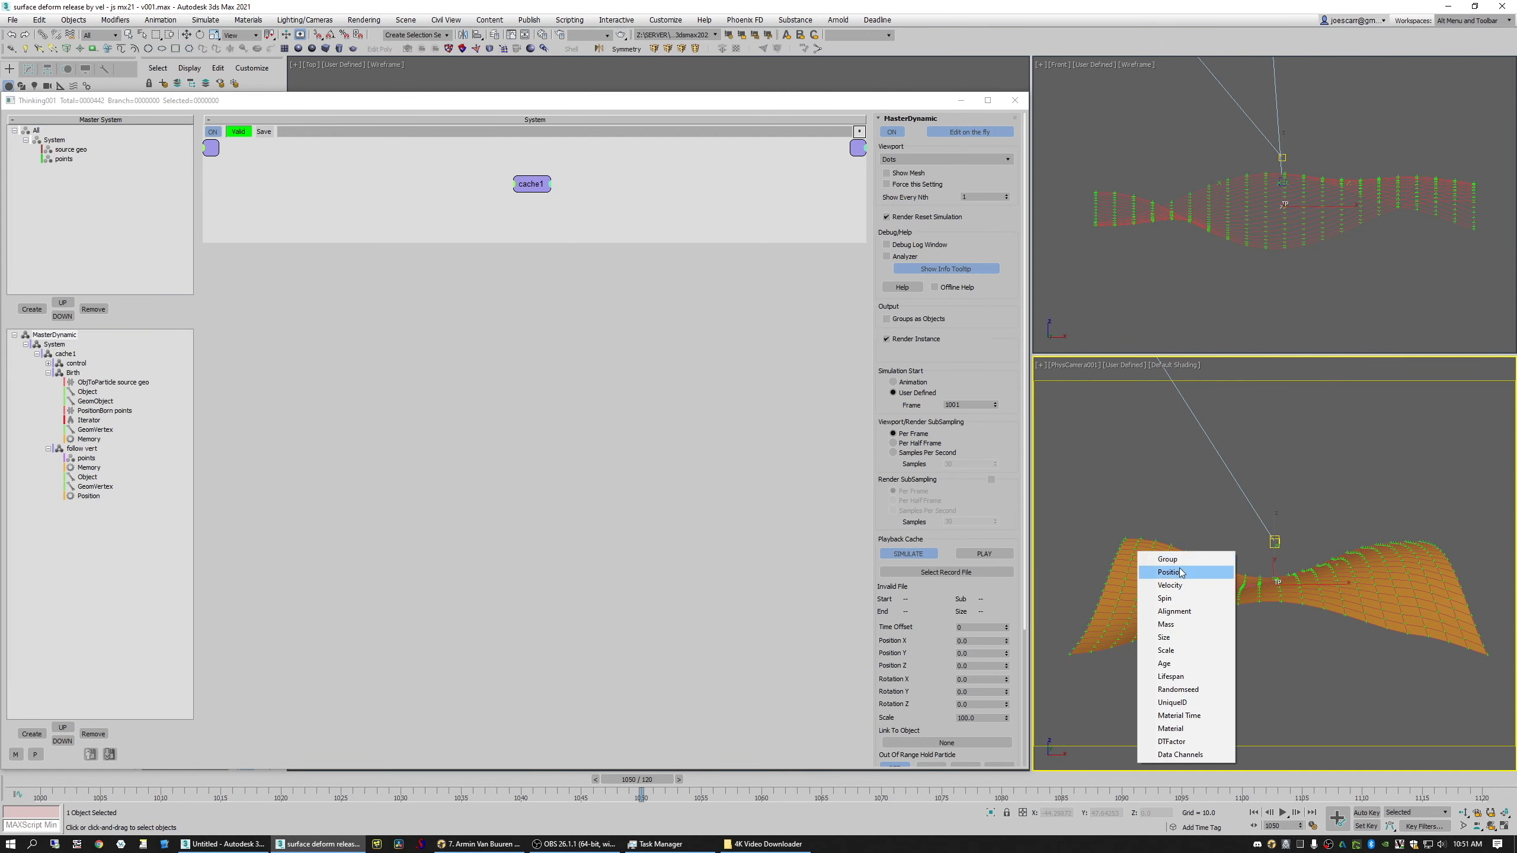
pyautogui.click(1183, 560)
pyautogui.rightClick(1184, 553)
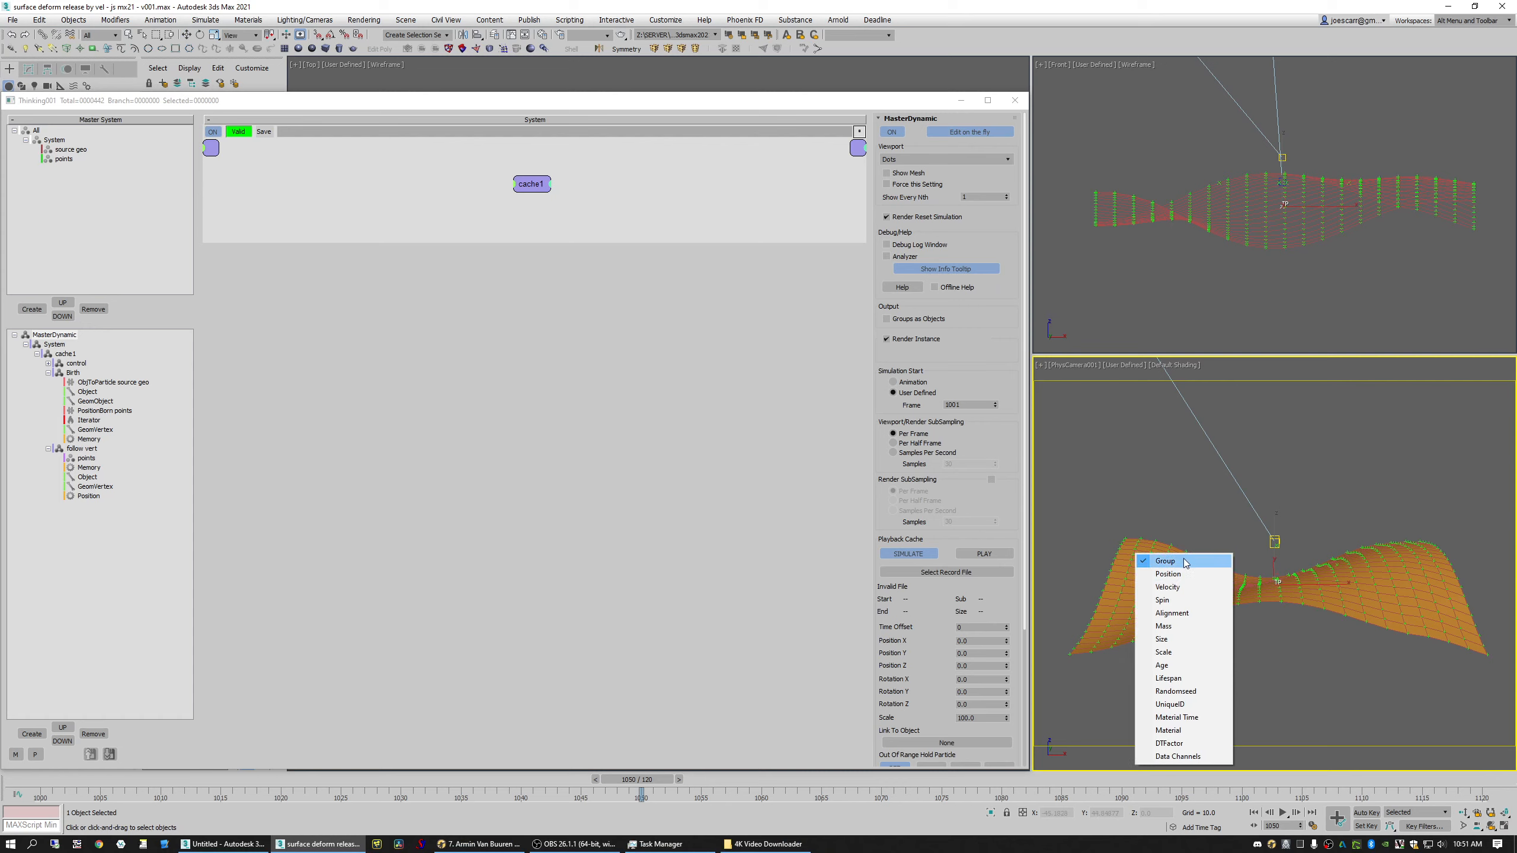
pyautogui.click(1184, 580)
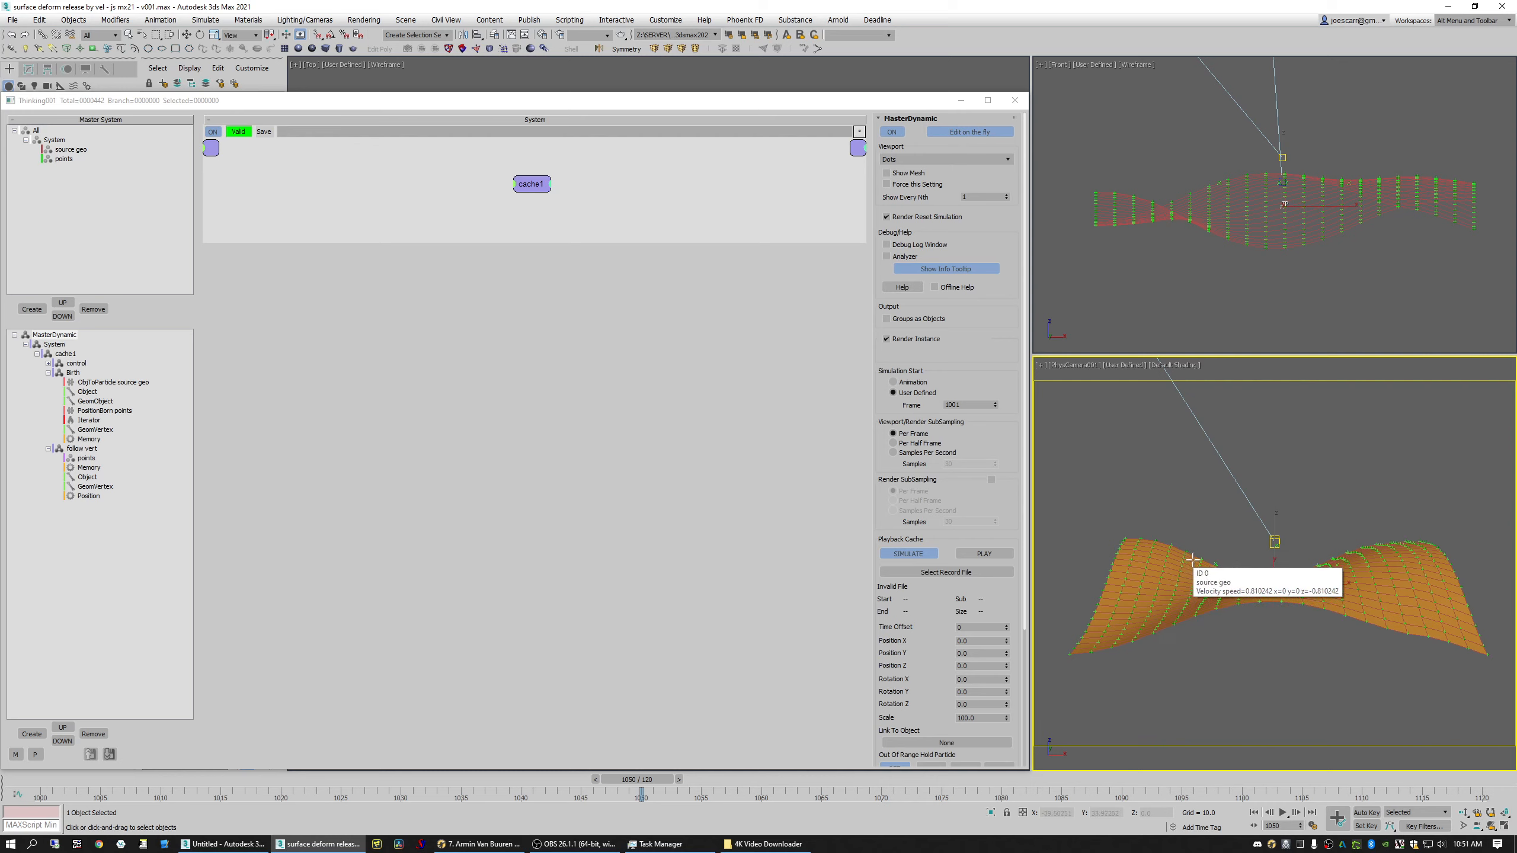
# Step: Add a BringTo operator to follow vert and connect the points group's Particle output to its Particle input
pyautogui.click(82, 448)
pyautogui.click(687, 272)
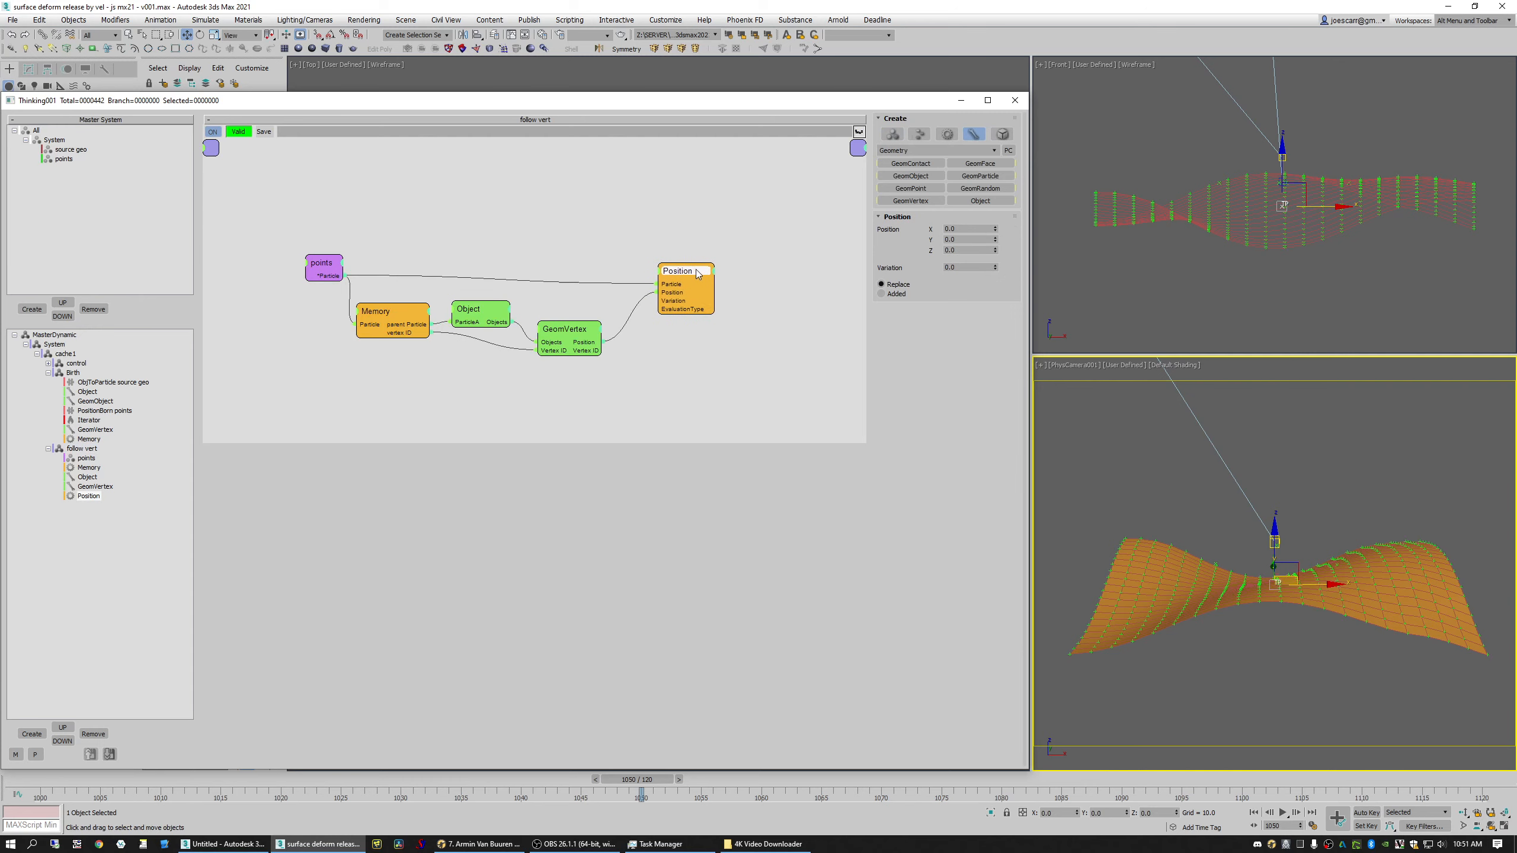
pyautogui.moveTo(654, 237); pyautogui.dragTo(589, 205, button='middle')
pyautogui.moveTo(627, 249); pyautogui.dragTo(686, 189)
pyautogui.rightClick(596, 239)
pyautogui.moveTo(669, 274)
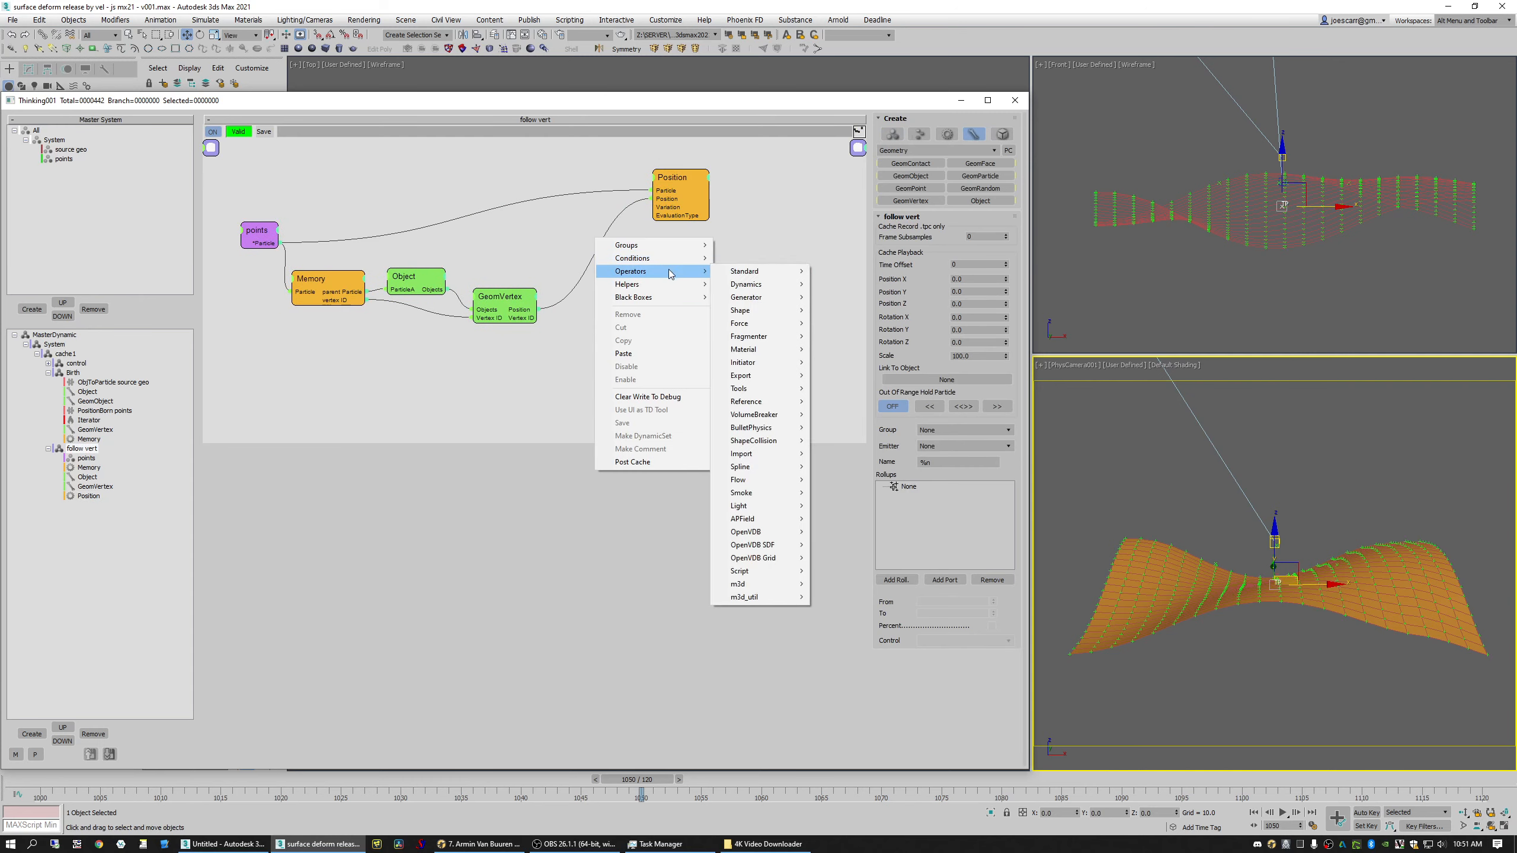
pyautogui.moveTo(775, 284)
pyautogui.click(848, 287)
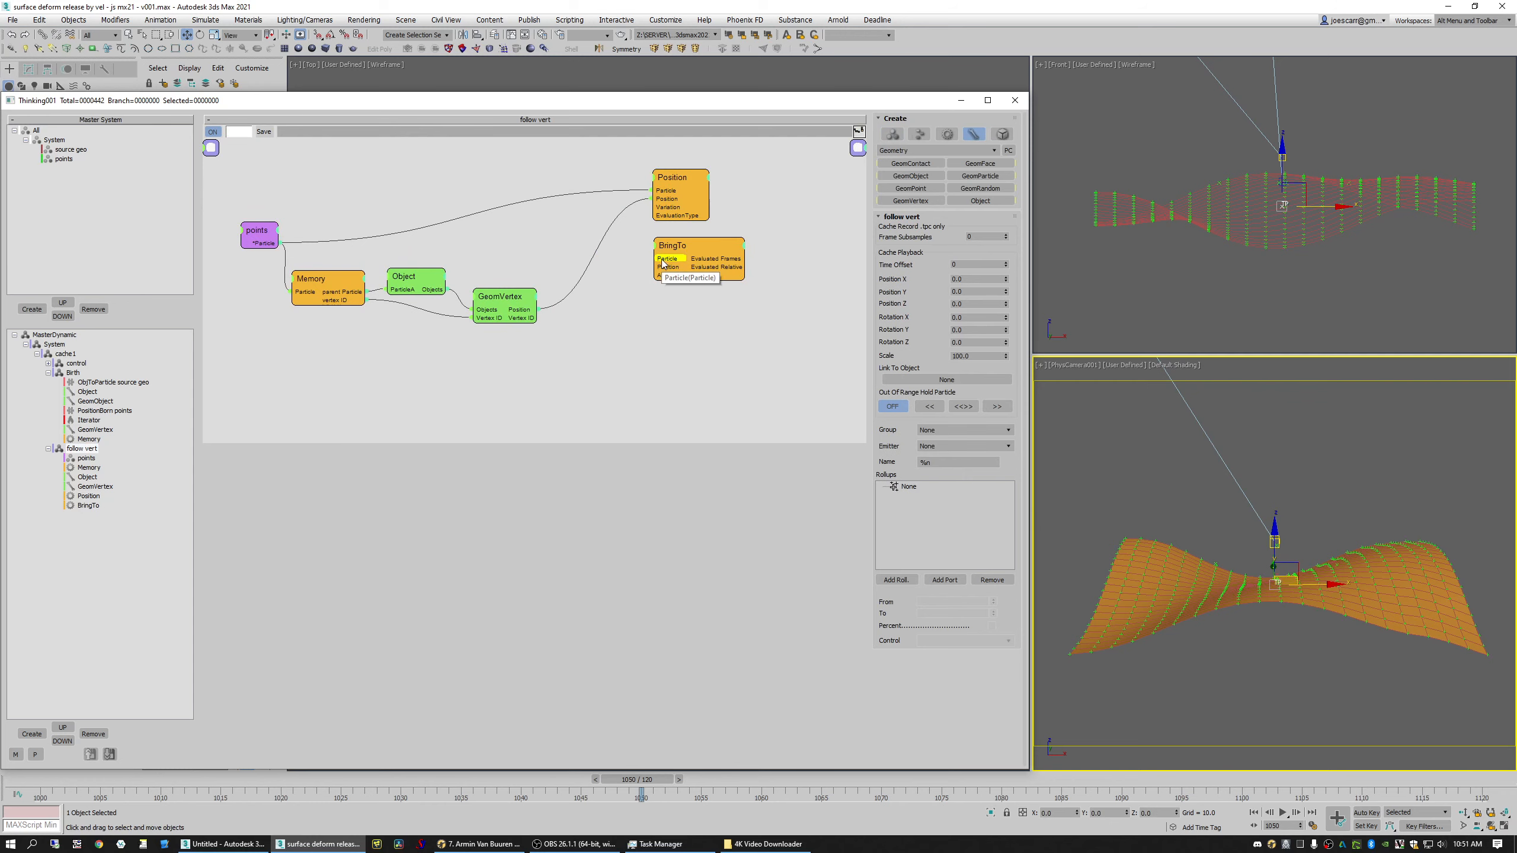
pyautogui.moveTo(663, 263); pyautogui.dragTo(279, 242)
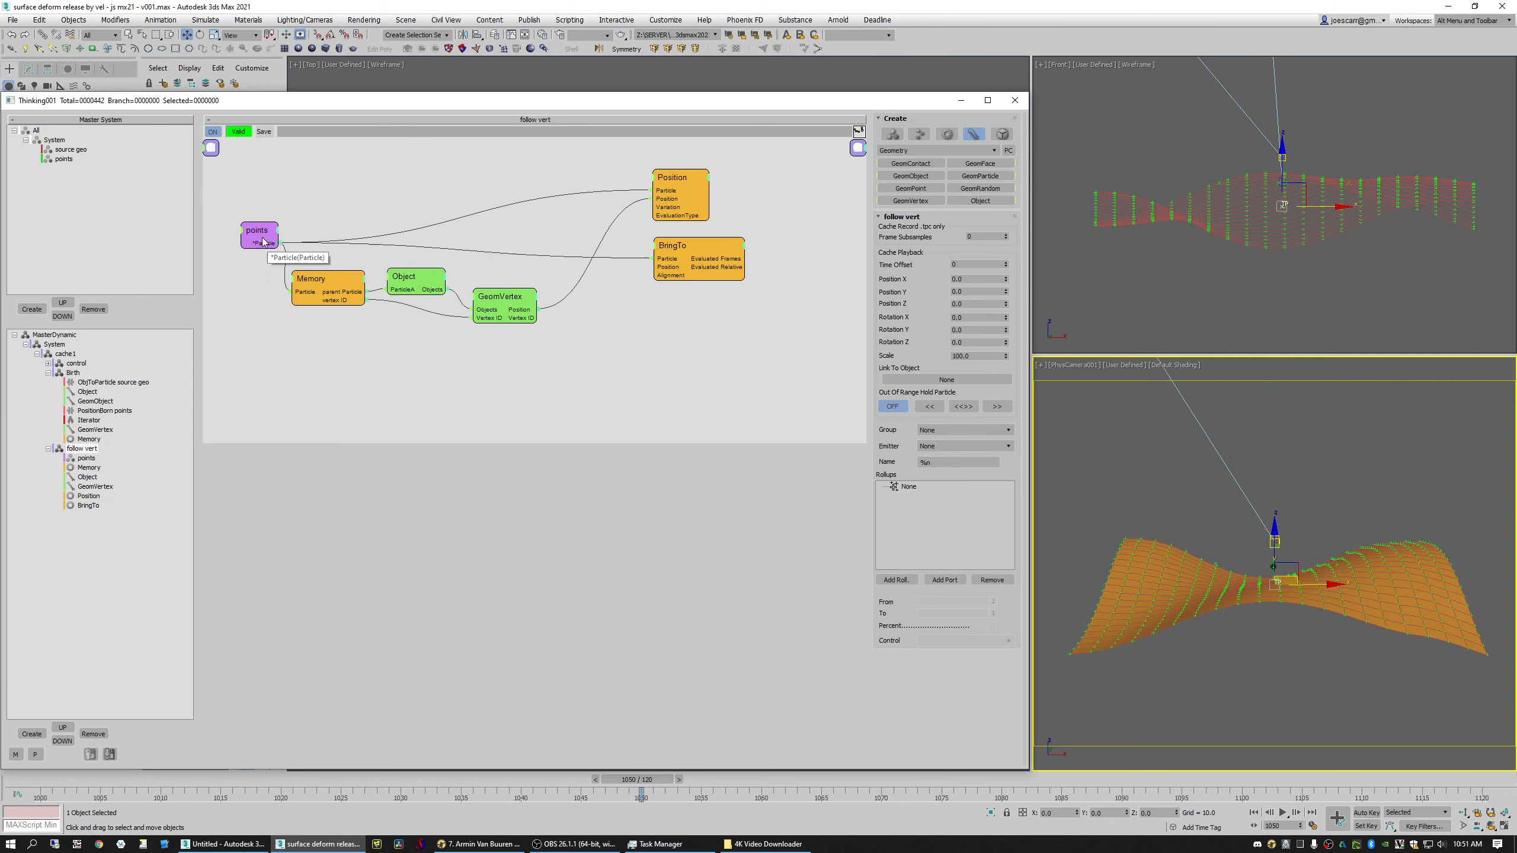
# Step: Replace the Position operator with BringTo by feeding it GeomVertex's Position output, deleting Position and tidying the nodes
pyautogui.click(263, 242)
pyautogui.moveTo(684, 250); pyautogui.dragTo(622, 254)
pyautogui.click(673, 188)
pyautogui.press('Delete')
pyautogui.moveTo(509, 306); pyautogui.dragTo(516, 308)
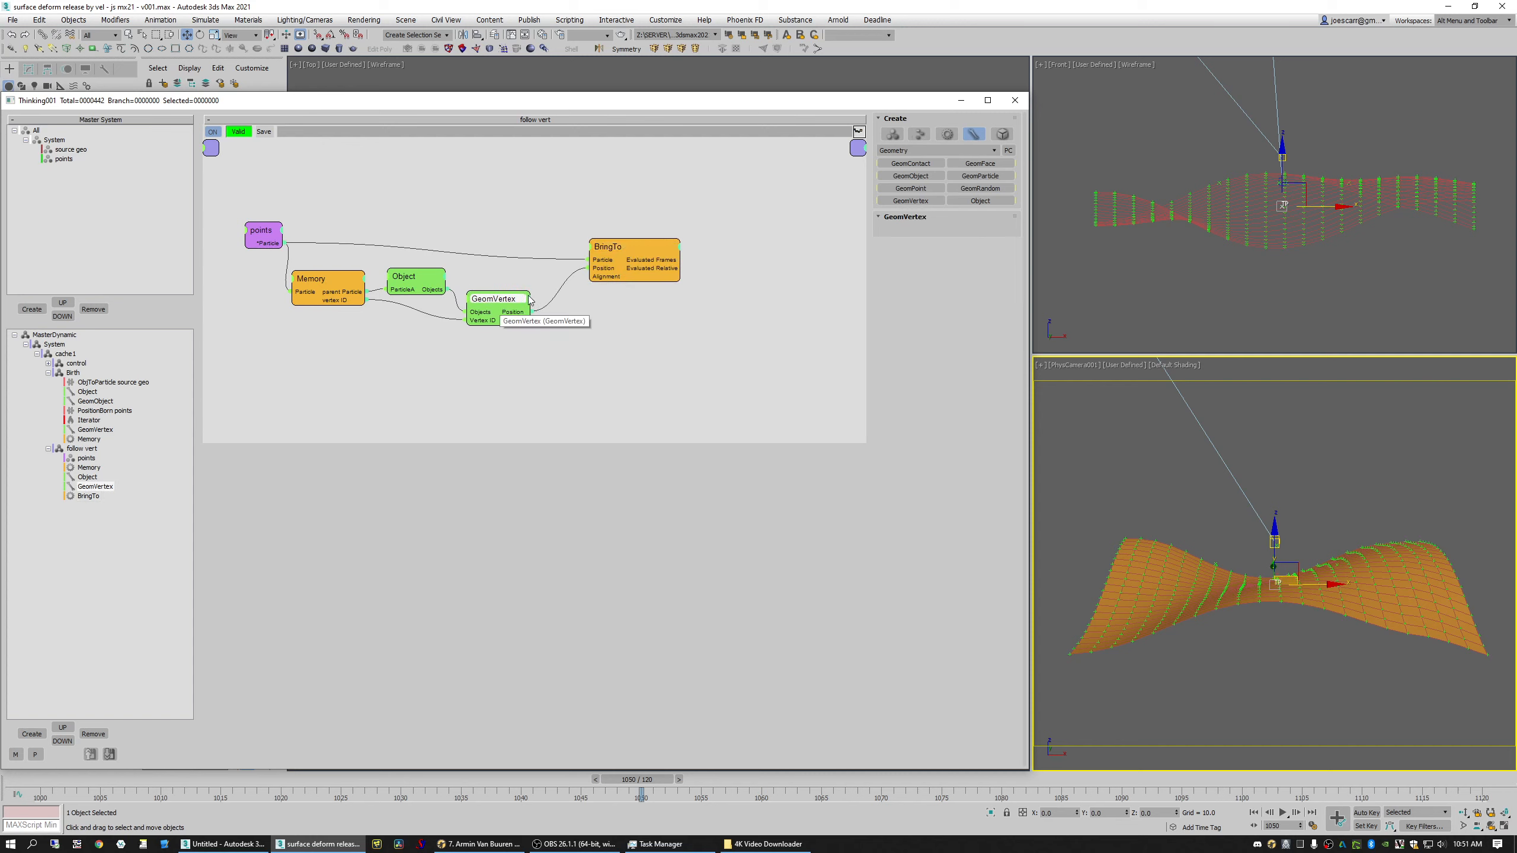
pyautogui.moveTo(633, 246); pyautogui.dragTo(629, 250)
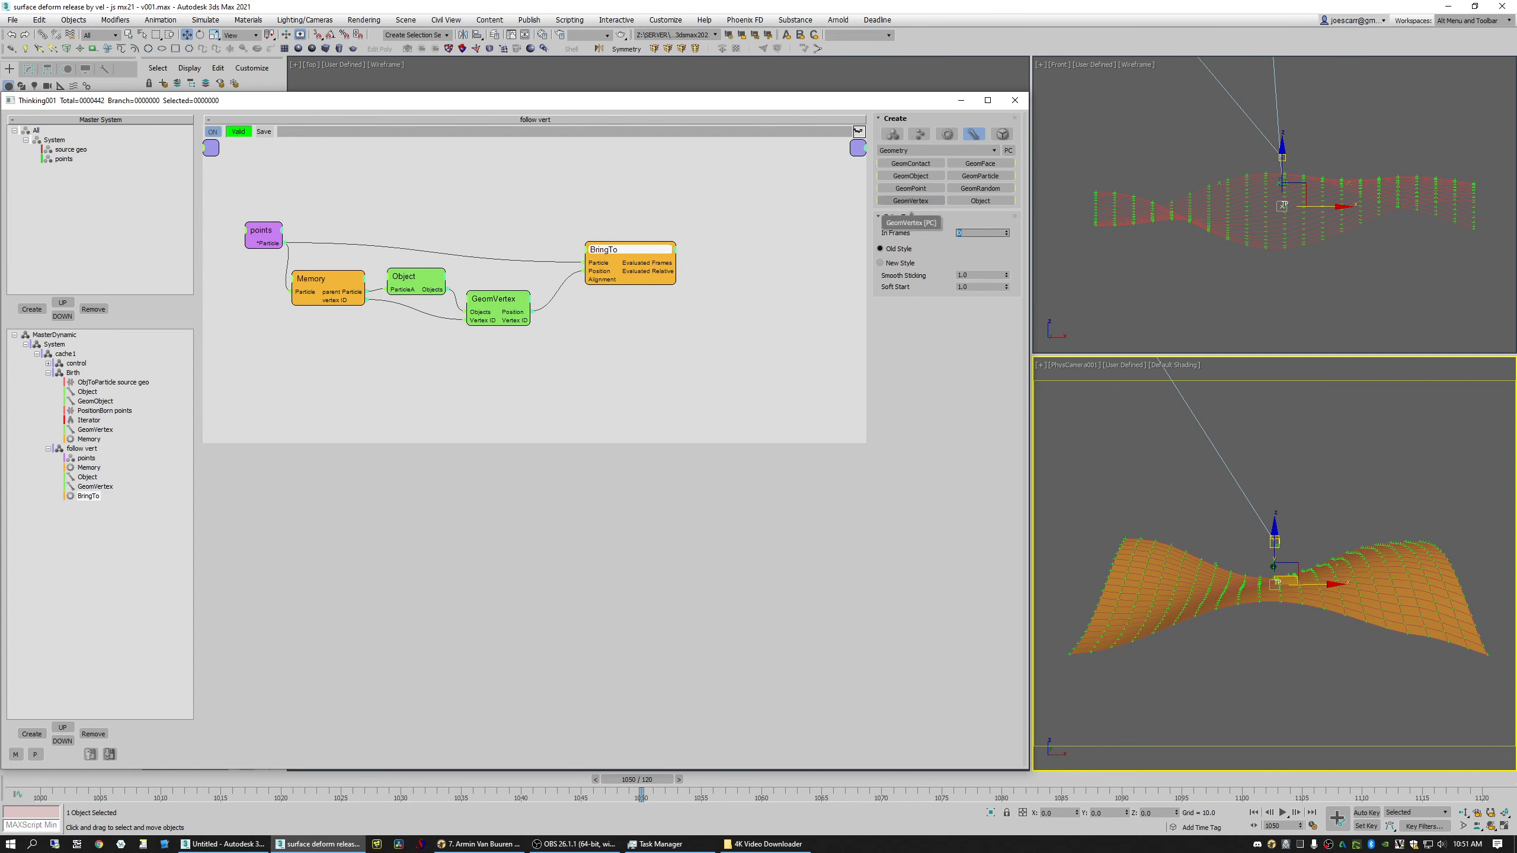
pyautogui.click(727, 357)
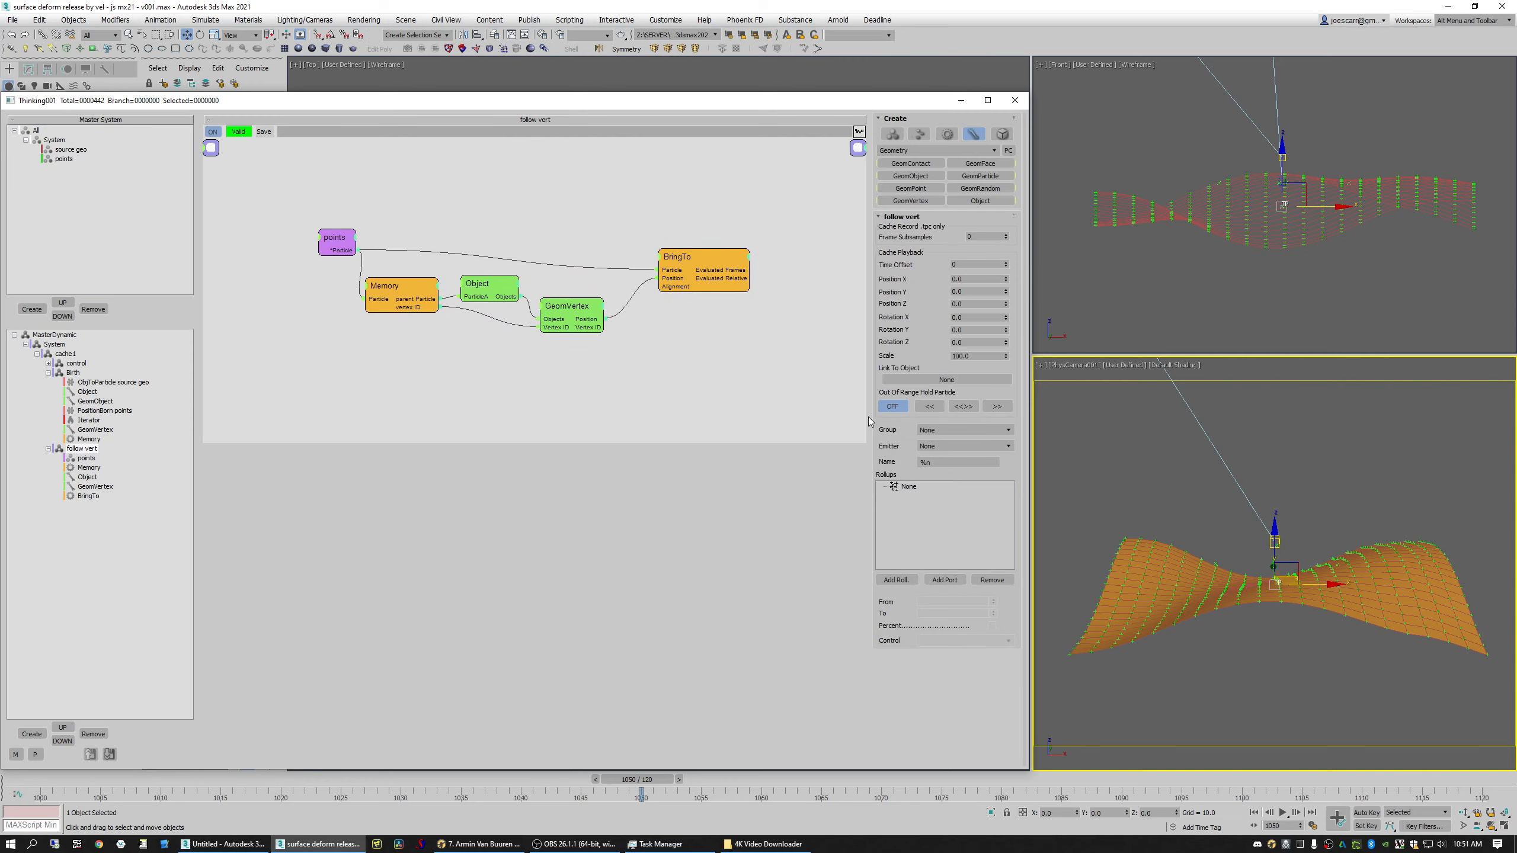
# Step: Run the simulation to frame 1011 to check the points' motion with the BringTo operator
pyautogui.moveTo(125, 787); pyautogui.dragTo(186, 782)
pyautogui.press('w')
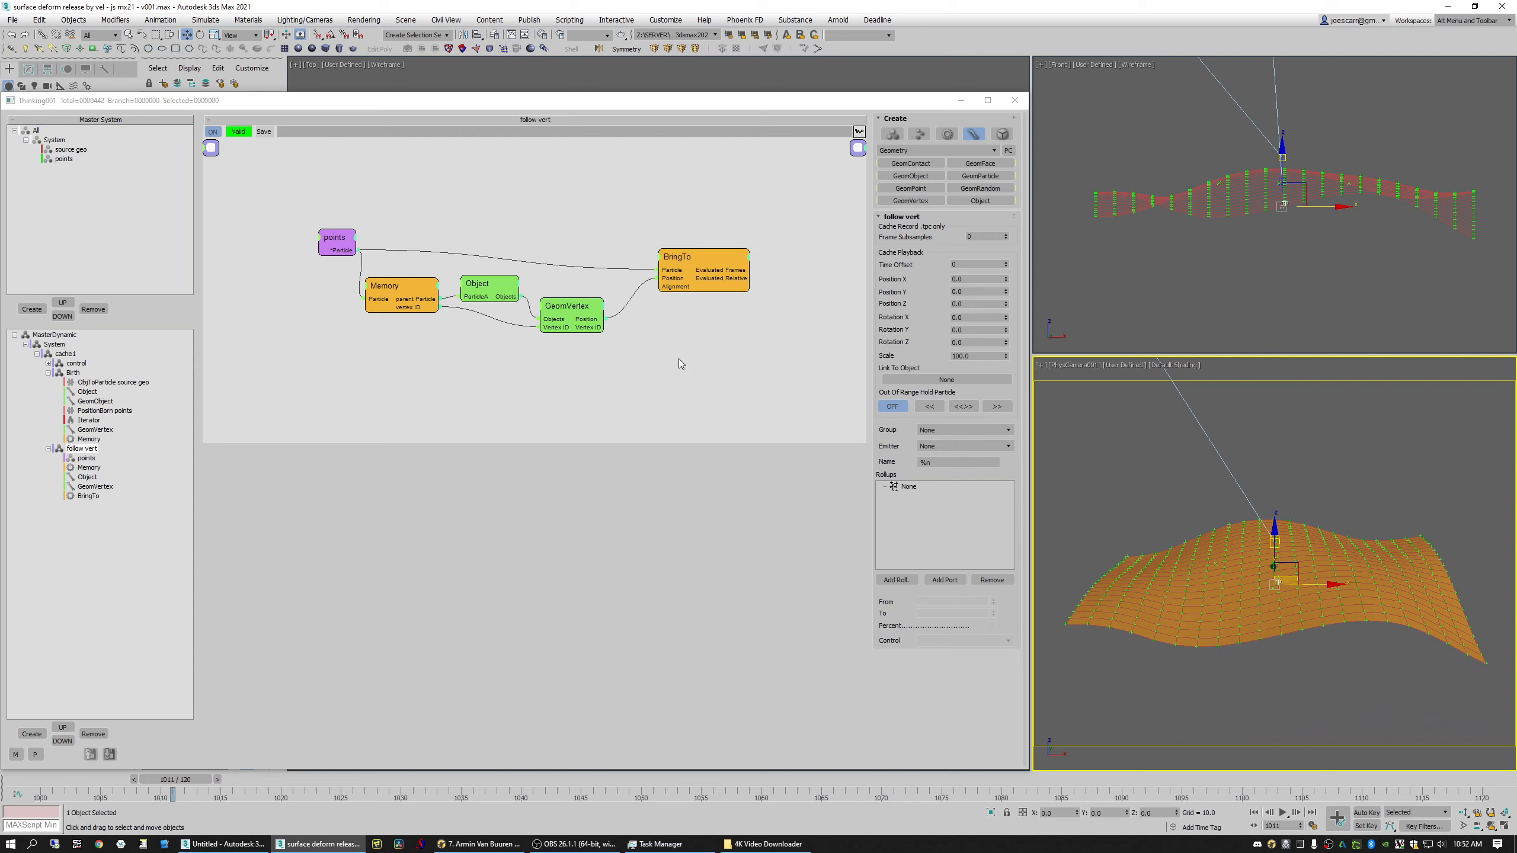
pyautogui.press('q')
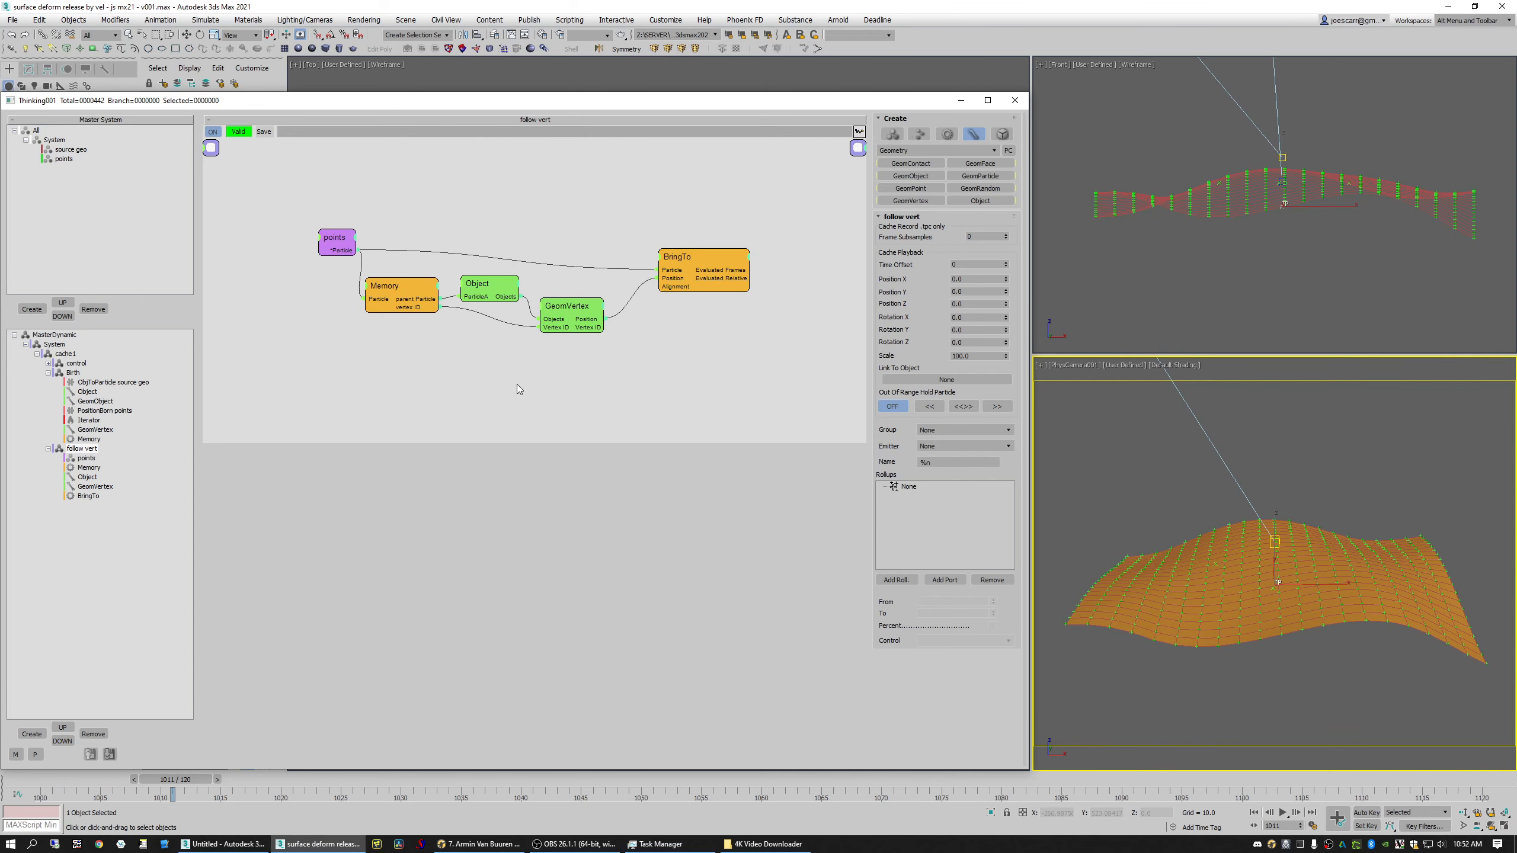
# Step: Place a new DynamicSet directly under cache1, below follow vert, and rename it debug speed
pyautogui.scroll(1, 518, 389)
pyautogui.moveTo(534, 441); pyautogui.dragTo(534, 308)
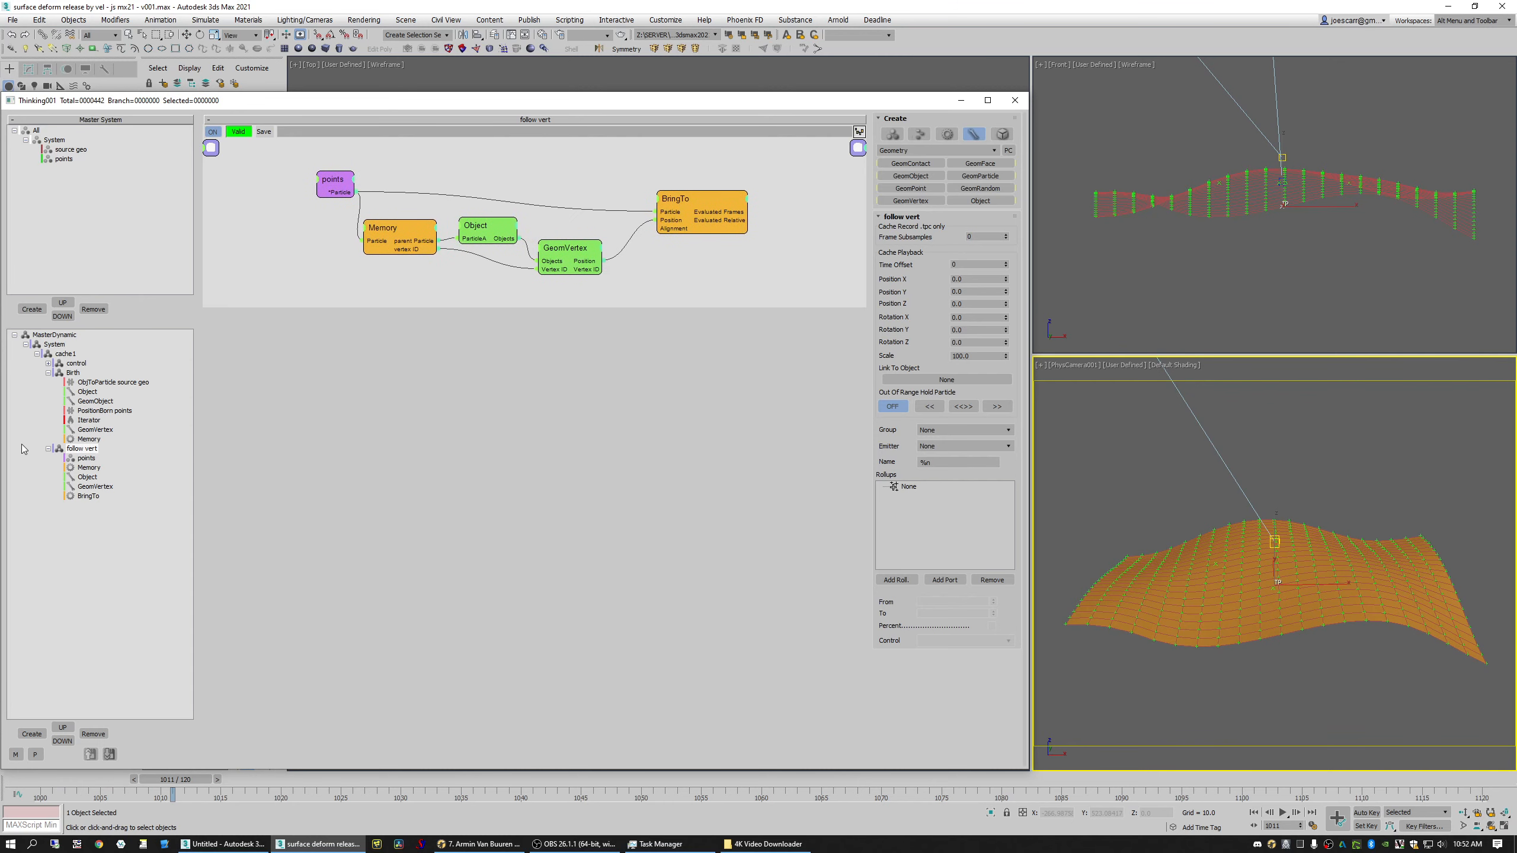
pyautogui.click(49, 372)
pyautogui.click(48, 381)
pyautogui.click(60, 355)
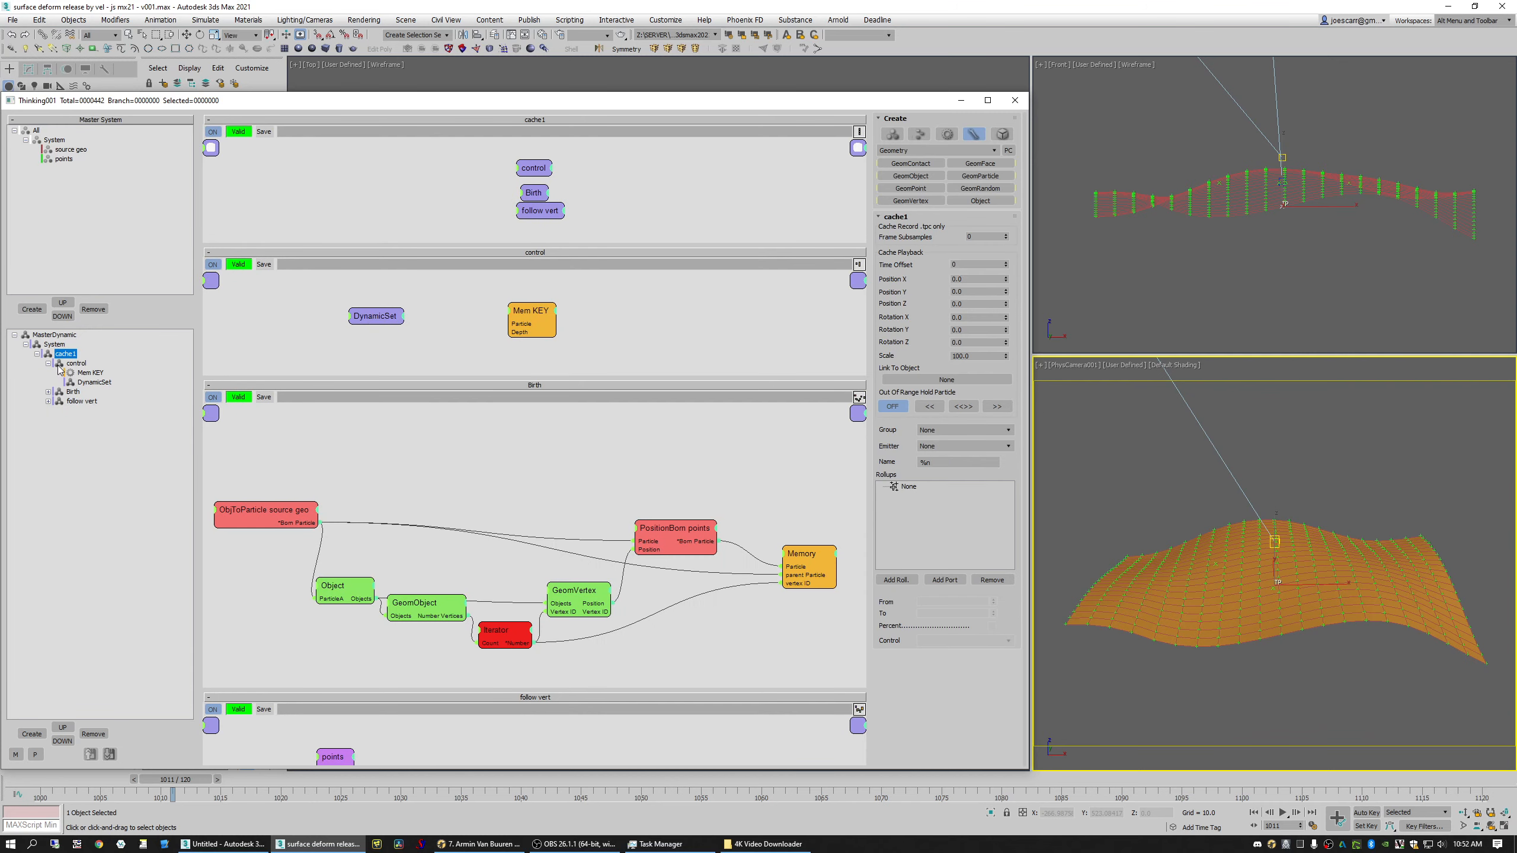
pyautogui.moveTo(85, 404); pyautogui.dragTo(85, 407)
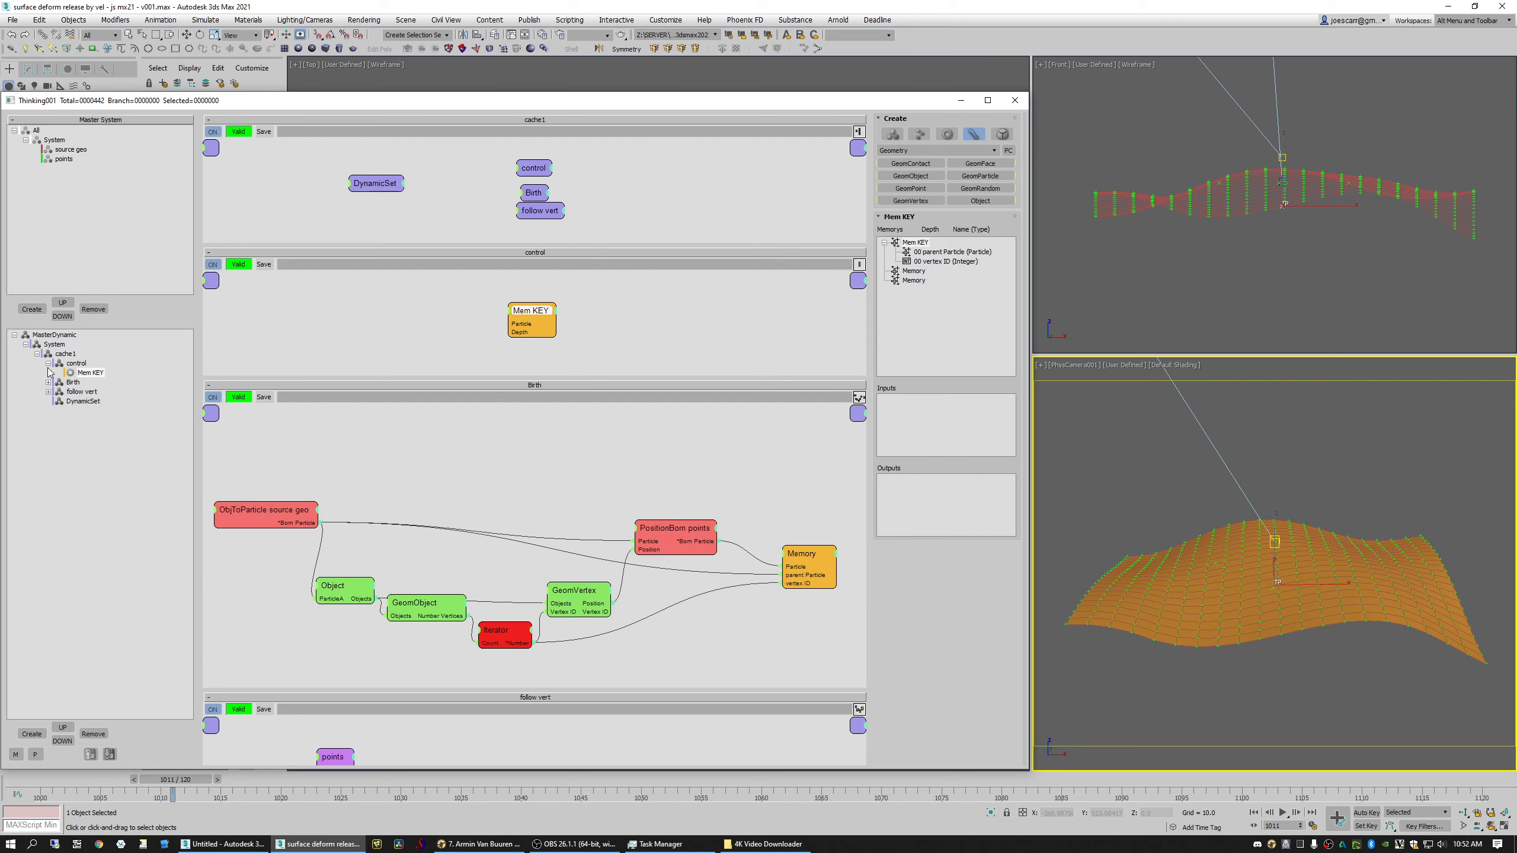
pyautogui.doubleClick(75, 362)
pyautogui.click(83, 392)
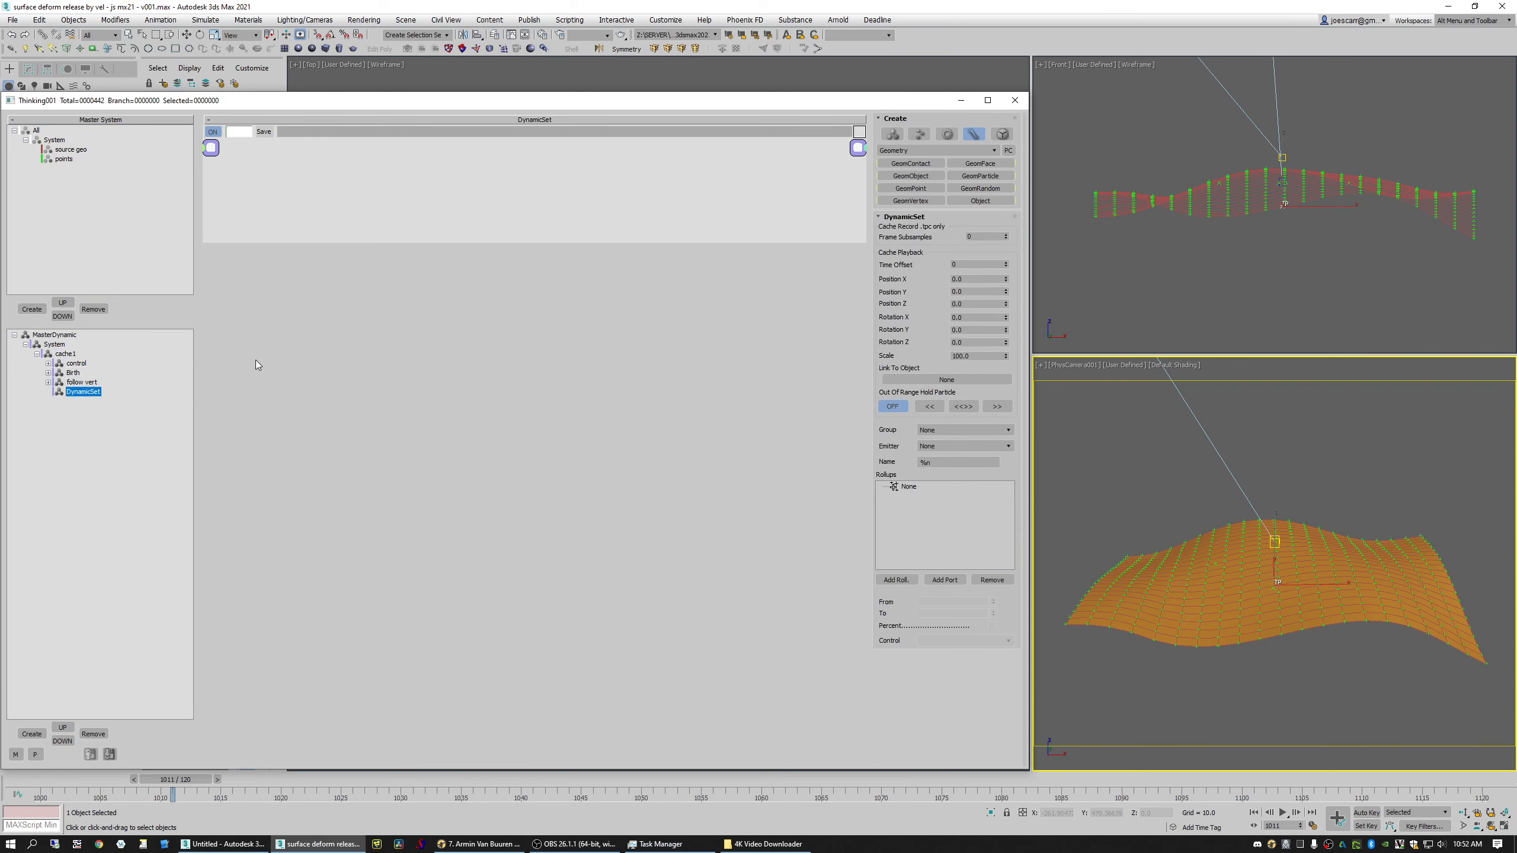
pyautogui.write('debug speed')
pyautogui.press('Return')
# Step: Add the points group to debug speed, give it a Velocity output, and enlarge the node area
pyautogui.rightClick(326, 178)
pyautogui.moveTo(358, 180)
pyautogui.click(427, 218)
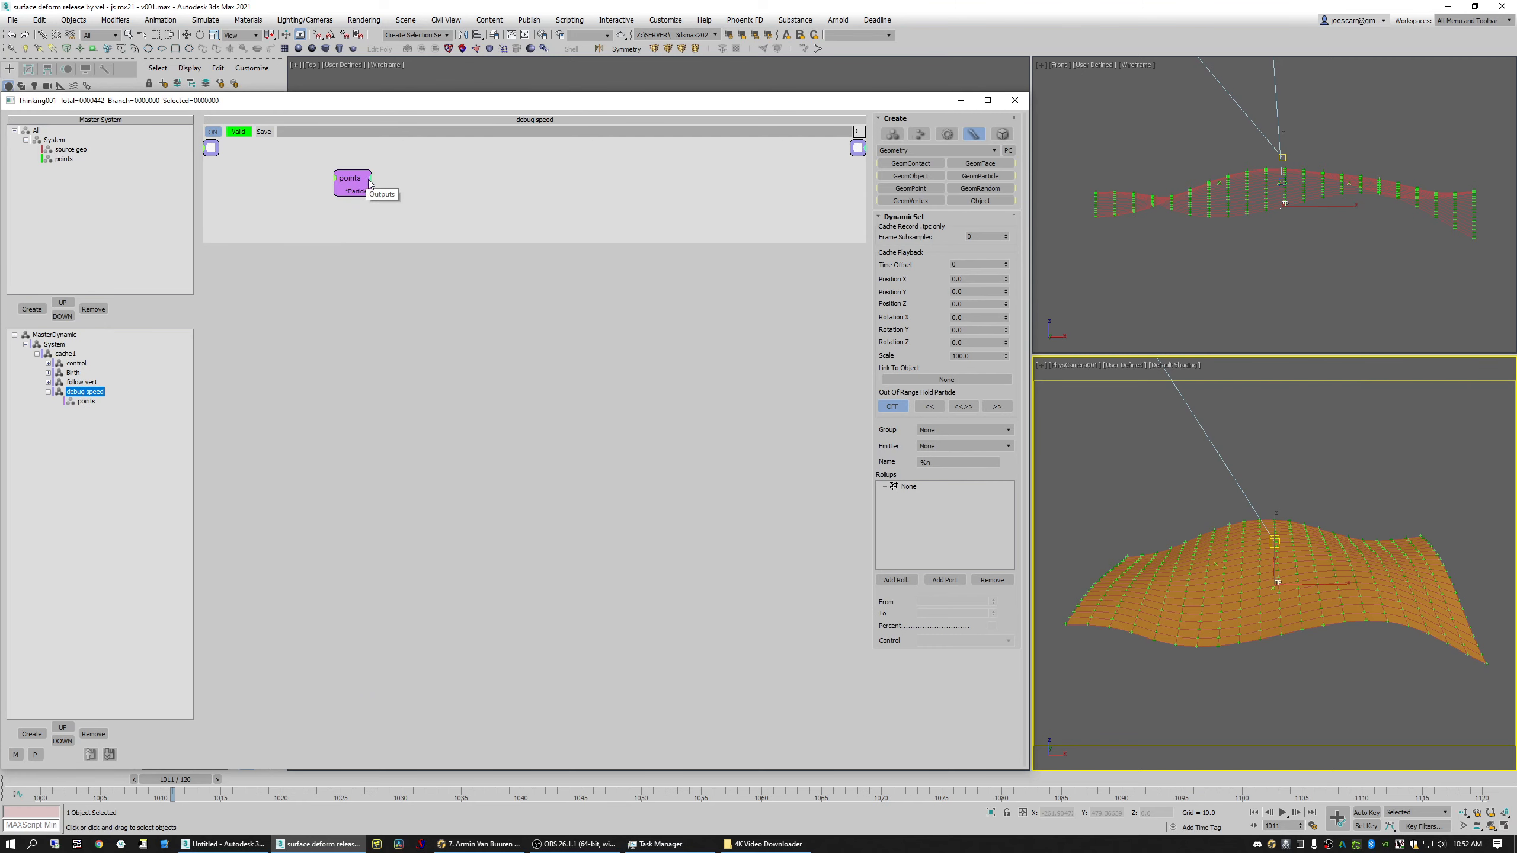
pyautogui.click(370, 177)
pyautogui.click(388, 214)
pyautogui.moveTo(405, 240); pyautogui.dragTo(405, 379)
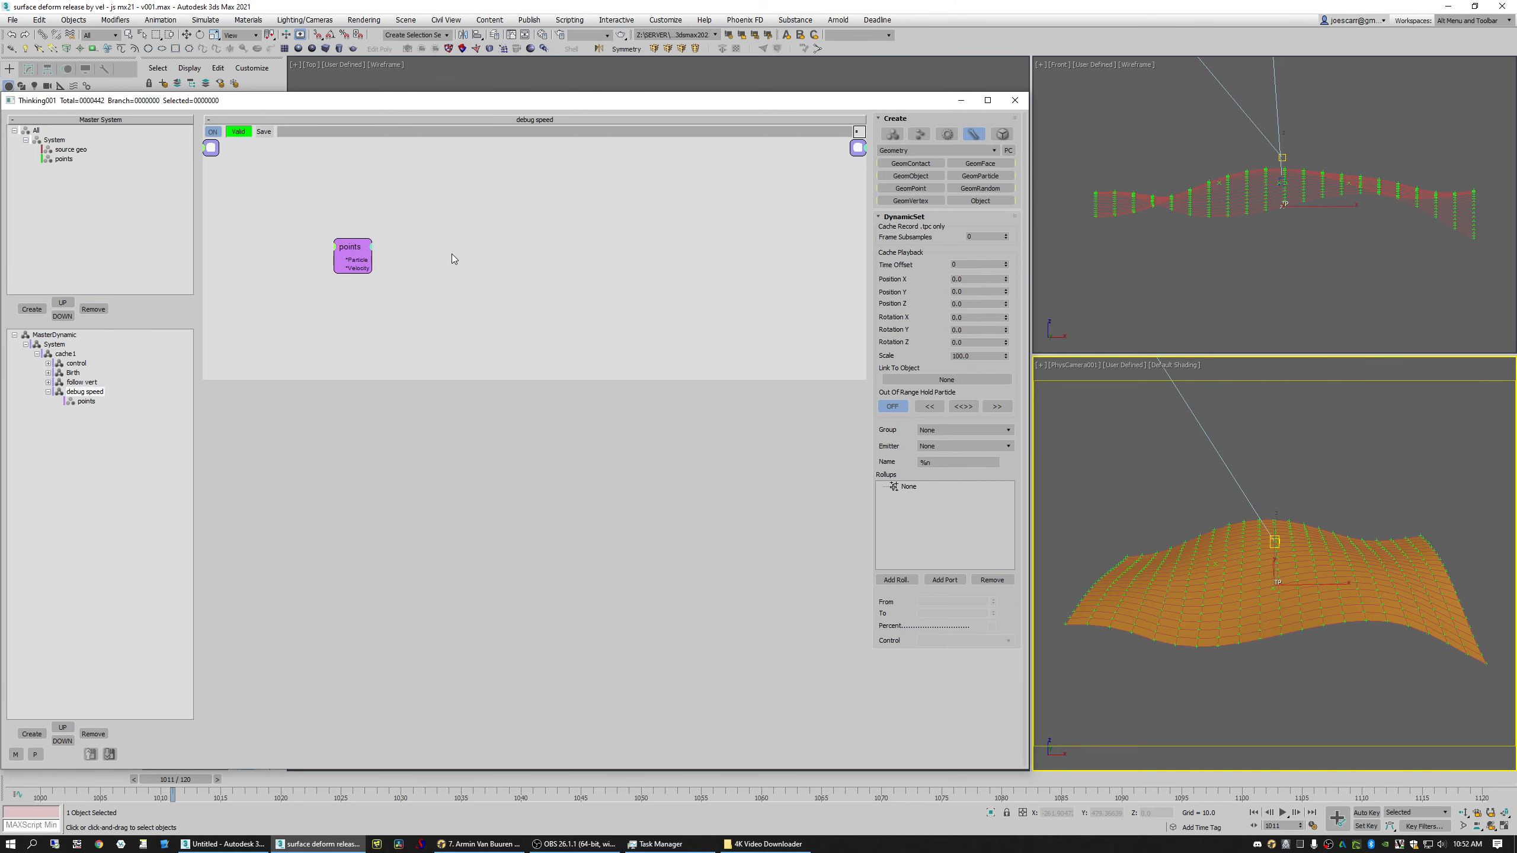
# Step: Add a ViewportColor operator and connect the points group's Particle and Velocity outputs to its Particle and Value inputs
pyautogui.rightClick(422, 224)
pyautogui.moveTo(492, 257)
pyautogui.moveTo(576, 258)
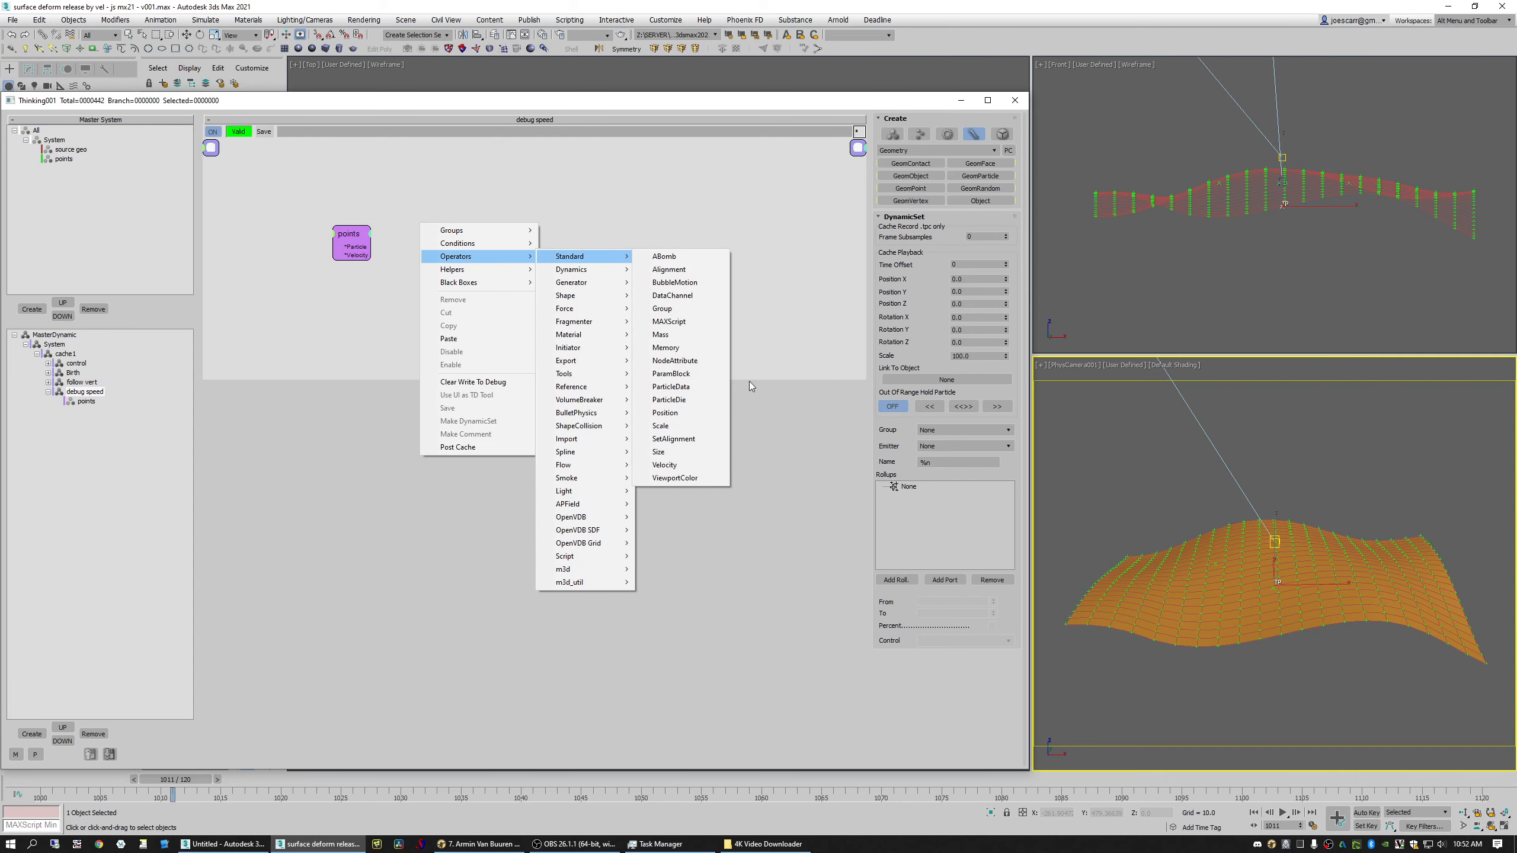
pyautogui.click(681, 478)
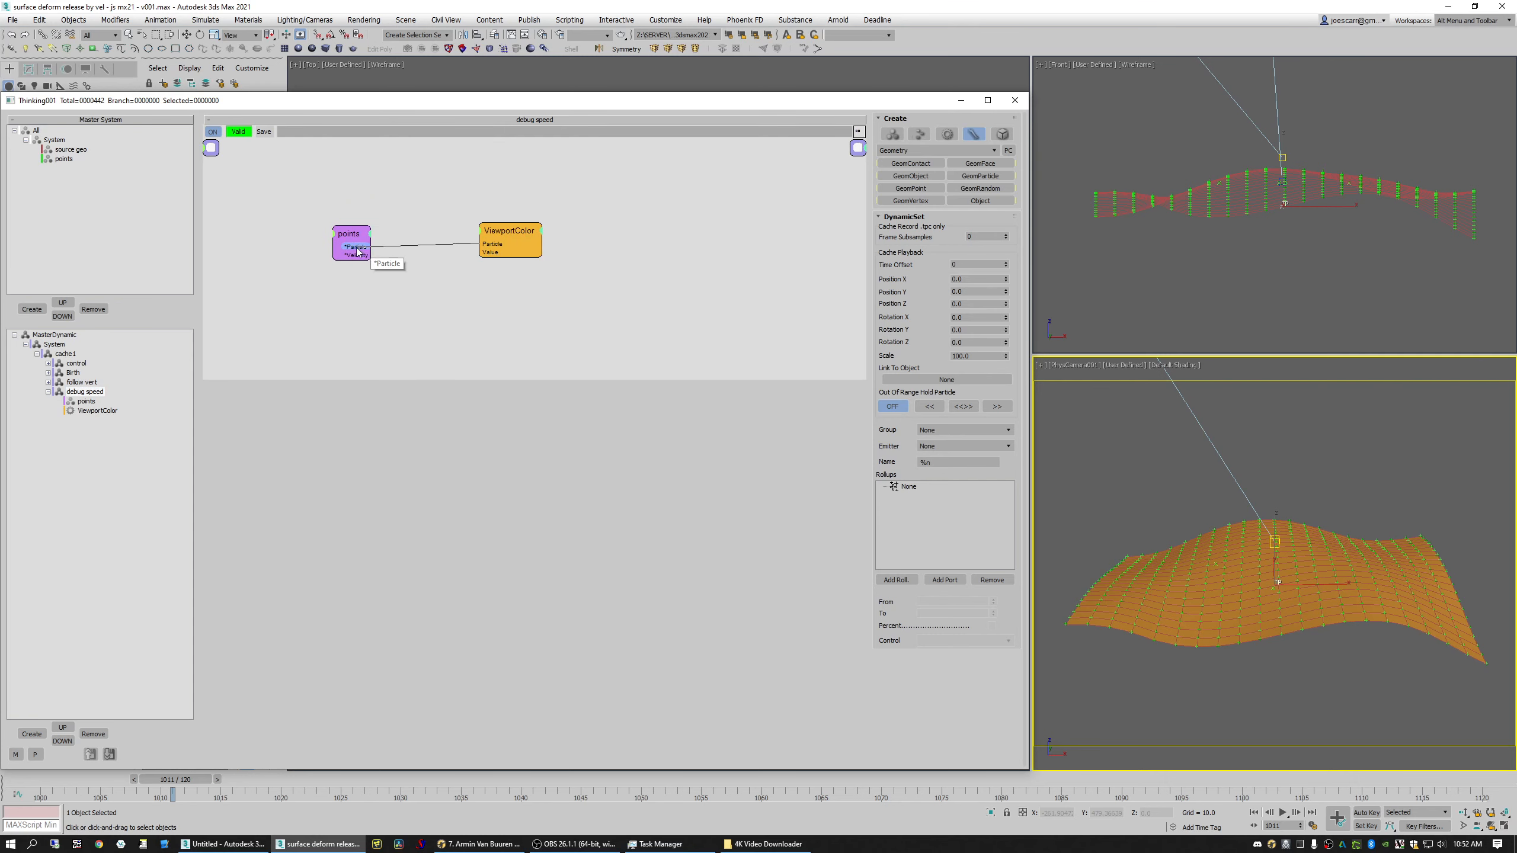
pyautogui.moveTo(357, 248); pyautogui.dragTo(360, 249)
pyautogui.moveTo(519, 232); pyautogui.dragTo(421, 253)
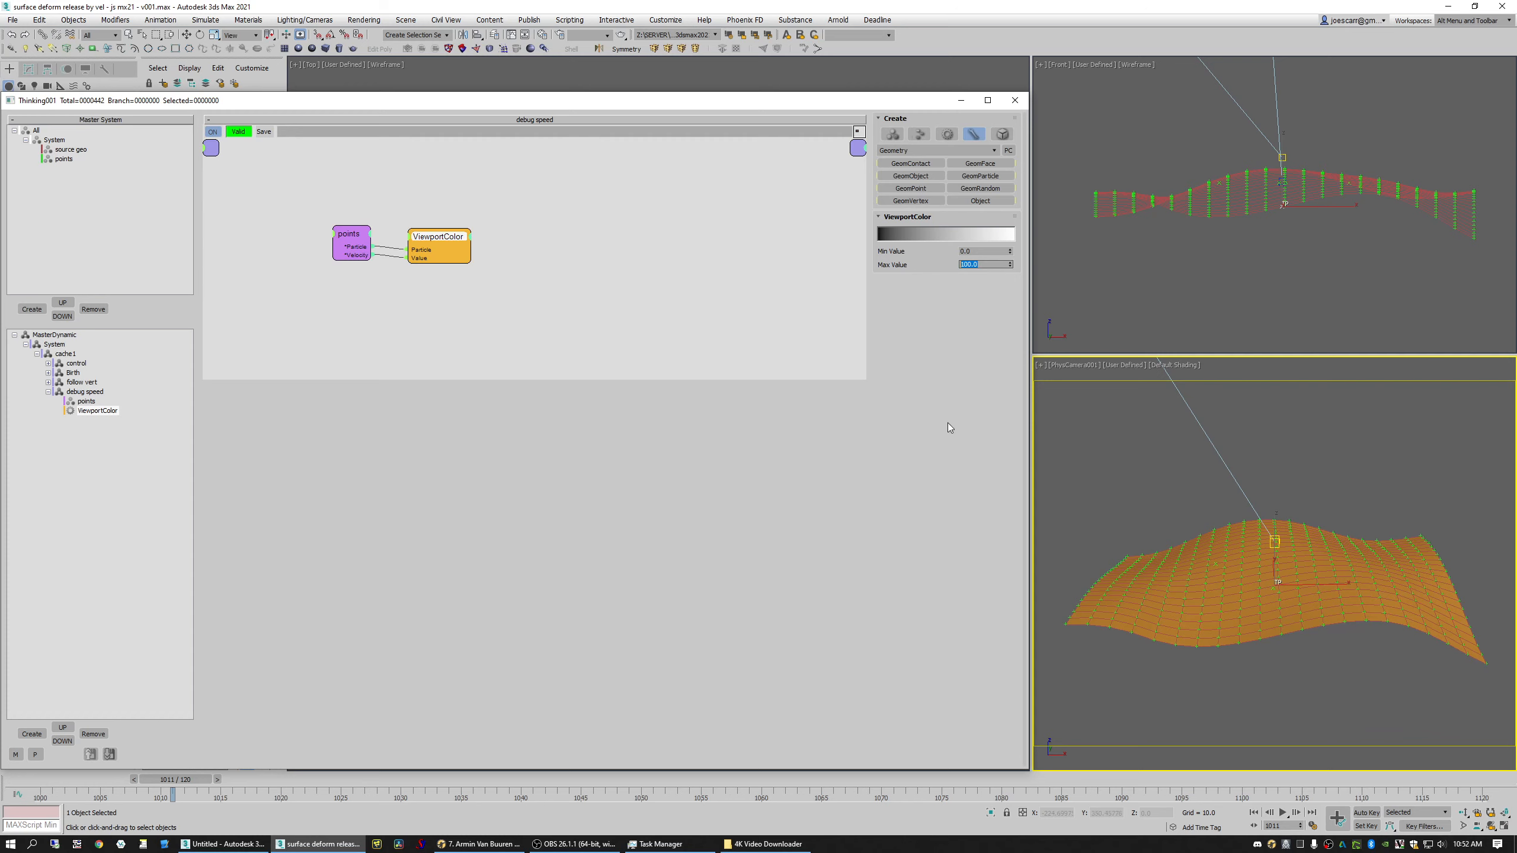
# Step: Set ViewportColor's Max Value to 22 and rearrange the nodes in debug speed
pyautogui.click(616, 259)
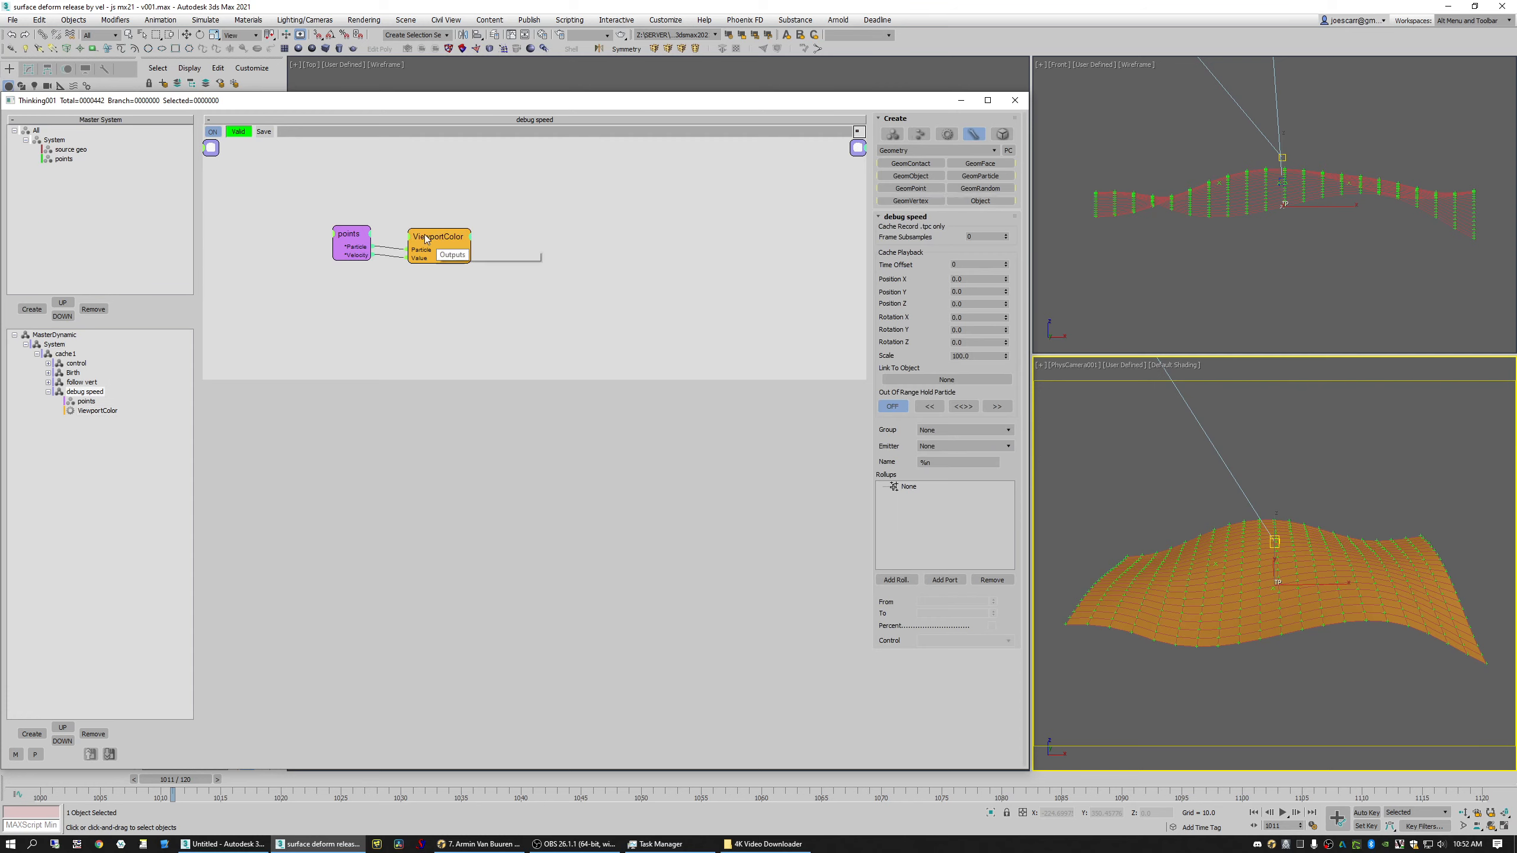
pyautogui.moveTo(397, 306); pyautogui.dragTo(511, 298, button='middle')
pyautogui.moveTo(541, 230); pyautogui.dragTo(569, 224)
pyautogui.moveTo(478, 276); pyautogui.dragTo(474, 294, button='middle')
pyautogui.click(484, 317)
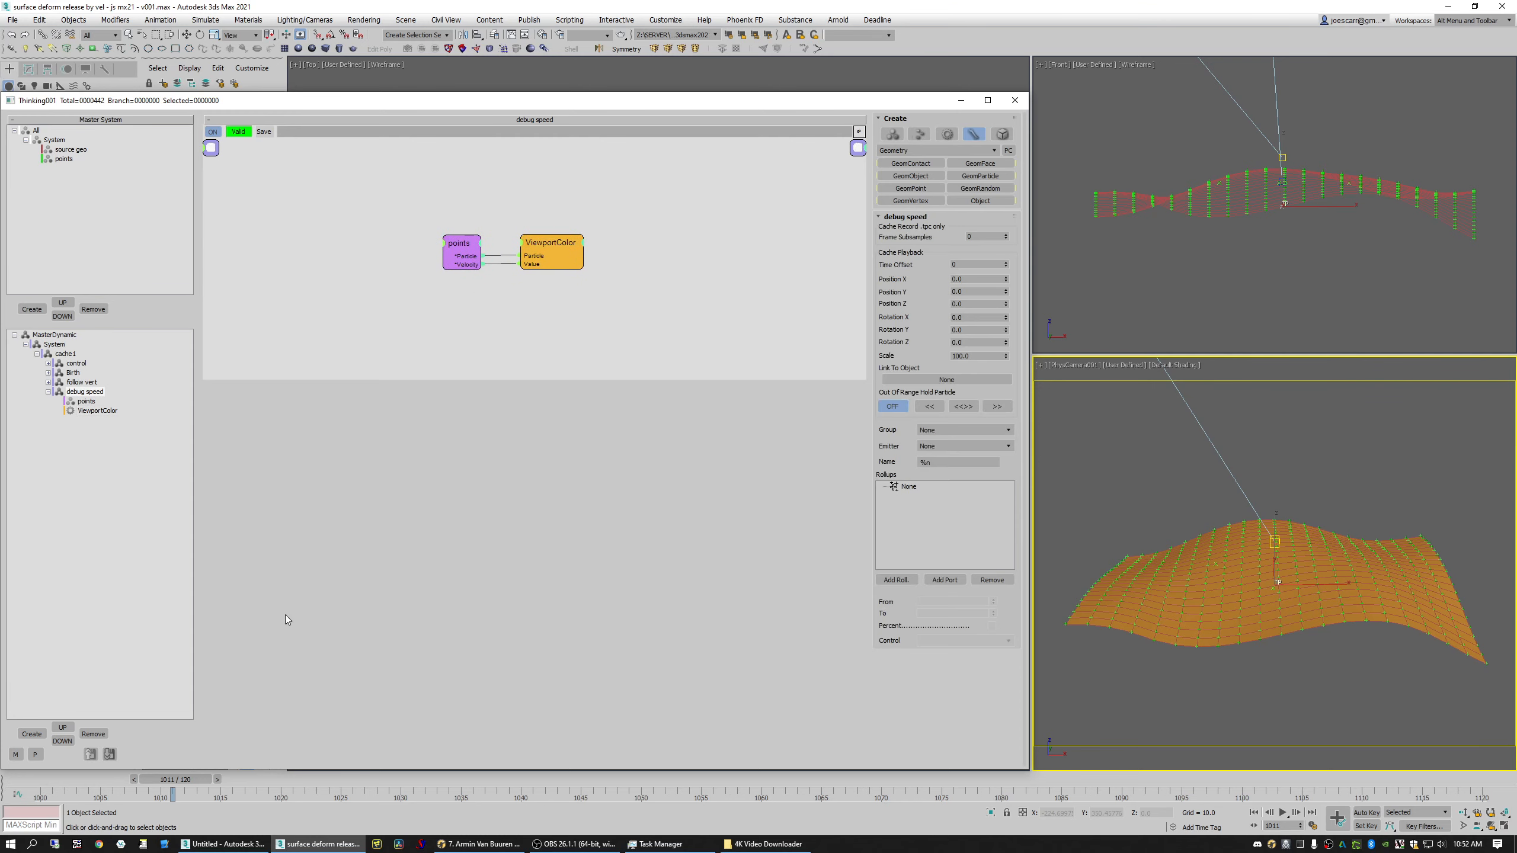
# Step: Run the simulation to frame 1054 to check the speed-based particle colors, and return to frame 1000
pyautogui.moveTo(41, 783); pyautogui.dragTo(288, 780)
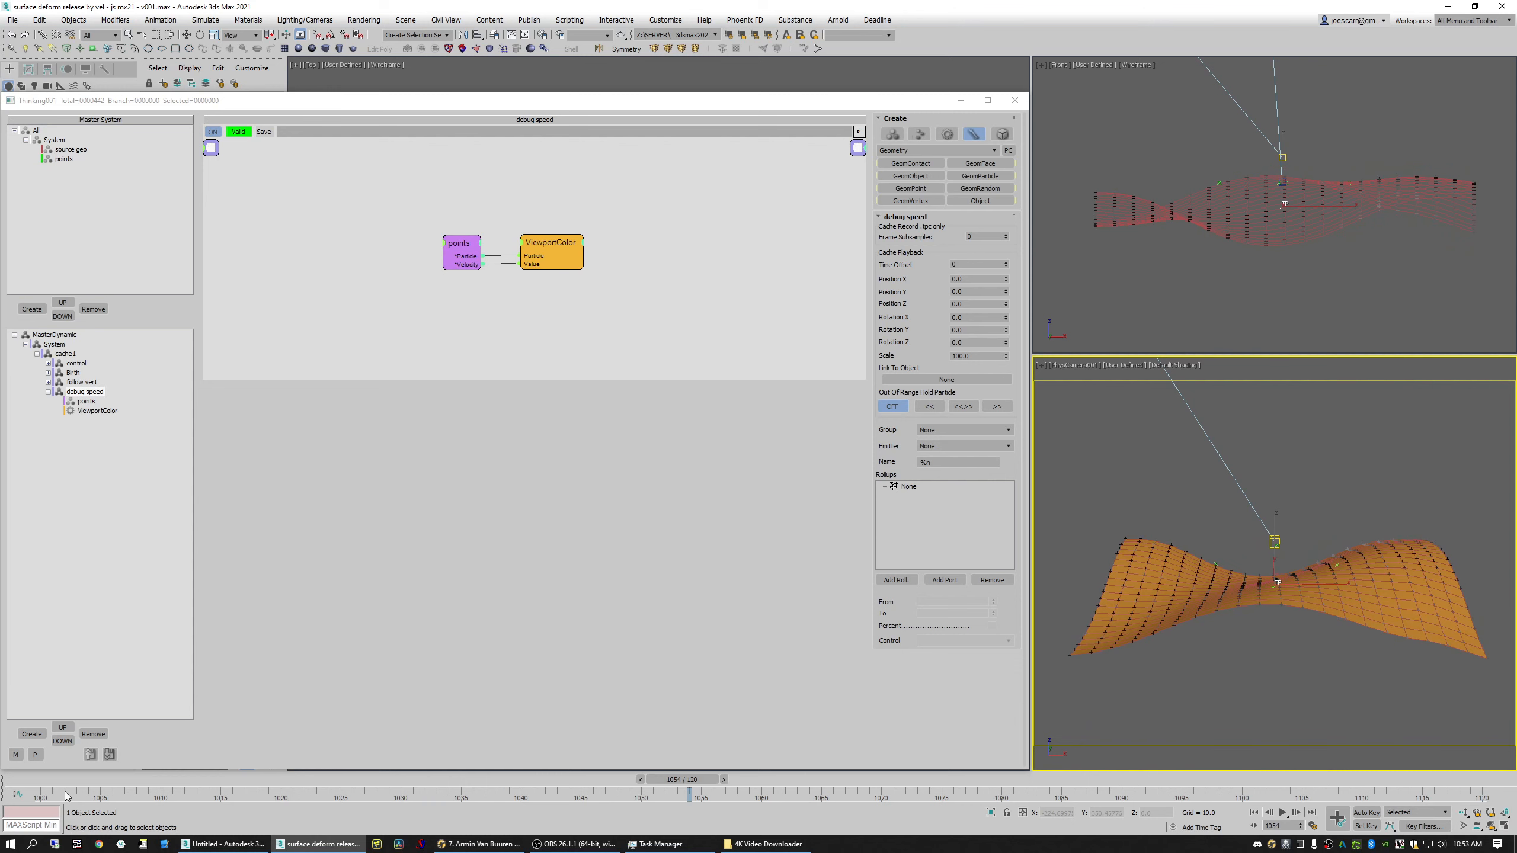
pyautogui.moveTo(40, 788); pyautogui.dragTo(27, 784)
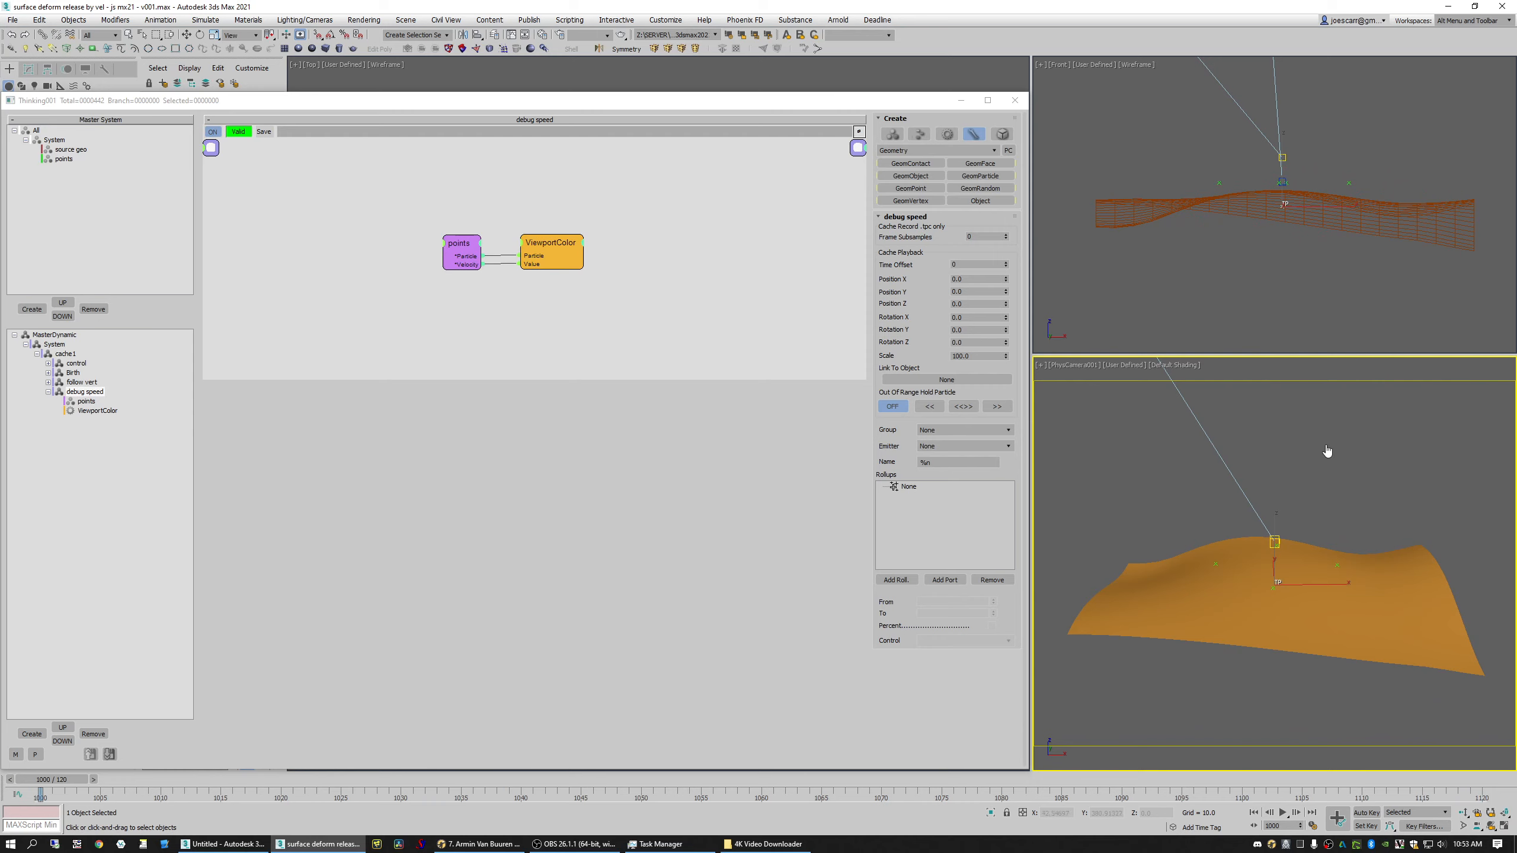
# Step: Shrink the debug speed node area around its two nodes and collapse debug speed in the dynamics tree
pyautogui.moveTo(582, 312); pyautogui.dragTo(614, 310, button='middle')
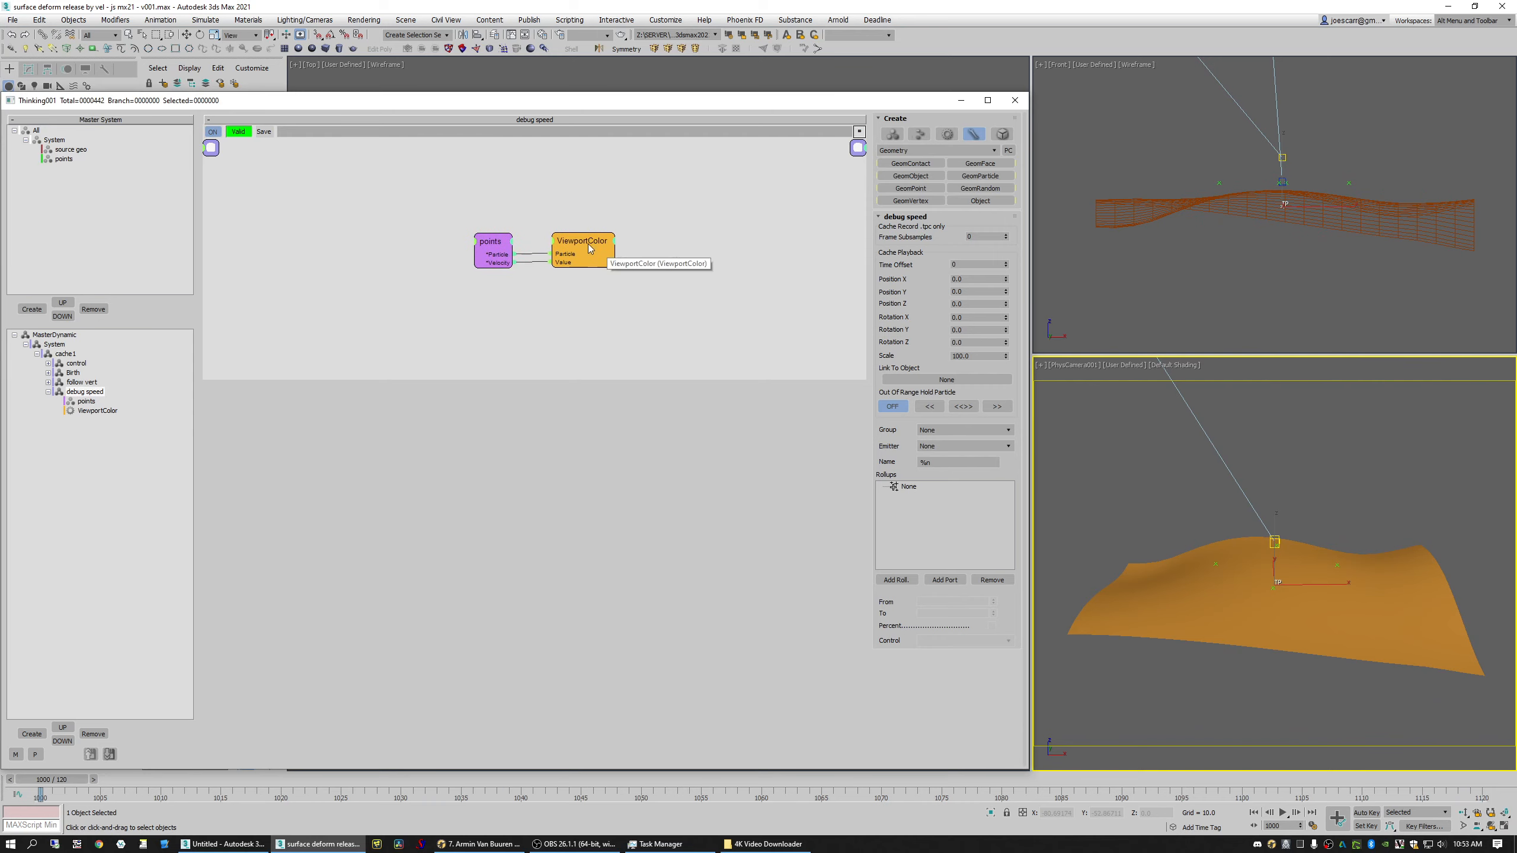
pyautogui.moveTo(598, 257); pyautogui.dragTo(598, 261)
pyautogui.moveTo(576, 378); pyautogui.dragTo(599, 254)
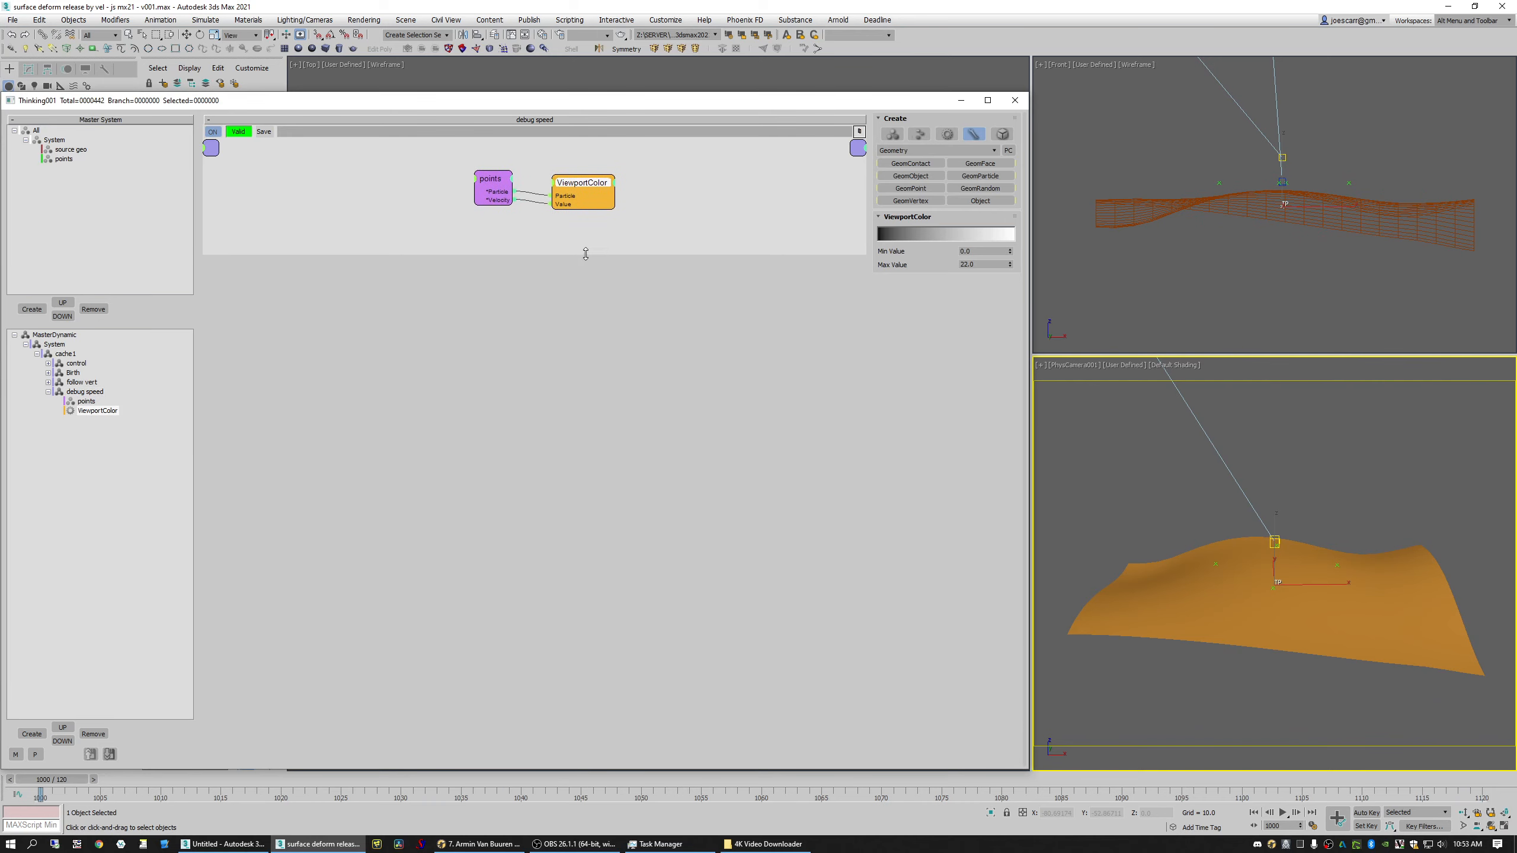
pyautogui.moveTo(568, 195); pyautogui.dragTo(571, 195)
pyautogui.moveTo(642, 223); pyautogui.dragTo(647, 222, button='middle')
pyautogui.click(694, 207)
pyautogui.click(48, 392)
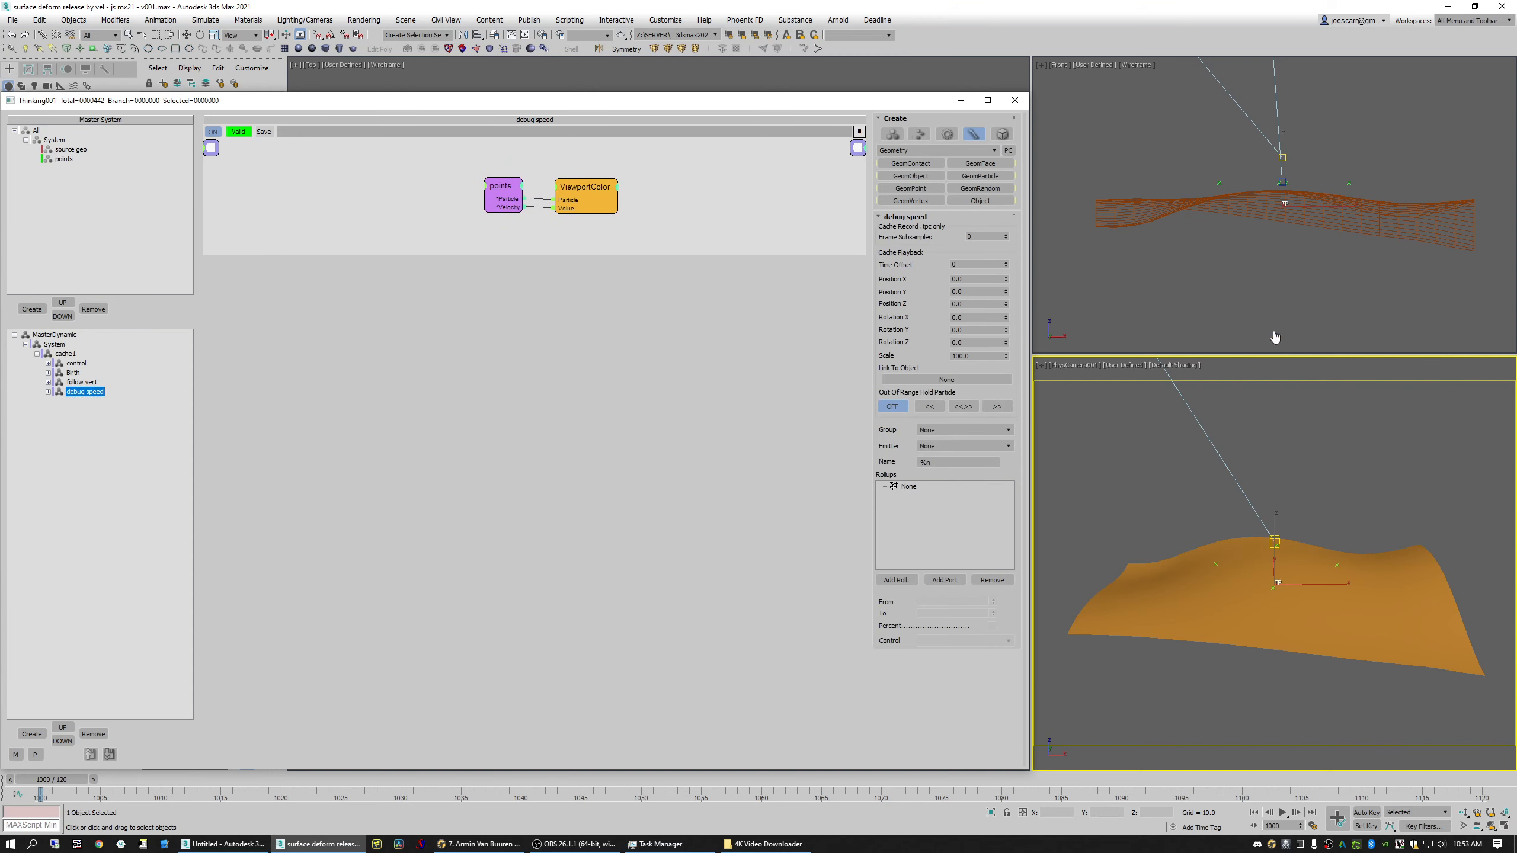
# Step: Turn off Show Info Tooltip in the MasterDynamic settings
pyautogui.rightClick(1257, 299)
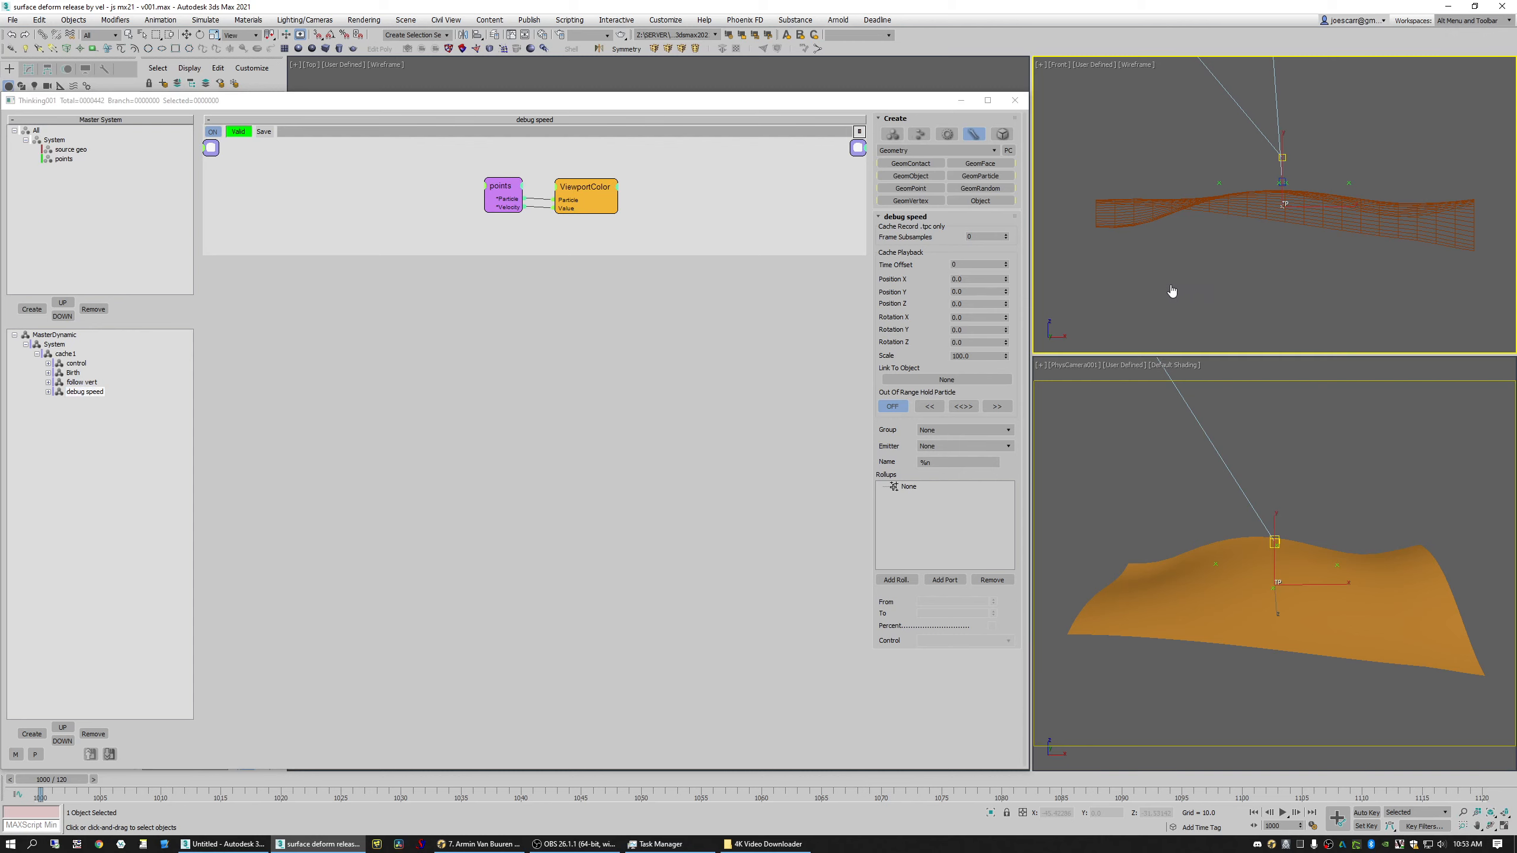
pyautogui.click(65, 336)
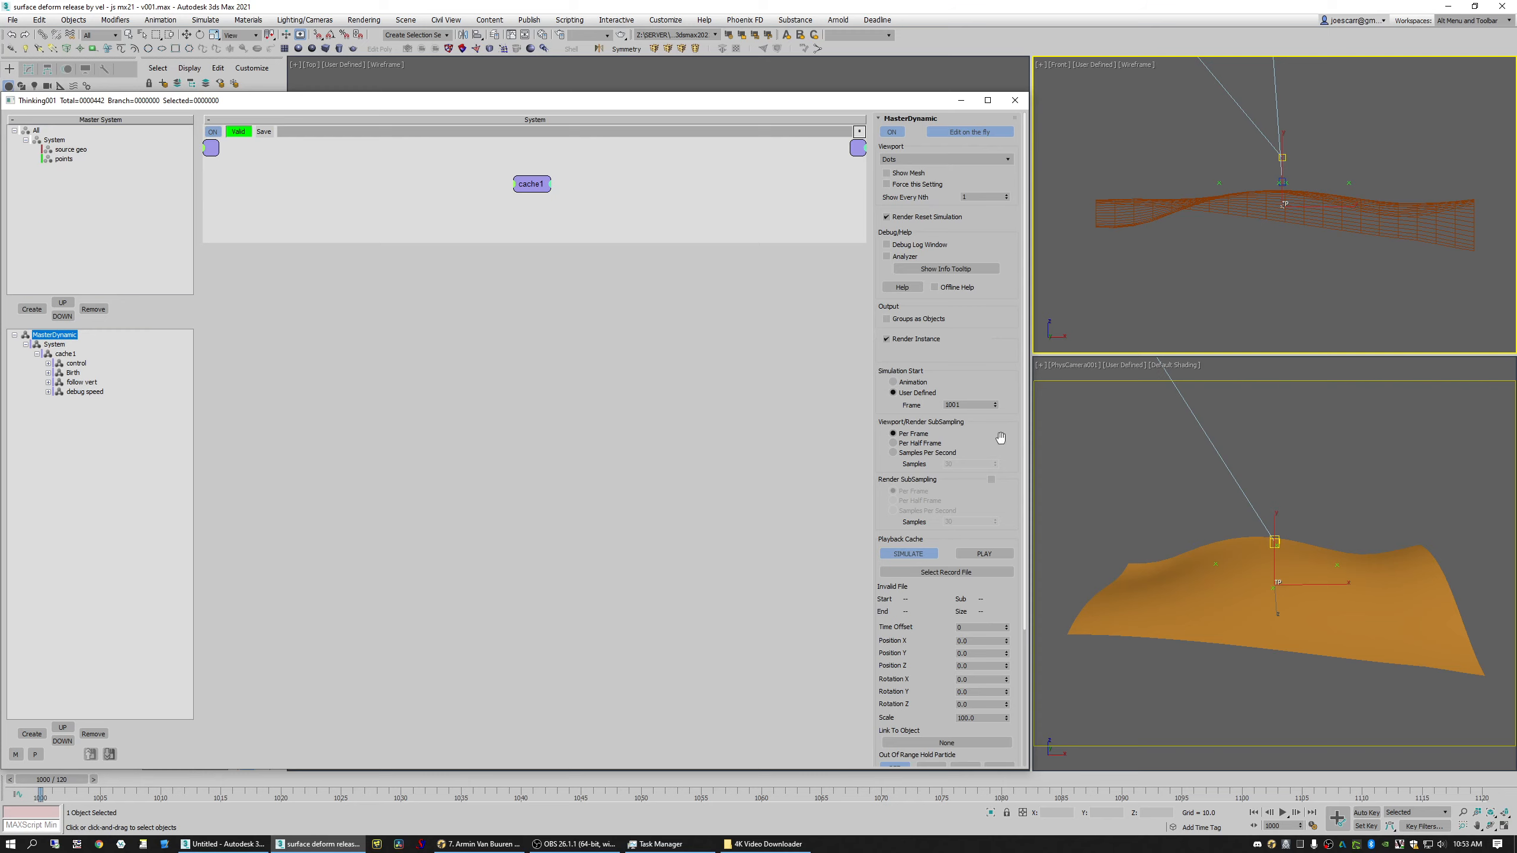
# Step: Disable the debug speed DynamicSet and create another DynamicSet under cache1
pyautogui.click(70, 392)
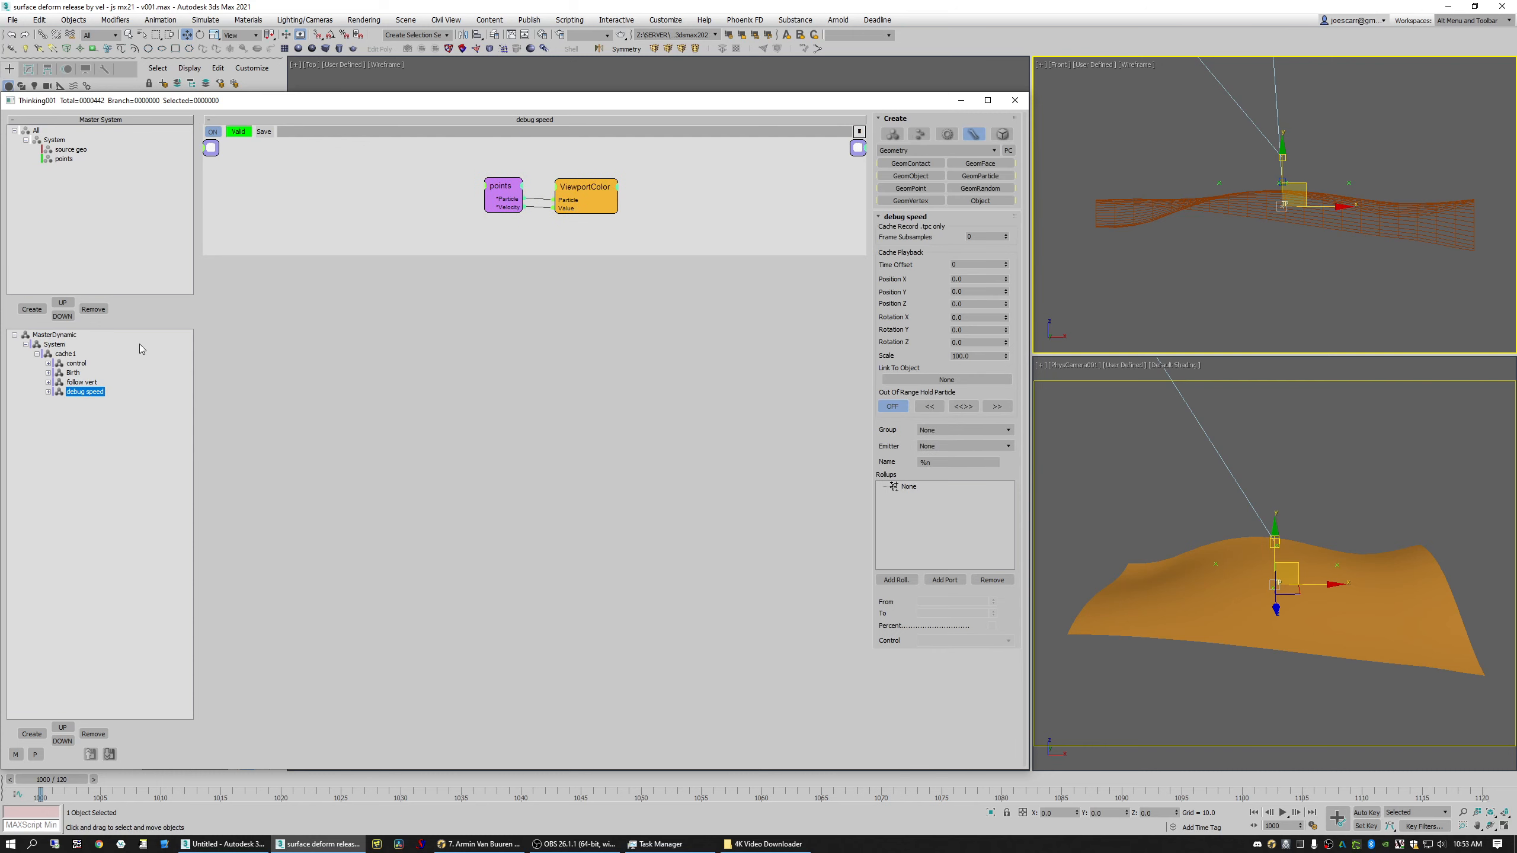
pyautogui.click(81, 392)
pyautogui.click(65, 353)
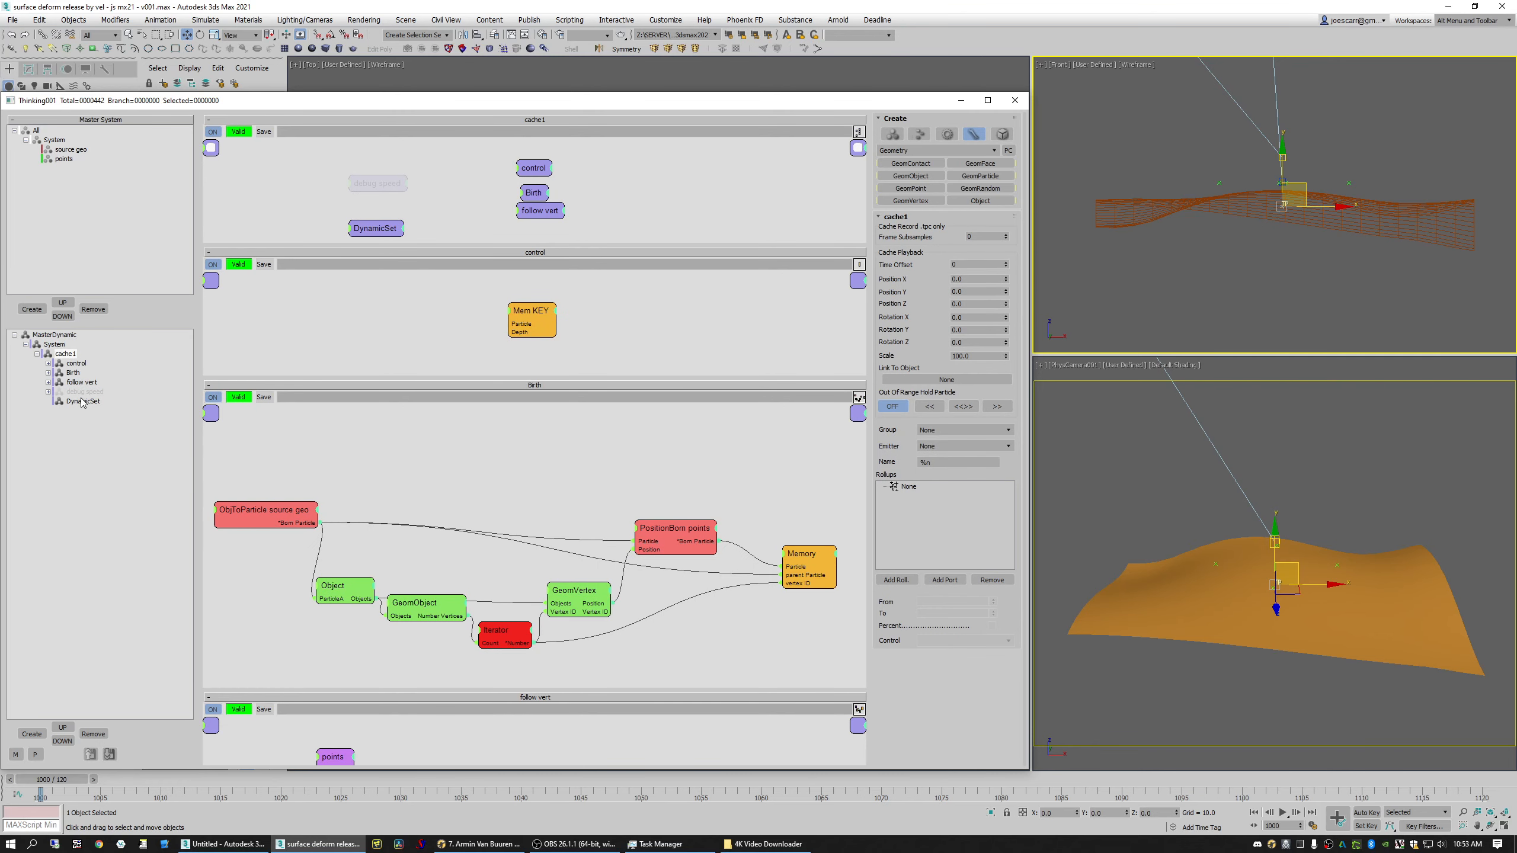
# Step: Review follow vert while running the simulation to frame 1008, and open the control DynamicSet with its Mem KEY node
pyautogui.click(81, 382)
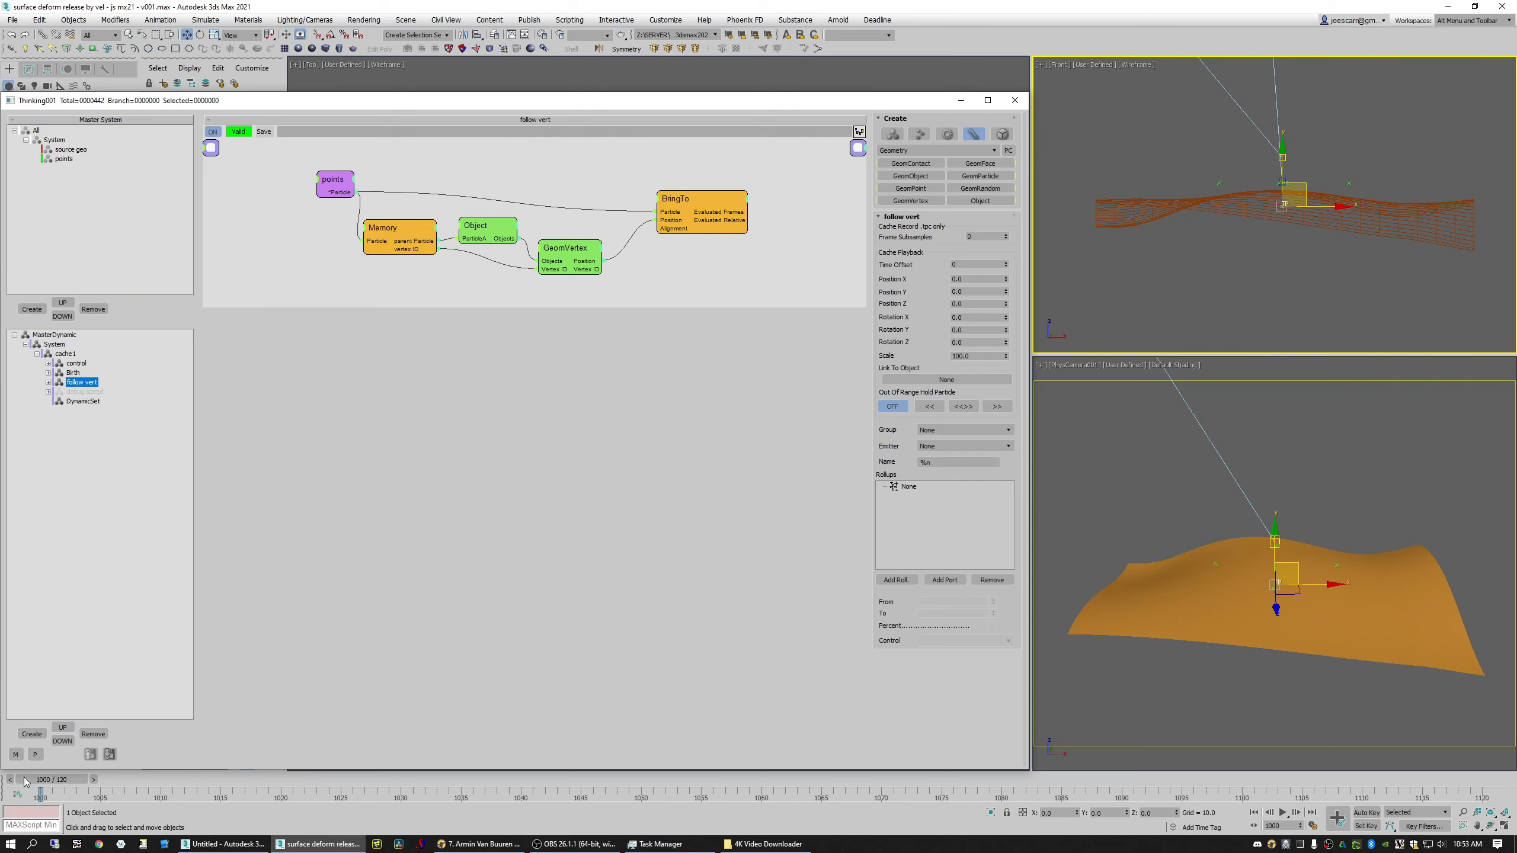
pyautogui.moveTo(25, 782); pyautogui.dragTo(115, 781)
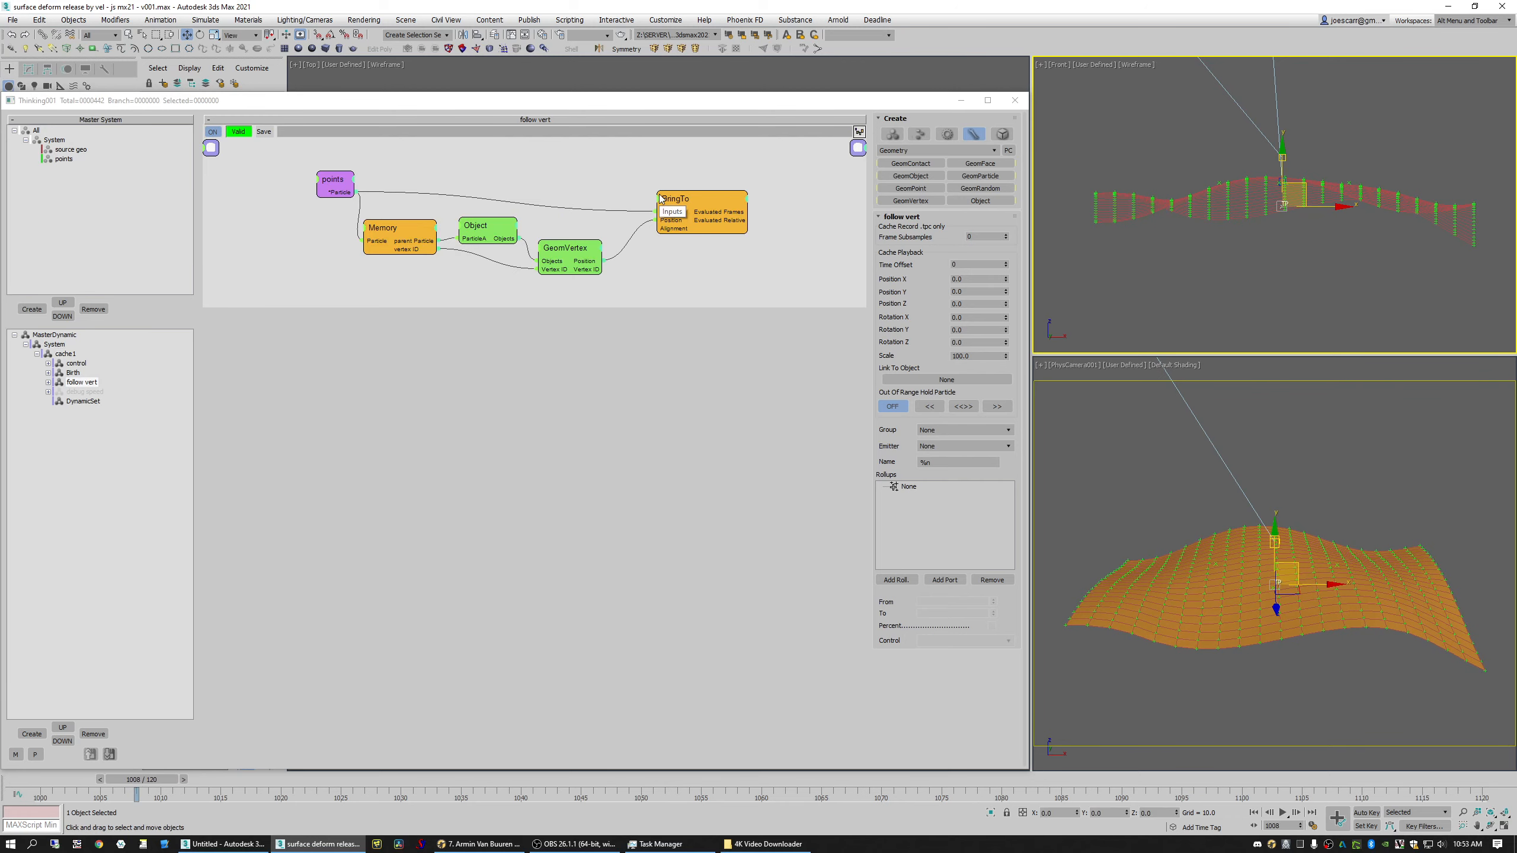
pyautogui.click(76, 364)
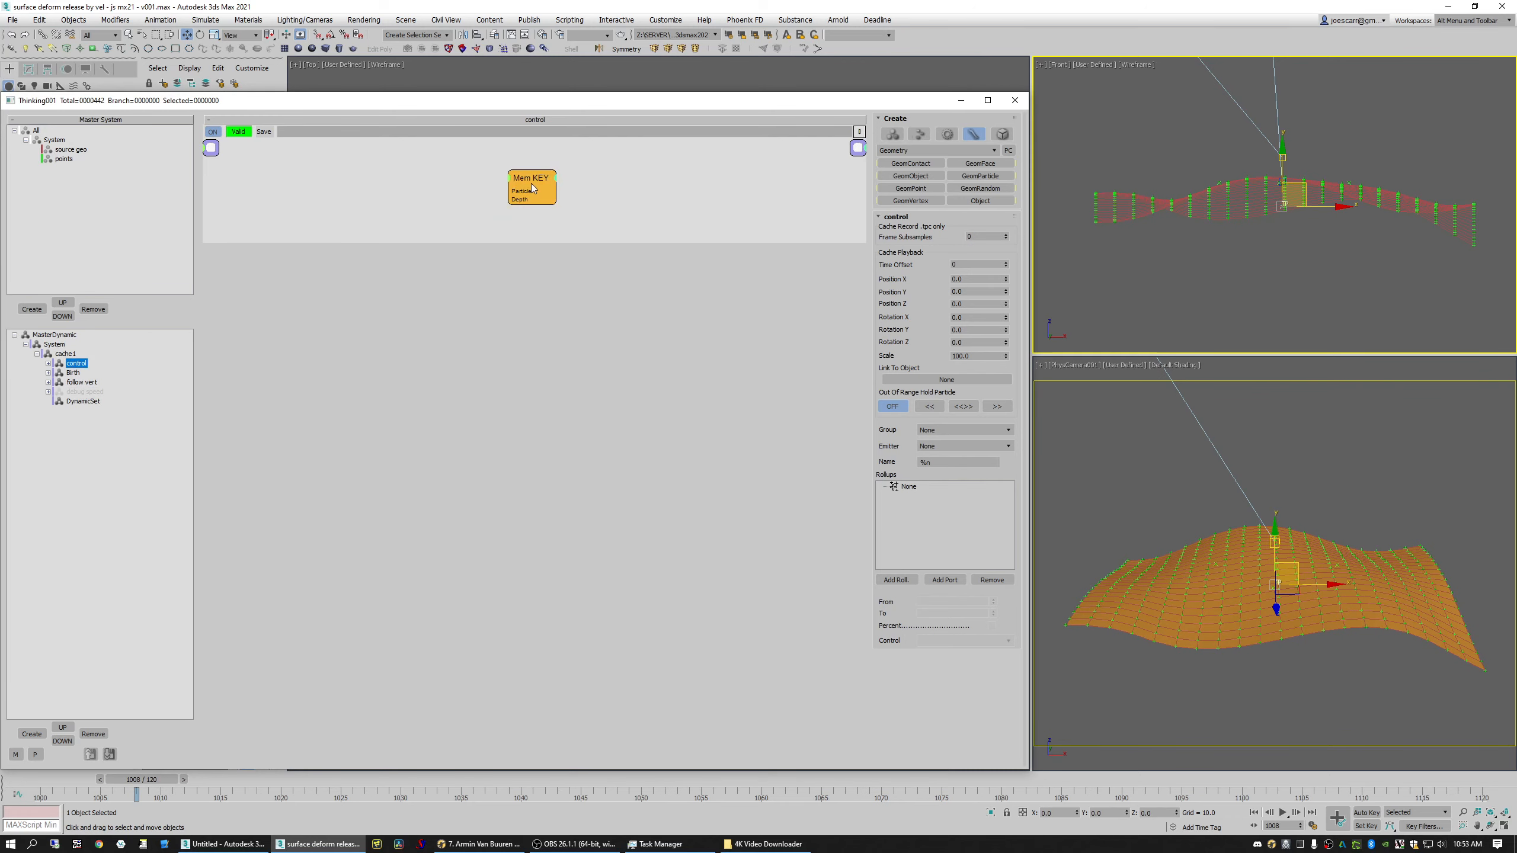
# Step: Add a Bool memory named follow to the control set's Mem KEY node
pyautogui.click(531, 180)
pyautogui.rightClick(921, 247)
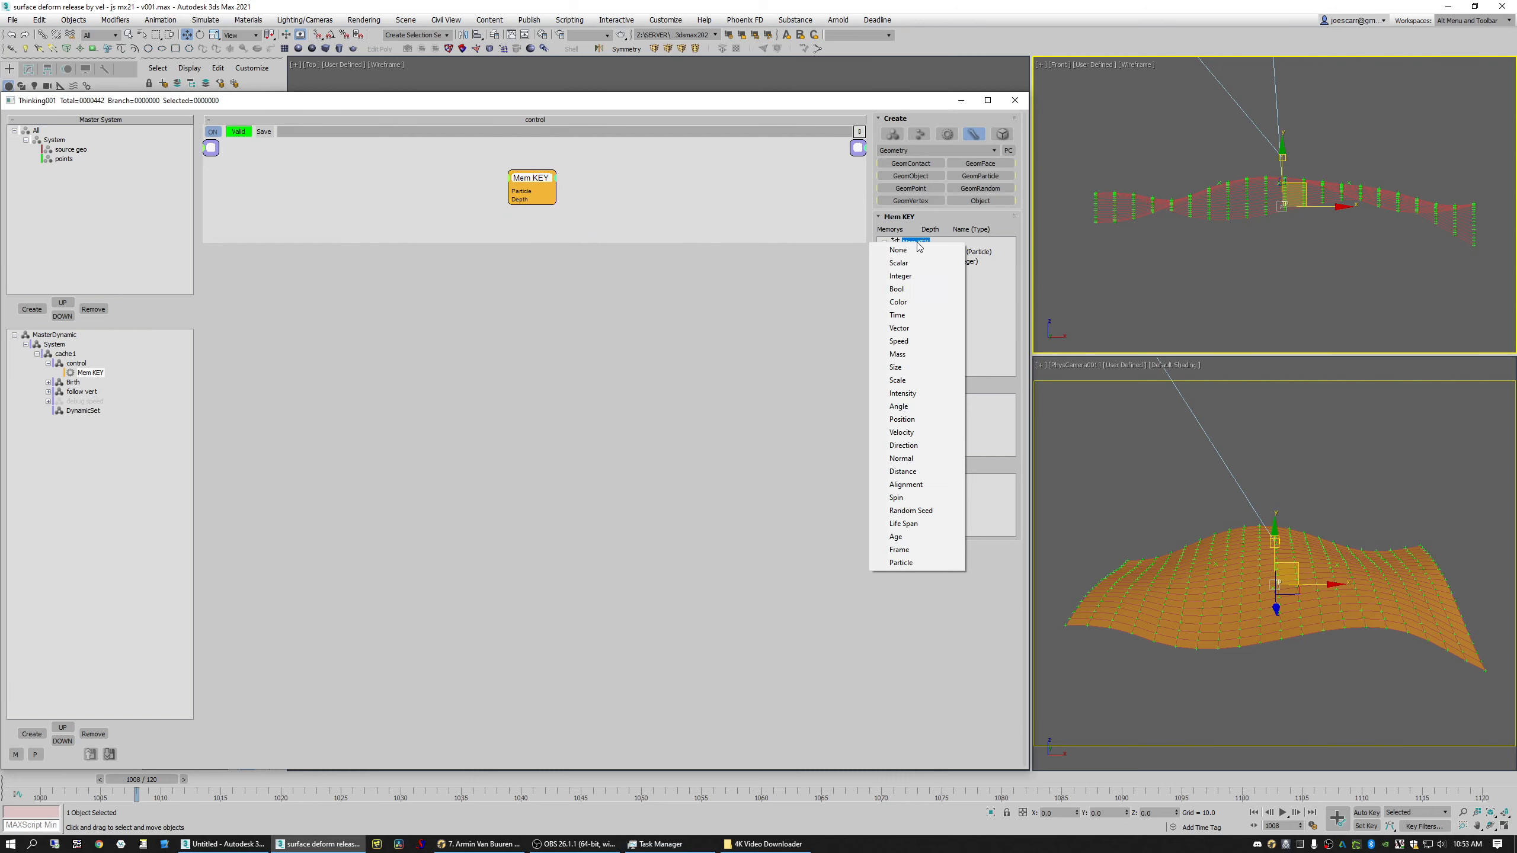
pyautogui.click(921, 292)
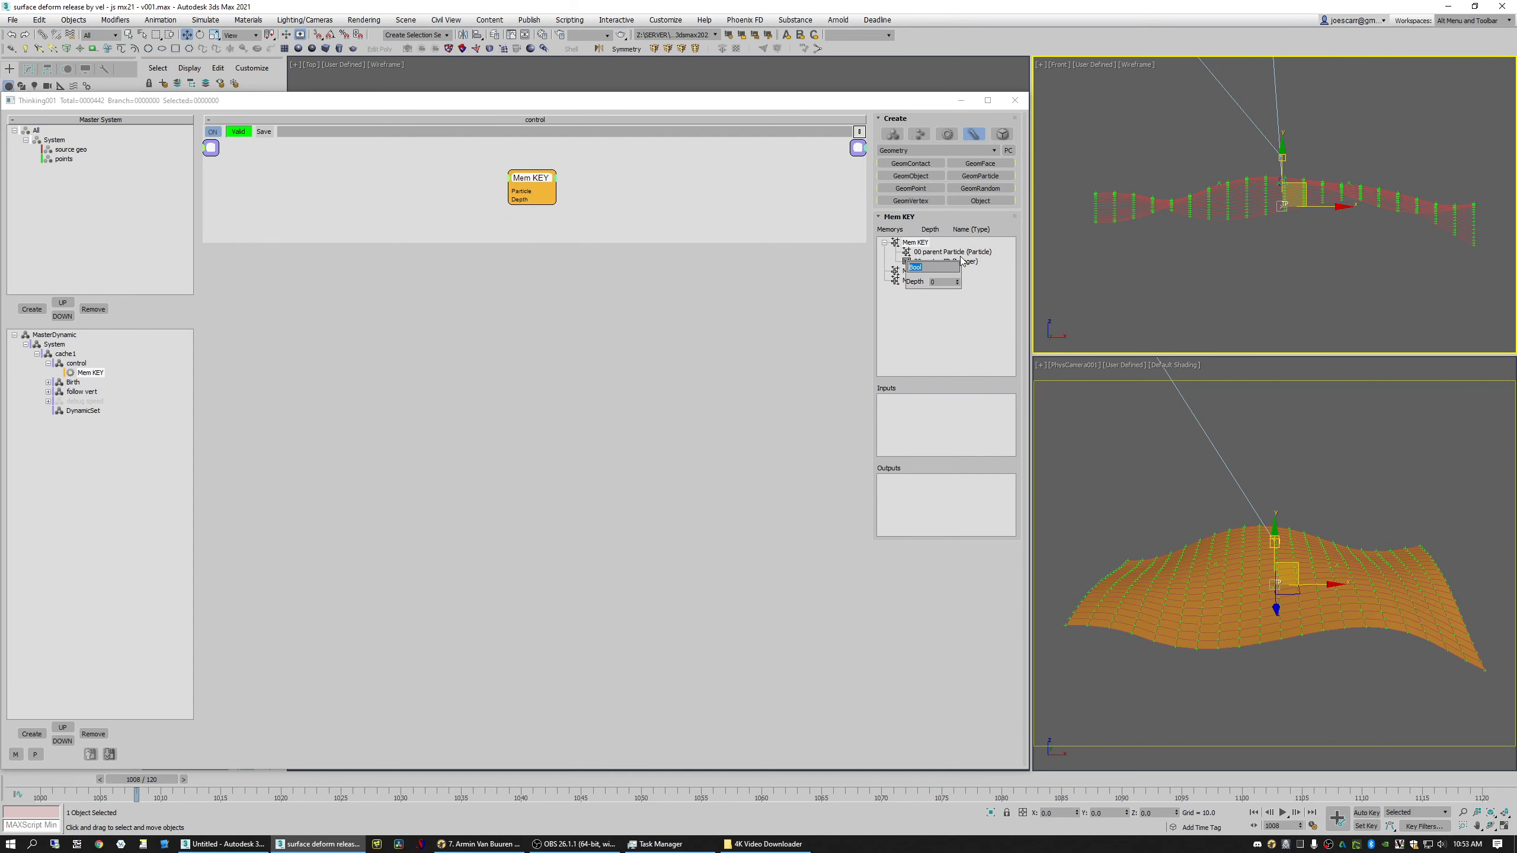
pyautogui.press('Return')
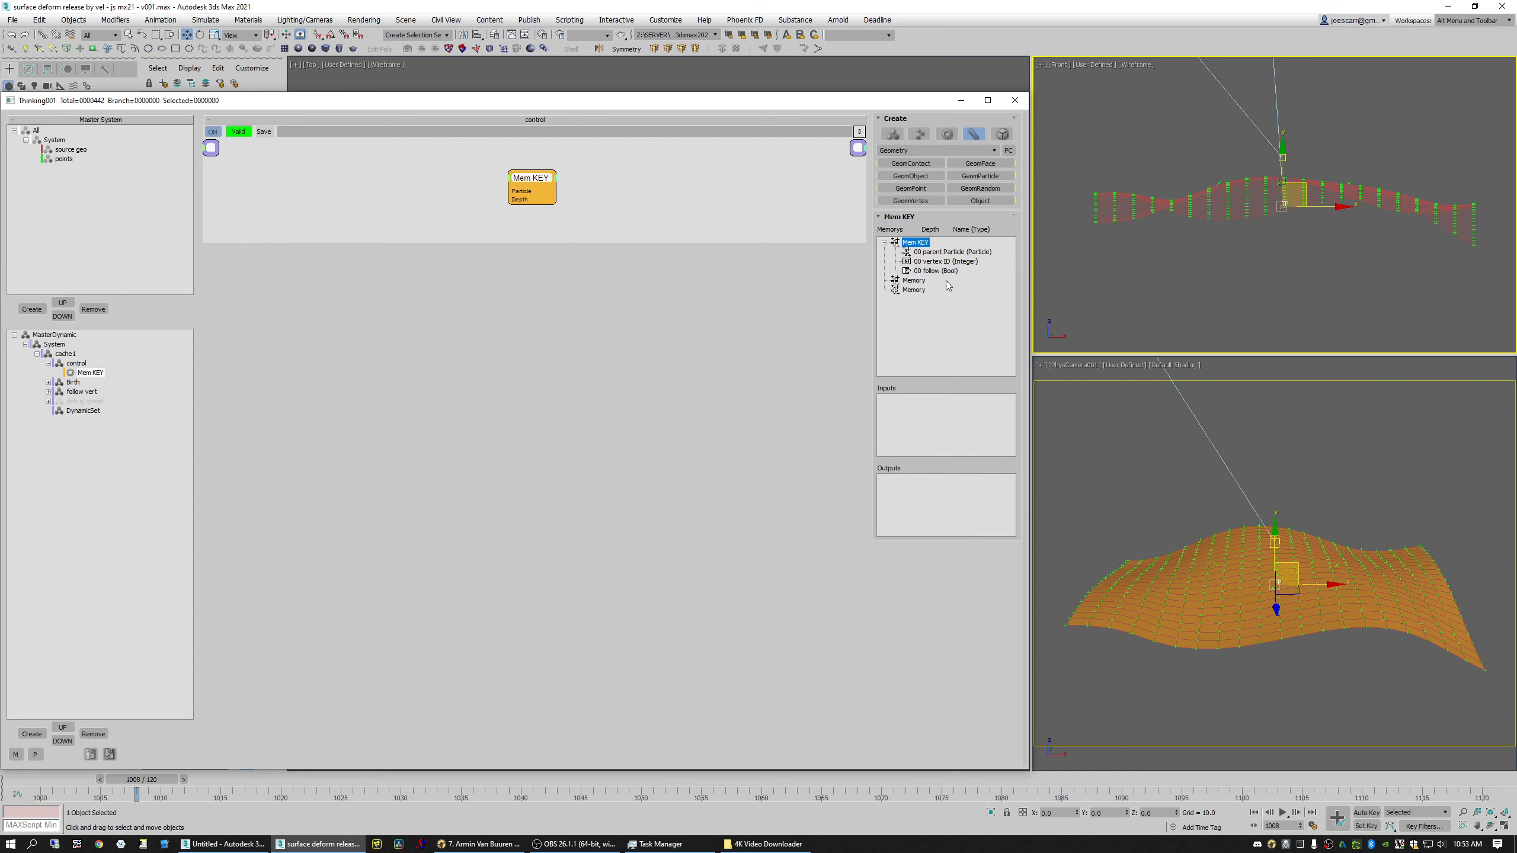
# Step: In the Birth set, add the Mem KEY's follow (Bool) entry as an input of the Memory node
pyautogui.click(72, 383)
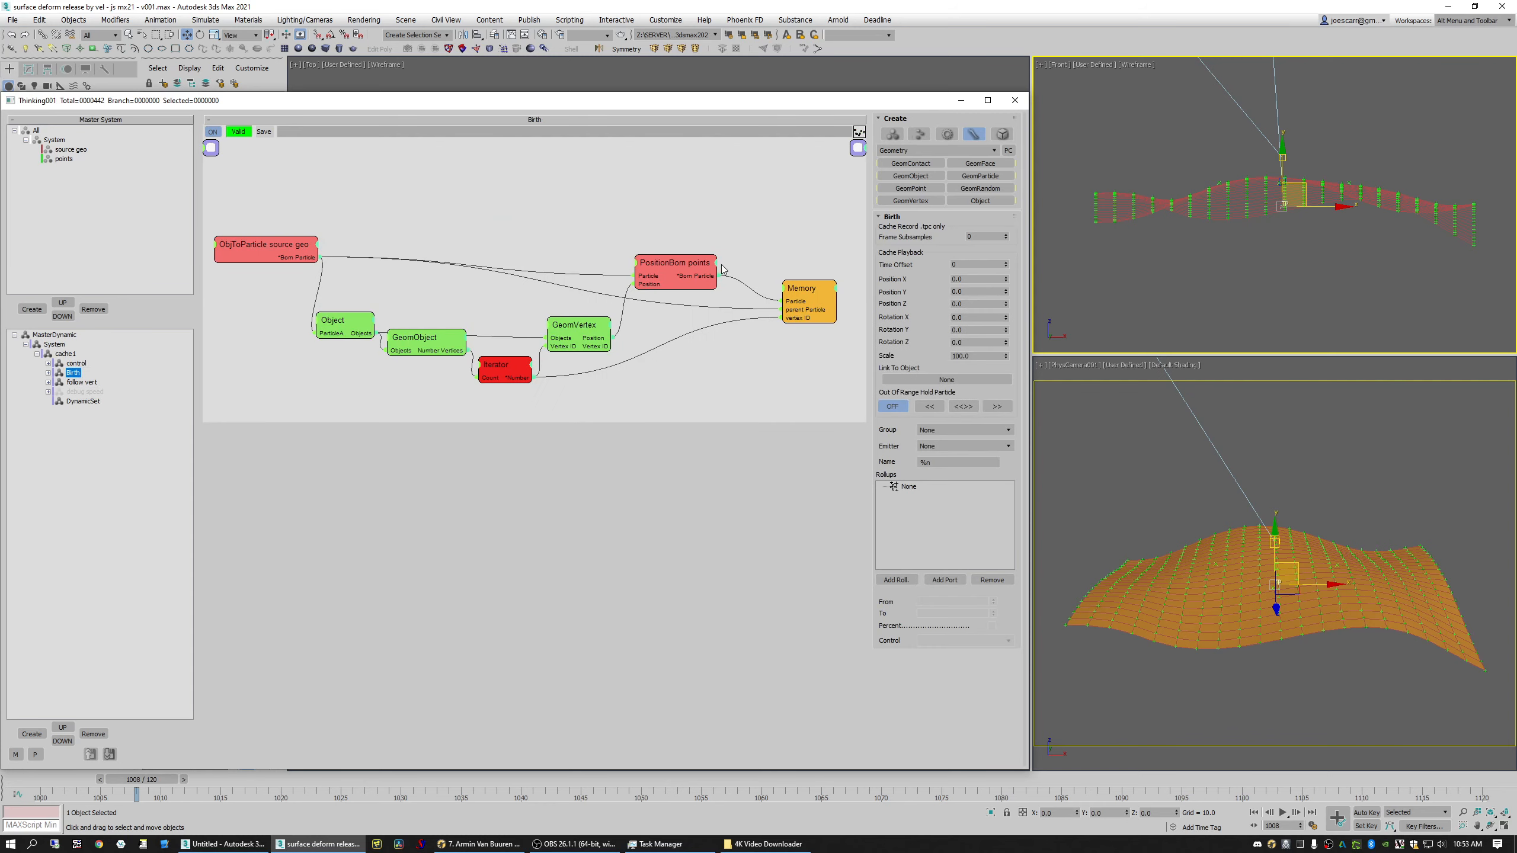
pyautogui.moveTo(679, 271); pyautogui.dragTo(683, 266)
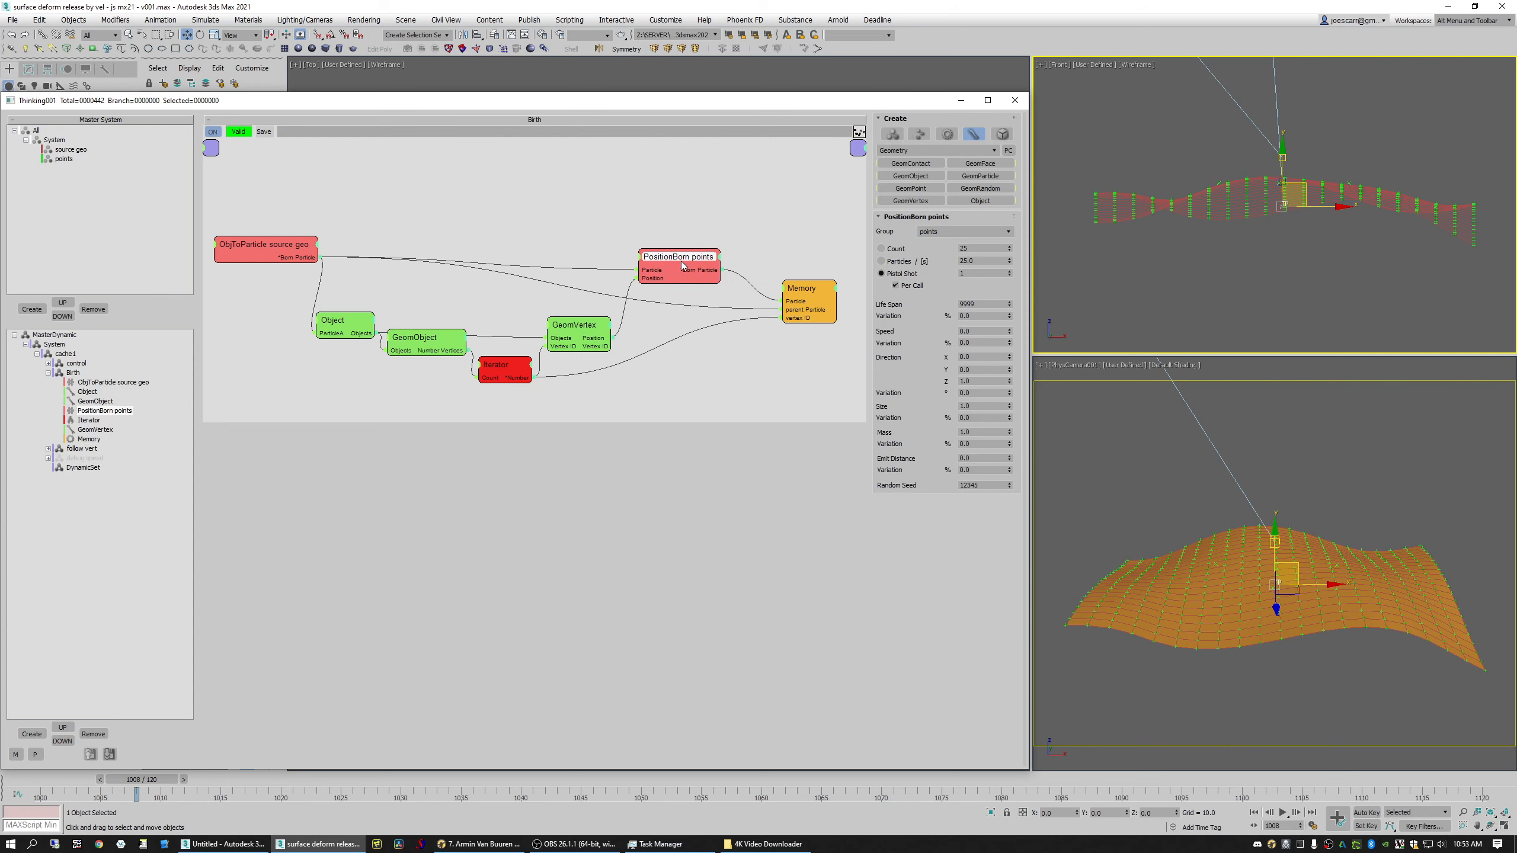
pyautogui.moveTo(827, 304); pyautogui.dragTo(830, 296)
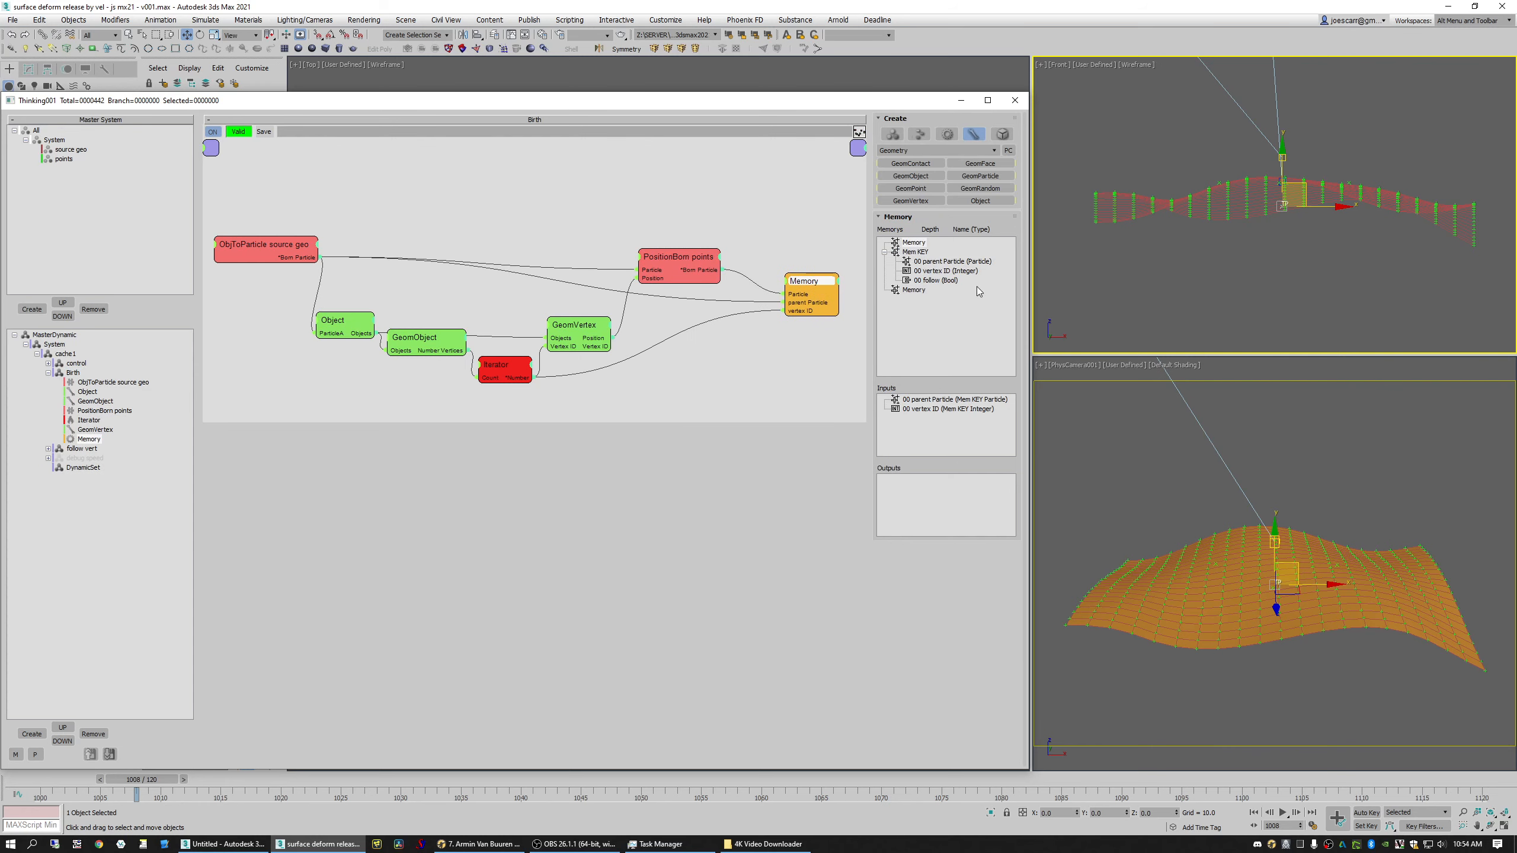
pyautogui.moveTo(934, 281); pyautogui.dragTo(920, 422)
# Step: Add a standard Bool helper to Birth, wire its On output to Memory's follow input, and switch its value on
pyautogui.rightClick(729, 335)
pyautogui.moveTo(742, 383)
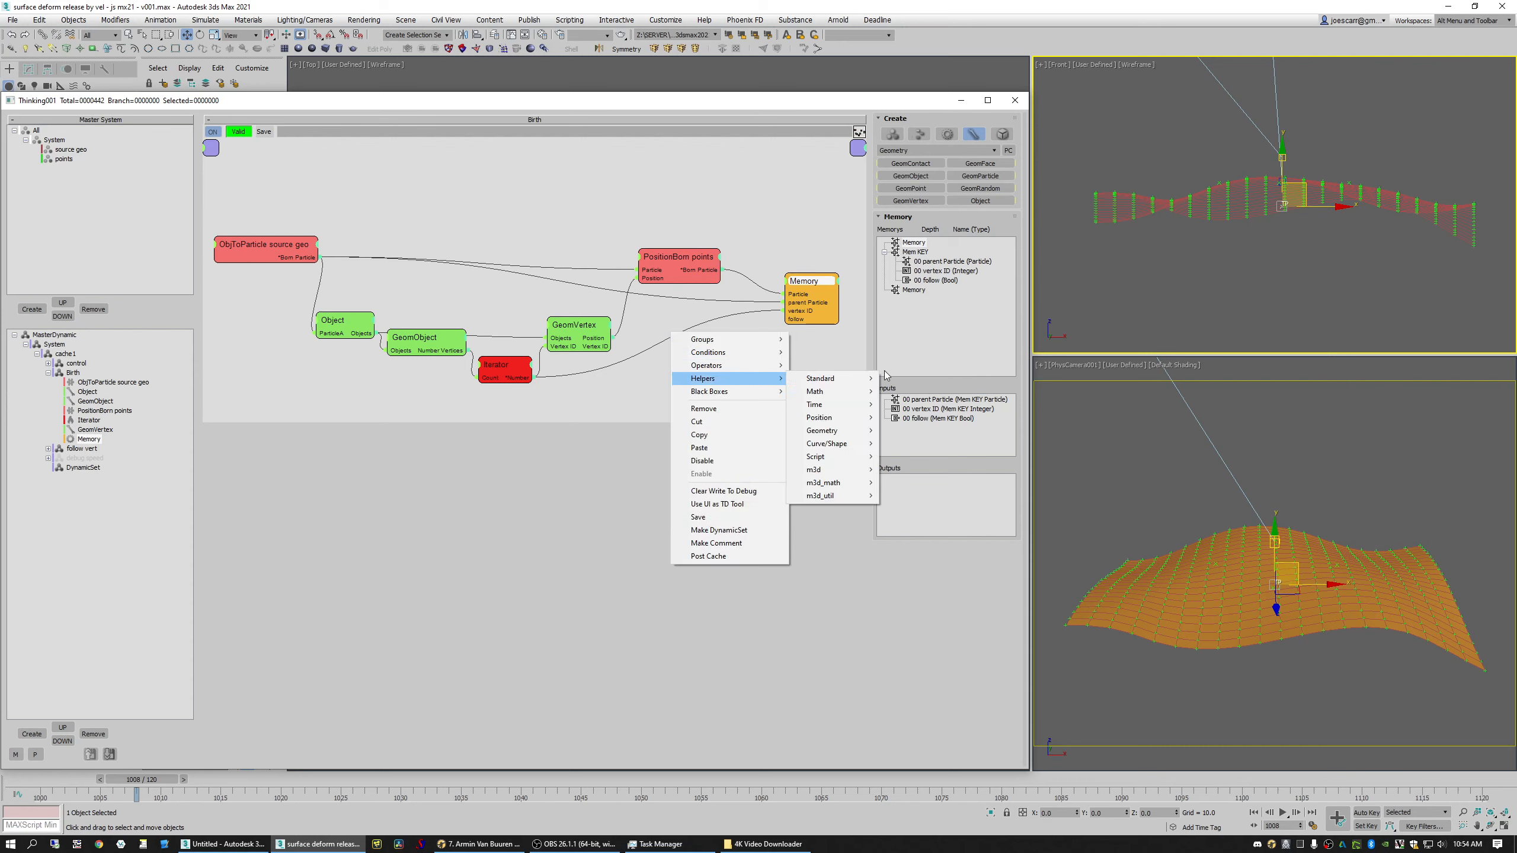
pyautogui.moveTo(821, 383)
pyautogui.click(907, 413)
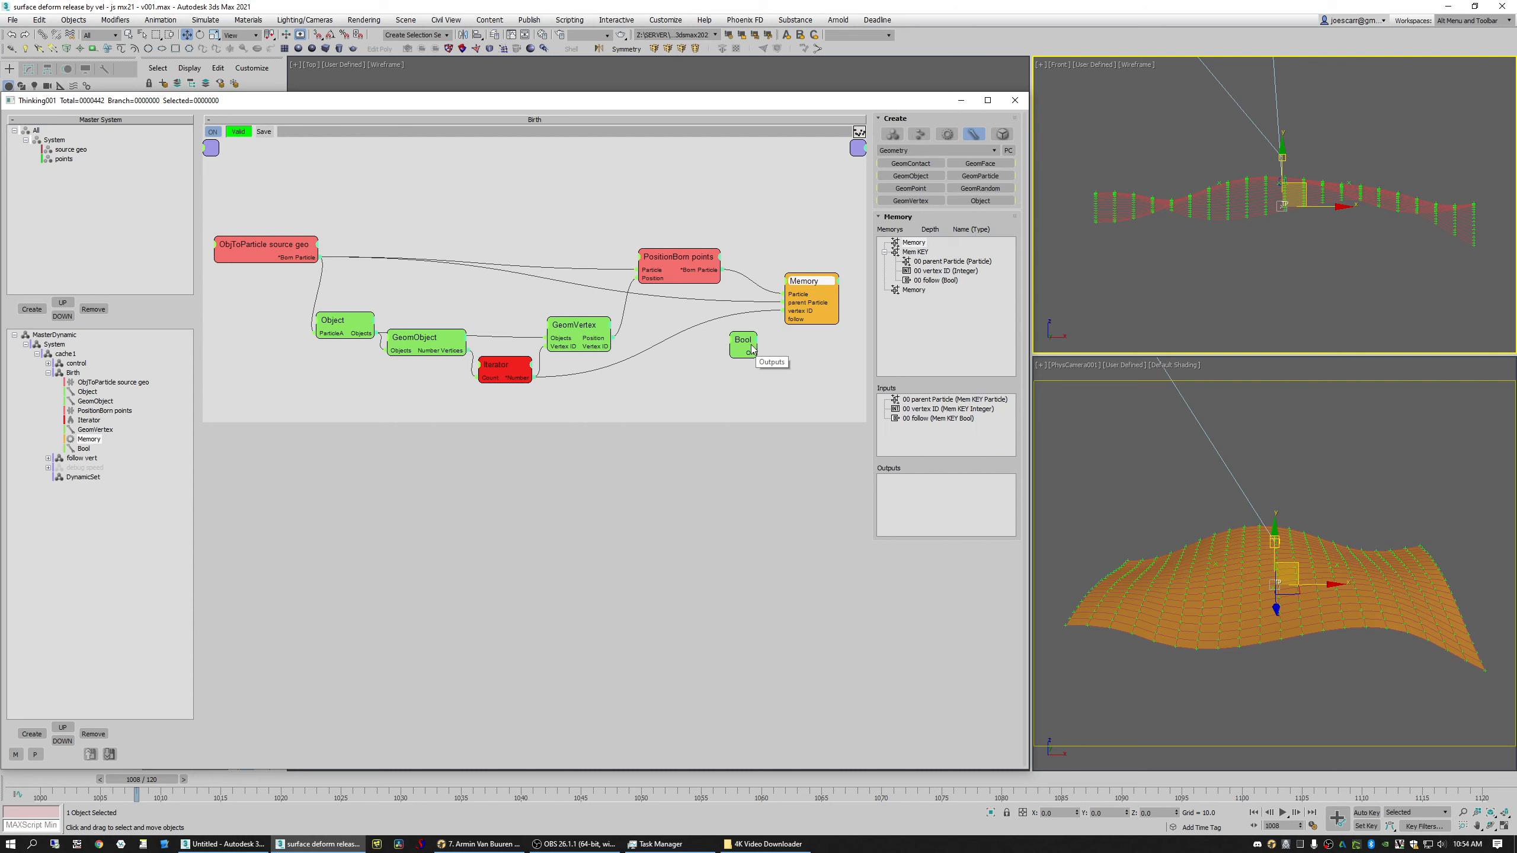
pyautogui.moveTo(743, 343)
pyautogui.mouseDown()
pyautogui.moveTo(783, 320)
pyautogui.moveTo(740, 340)
pyautogui.mouseUp()
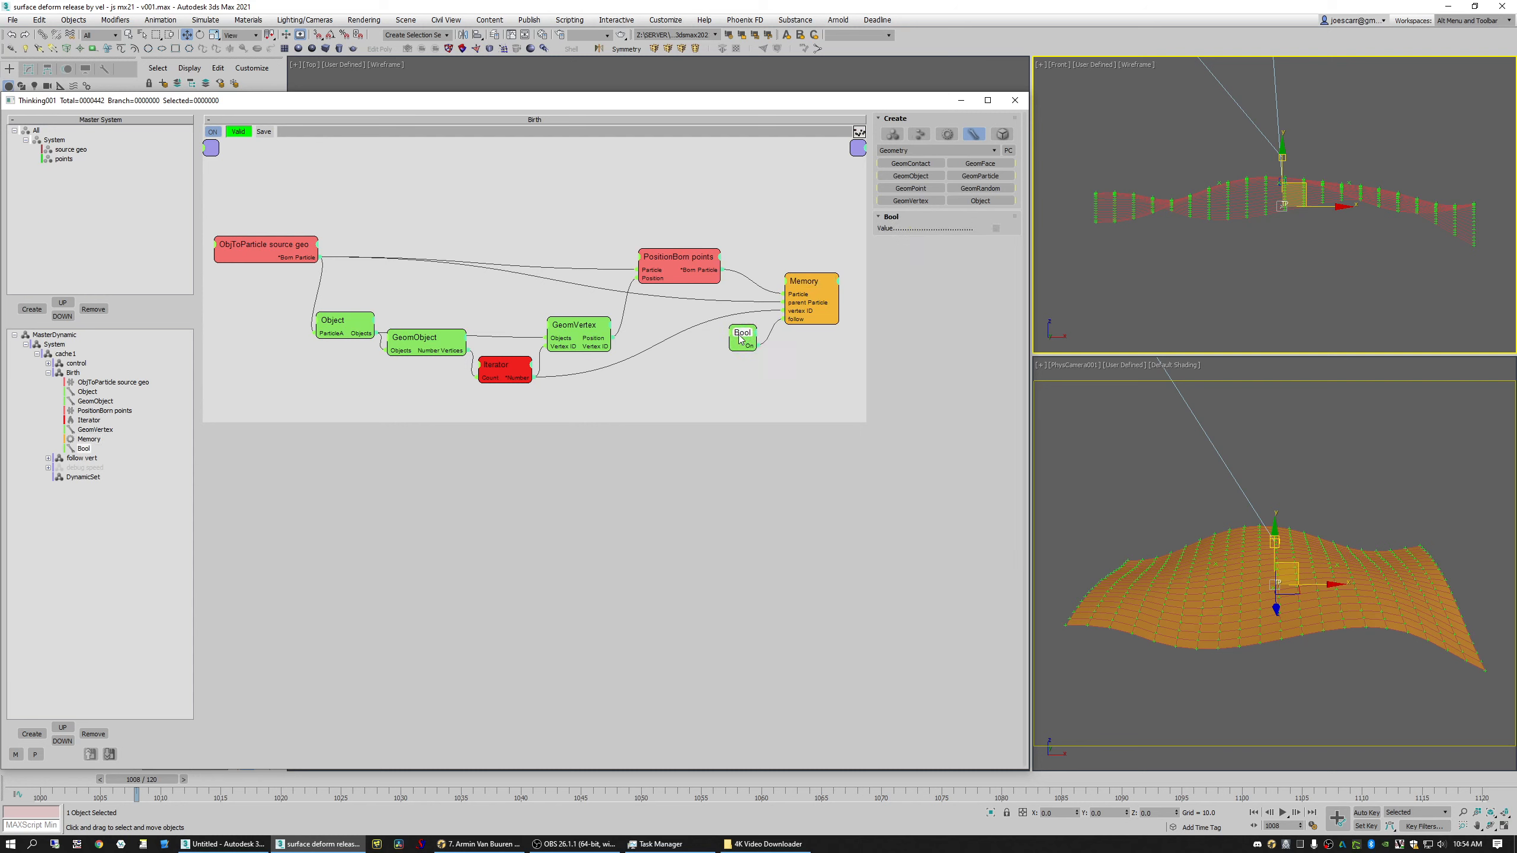
pyautogui.click(995, 228)
# Step: In follow vert, add follow (Bool) to the Memory node's outputs and place it first in their order
pyautogui.click(75, 370)
pyautogui.click(48, 372)
pyautogui.click(82, 382)
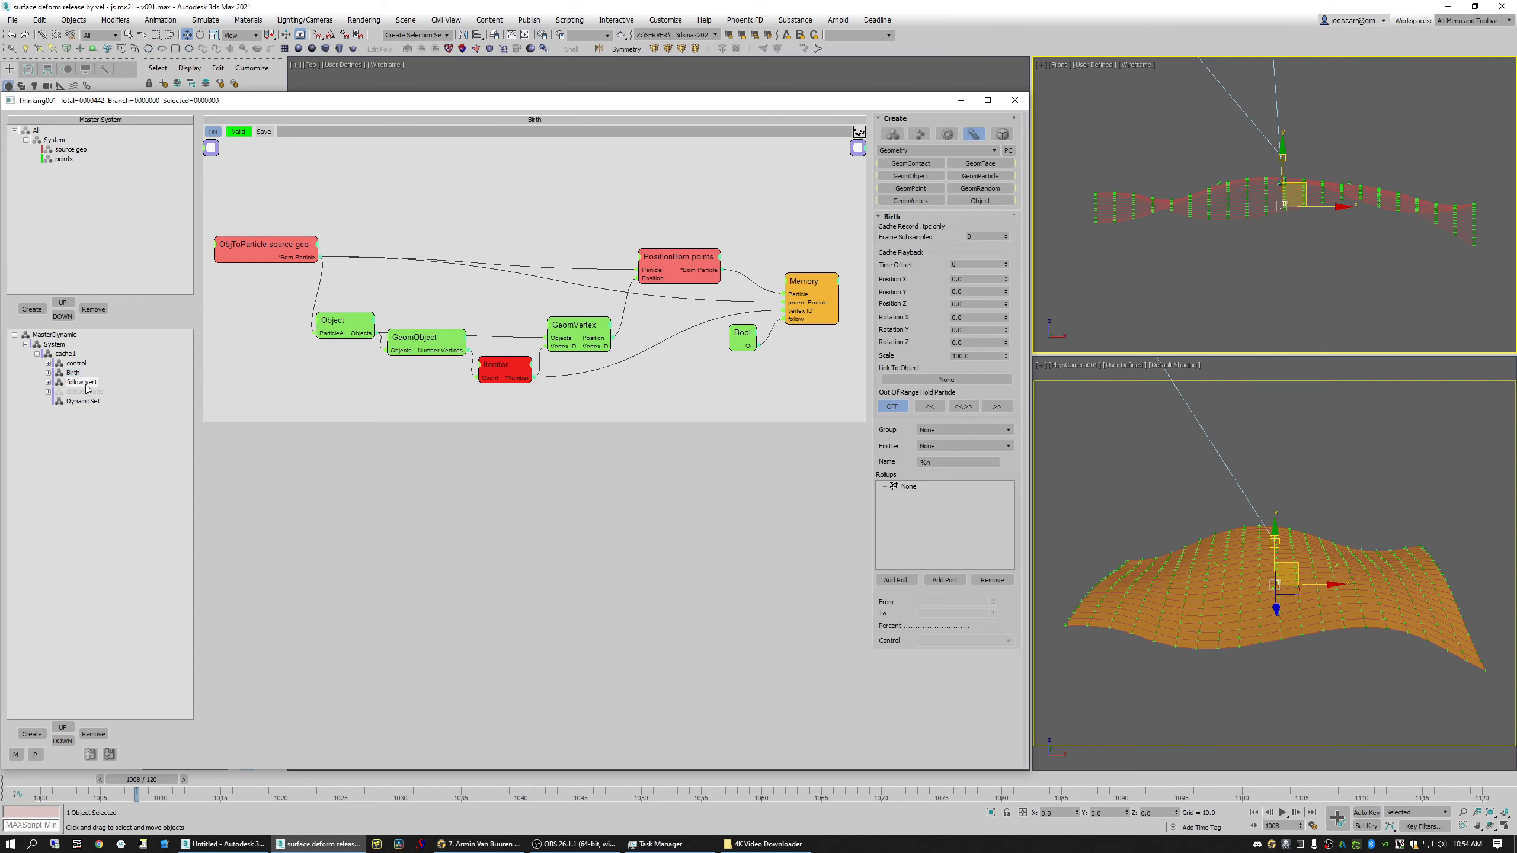
pyautogui.moveTo(450, 322); pyautogui.dragTo(450, 446)
pyautogui.moveTo(438, 364); pyautogui.dragTo(424, 380, button='middle')
pyautogui.moveTo(322, 258); pyautogui.dragTo(301, 236)
pyautogui.rightClick(353, 184)
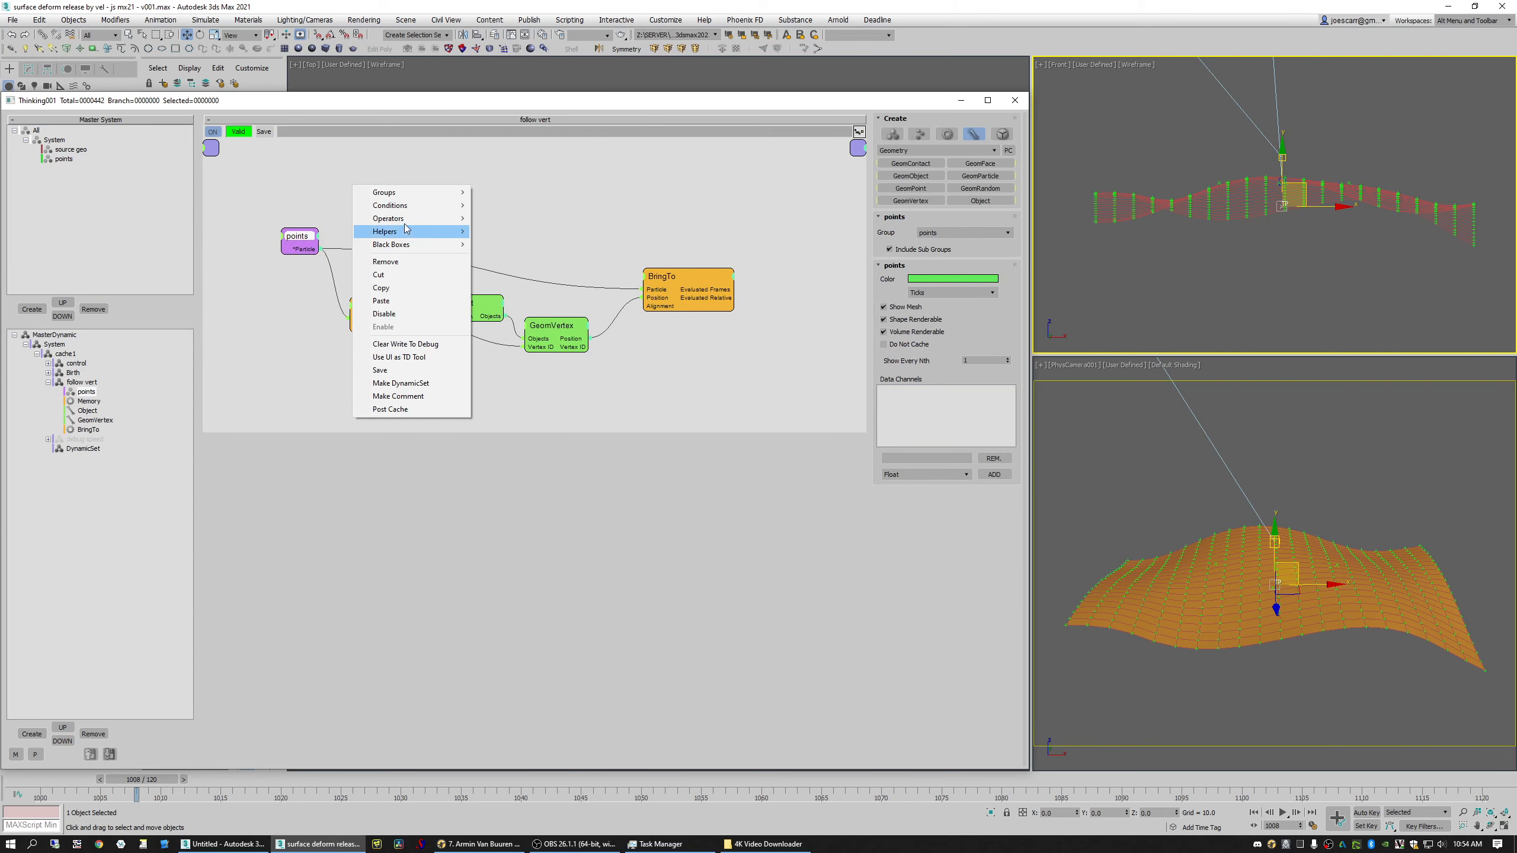
pyautogui.click(508, 168)
pyautogui.click(385, 306)
pyautogui.moveTo(937, 282); pyautogui.dragTo(958, 508)
pyautogui.moveTo(386, 310); pyautogui.dragTo(373, 311)
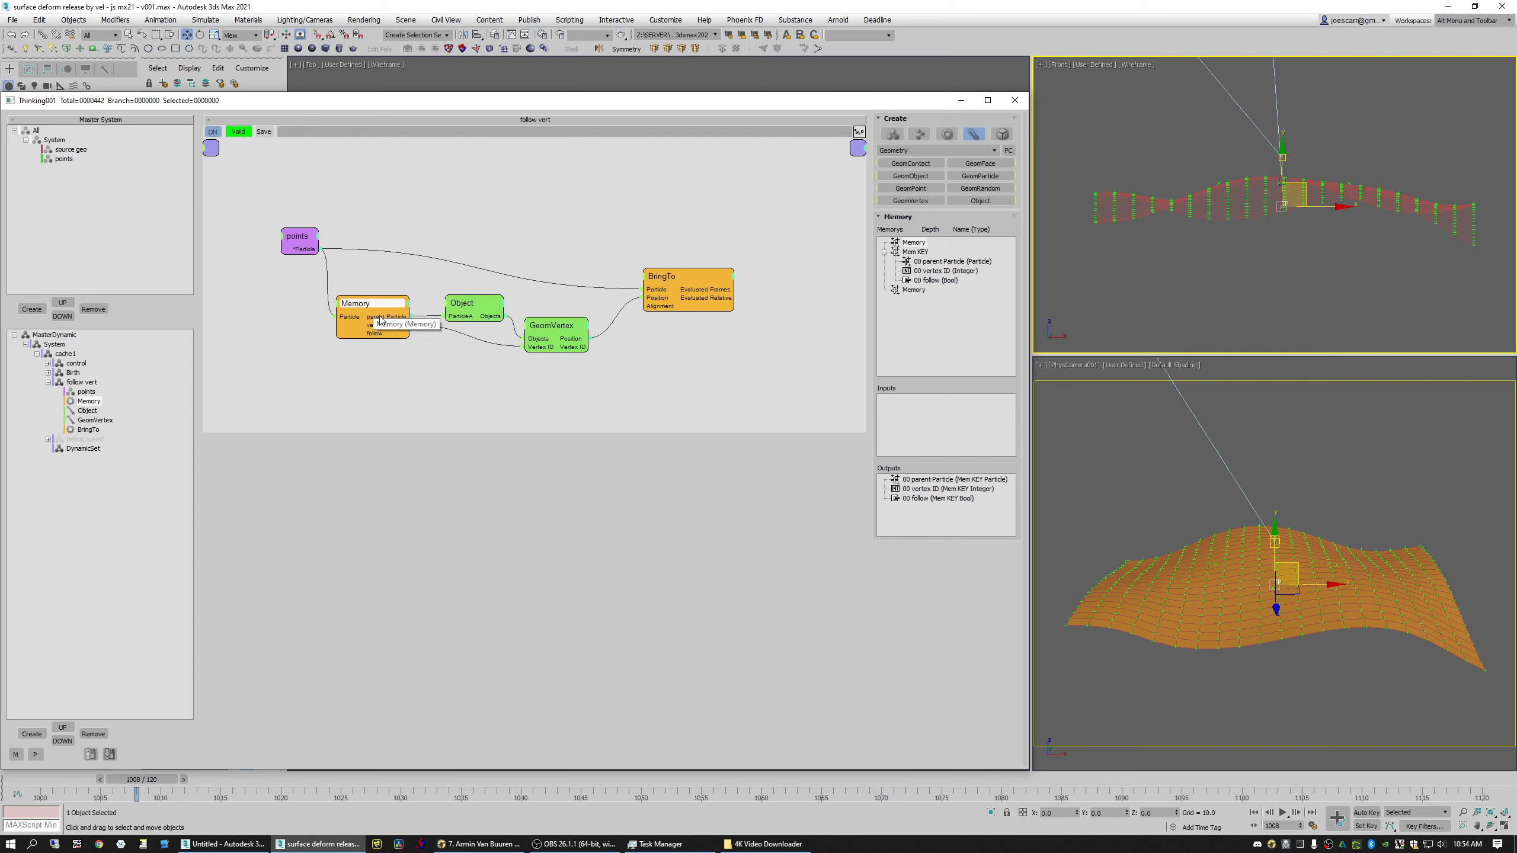
pyautogui.moveTo(941, 500); pyautogui.dragTo(941, 479)
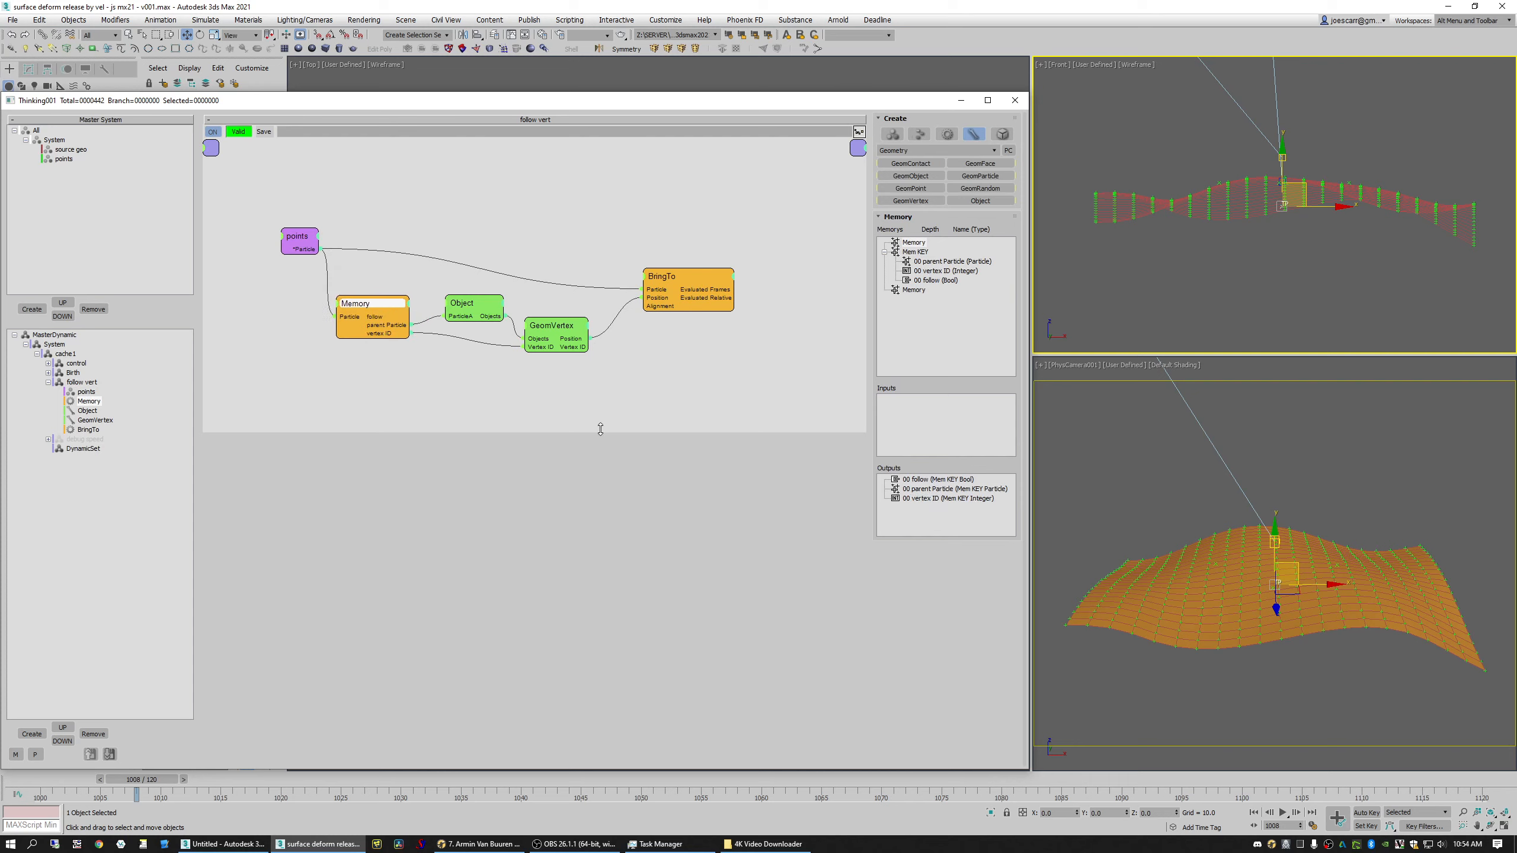
# Step: Connect Memory's follow output to the ON input of BringTo, spacing out the Memory and Object nodes
pyautogui.moveTo(376, 309); pyautogui.dragTo(375, 306)
pyautogui.moveTo(487, 308); pyautogui.dragTo(531, 336)
pyautogui.moveTo(379, 315)
pyautogui.mouseDown()
pyautogui.moveTo(623, 275)
pyautogui.moveTo(652, 292)
pyautogui.moveTo(658, 261)
pyautogui.moveTo(359, 295)
pyautogui.mouseUp()
pyautogui.moveTo(488, 310)
pyautogui.mouseDown()
pyautogui.moveTo(582, 339)
pyautogui.moveTo(506, 311)
pyautogui.mouseUp()
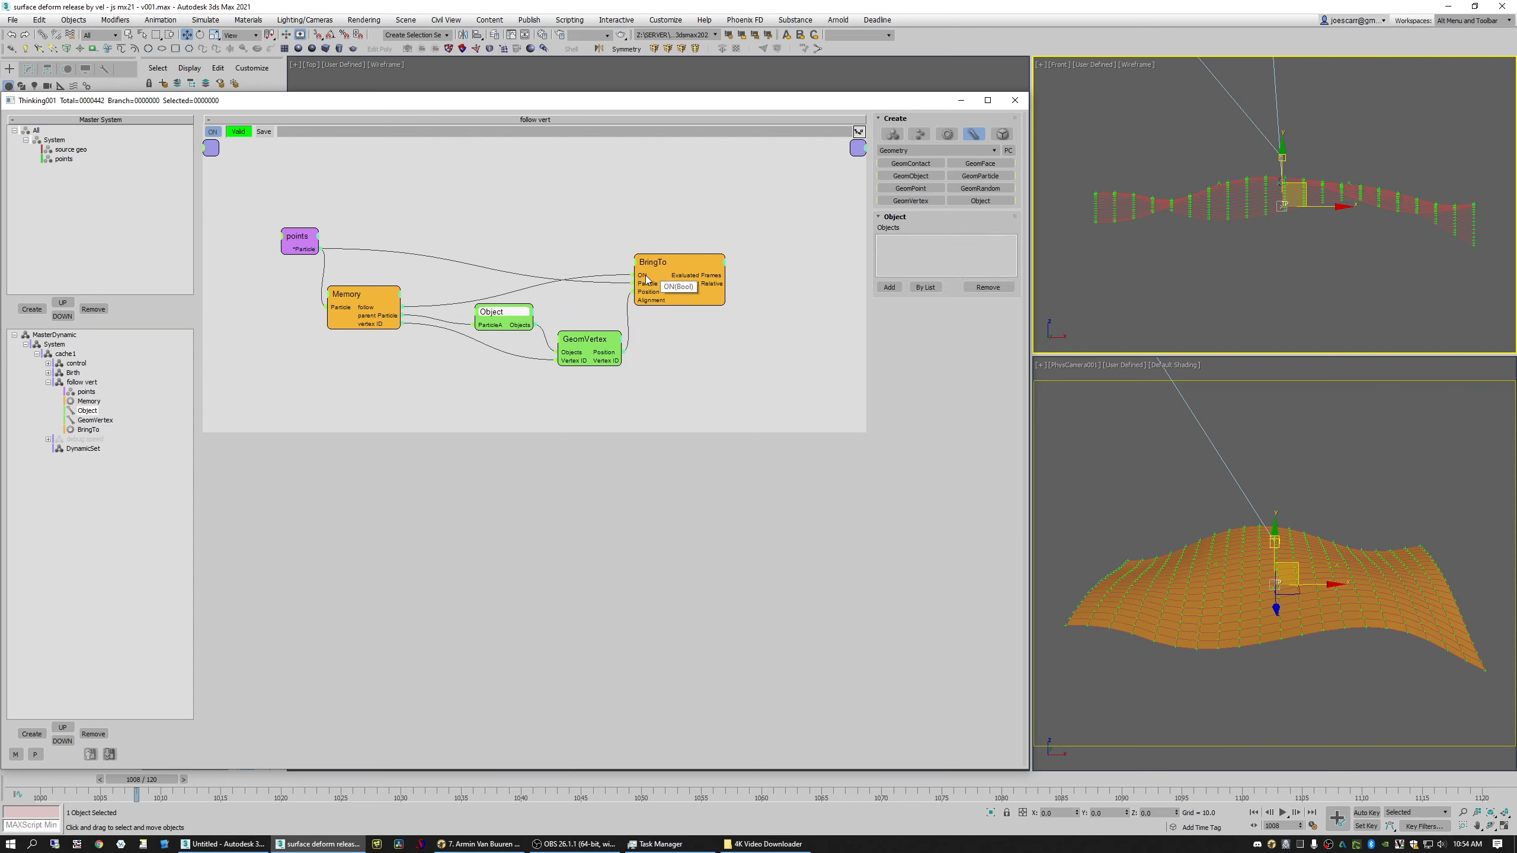
# Step: Tidy the follow vert layout by repositioning BringTo and points, and shorten the node area around the nodes
pyautogui.moveTo(668, 264); pyautogui.dragTo(691, 262)
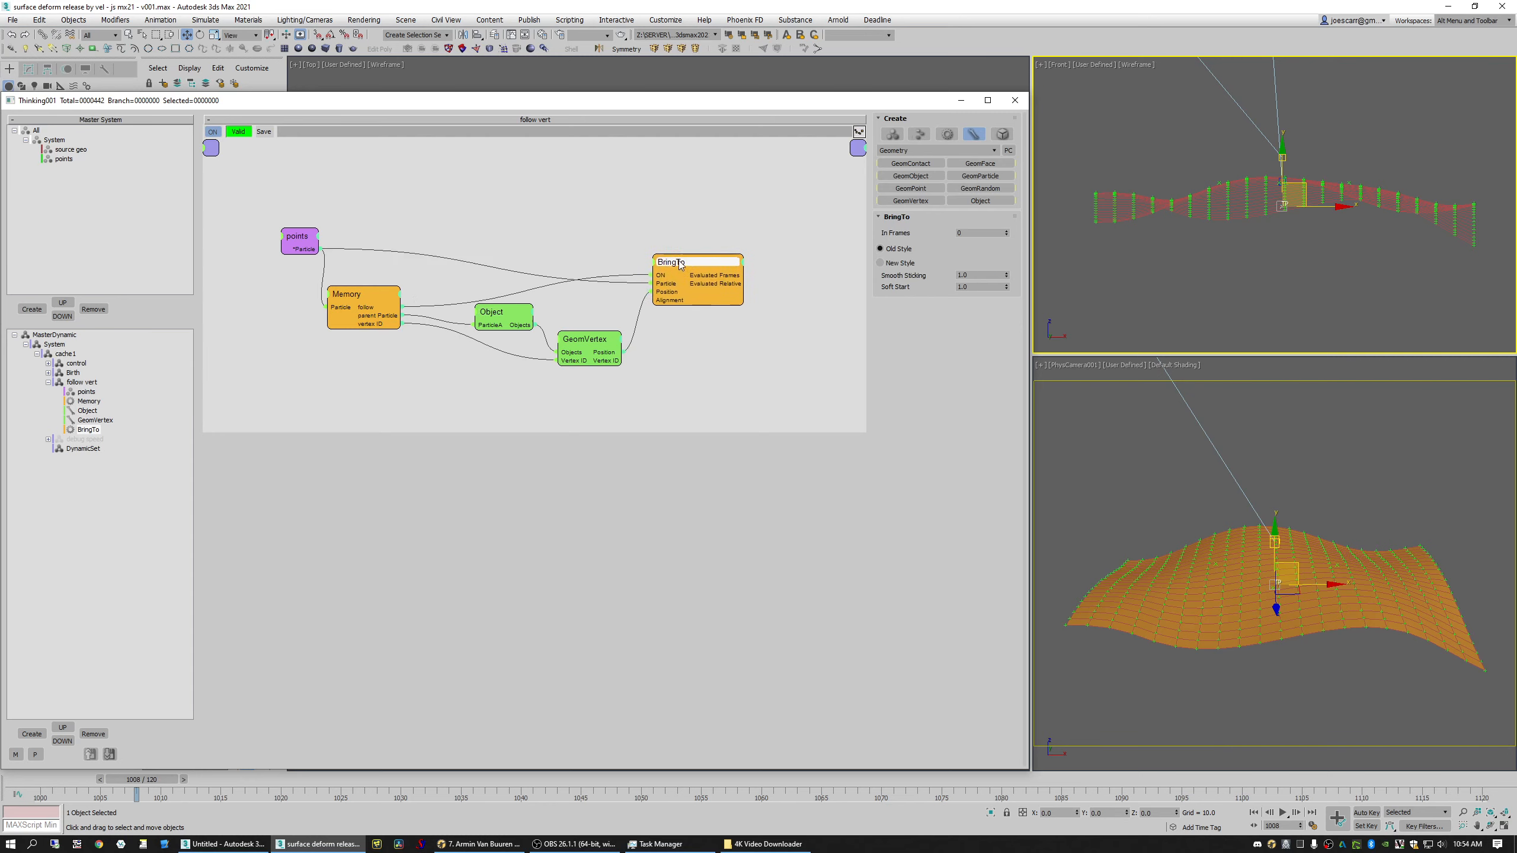
pyautogui.moveTo(495, 257); pyautogui.dragTo(549, 257, button='middle')
pyautogui.moveTo(689, 381); pyautogui.dragTo(650, 378, button='middle')
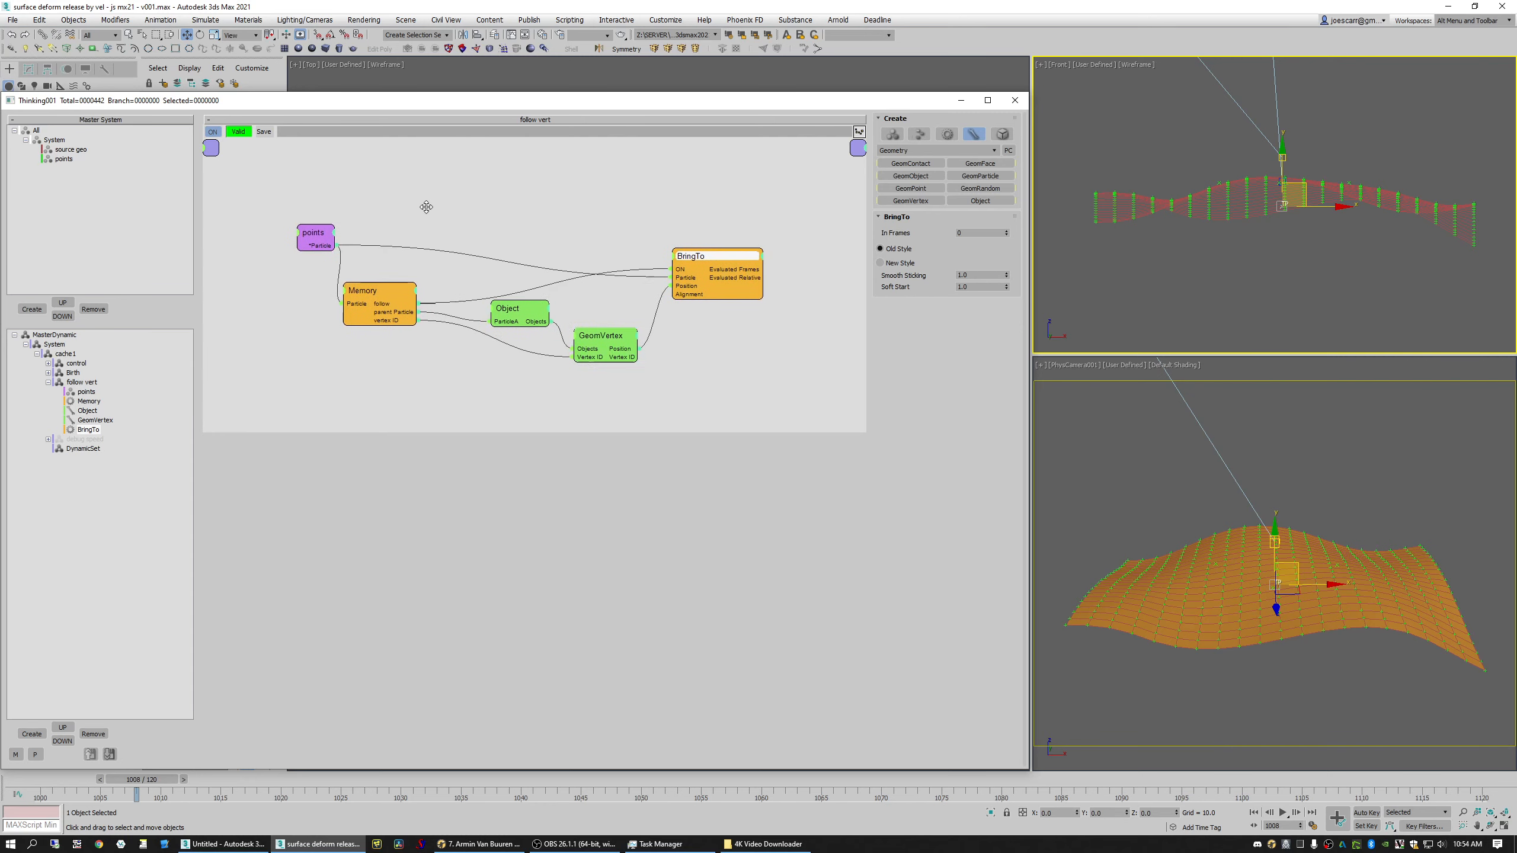
pyautogui.moveTo(314, 238); pyautogui.dragTo(307, 255)
pyautogui.moveTo(422, 212); pyautogui.dragTo(430, 193, button='middle')
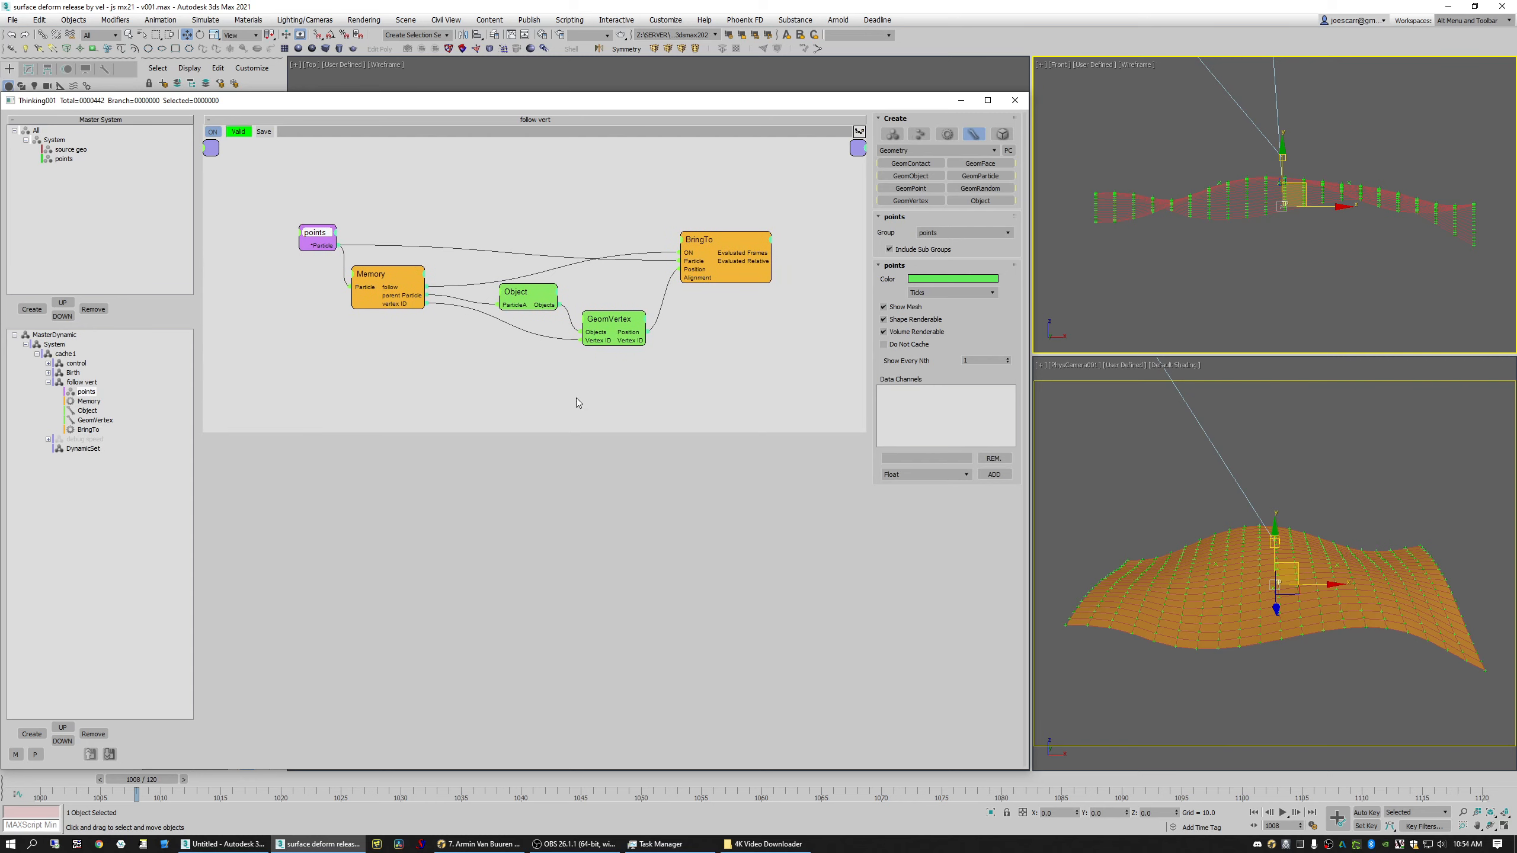
pyautogui.moveTo(560, 435); pyautogui.dragTo(648, 349)
# Step: Collapse follow vert in the dynamics tree and open the empty DynamicSet under cache1
pyautogui.click(1166, 285)
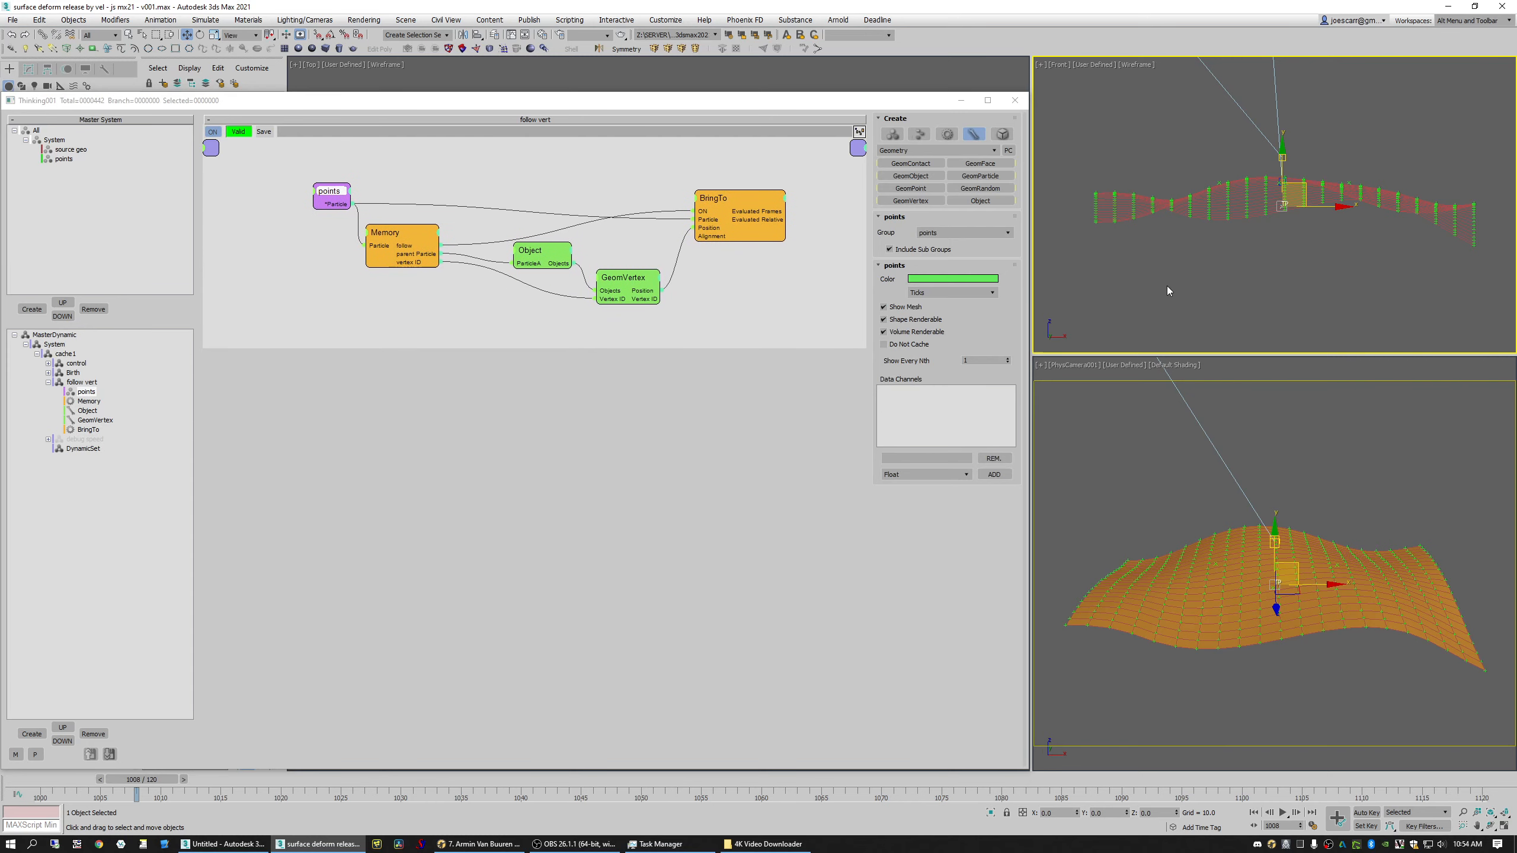
pyautogui.click(48, 381)
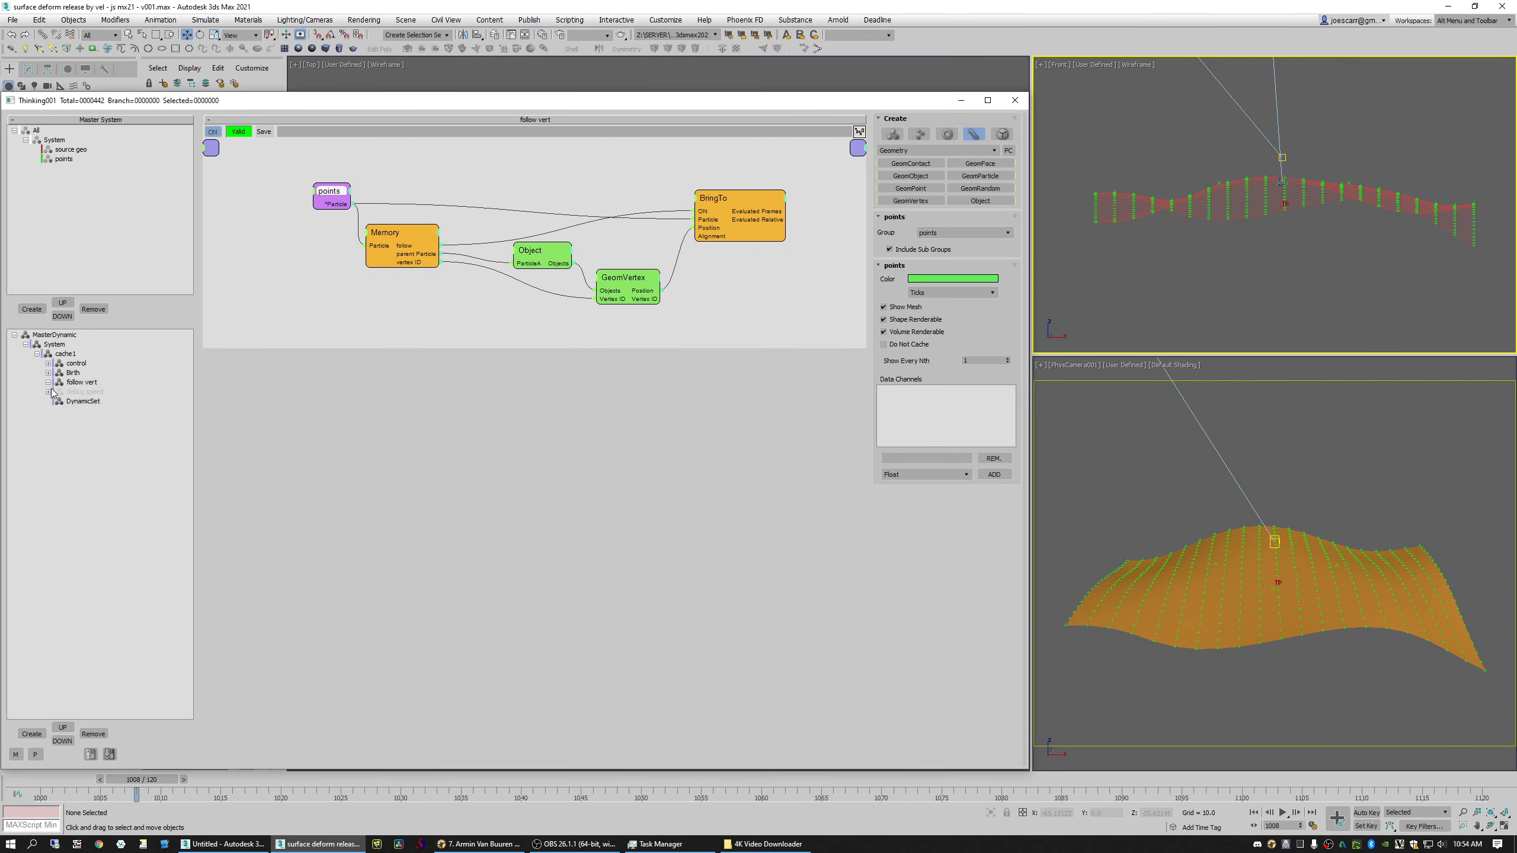
pyautogui.click(84, 391)
pyautogui.click(95, 402)
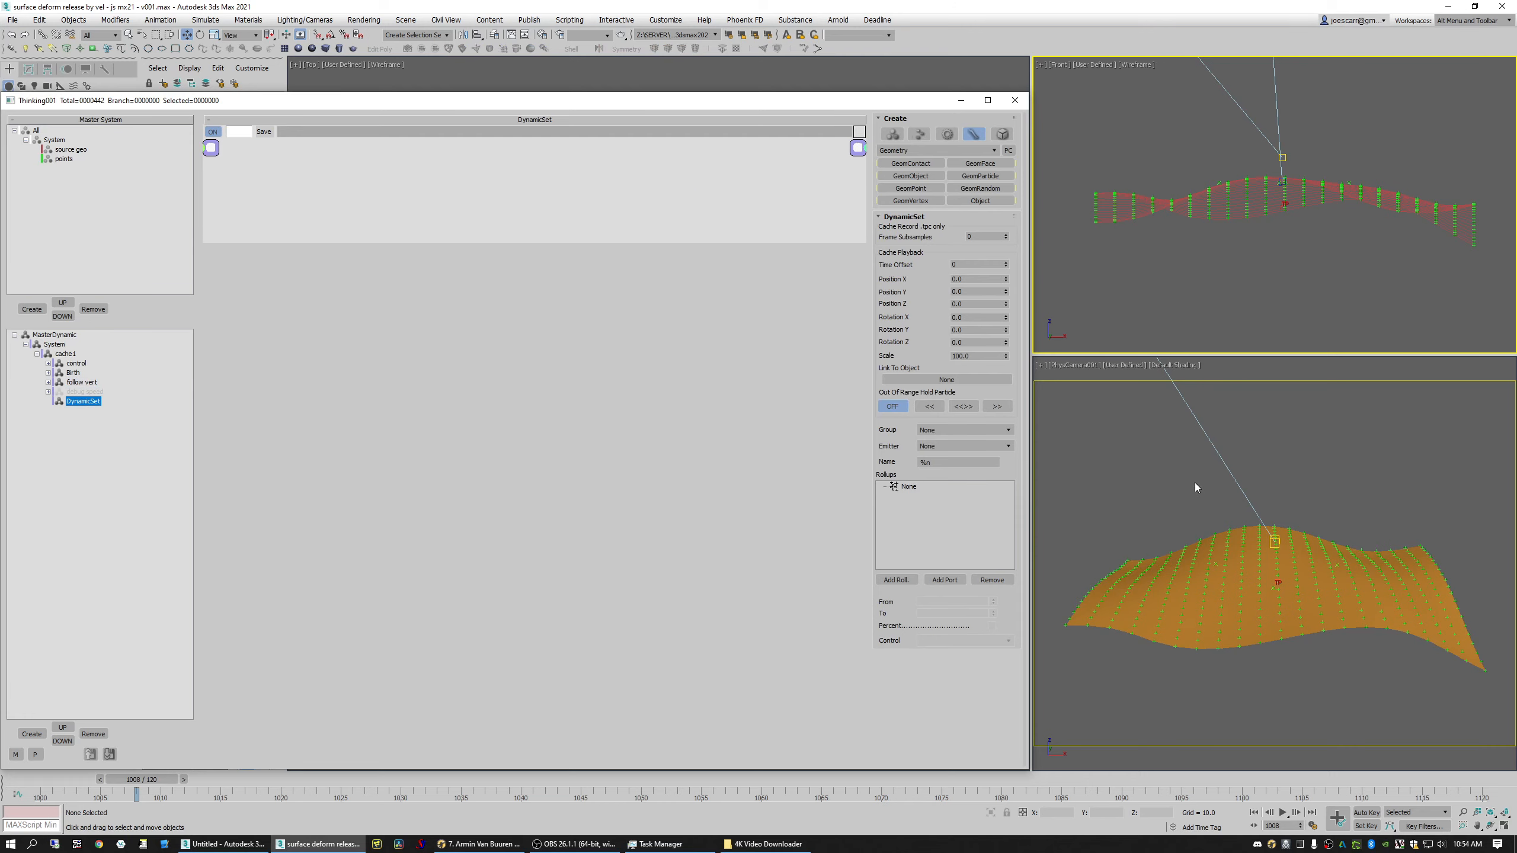
pyautogui.click(1195, 483)
pyautogui.hotkey('ctrl', 'shift', 's')
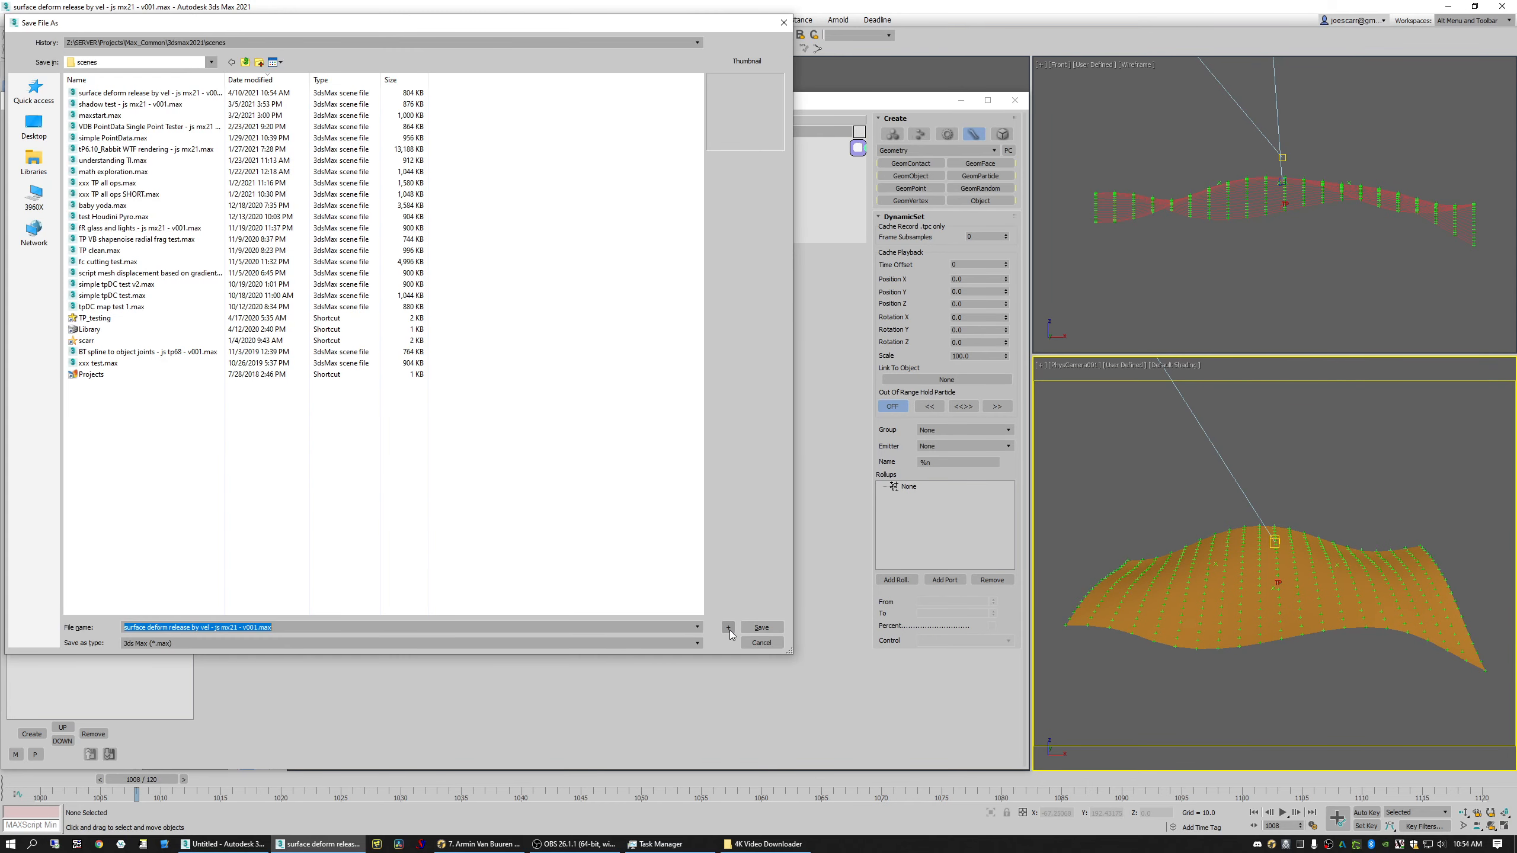
pyautogui.click(772, 645)
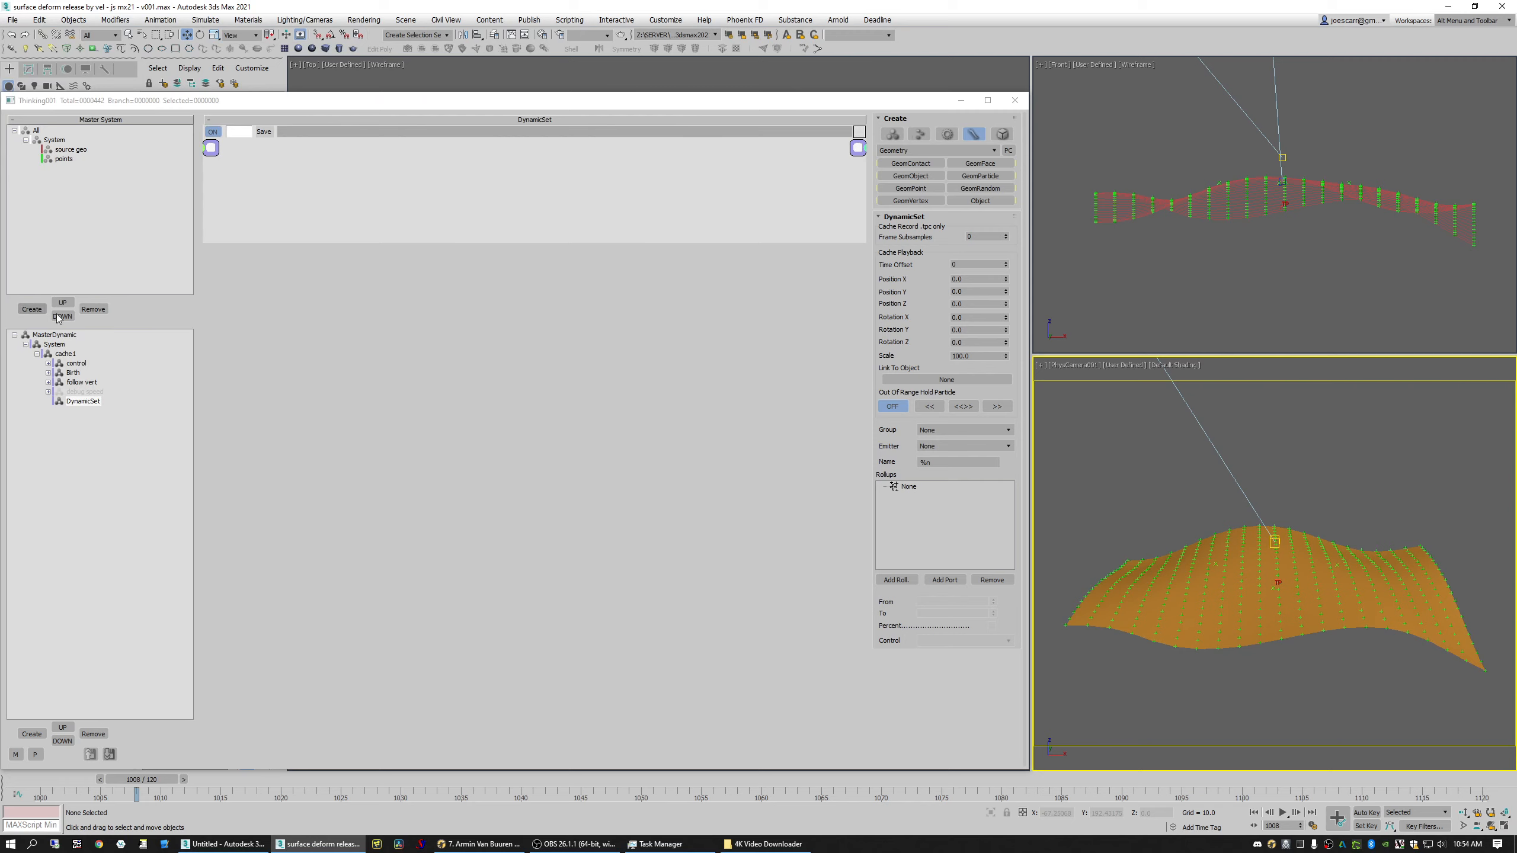
# Step: Rename the empty DynamicSet under cache1 as release
pyautogui.click(94, 400)
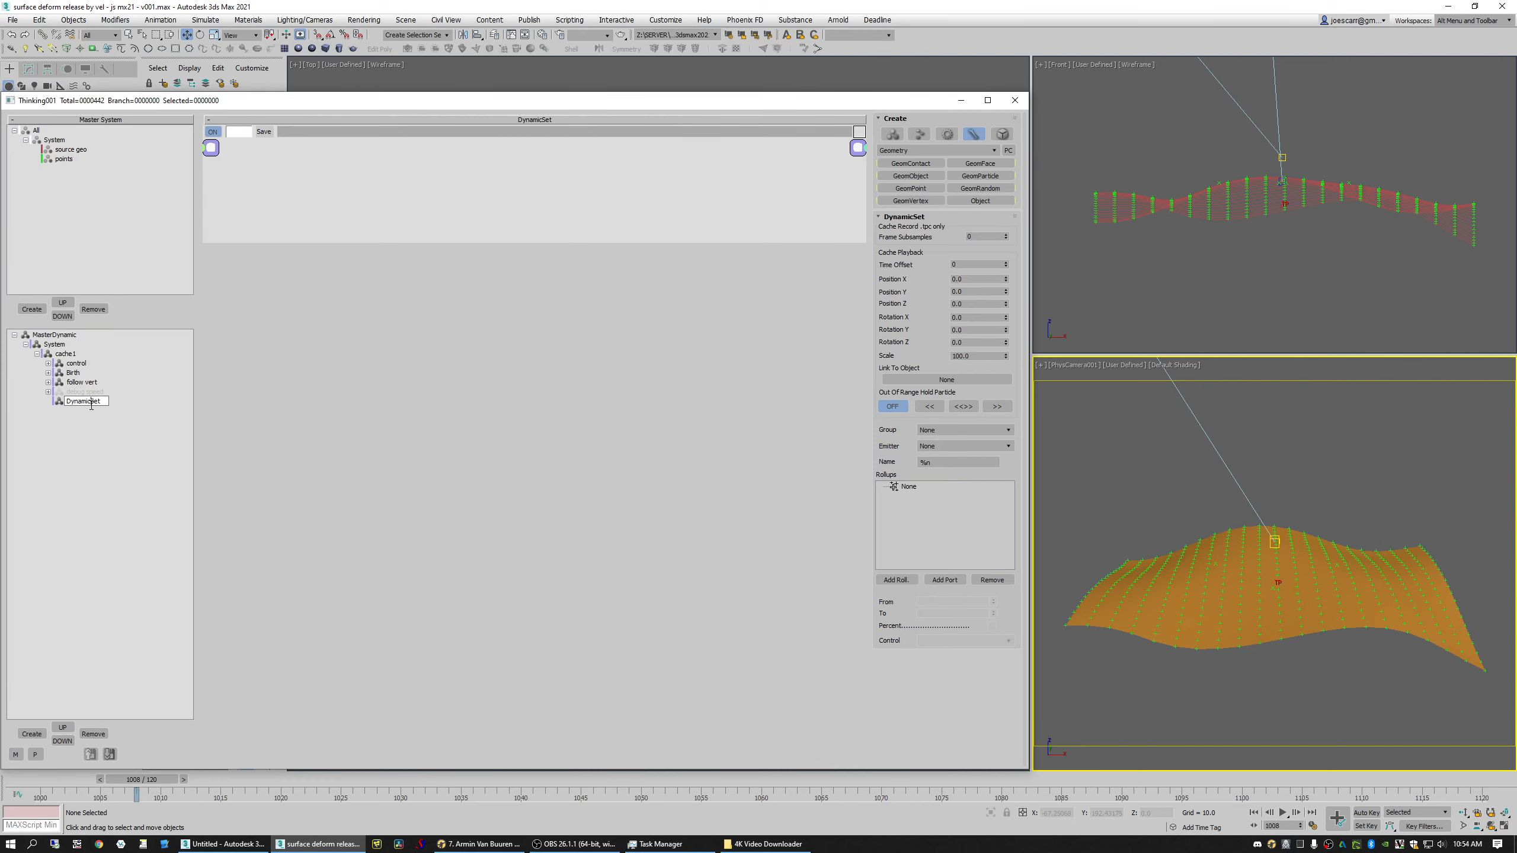
pyautogui.click(101, 399)
pyautogui.write('release')
pyautogui.press('Return')
# Step: Enlarge the release node area and add a points group node with a Velocity output
pyautogui.moveTo(377, 241); pyautogui.dragTo(376, 512)
pyautogui.rightClick(269, 172)
pyautogui.moveTo(298, 175)
pyautogui.click(422, 220)
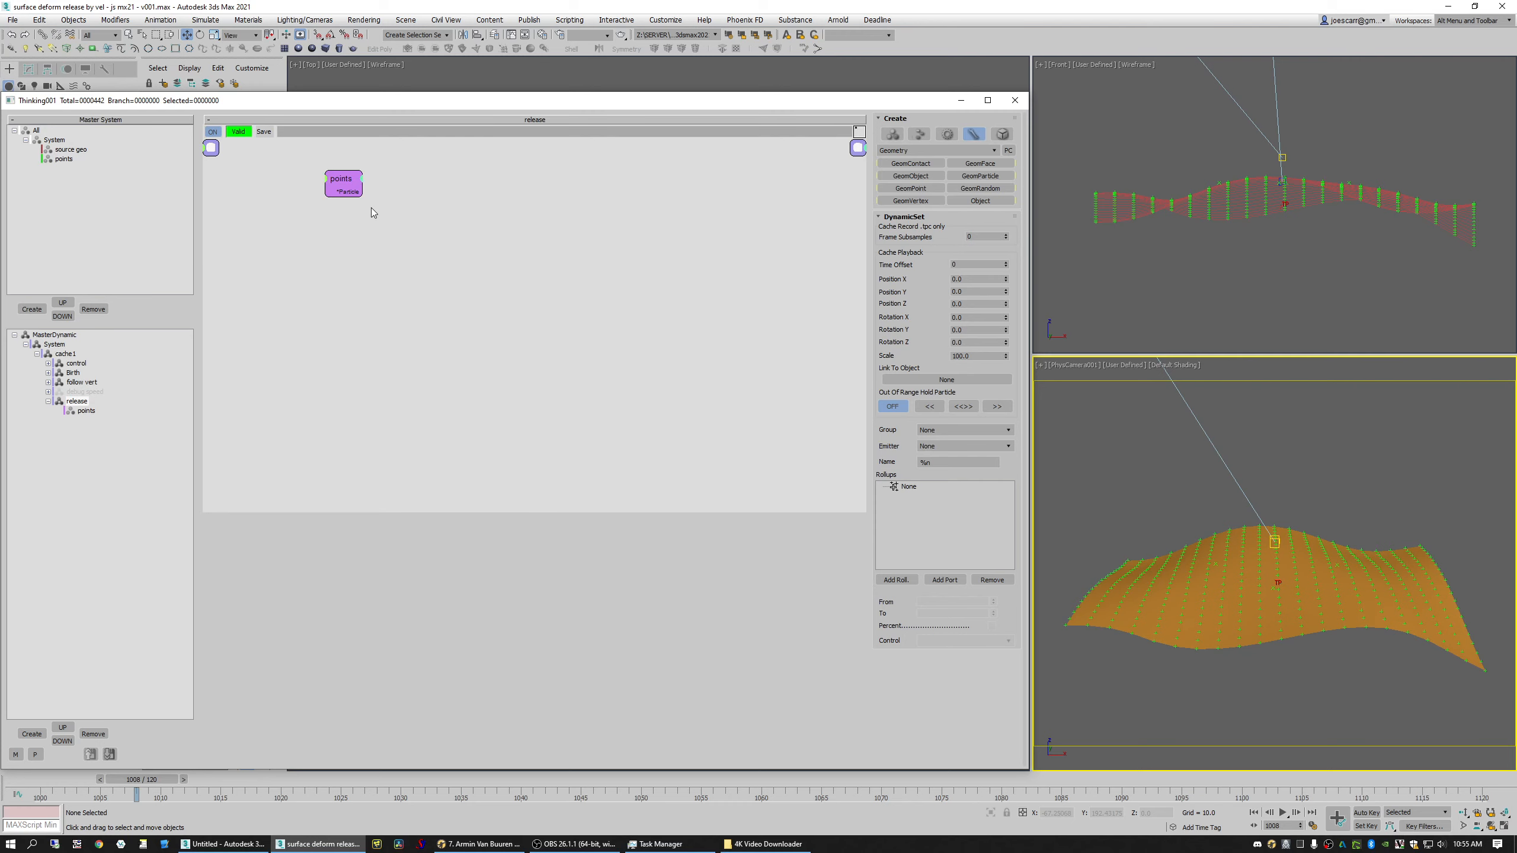
pyautogui.rightClick(352, 190)
pyautogui.click(357, 218)
pyautogui.moveTo(344, 186); pyautogui.dragTo(308, 268)
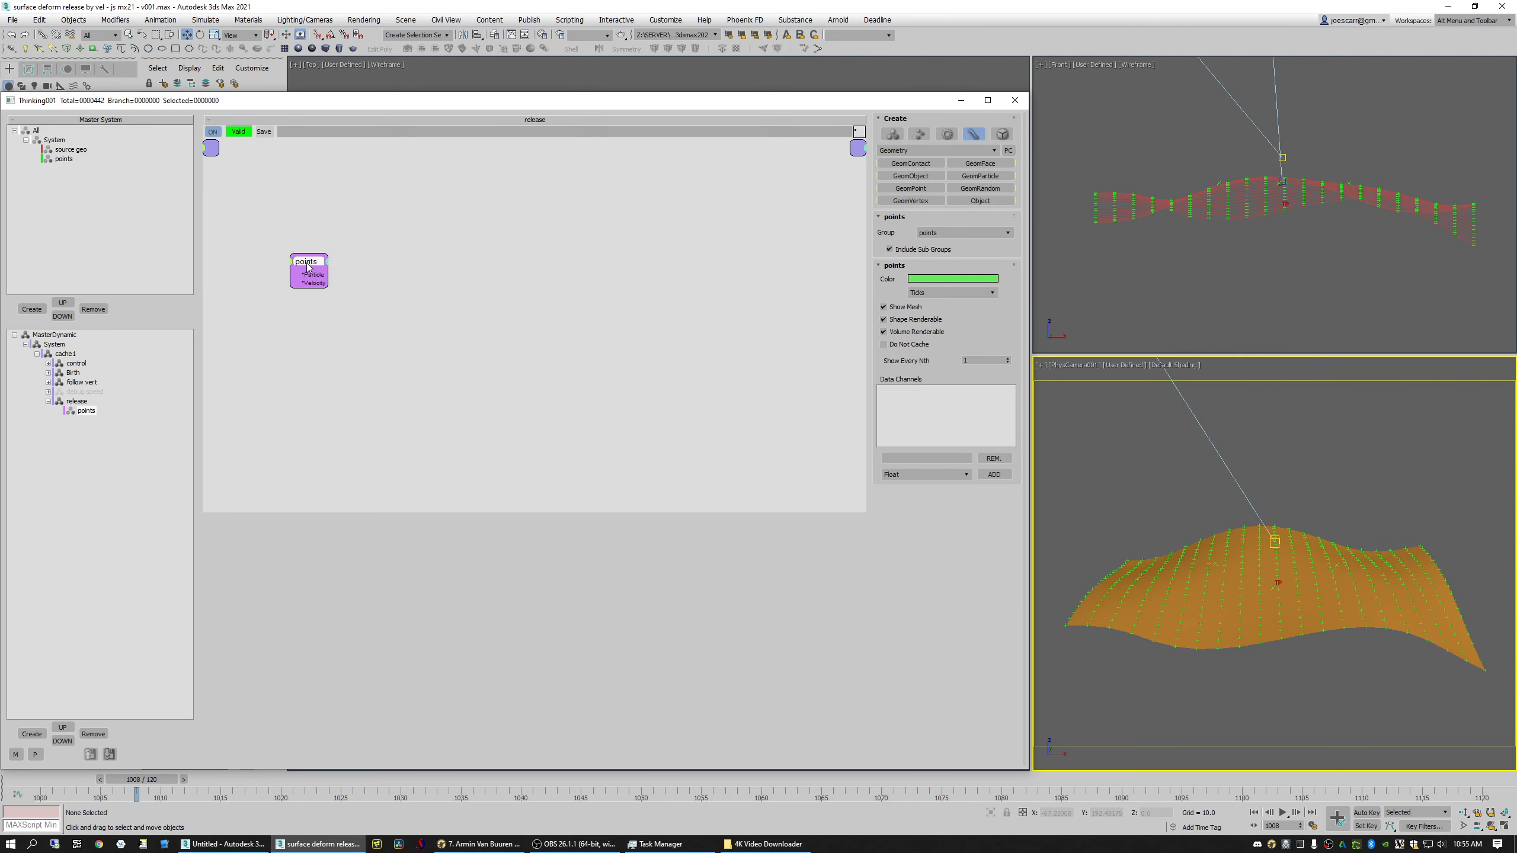
# Step: Add a Threshold condition to release and connect the points node's Velocity output to its Value input
pyautogui.rightClick(413, 273)
pyautogui.moveTo(421, 313)
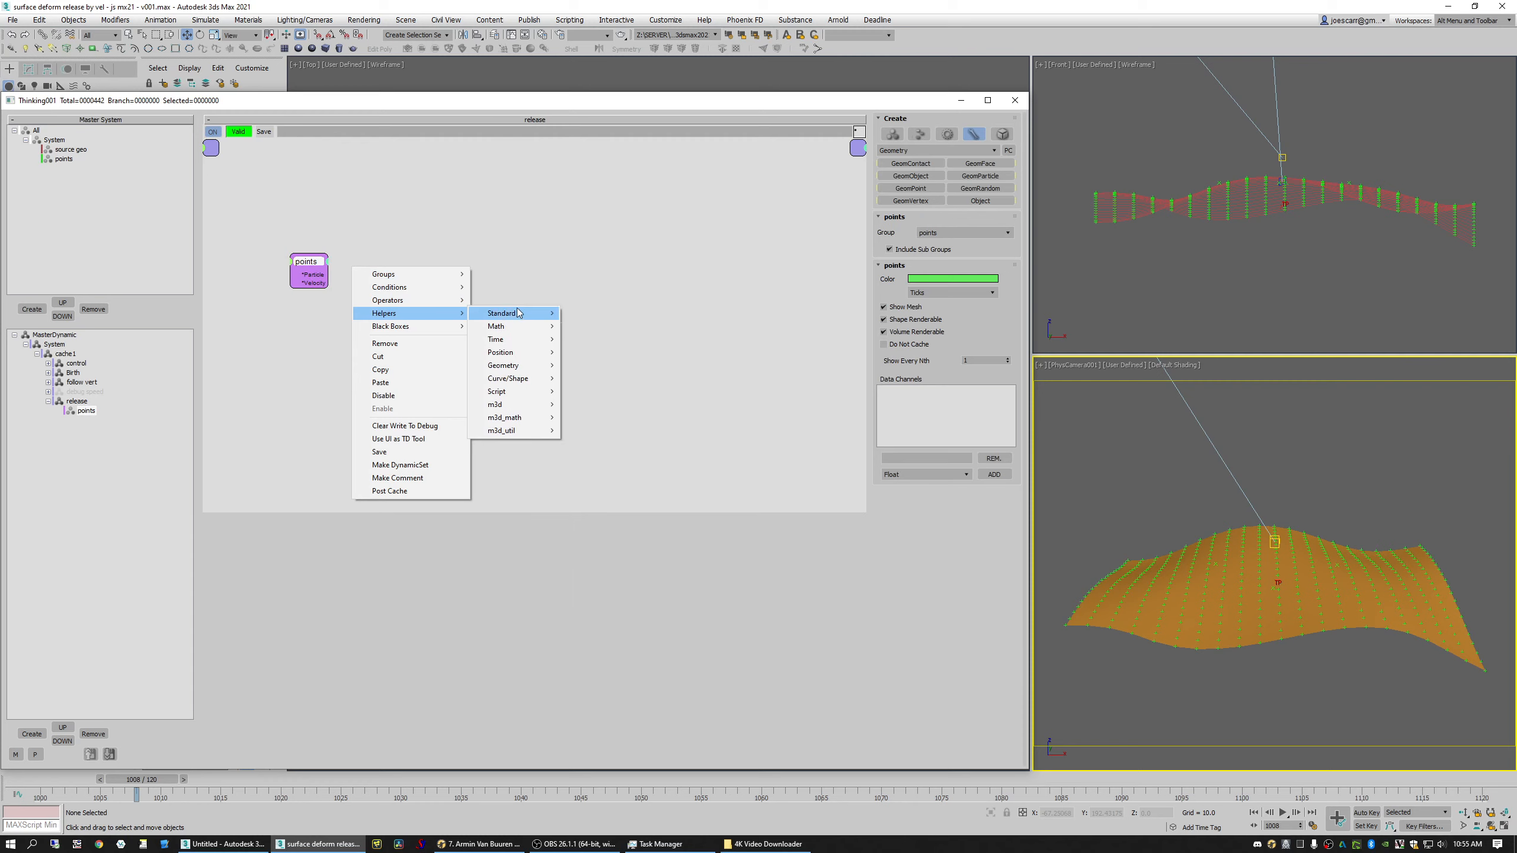
pyautogui.moveTo(517, 288)
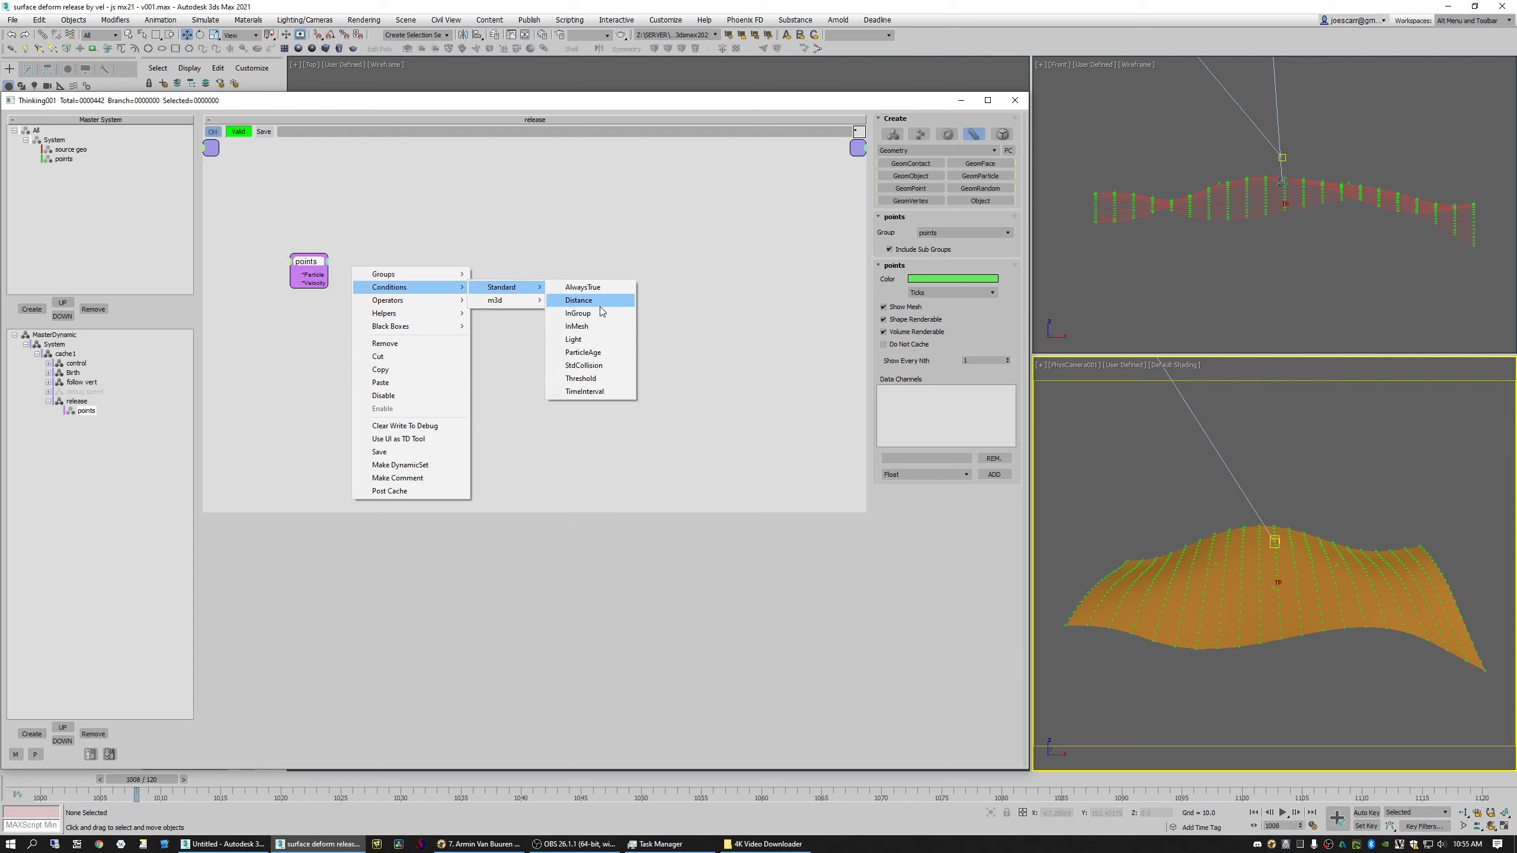
pyautogui.click(597, 378)
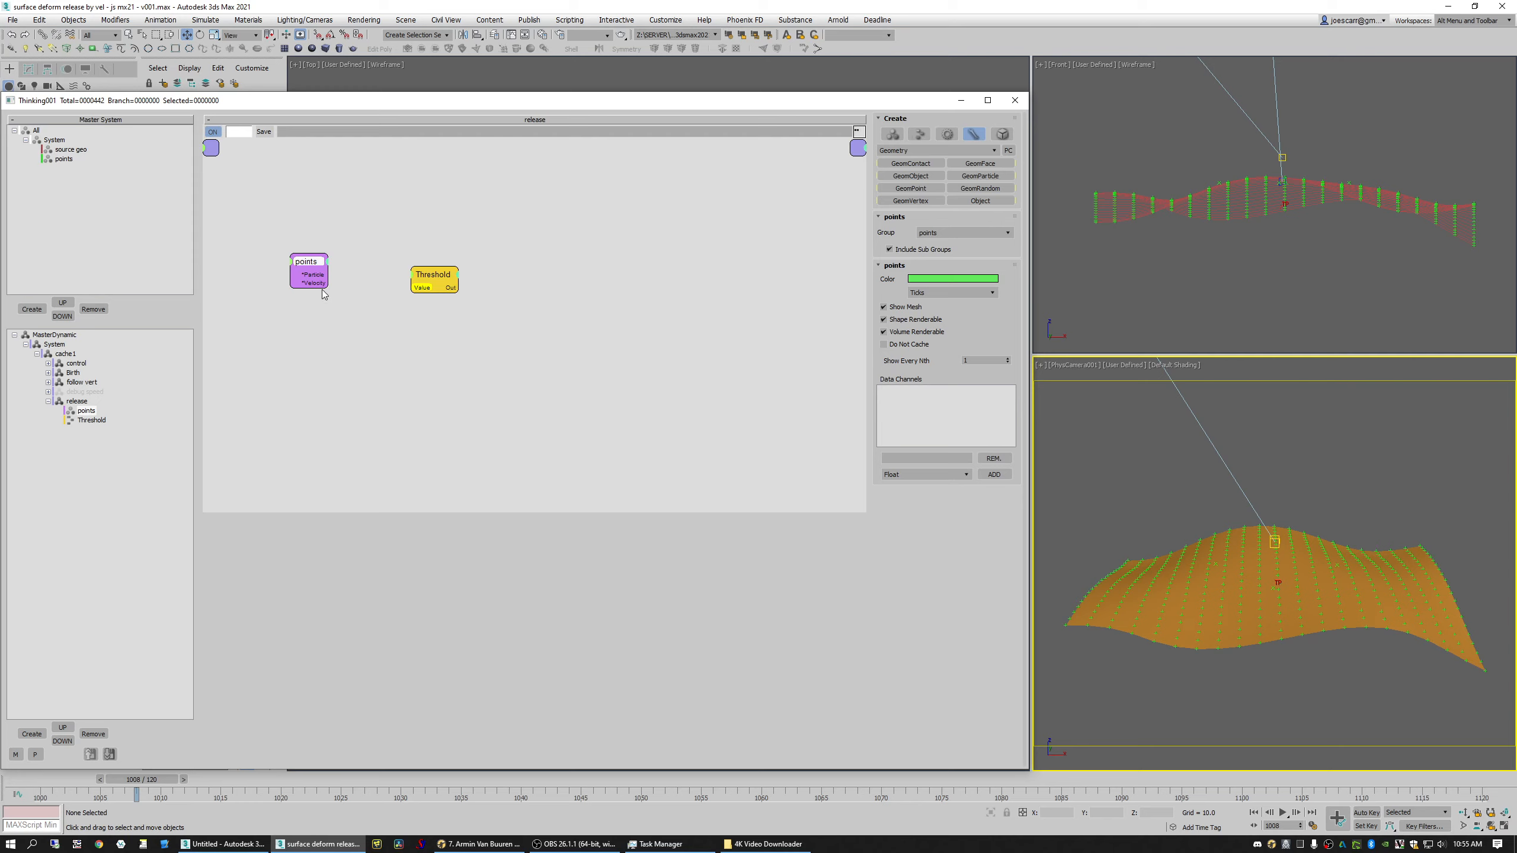
pyautogui.moveTo(325, 287); pyautogui.dragTo(422, 290)
pyautogui.moveTo(422, 293); pyautogui.dragTo(385, 285)
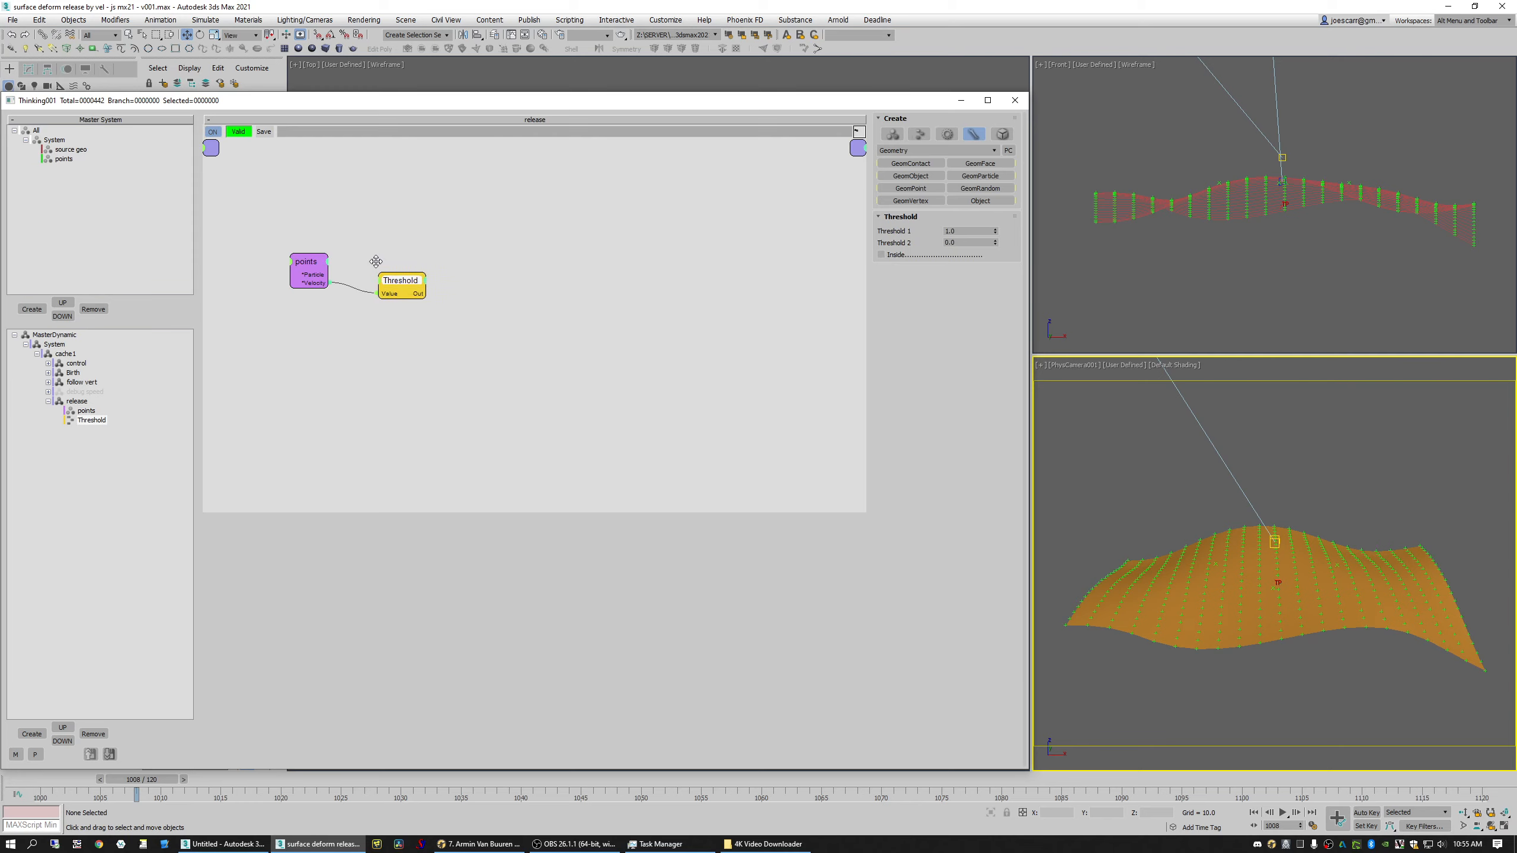
pyautogui.moveTo(376, 258); pyautogui.dragTo(361, 277, button='middle')
pyautogui.moveTo(378, 301); pyautogui.dragTo(369, 321)
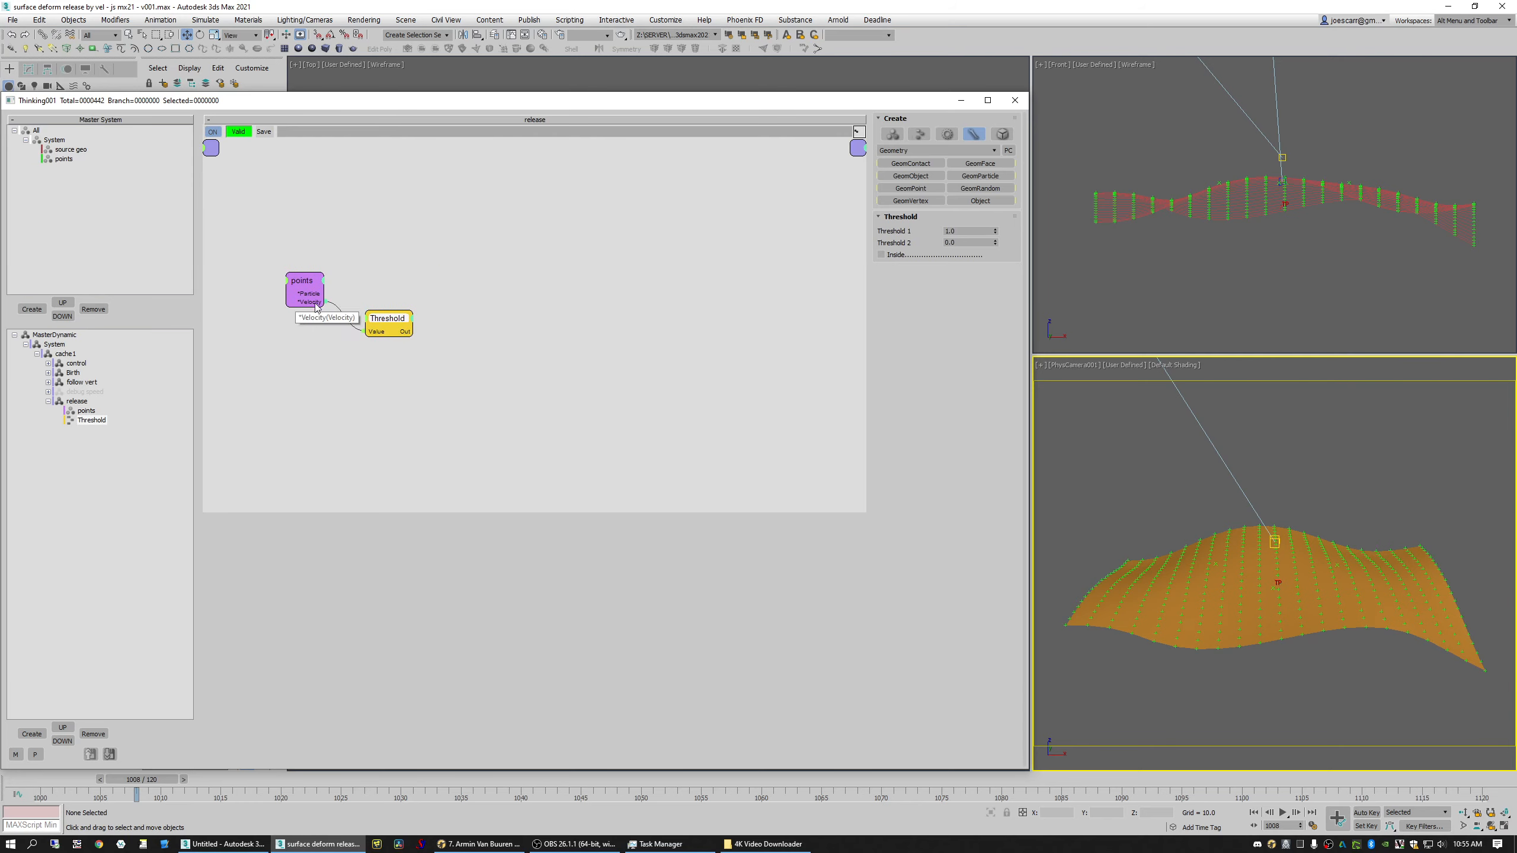
# Step: Copy the Memory node from Birth and paste it into the release set
pyautogui.rightClick(487, 279)
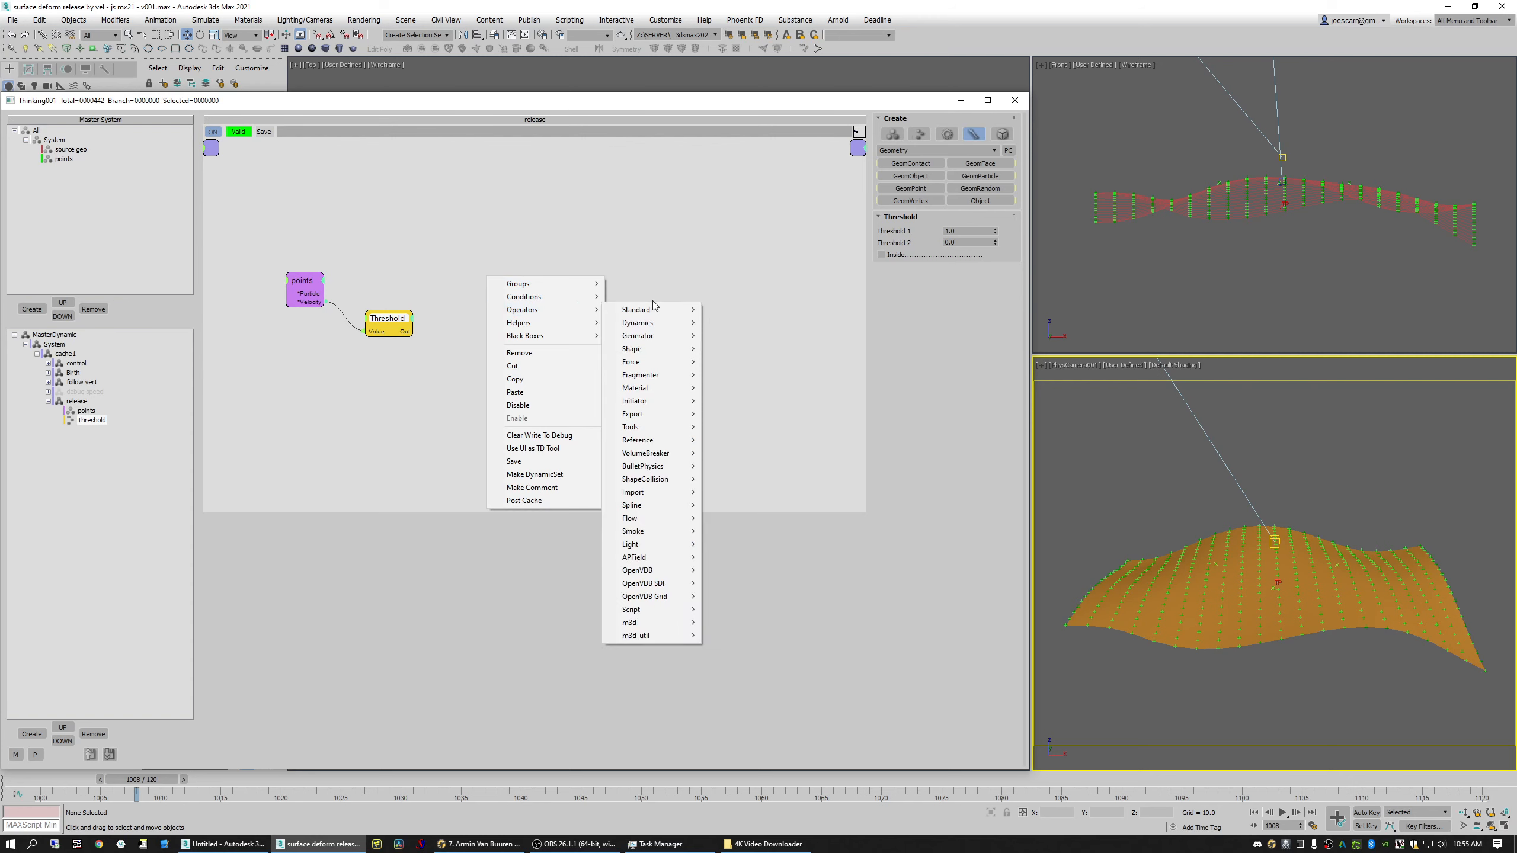
pyautogui.click(504, 303)
pyautogui.click(72, 373)
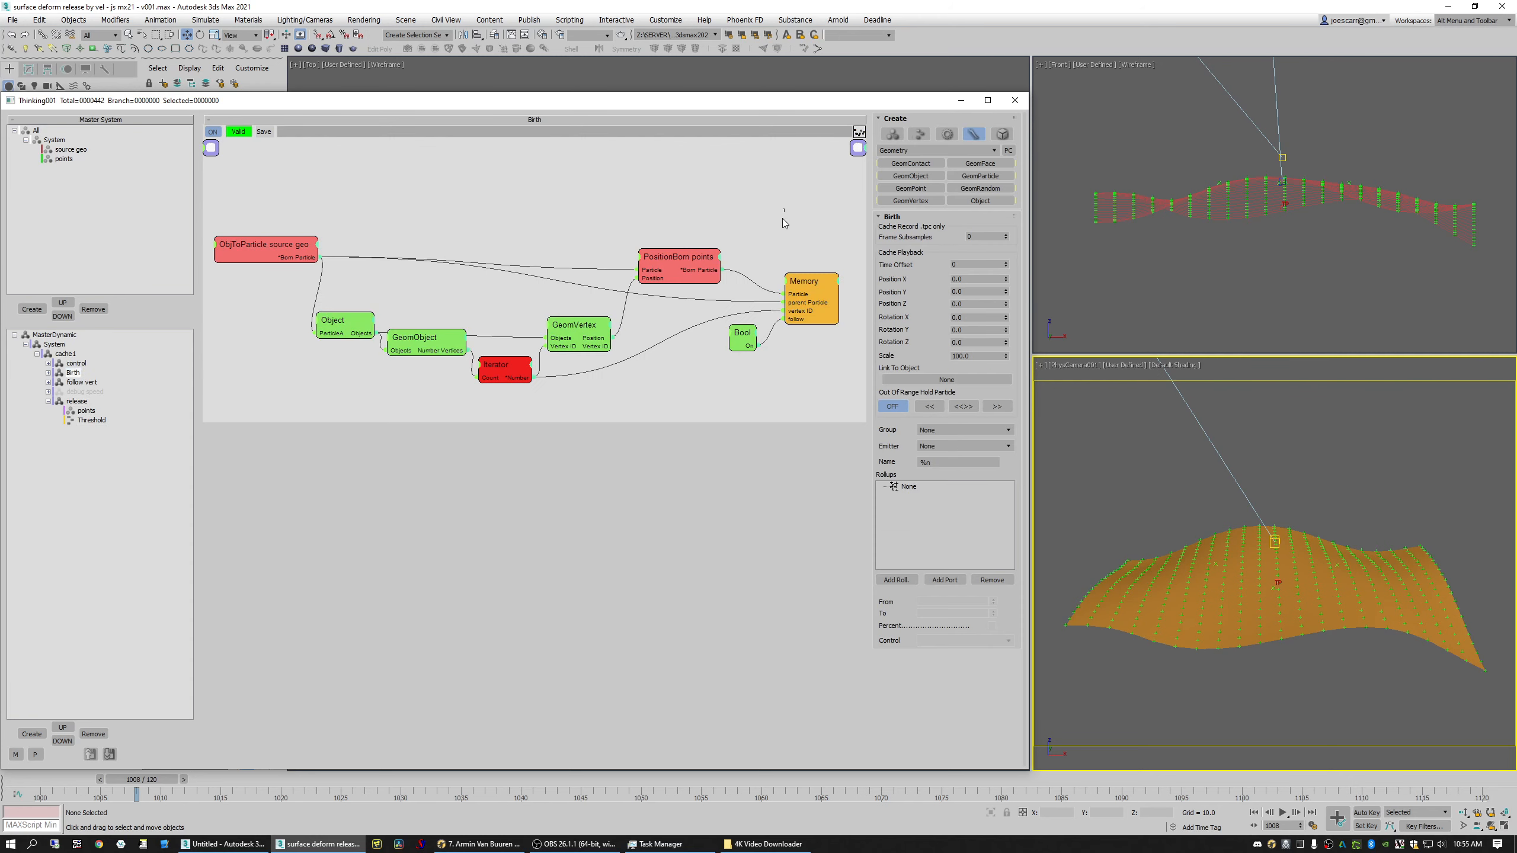
pyautogui.rightClick(728, 389)
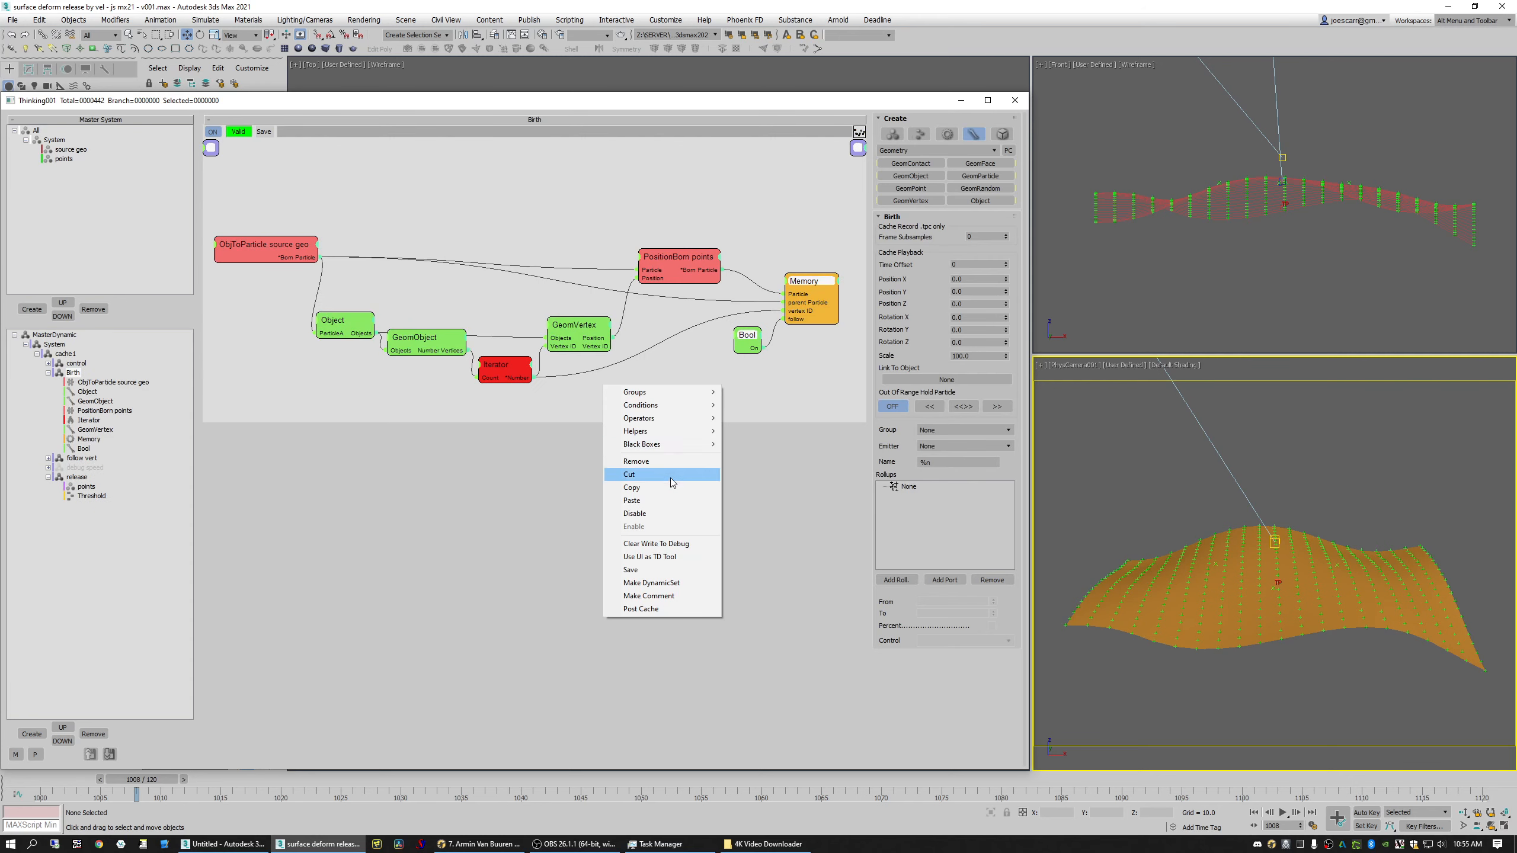
pyautogui.click(648, 501)
pyautogui.click(74, 478)
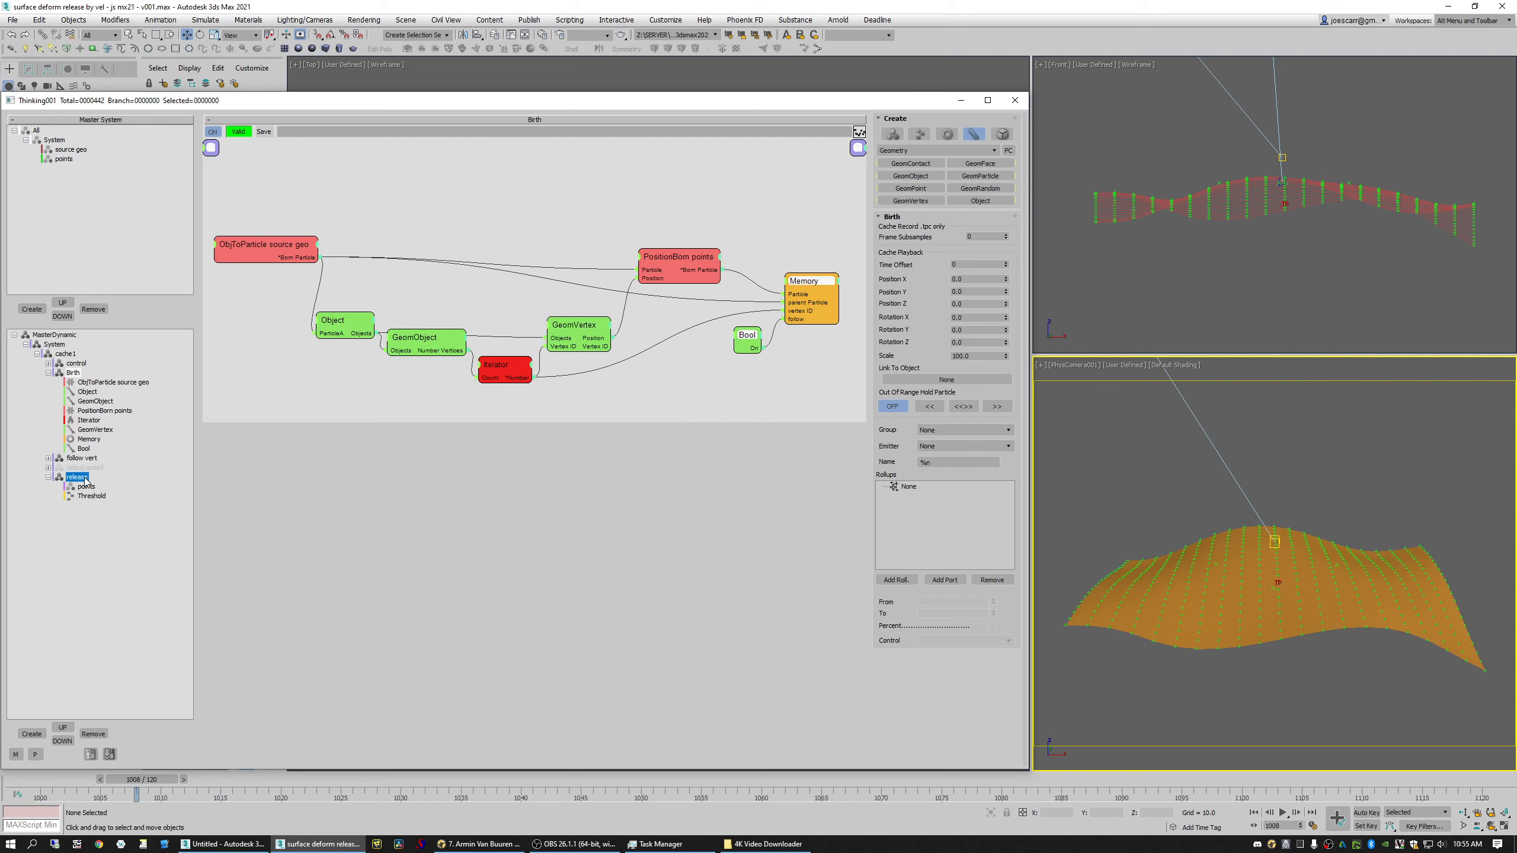
pyautogui.rightClick(530, 274)
pyautogui.click(502, 389)
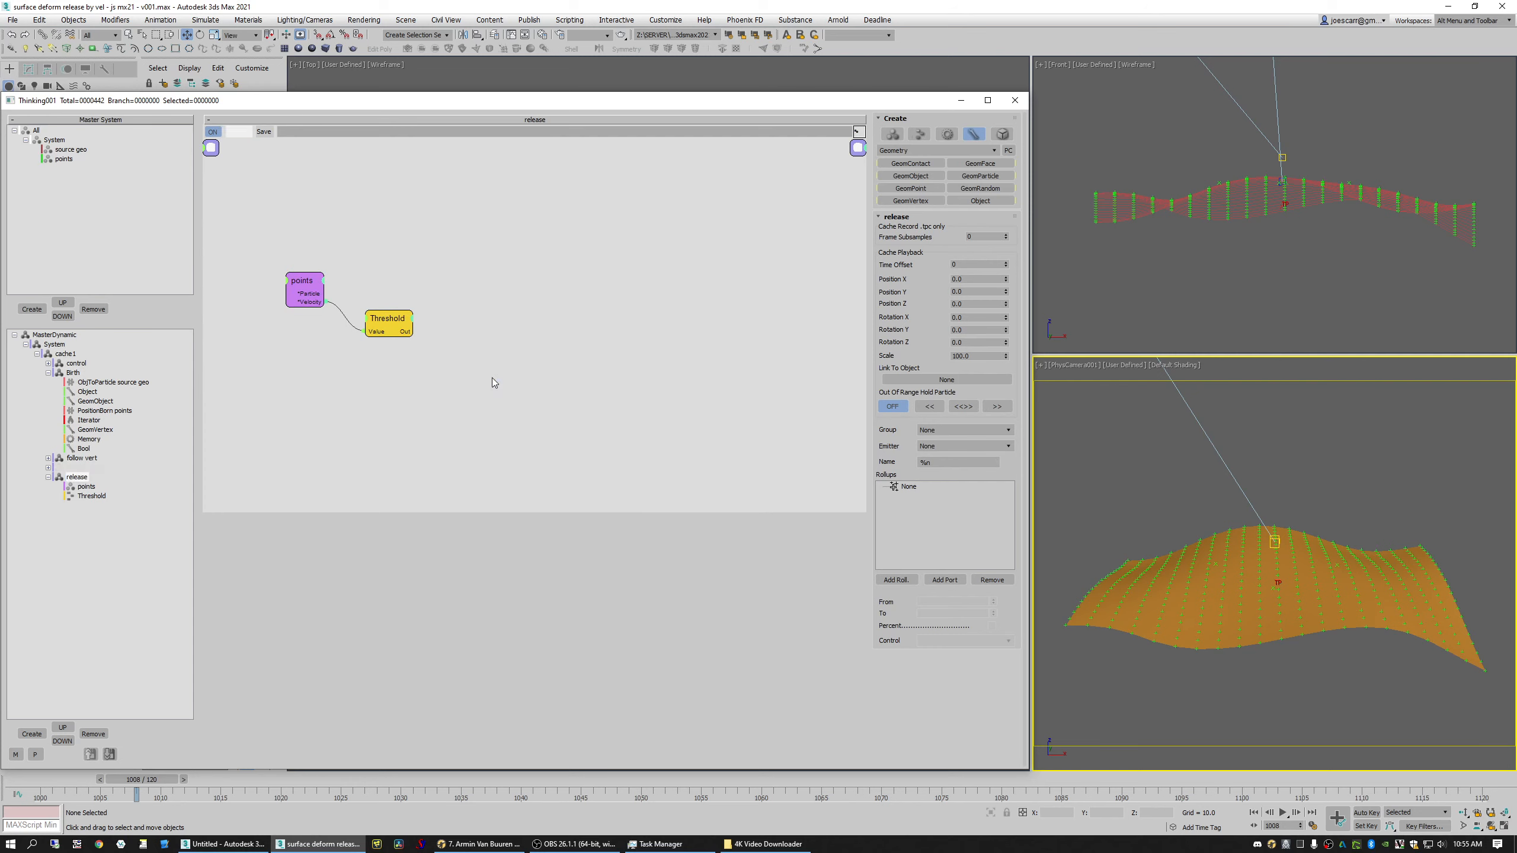
# Step: Connect the points node's Particle output to the pasted Memory node and feed a Bool into Memory's follow input
pyautogui.moveTo(323, 293); pyautogui.dragTo(483, 366)
pyautogui.moveTo(574, 272); pyautogui.dragTo(560, 291)
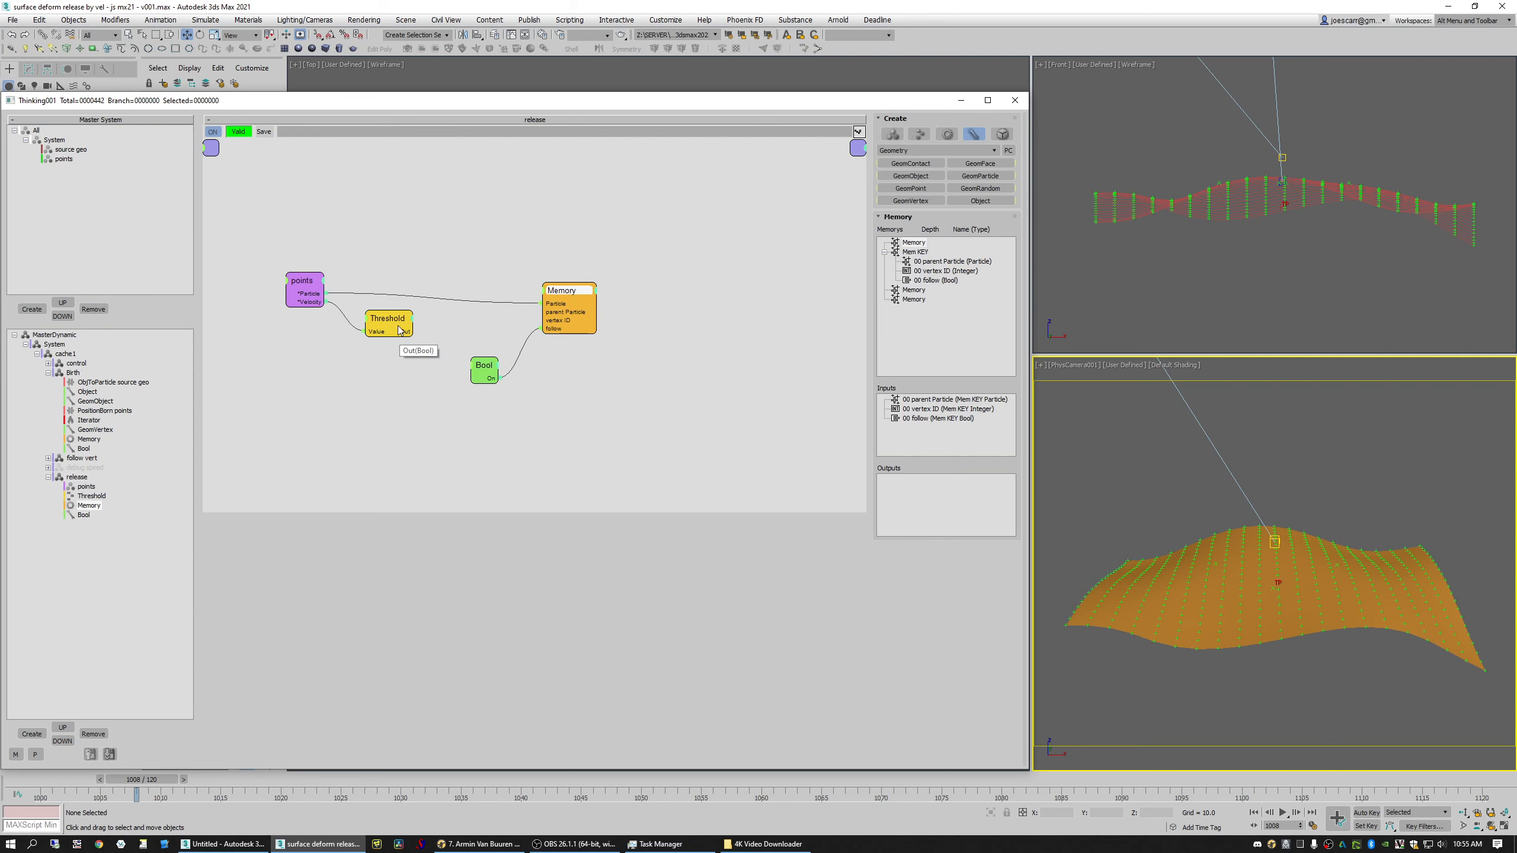
# Step: Set Threshold 1 to 24 on the Threshold node and connect its Out to the Memory node's ON input
pyautogui.moveTo(397, 328); pyautogui.dragTo(399, 328)
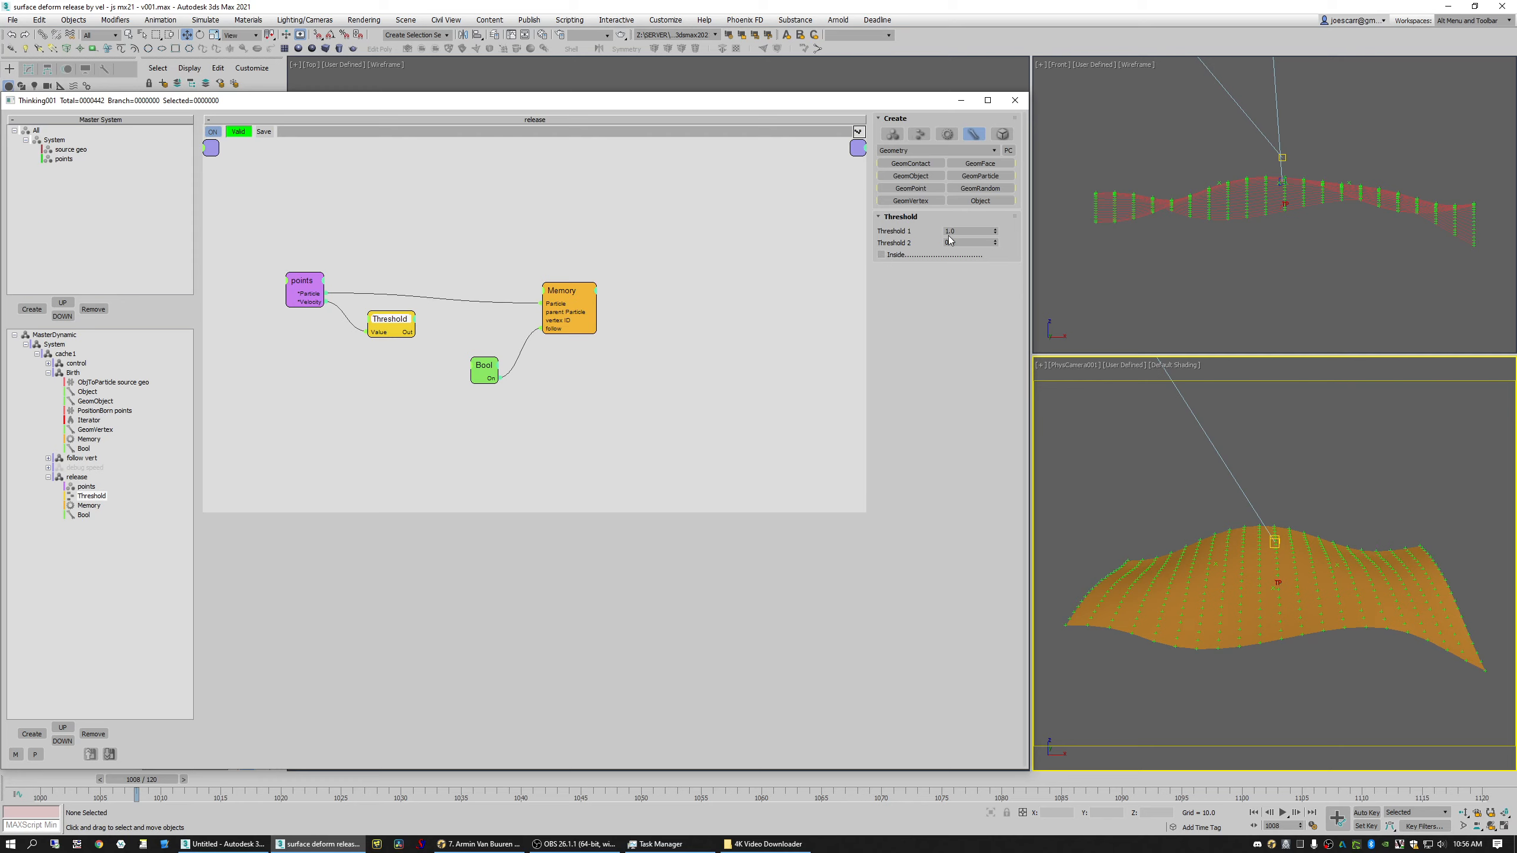
pyautogui.click(967, 231)
pyautogui.write('24')
pyautogui.press('Return')
pyautogui.moveTo(417, 332); pyautogui.dragTo(572, 293)
pyautogui.click(554, 298)
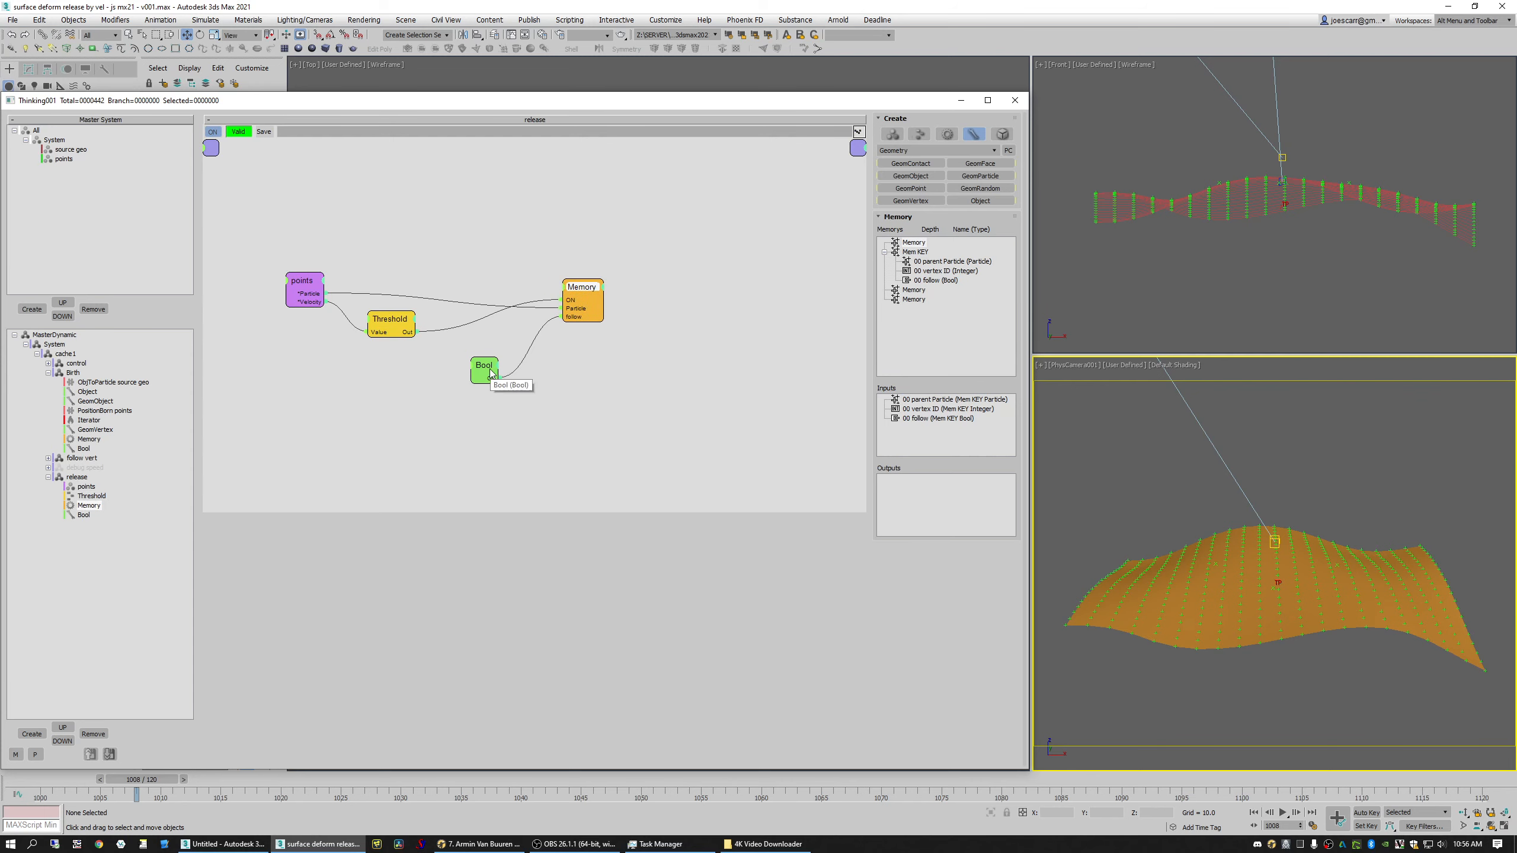
# Step: Move the Bool node close beside Memory and reduce the height of the release node area
pyautogui.moveTo(483, 372); pyautogui.dragTo(520, 338)
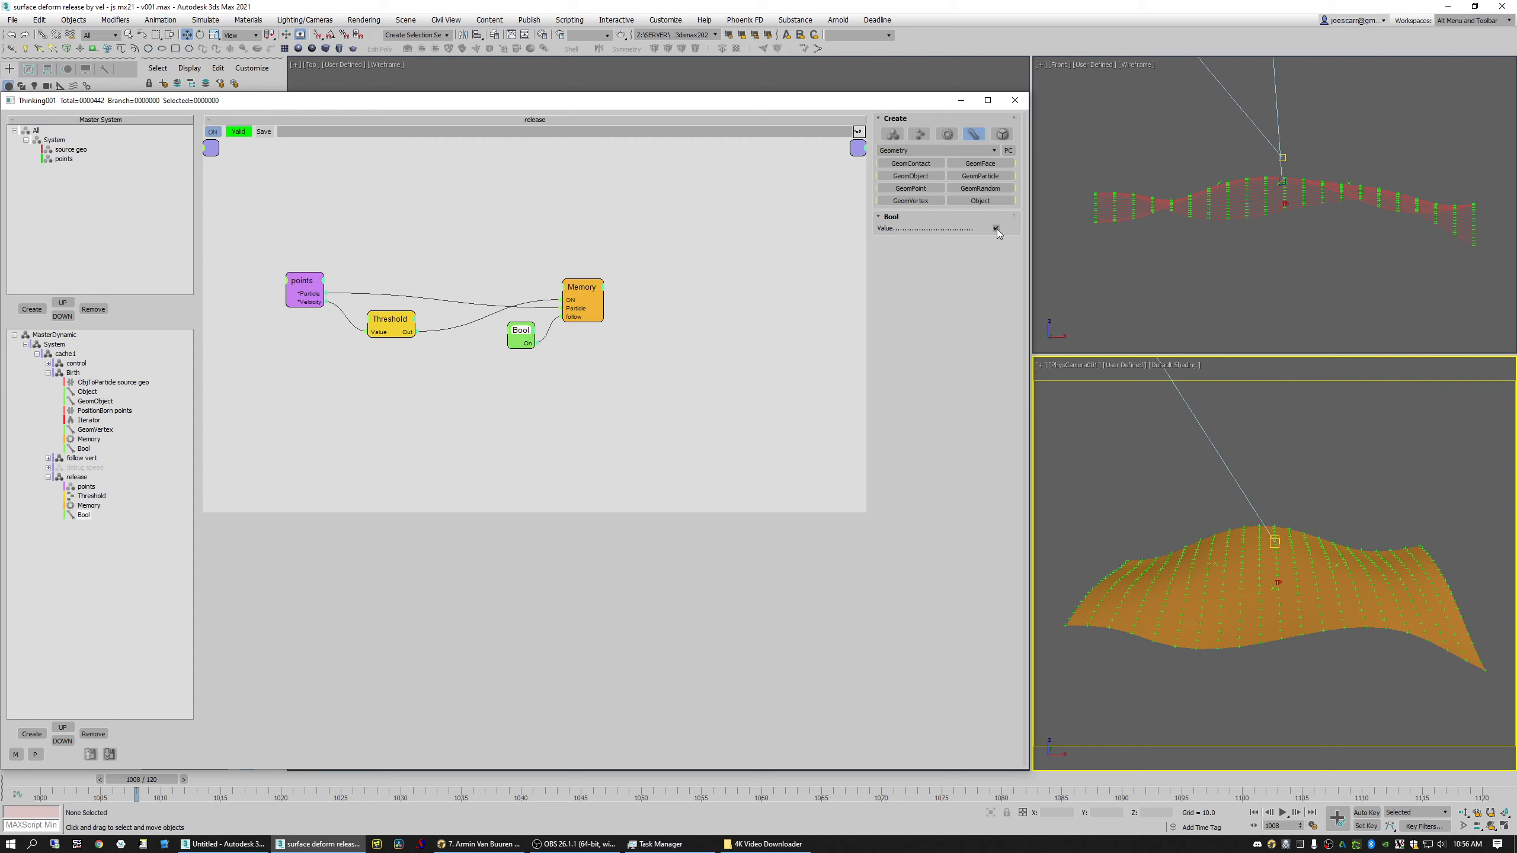
pyautogui.moveTo(582, 304); pyautogui.dragTo(588, 303)
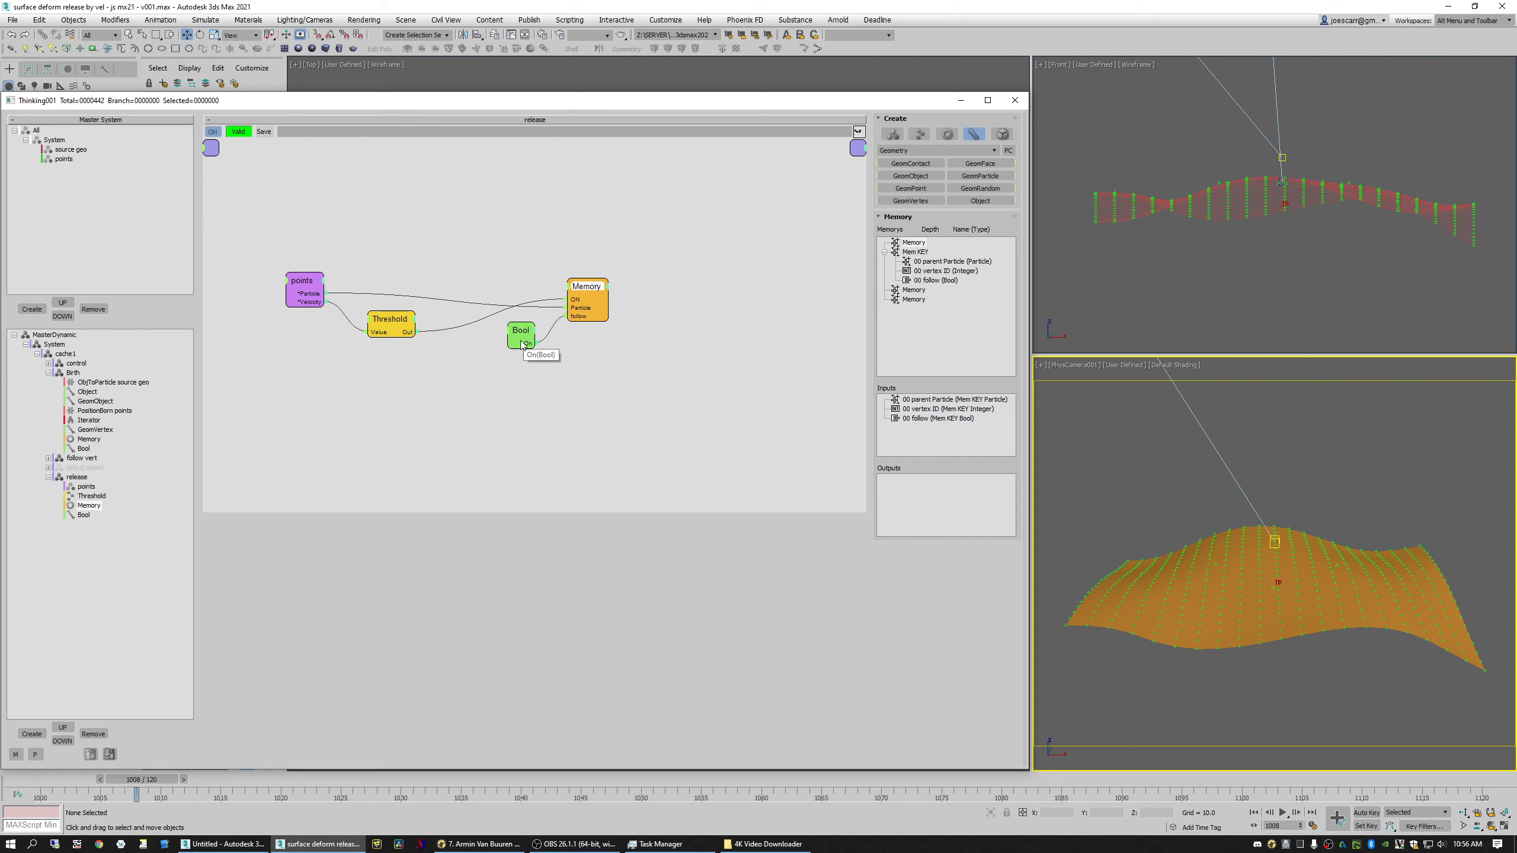
pyautogui.moveTo(521, 337); pyautogui.dragTo(531, 341)
pyautogui.moveTo(647, 354); pyautogui.dragTo(698, 377, button='middle')
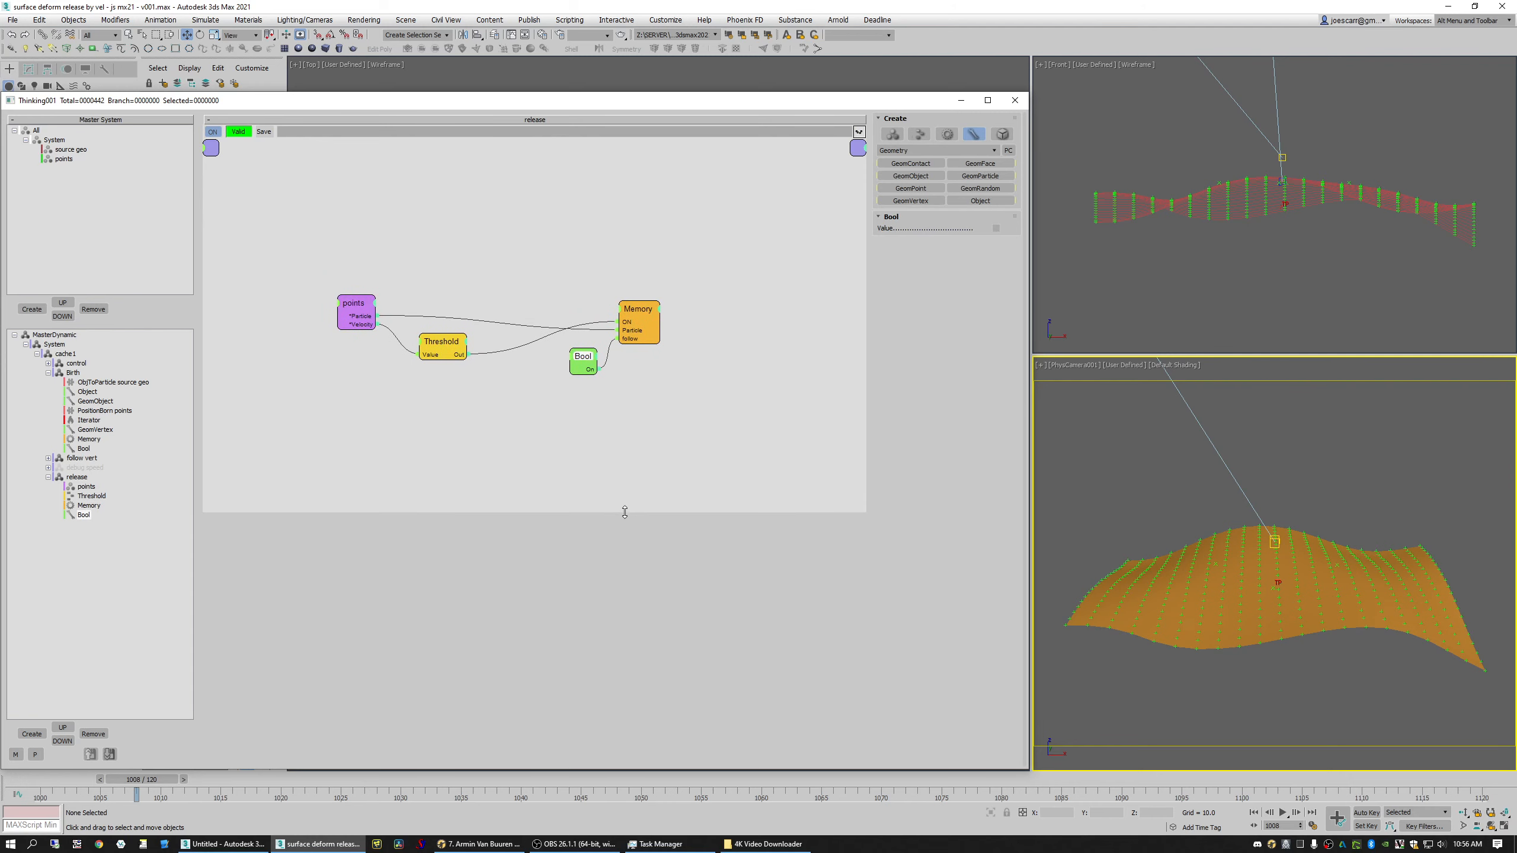
pyautogui.moveTo(625, 512); pyautogui.dragTo(719, 280)
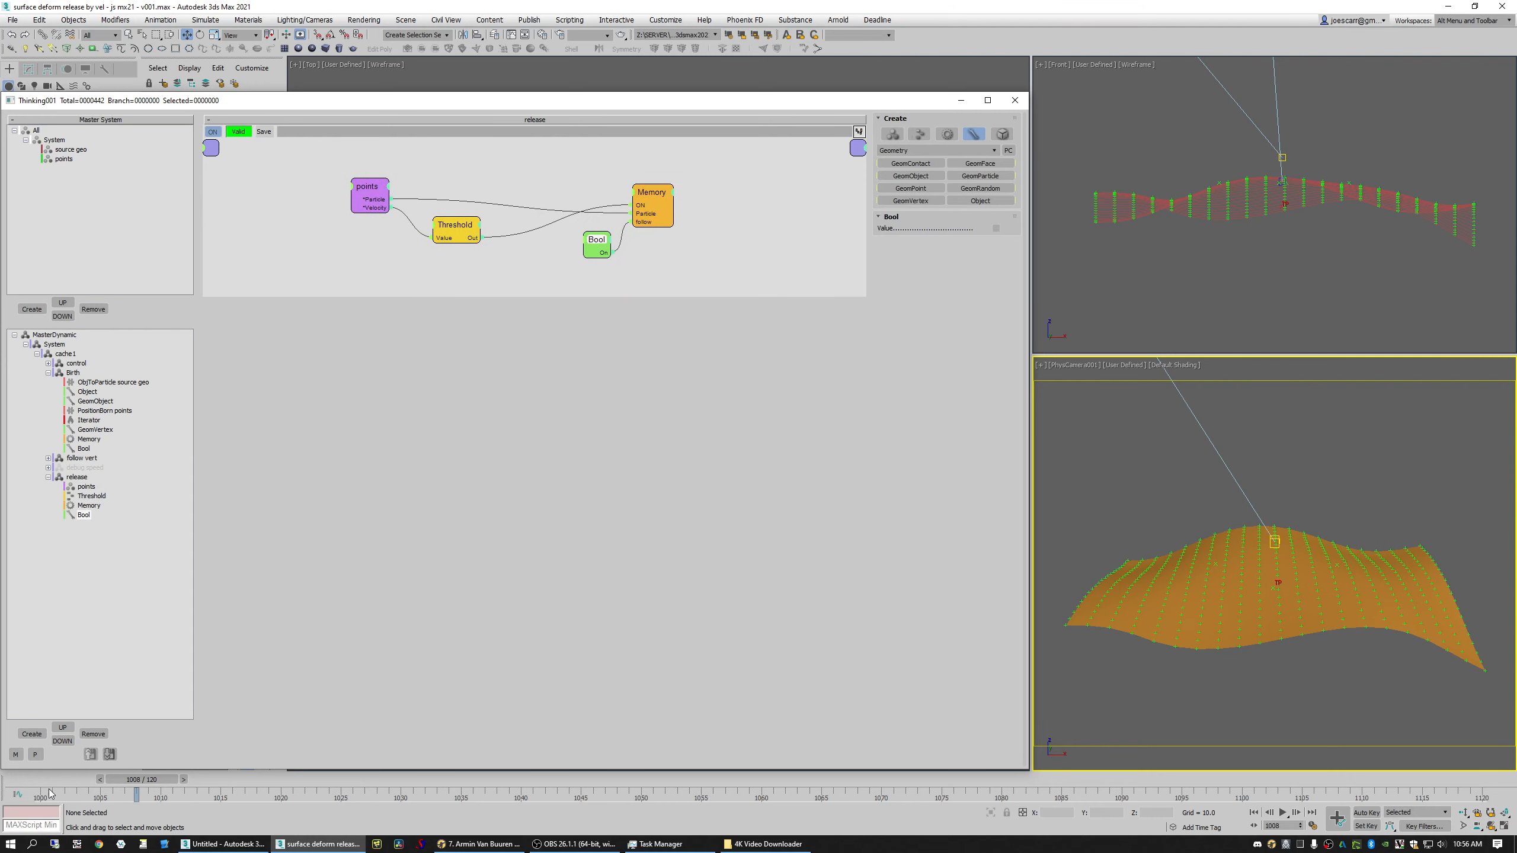
# Step: Set Threshold 1 to 30 and run the simulation from frame 1000 to 1120 to test the release
pyautogui.click(28, 783)
pyautogui.moveTo(43, 782)
pyautogui.mouseDown()
pyautogui.moveTo(706, 807)
pyautogui.moveTo(1099, 783)
pyautogui.moveTo(1337, 741)
pyautogui.moveTo(1486, 762)
pyautogui.moveTo(1301, 780)
pyautogui.moveTo(35, 782)
pyautogui.mouseUp()
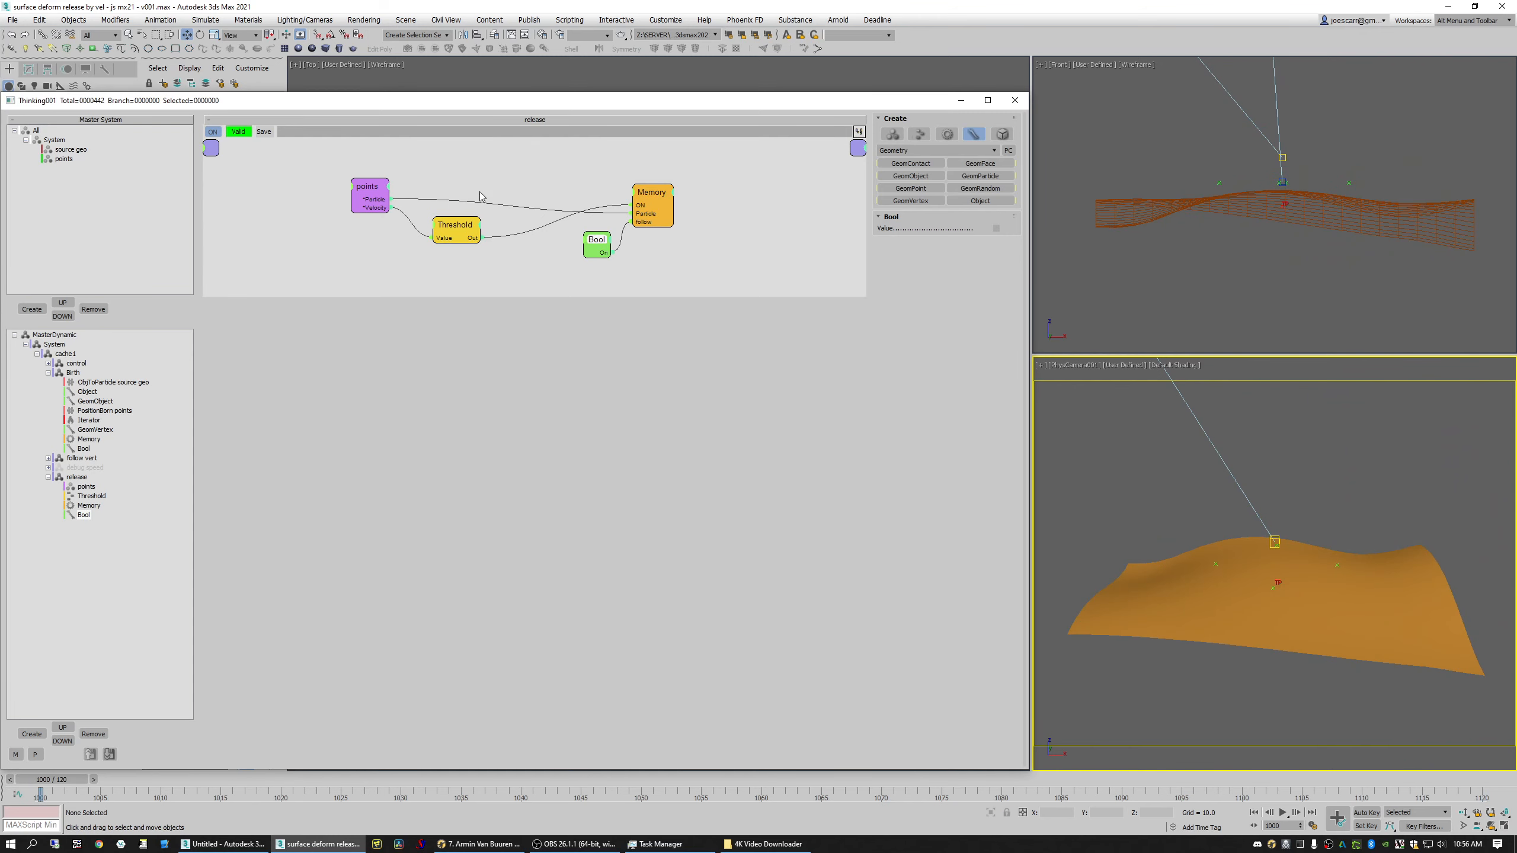
pyautogui.click(455, 225)
pyautogui.doubleClick(952, 230)
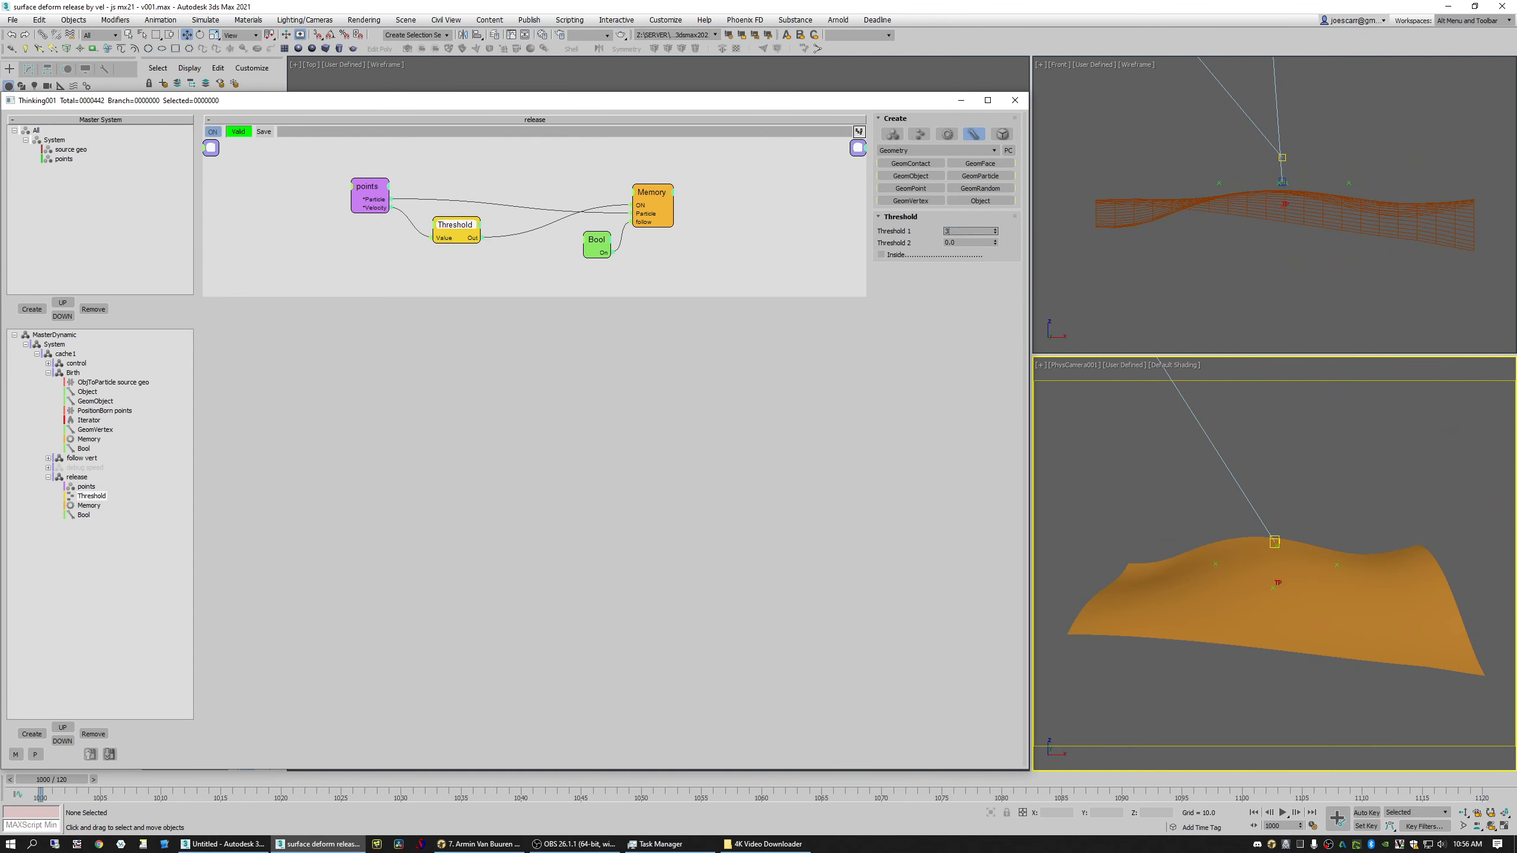
pyautogui.moveTo(81, 785); pyautogui.dragTo(1475, 741)
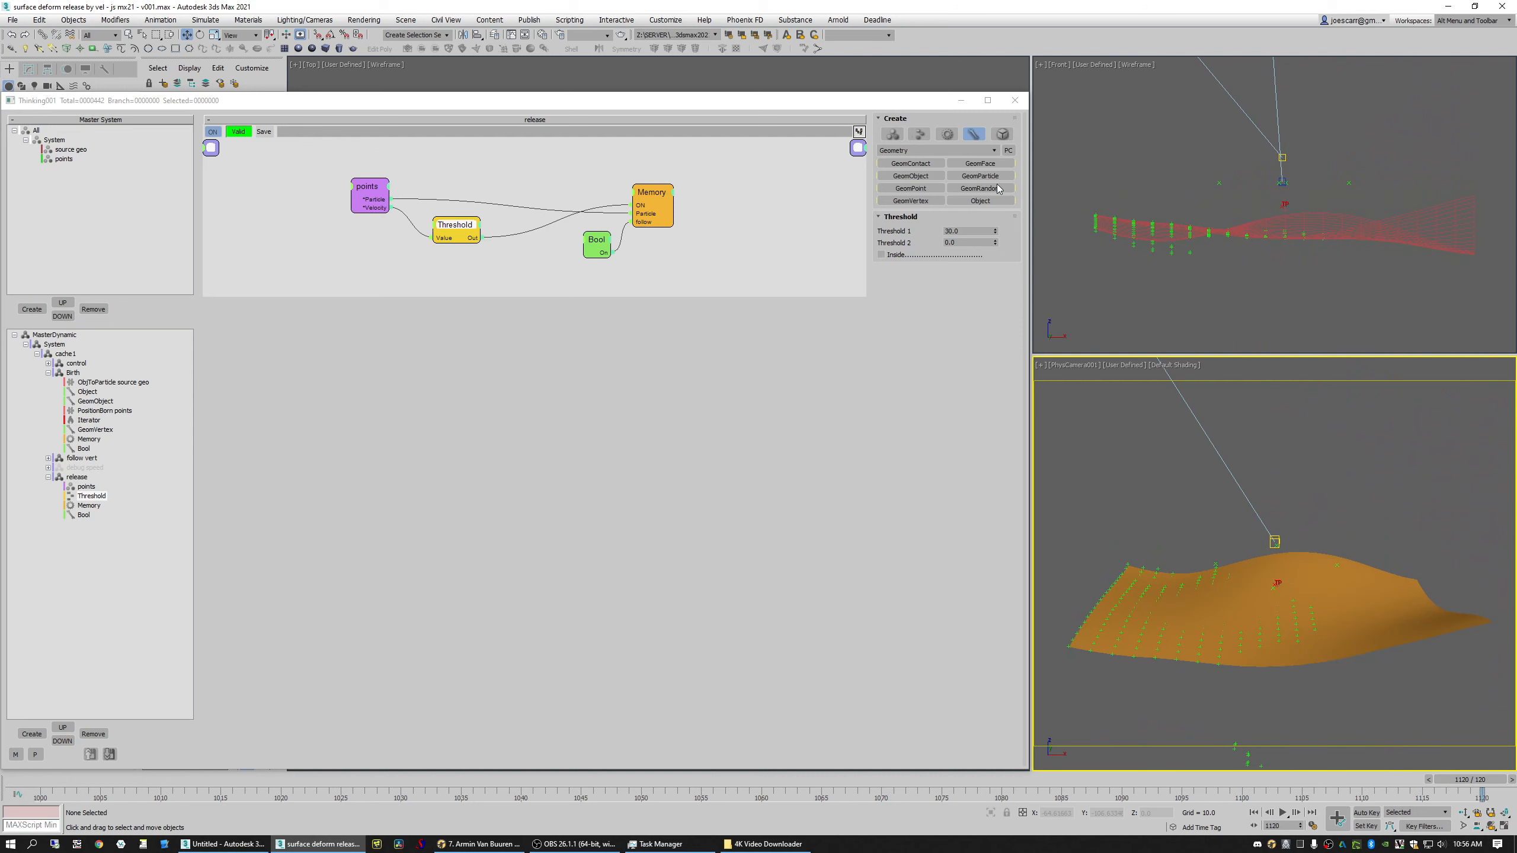
# Step: Set Threshold 1 to 40 and run the simulation from frame 1000 to 1035 to test the release
pyautogui.click(980, 230)
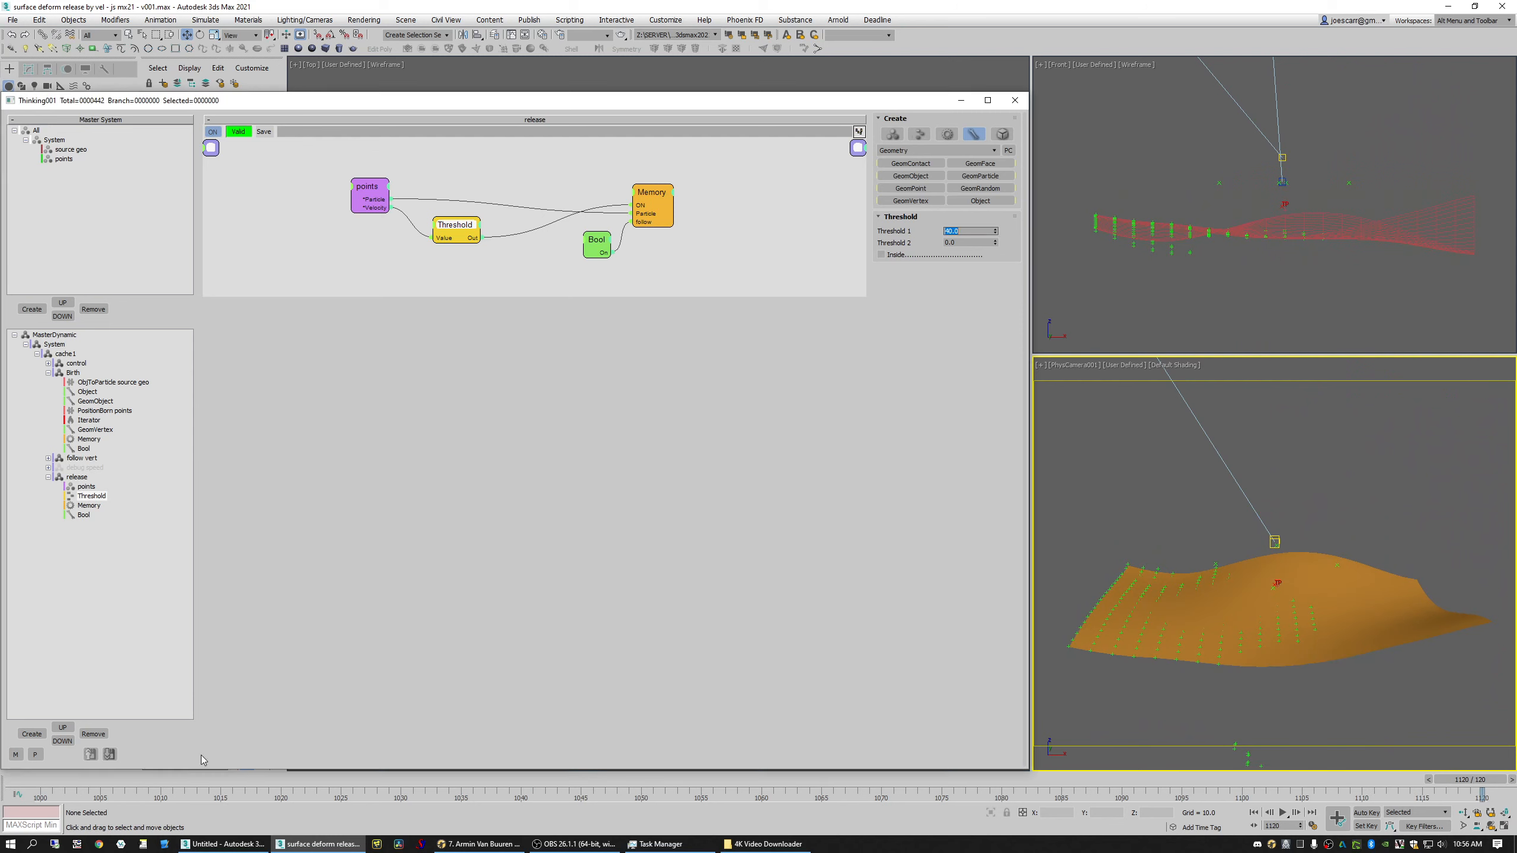
pyautogui.click(29, 783)
pyautogui.click(54, 335)
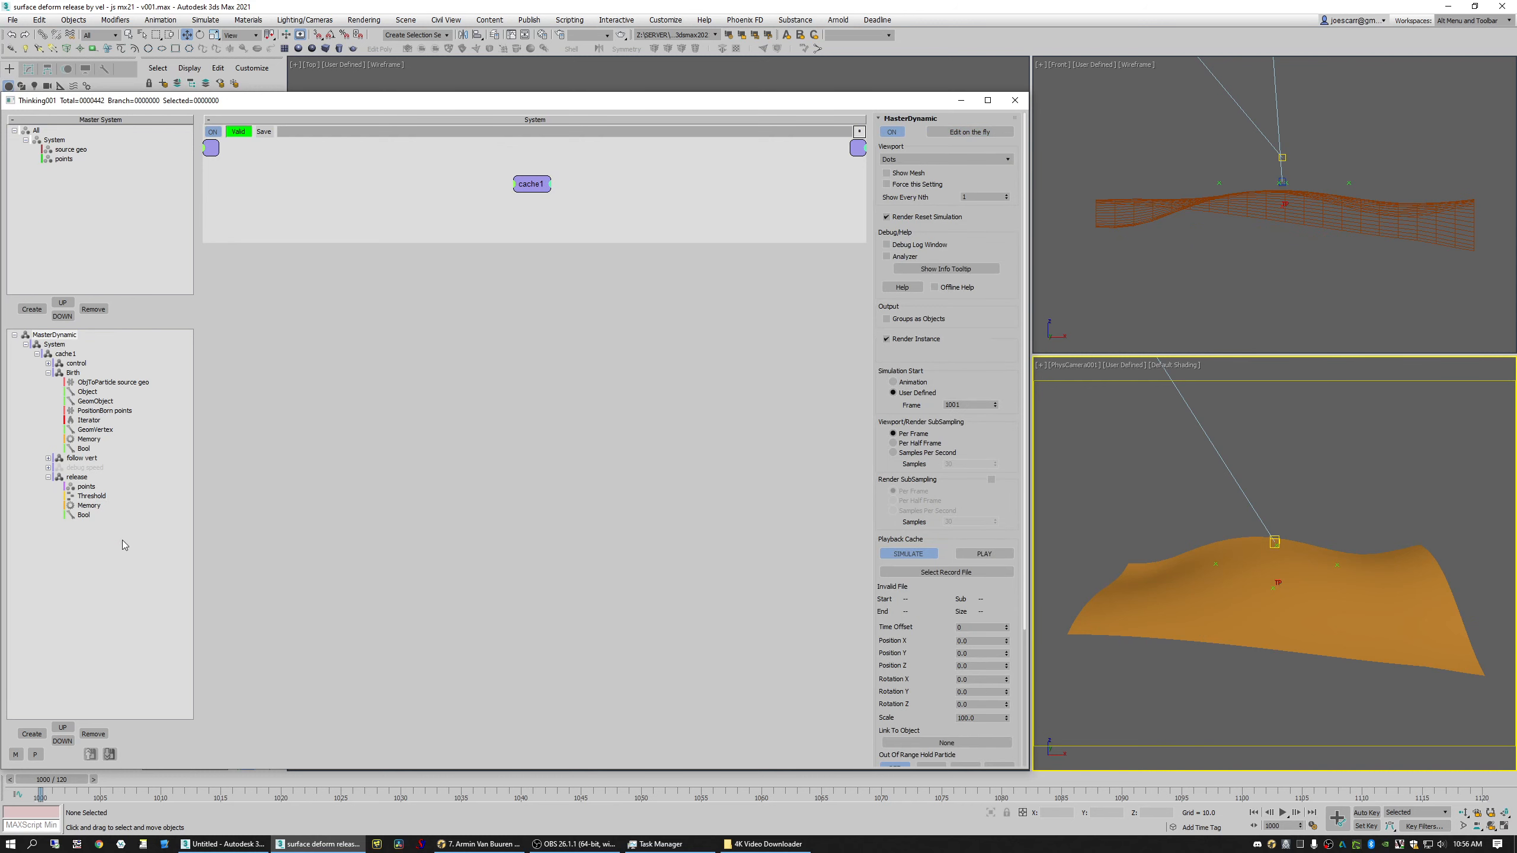
pyautogui.moveTo(65, 781); pyautogui.dragTo(211, 780)
pyautogui.click(76, 477)
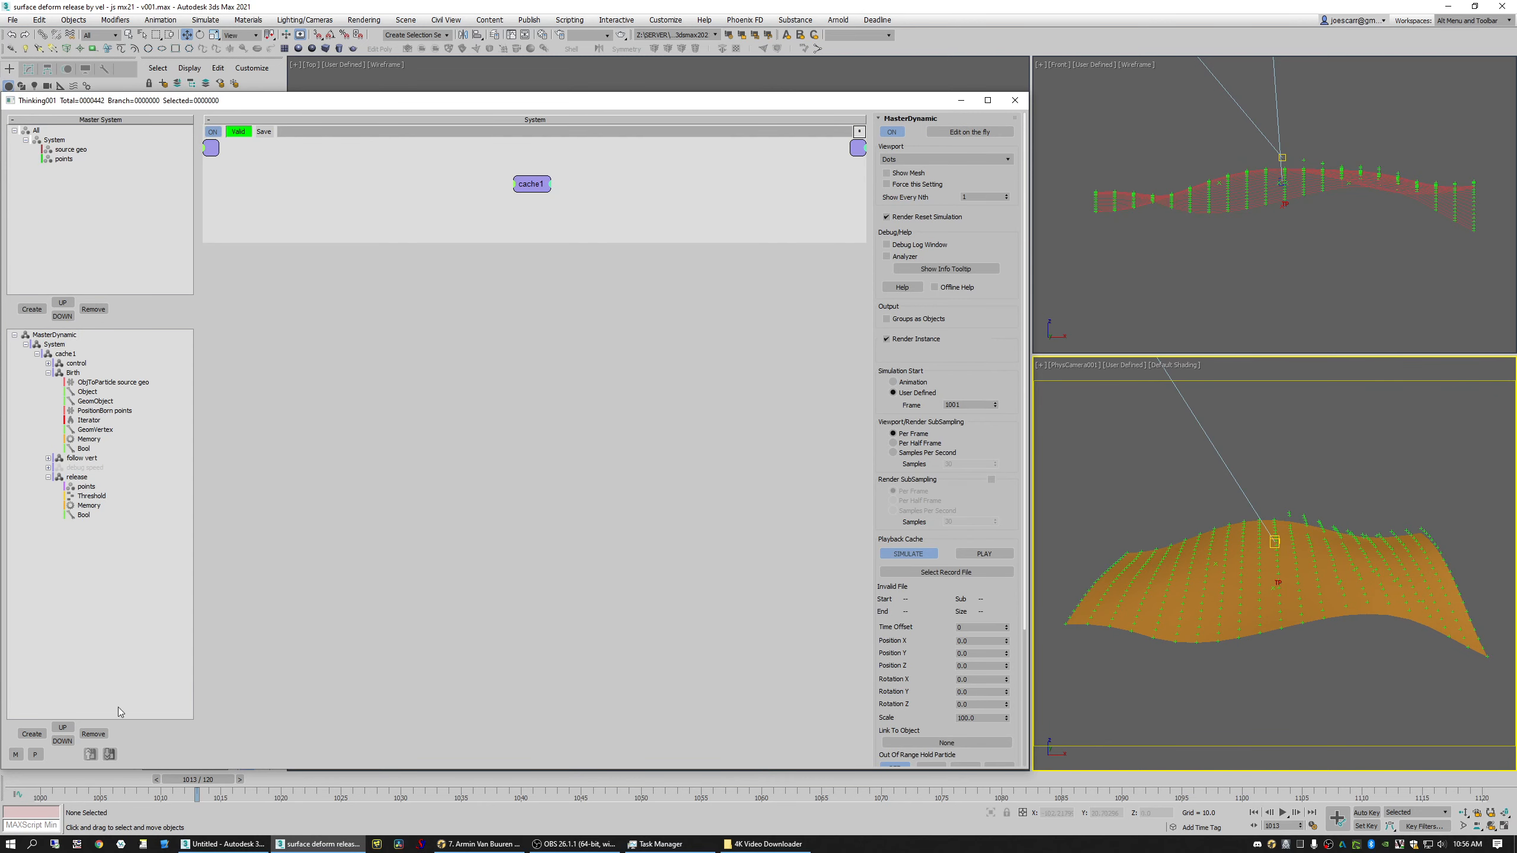
pyautogui.moveTo(41, 782); pyautogui.dragTo(460, 783)
pyautogui.click(81, 486)
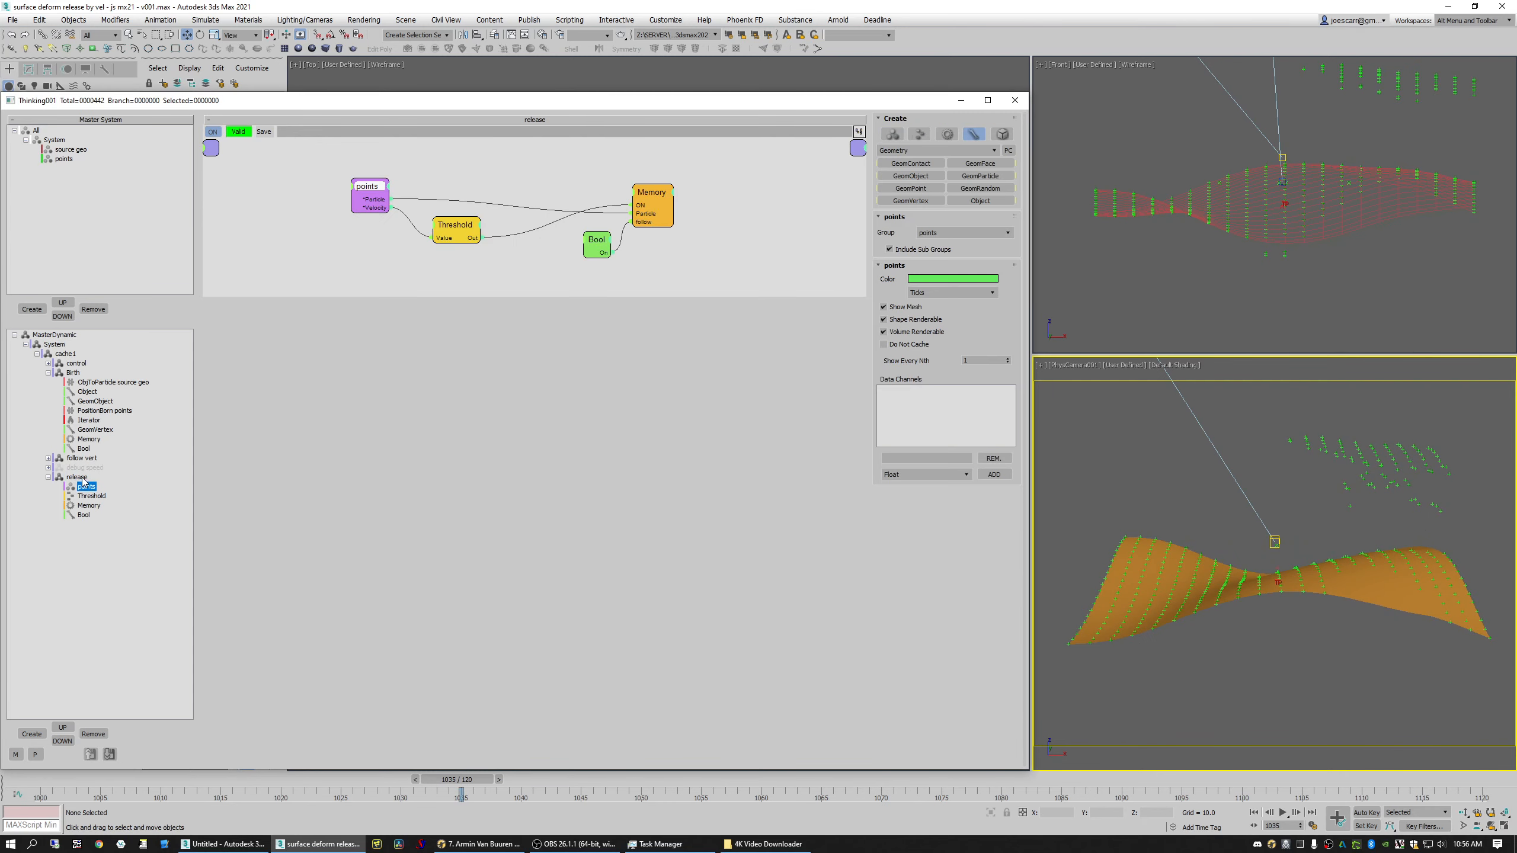
# Step: Adjust Threshold 1 to 42.496 and expose it as an input on the Threshold node
pyautogui.click(455, 225)
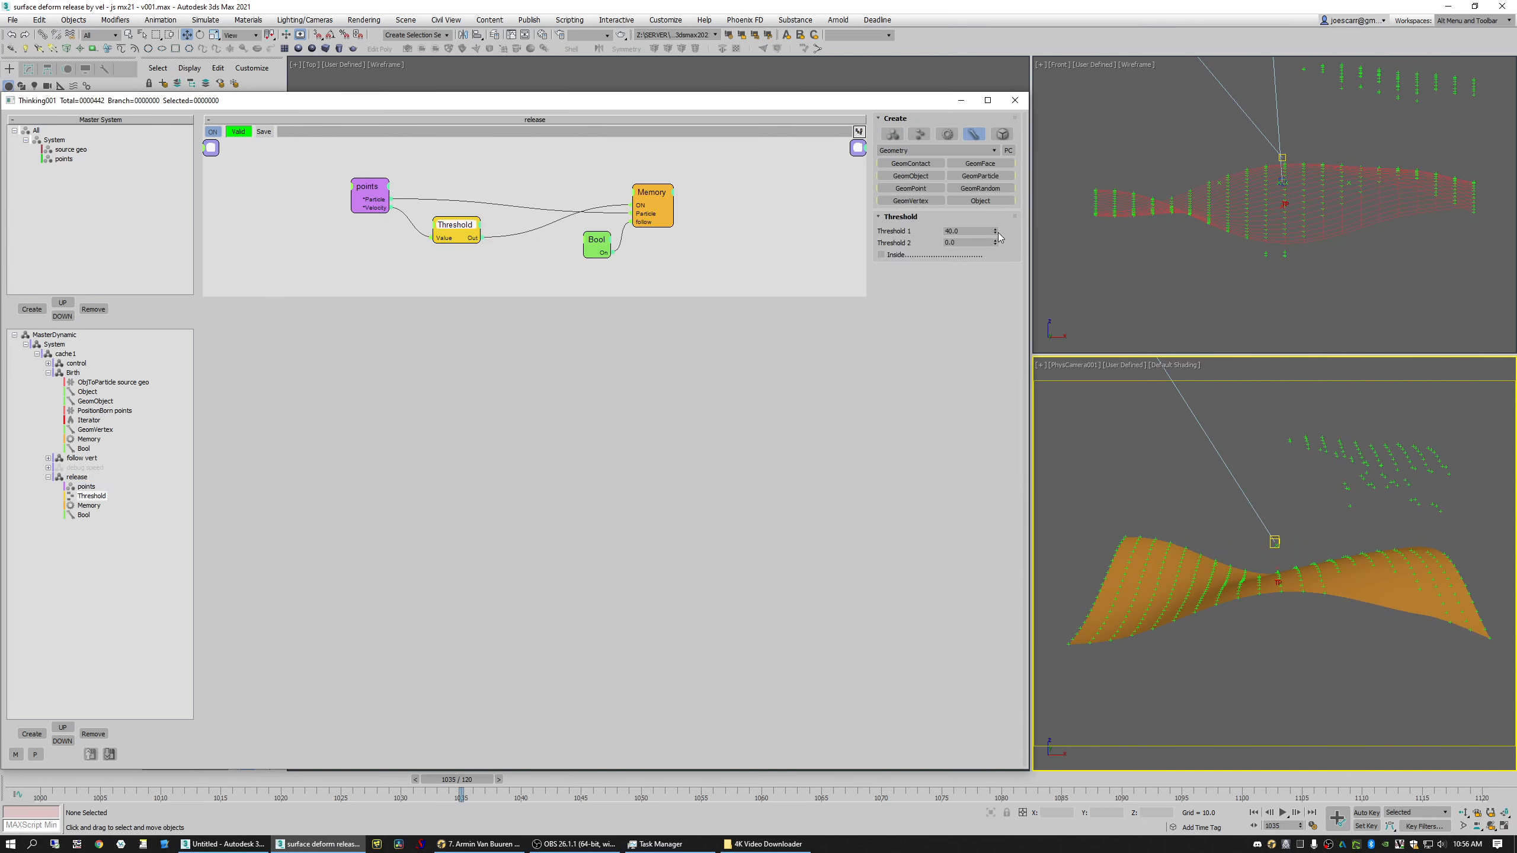
pyautogui.moveTo(996, 236); pyautogui.dragTo(989, 217)
pyautogui.moveTo(996, 231); pyautogui.dragTo(996, 251)
pyautogui.click(436, 237)
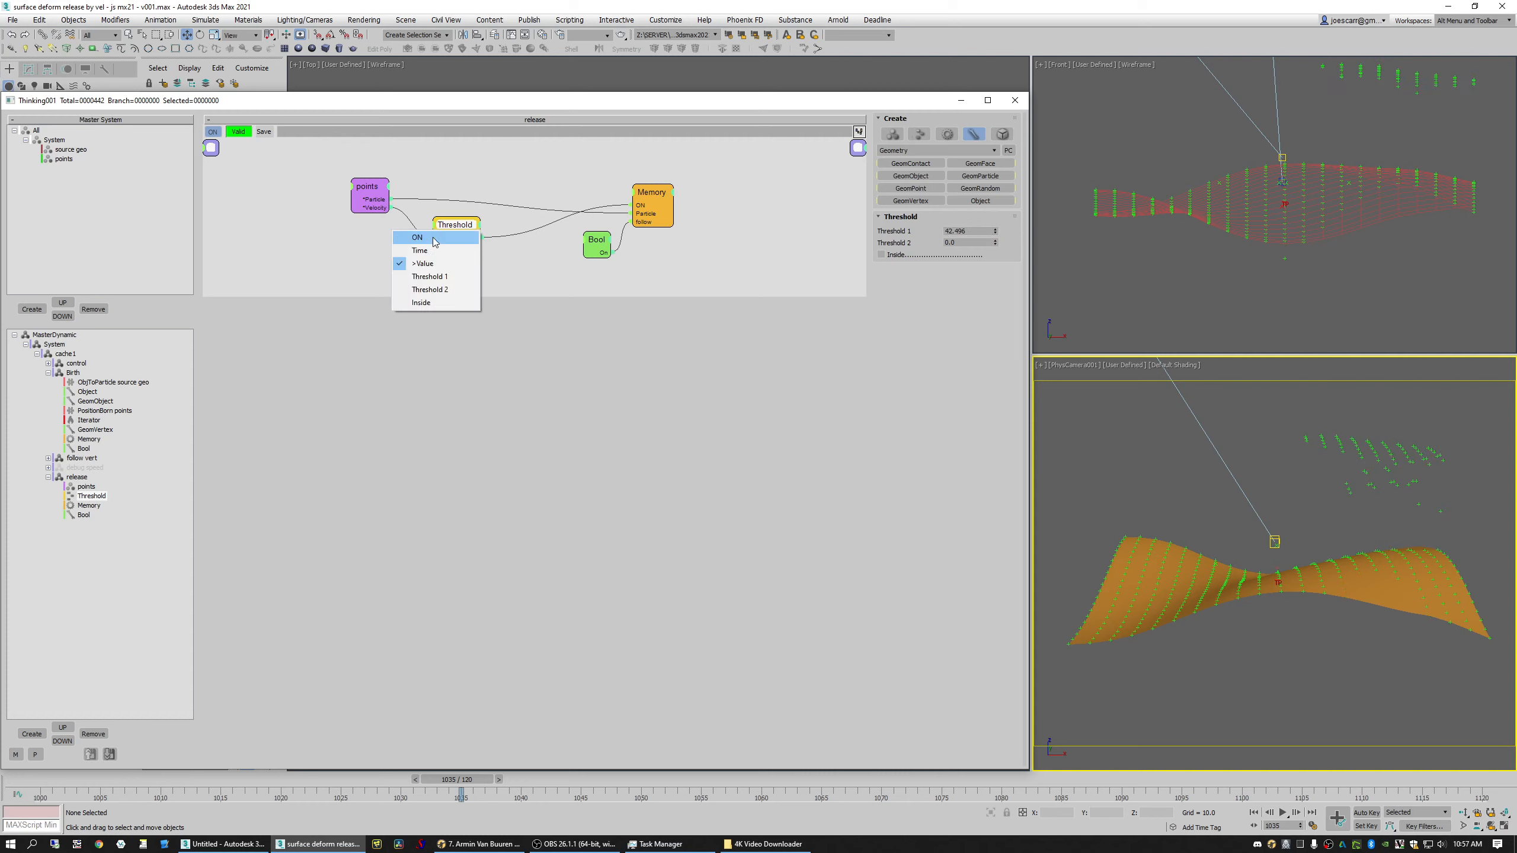
pyautogui.click(437, 276)
# Step: Enlarge the release node area and spread out the points, Threshold, Bool and Memory nodes
pyautogui.moveTo(375, 213); pyautogui.dragTo(263, 217)
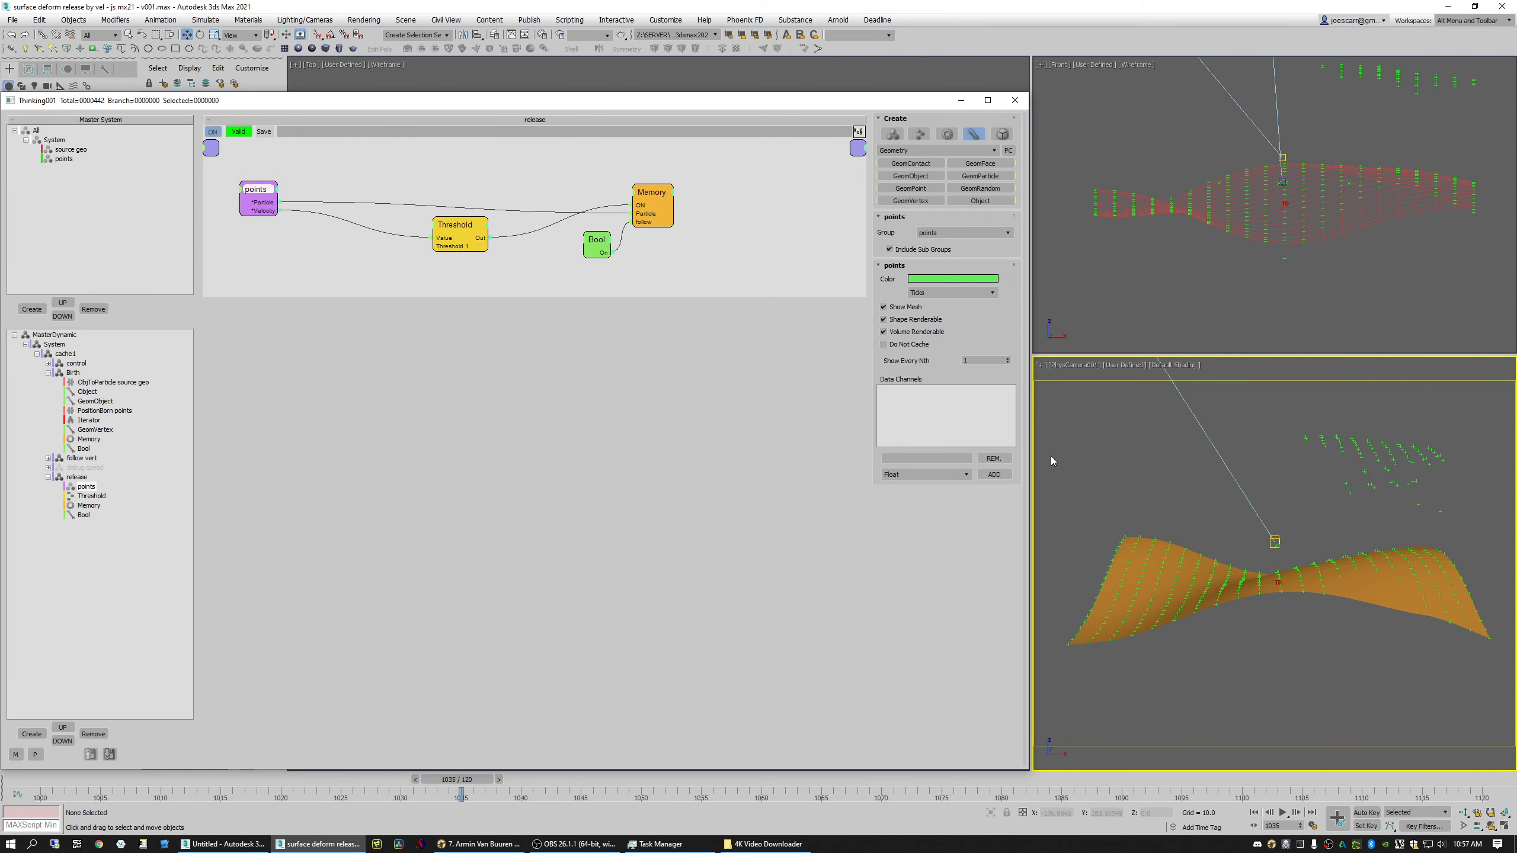
pyautogui.moveTo(639, 295); pyautogui.dragTo(642, 406)
pyautogui.moveTo(649, 344); pyautogui.dragTo(723, 300, button='middle')
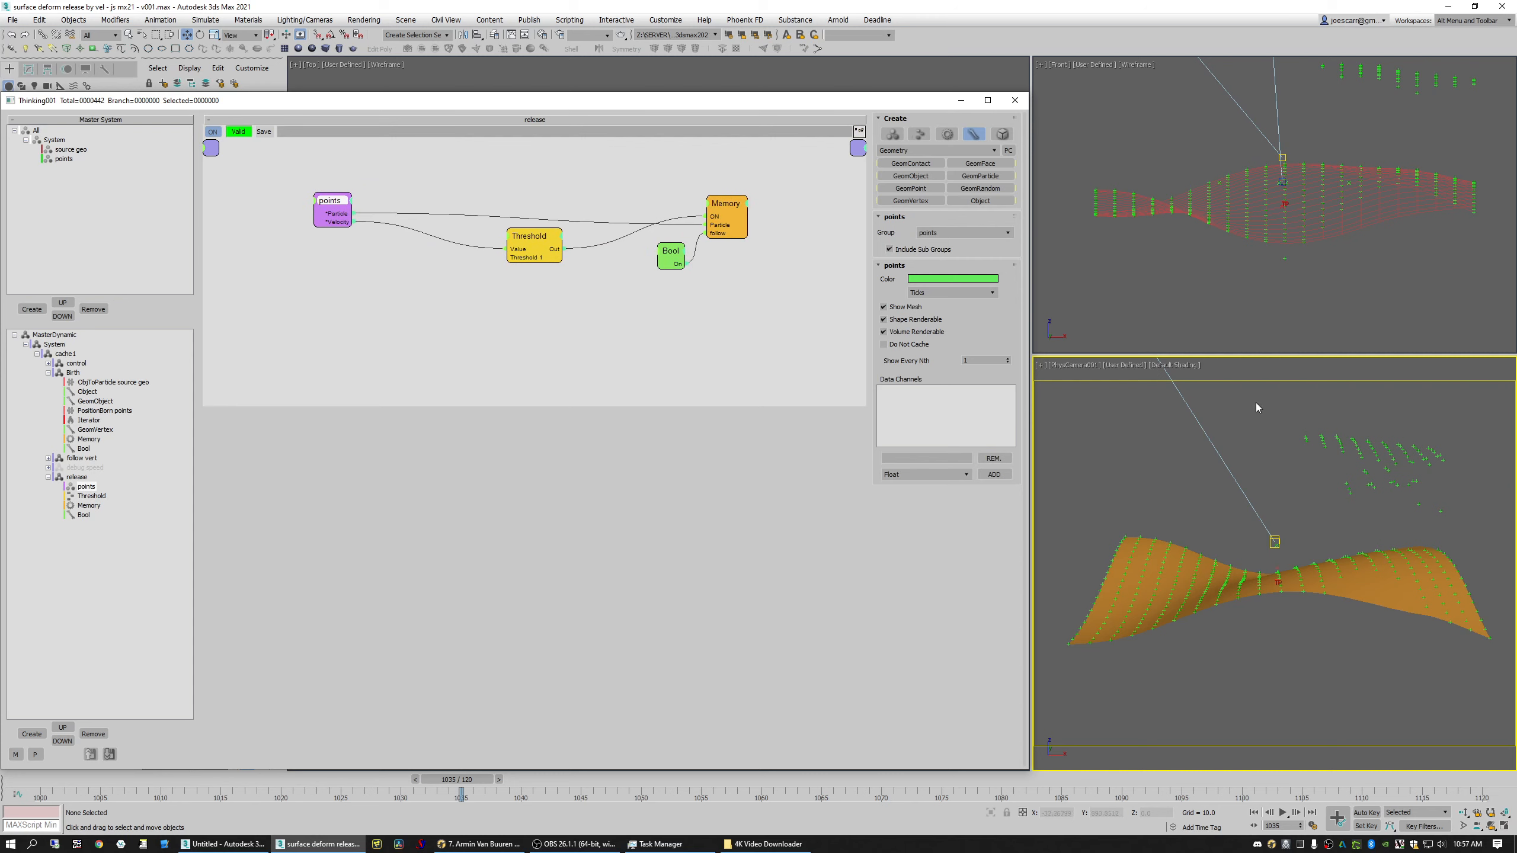
pyautogui.moveTo(328, 206); pyautogui.dragTo(312, 199)
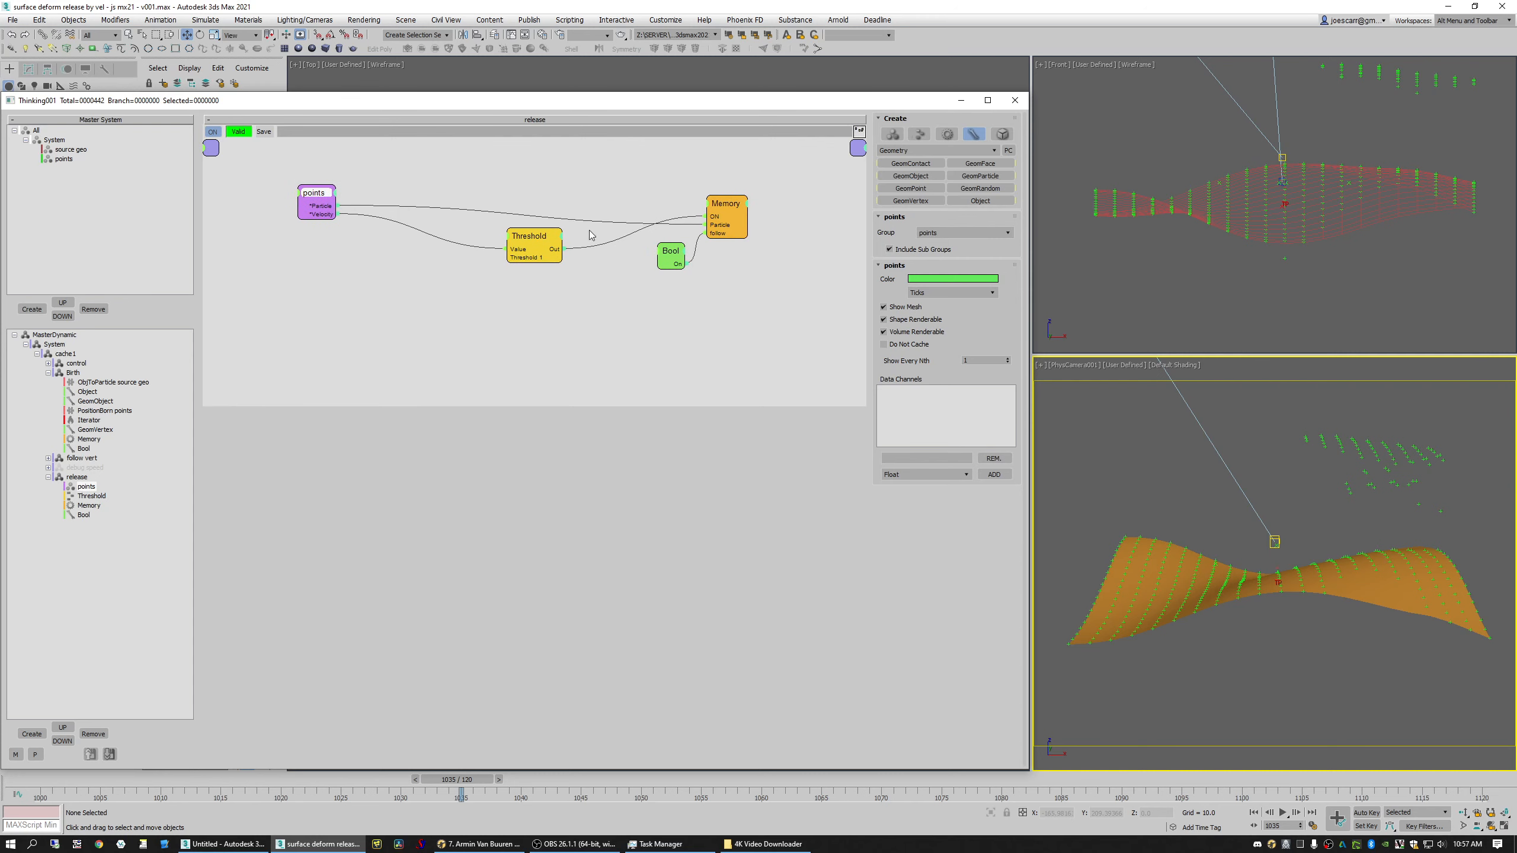
pyautogui.moveTo(528, 237); pyautogui.dragTo(665, 299)
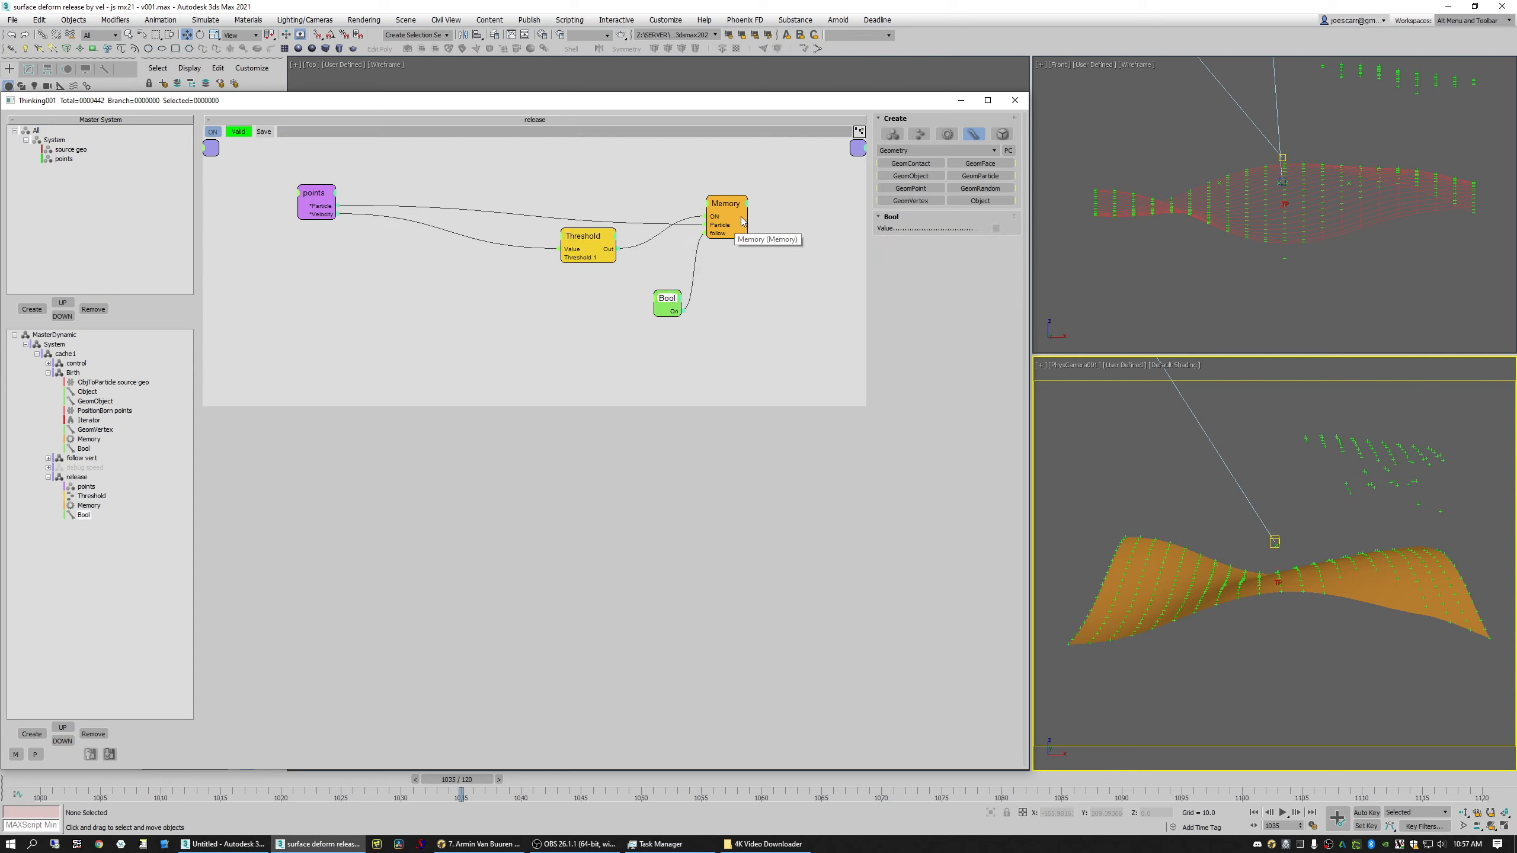
pyautogui.moveTo(725, 226); pyautogui.dragTo(727, 228)
pyautogui.moveTo(681, 308); pyautogui.dragTo(680, 292)
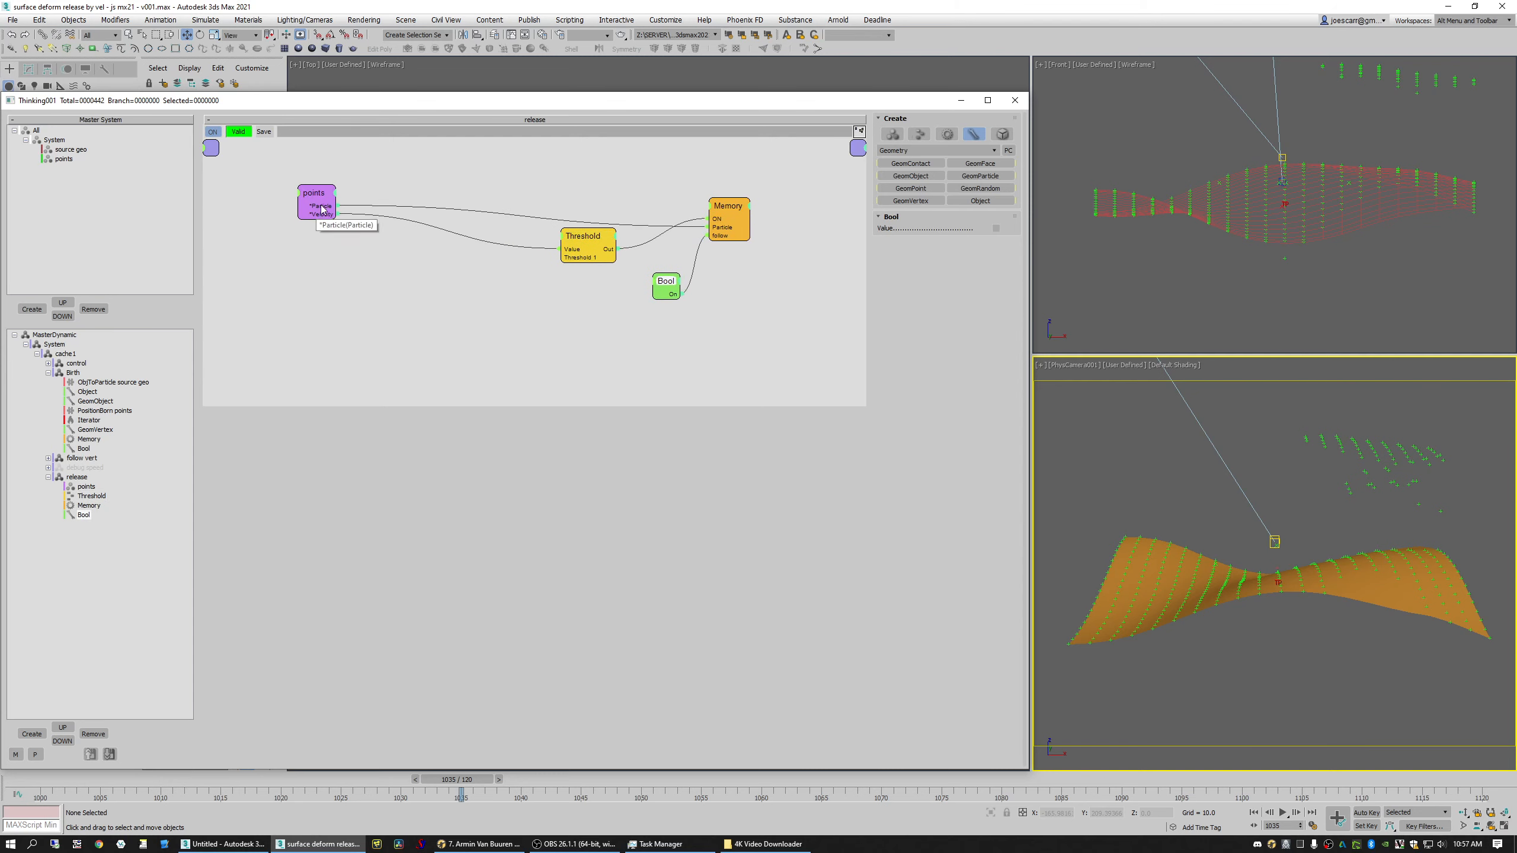
pyautogui.moveTo(314, 212); pyautogui.dragTo(328, 215)
# Step: Step the simulation to frame 1030 and review the Birth and follow vert node setups, including BringTo
pyautogui.moveTo(142, 782); pyautogui.dragTo(418, 787)
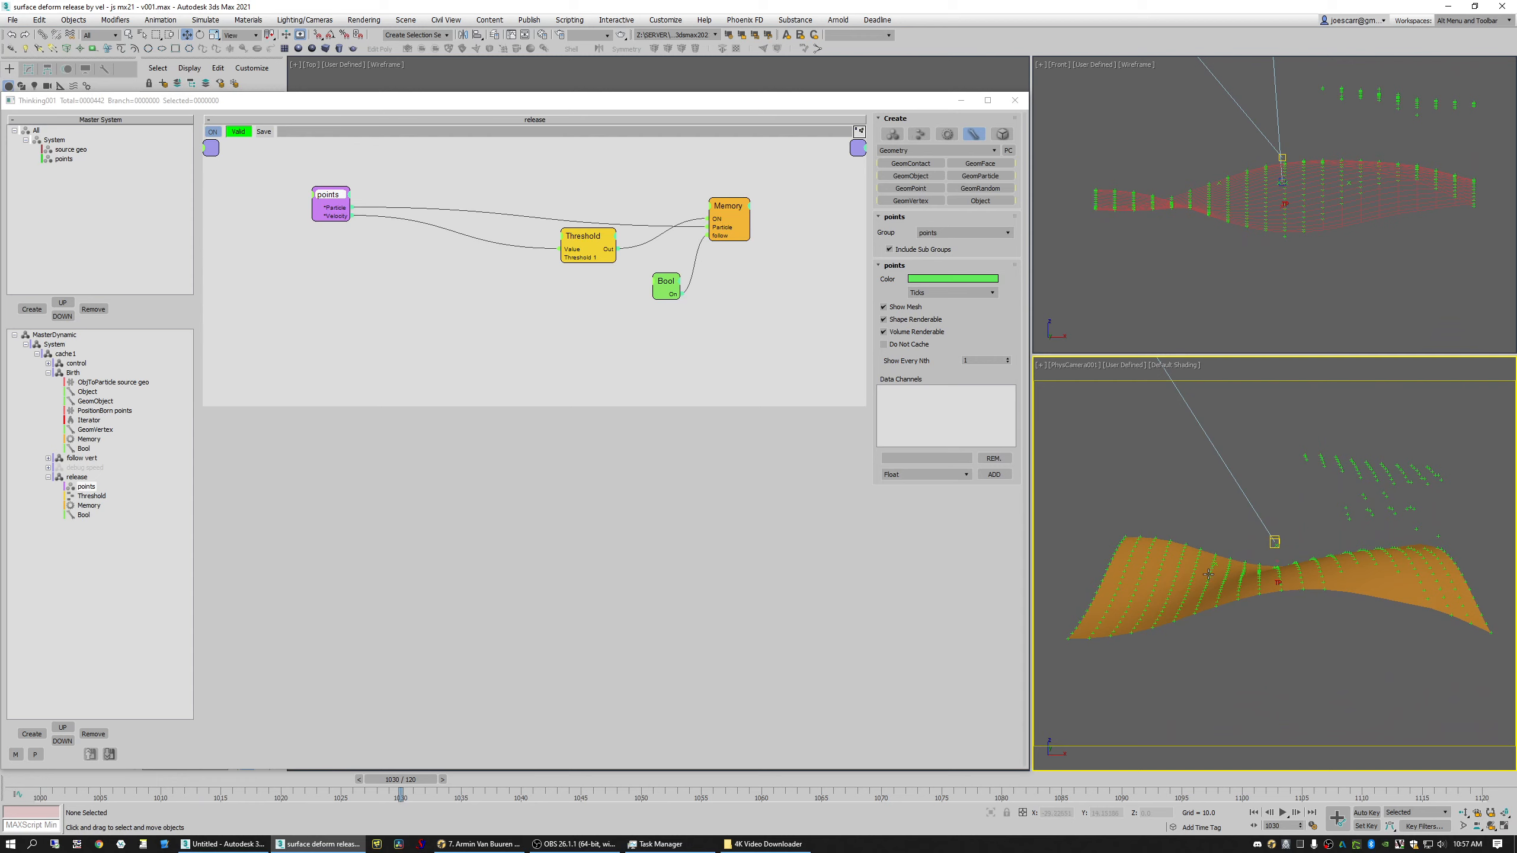
pyautogui.click(86, 467)
pyautogui.click(96, 382)
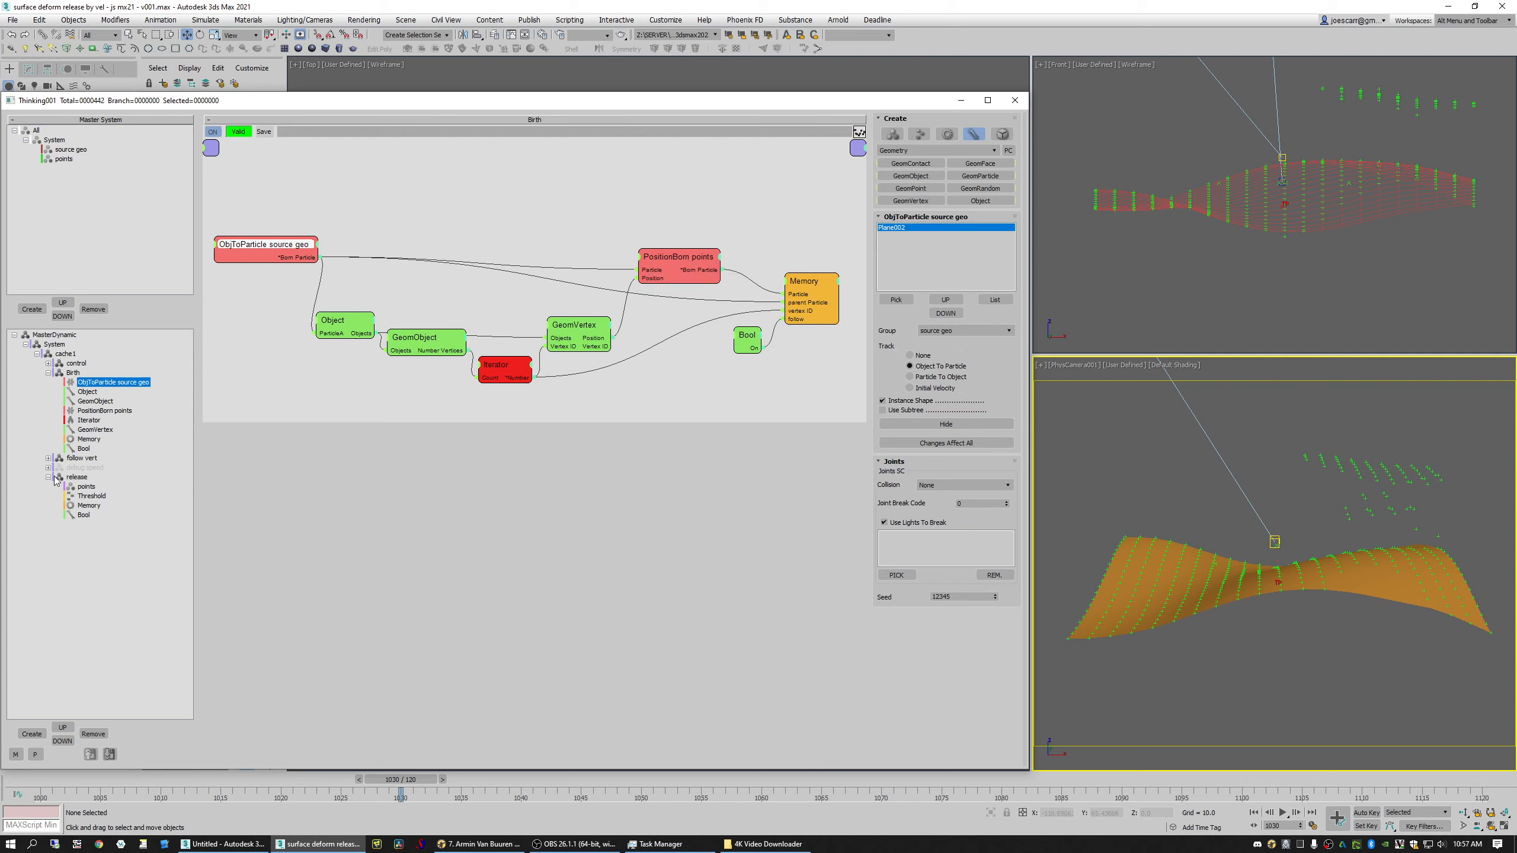
pyautogui.click(81, 458)
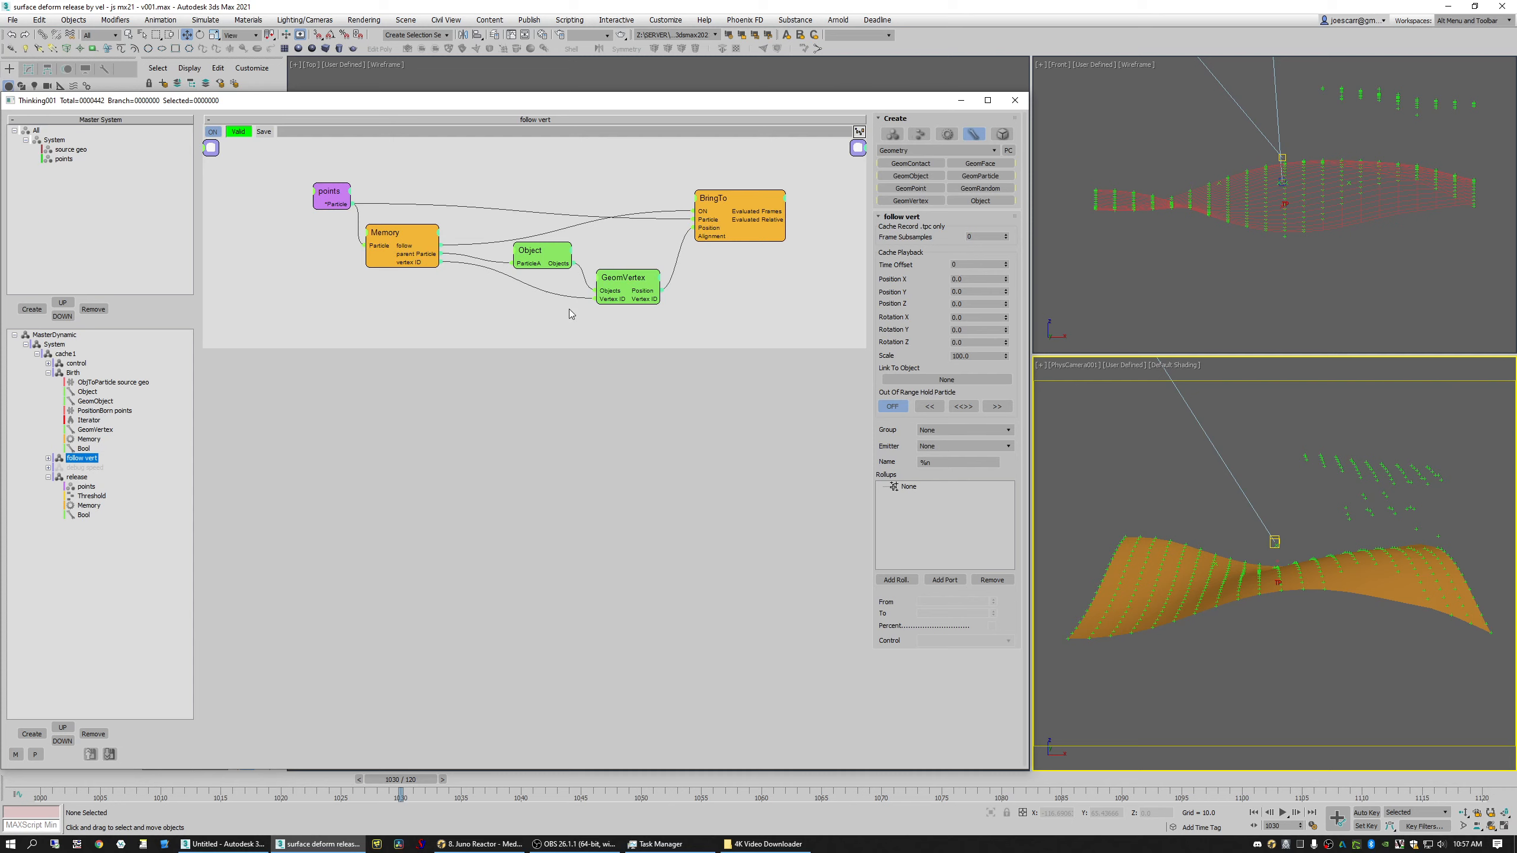
pyautogui.click(732, 202)
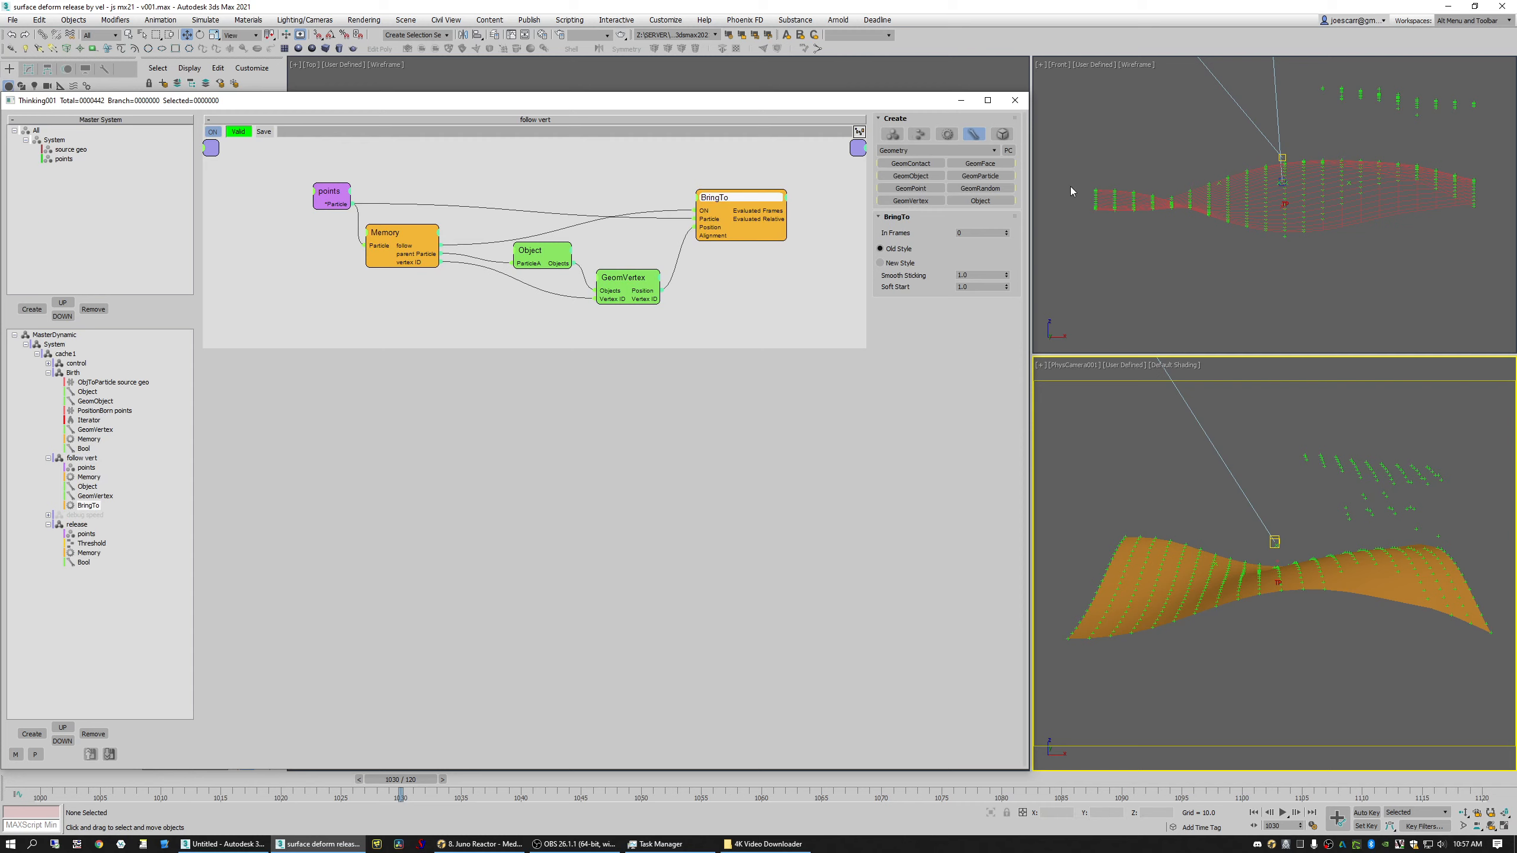
pyautogui.click(49, 373)
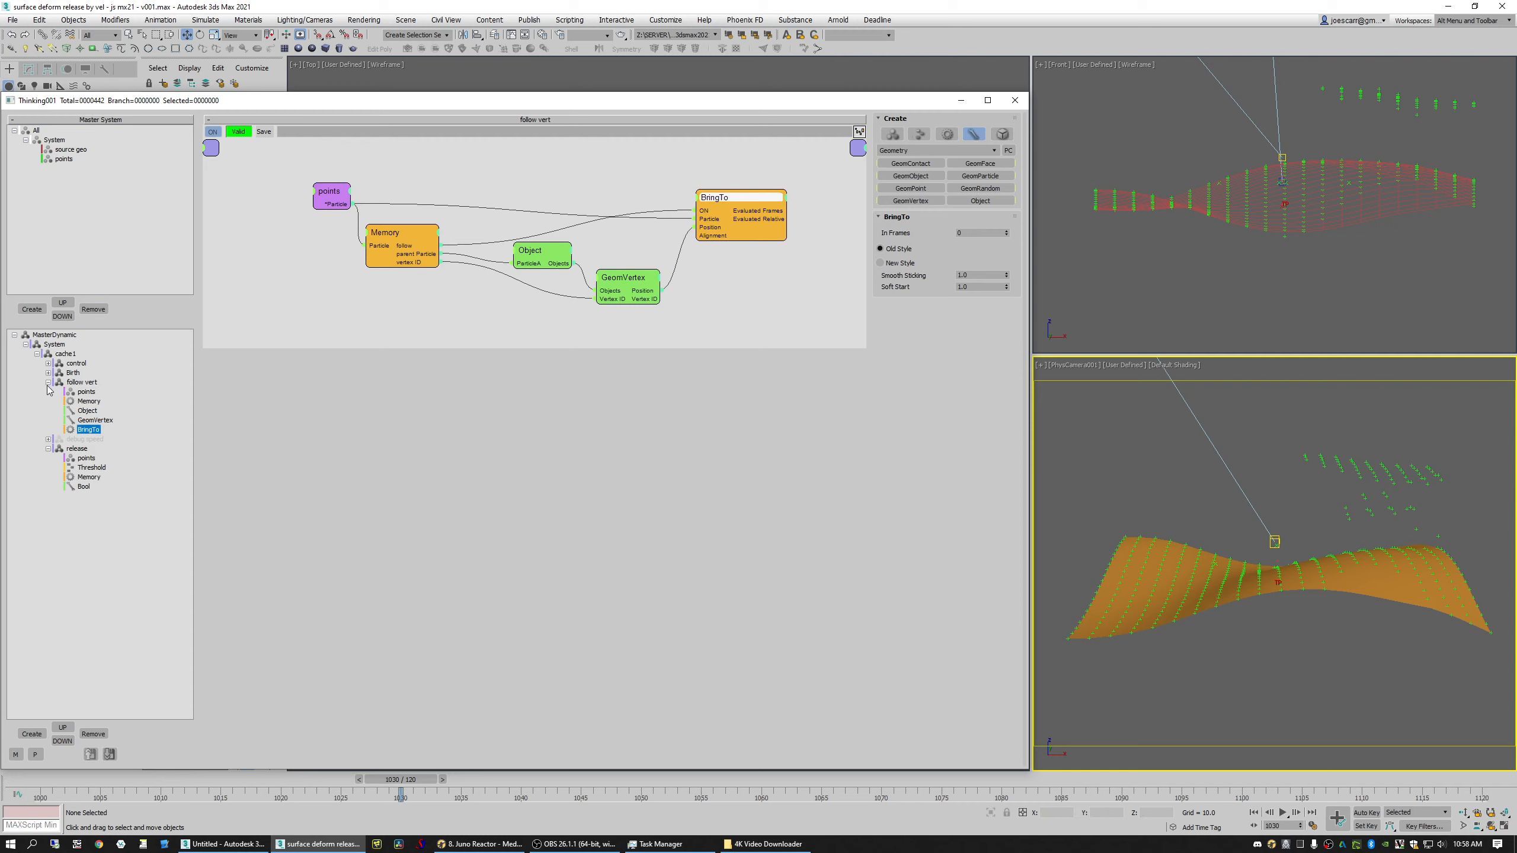
pyautogui.click(49, 382)
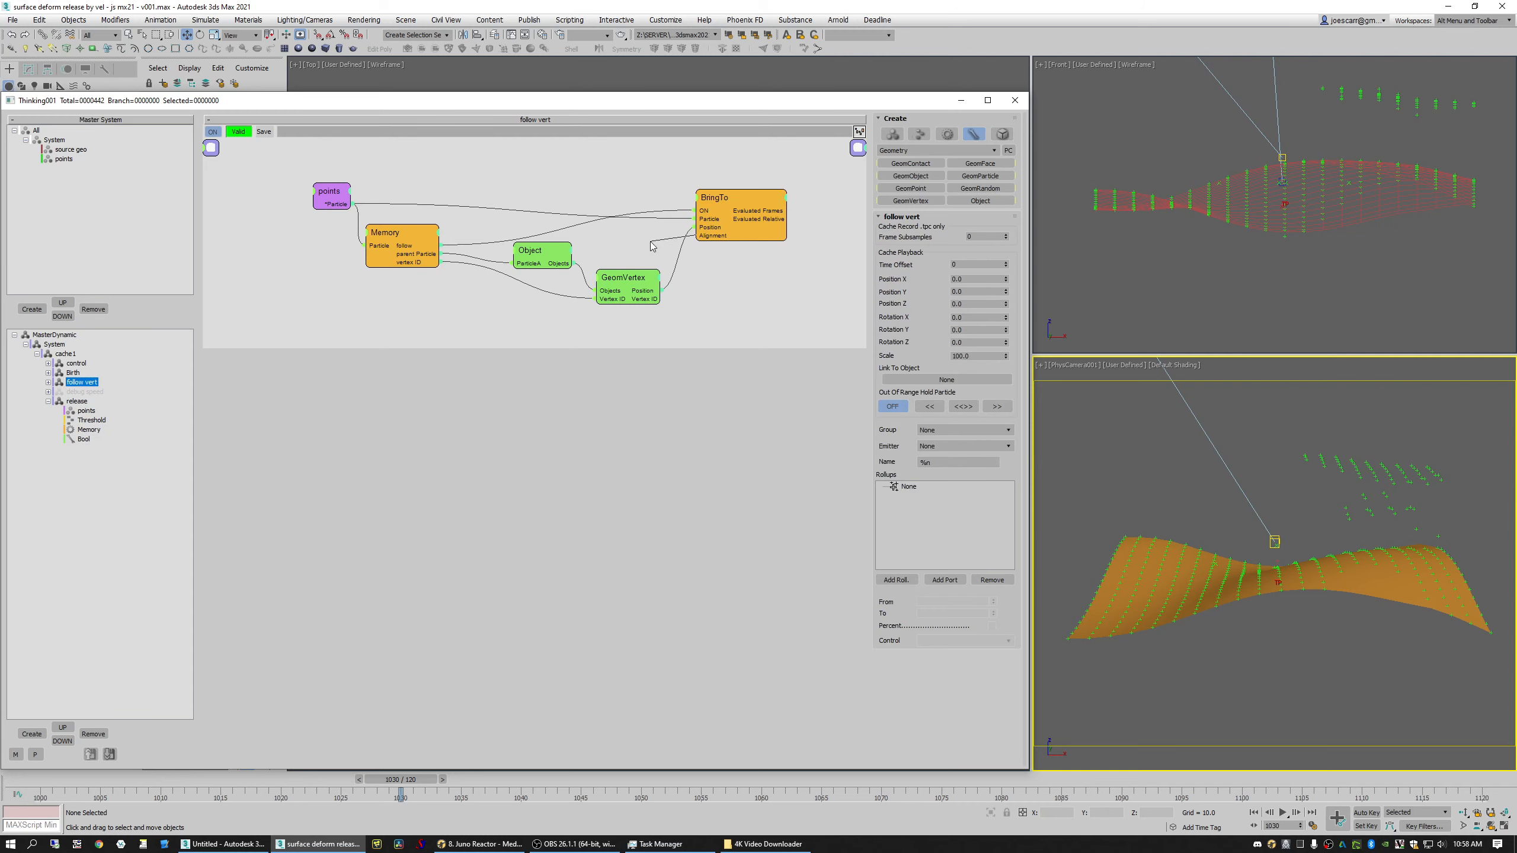
# Step: Add an Alignment output to the GeomVertex node in follow vert
pyautogui.rightClick(657, 293)
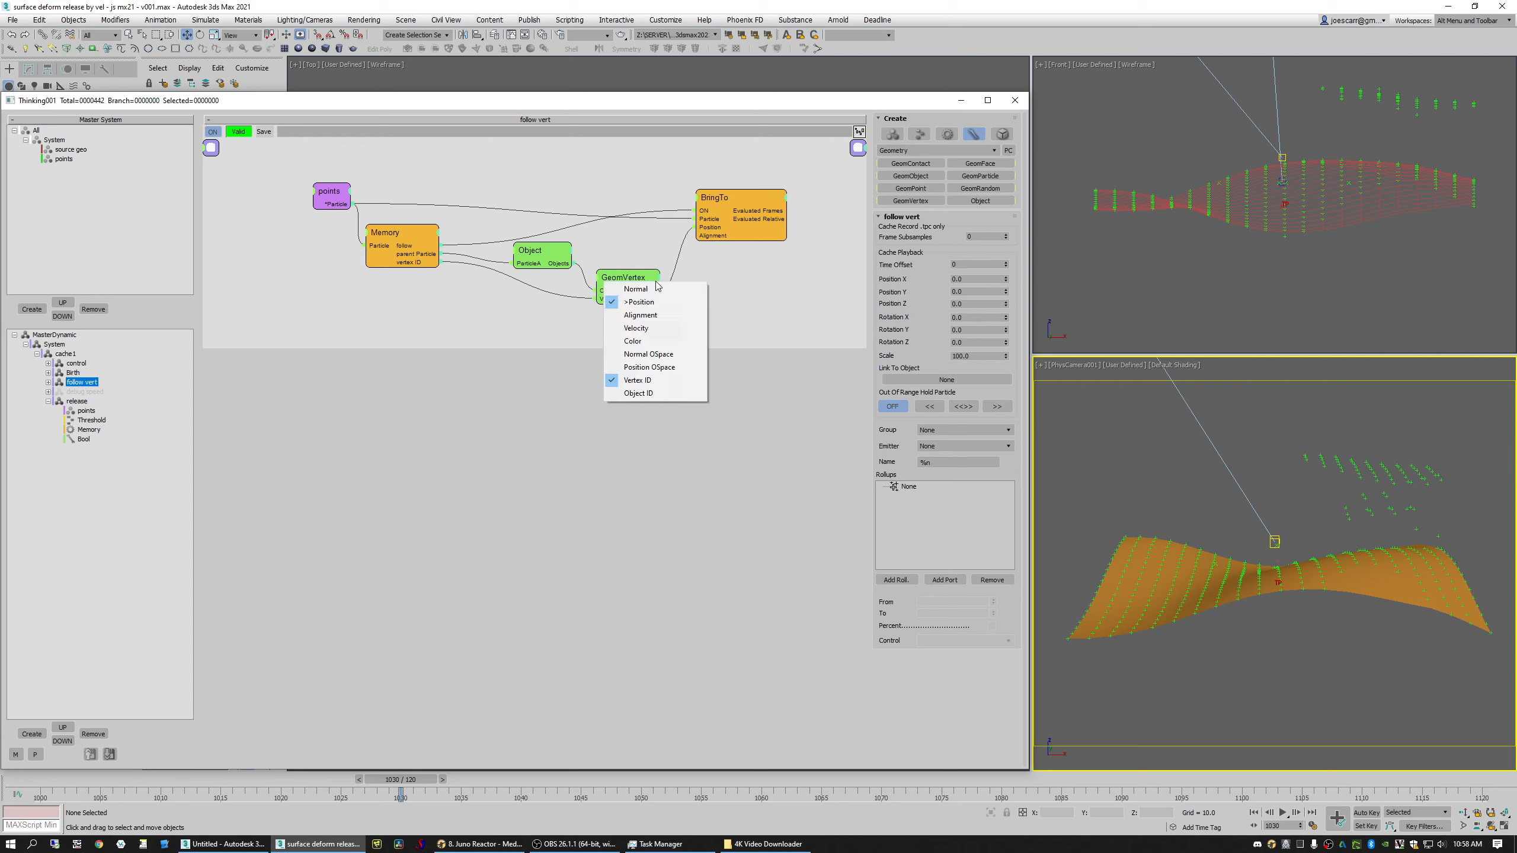
pyautogui.click(648, 313)
pyautogui.moveTo(651, 305); pyautogui.dragTo(710, 248)
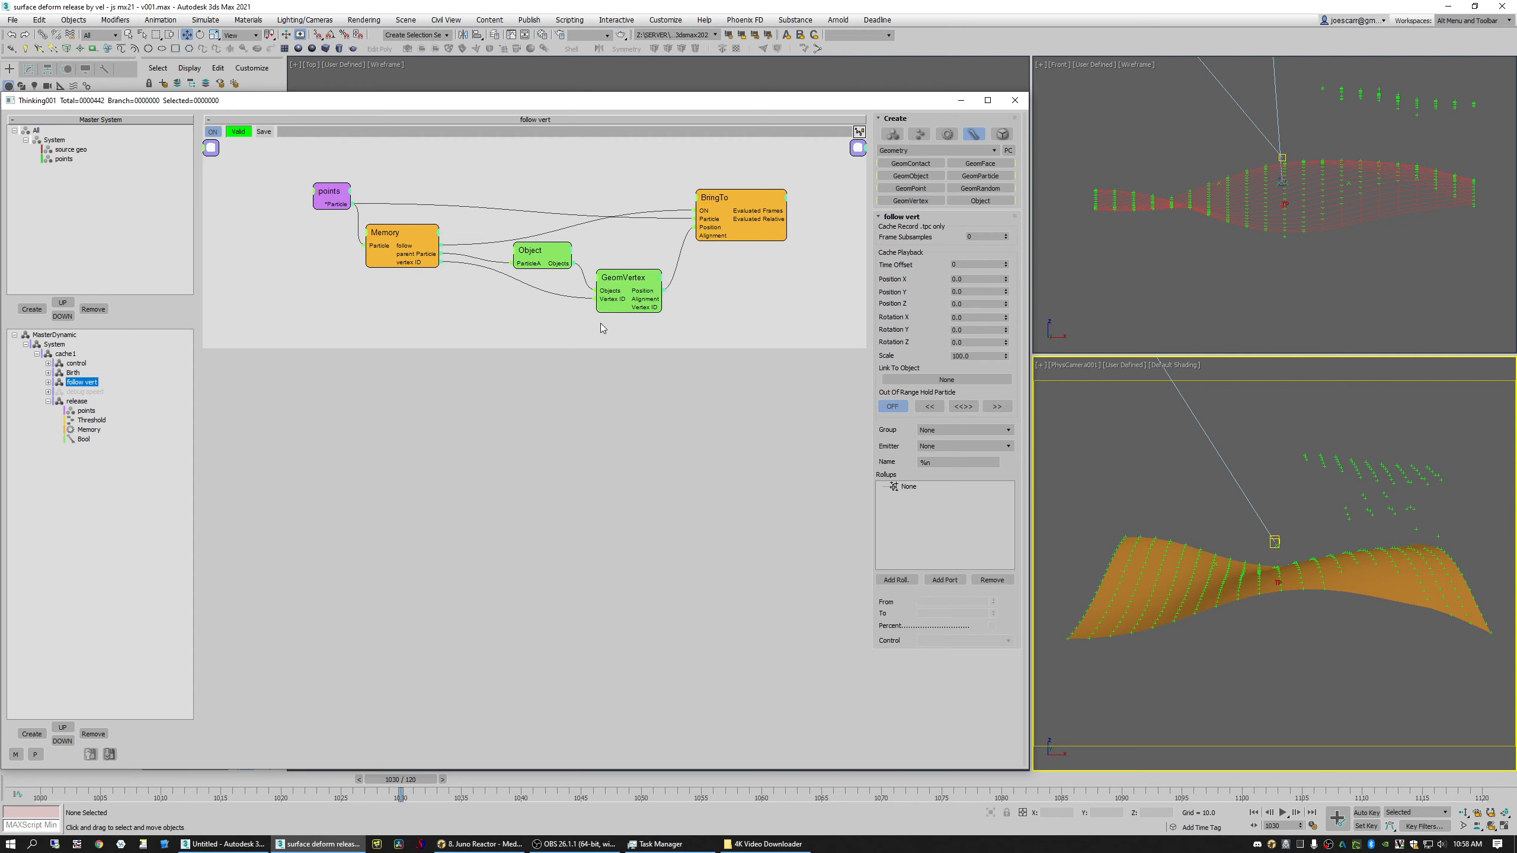
# Step: Review the points, Threshold, Memory and Bool nodes in the release set and how they switch off the follow flag
pyautogui.click(77, 402)
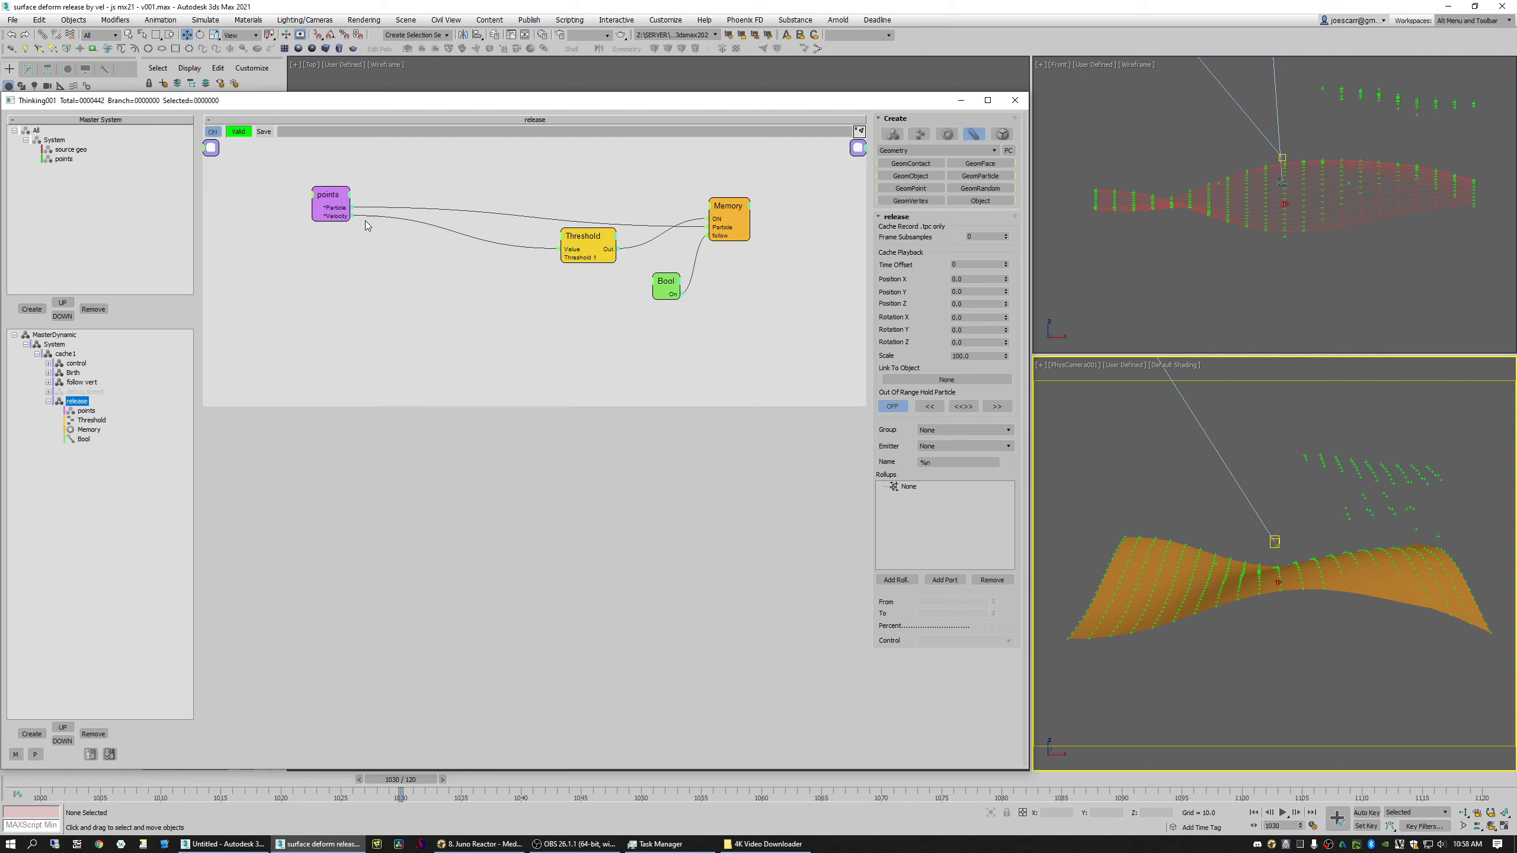
pyautogui.click(333, 205)
pyautogui.moveTo(577, 246); pyautogui.dragTo(561, 247)
pyautogui.doubleClick(969, 230)
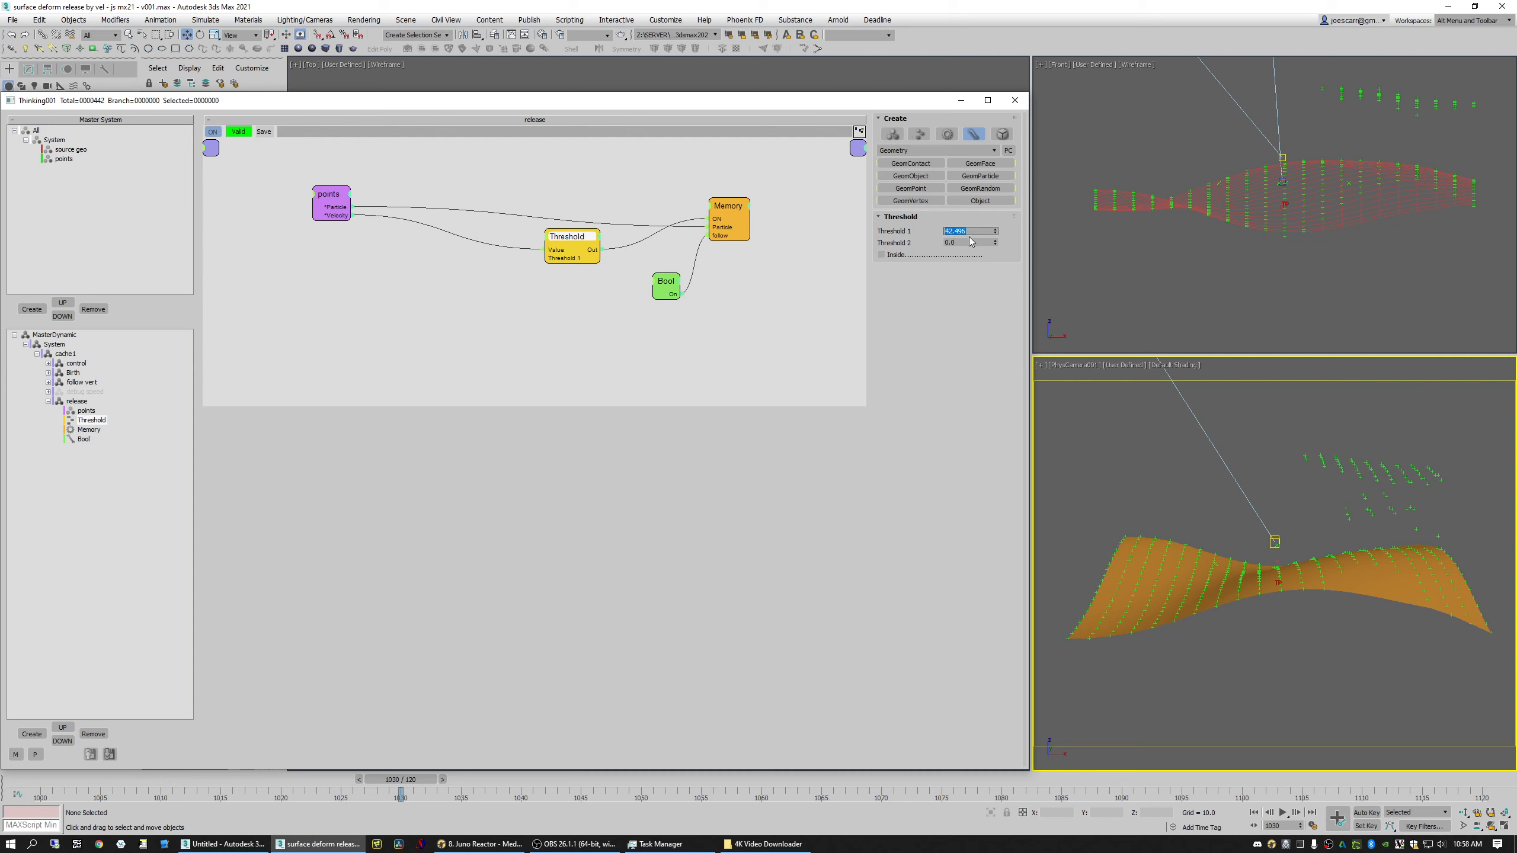
pyautogui.click(881, 256)
pyautogui.click(882, 255)
pyautogui.moveTo(726, 224); pyautogui.dragTo(738, 217)
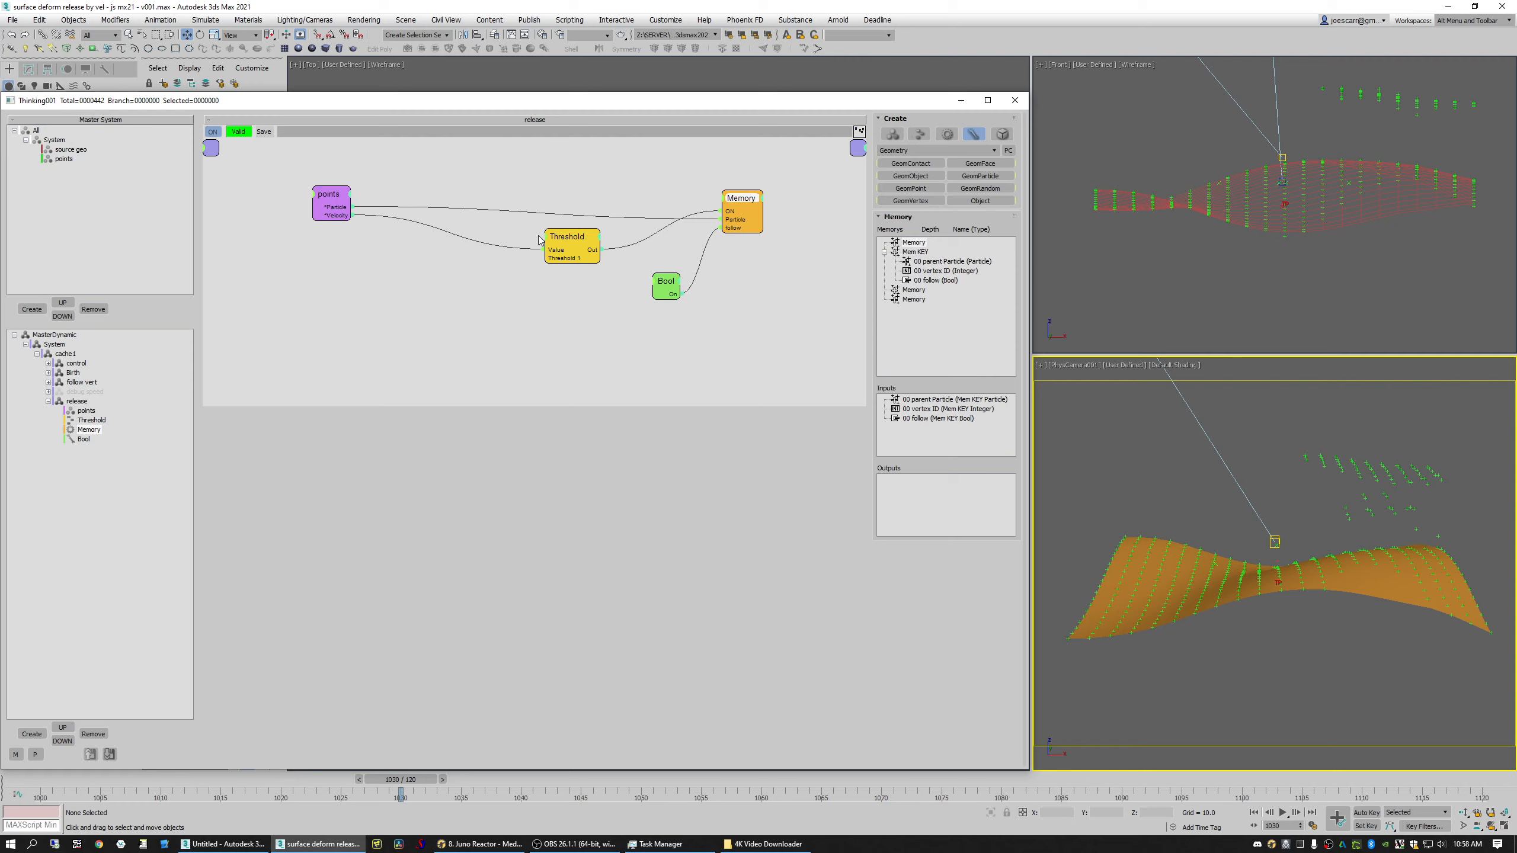
pyautogui.moveTo(548, 258); pyautogui.dragTo(558, 259)
pyautogui.moveTo(669, 290); pyautogui.dragTo(670, 288)
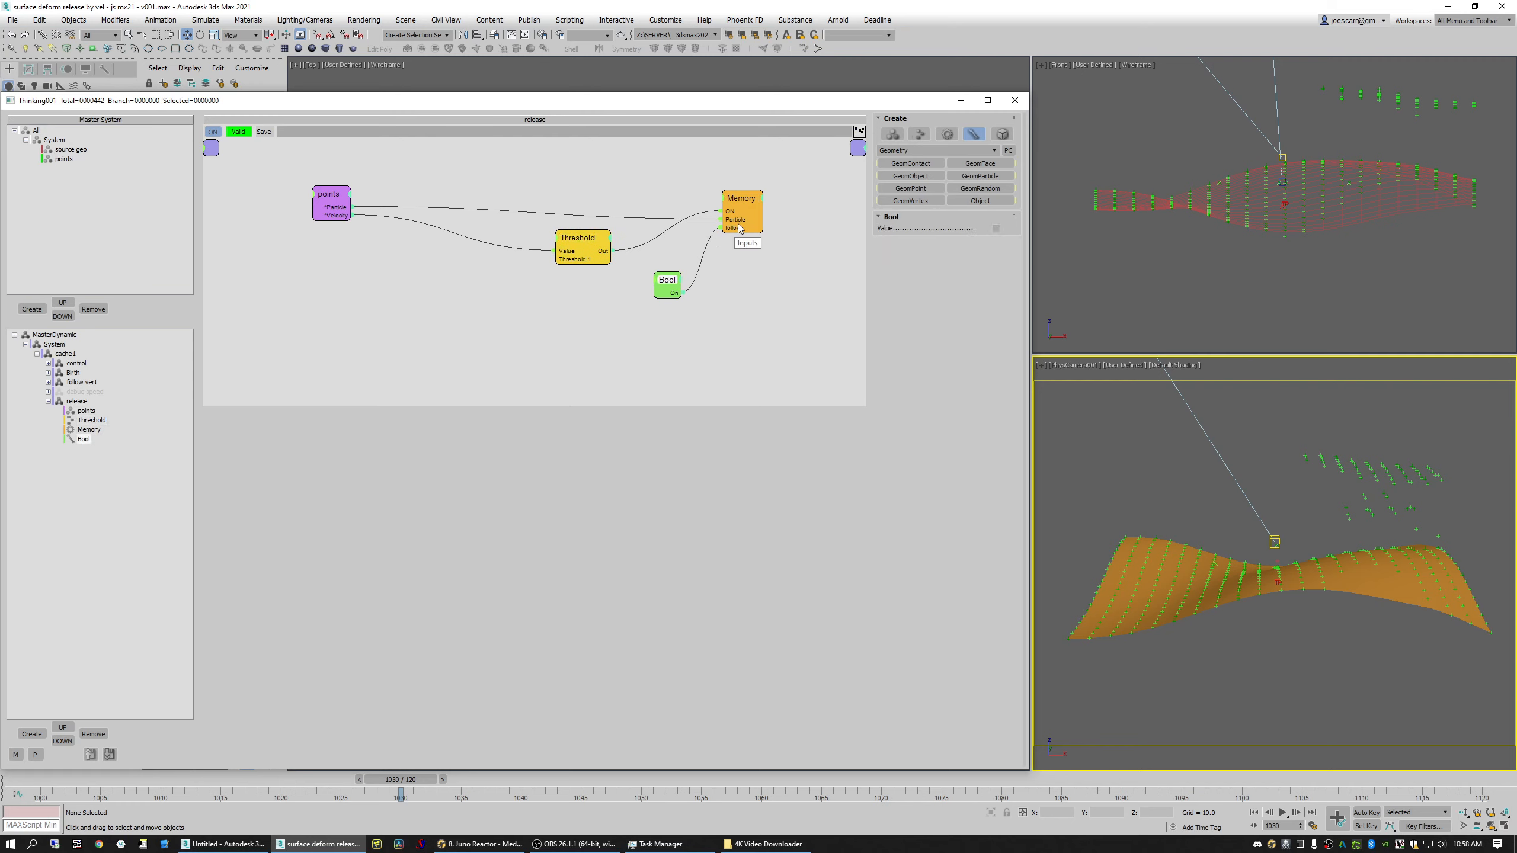
# Step: Show the follow vert network again and collapse the release set in the dynamics tree
pyautogui.click(81, 382)
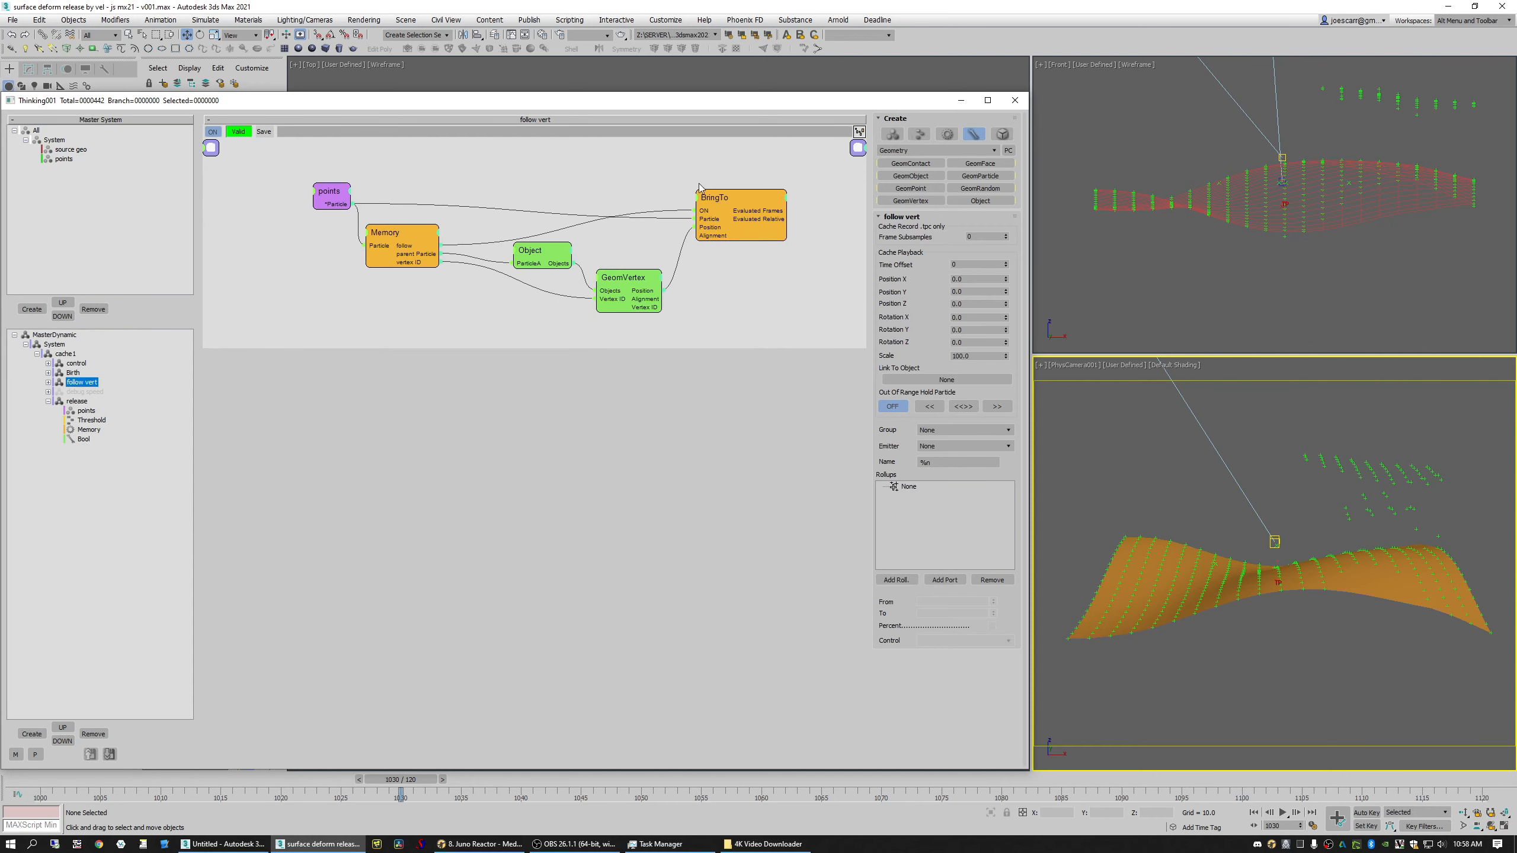
pyautogui.click(49, 401)
pyautogui.click(1175, 434)
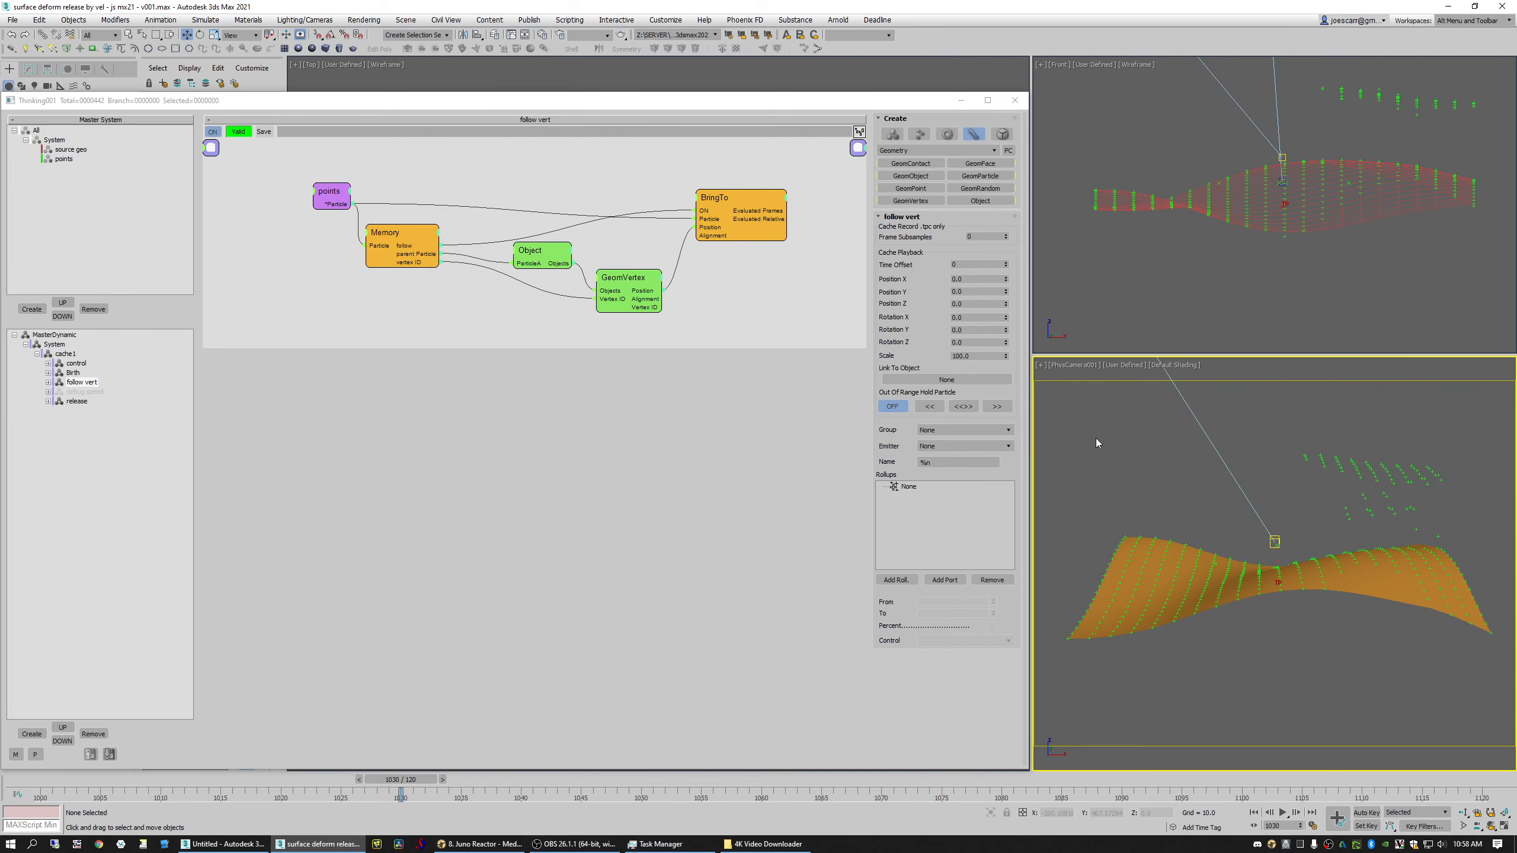